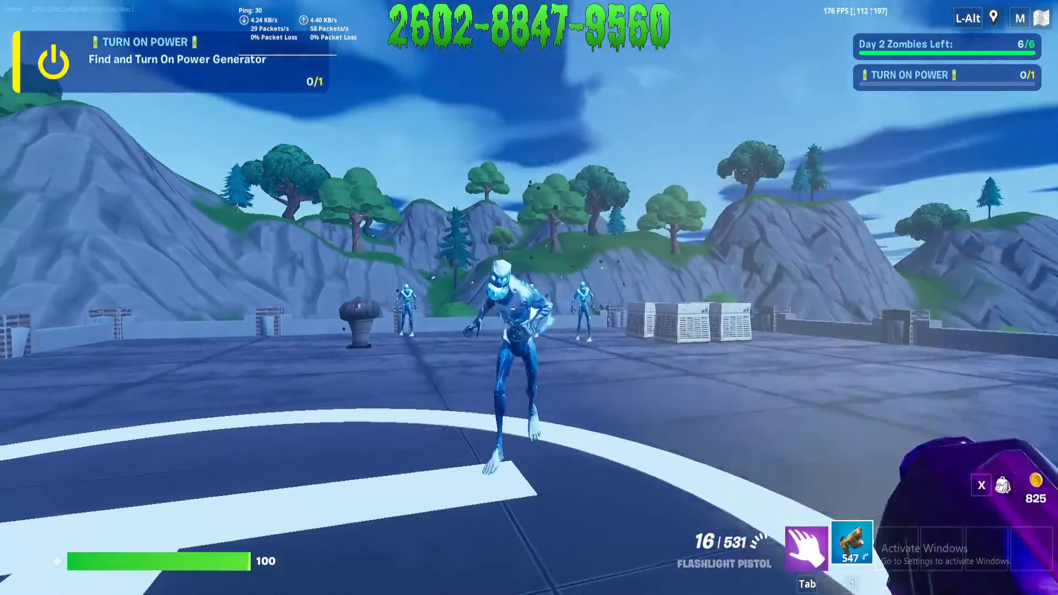
pyautogui.click(529, 311)
pyautogui.click(529, 312)
pyautogui.click(529, 311)
pyautogui.click(529, 308)
pyautogui.click(529, 309)
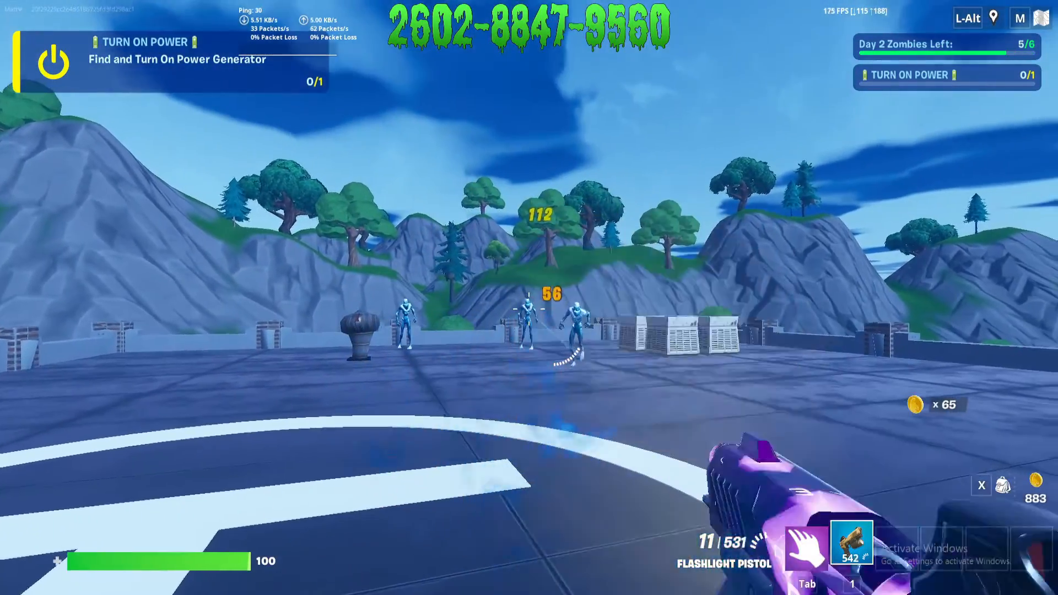
pyautogui.click(530, 309)
pyautogui.click(529, 309)
pyautogui.click(530, 308)
pyautogui.click(530, 309)
pyautogui.click(529, 309)
pyautogui.click(529, 308)
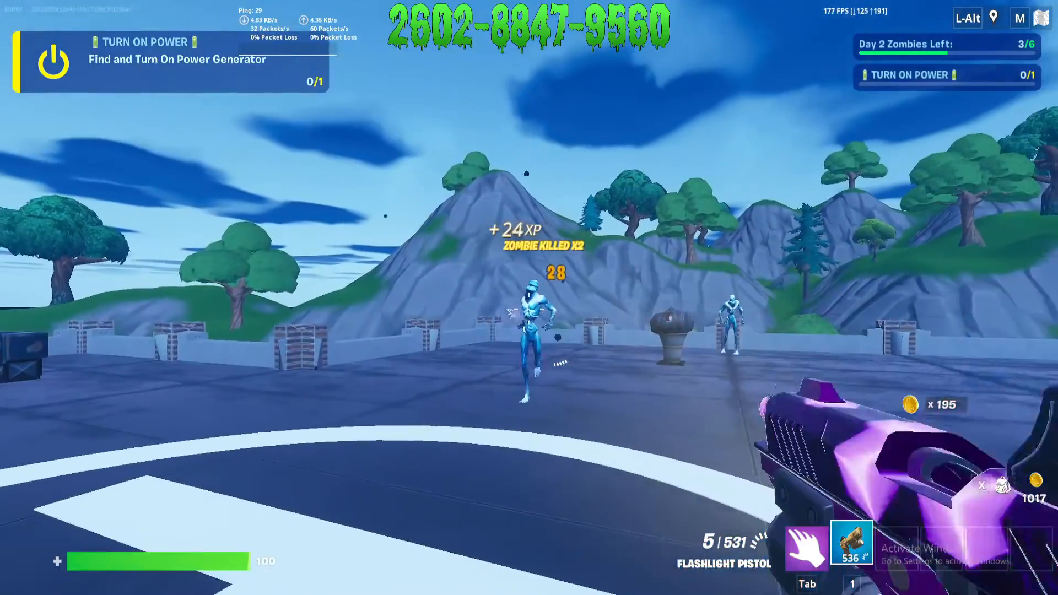
pyautogui.click(530, 308)
pyautogui.click(529, 309)
pyautogui.click(529, 308)
pyautogui.click(529, 309)
pyautogui.click(529, 309)
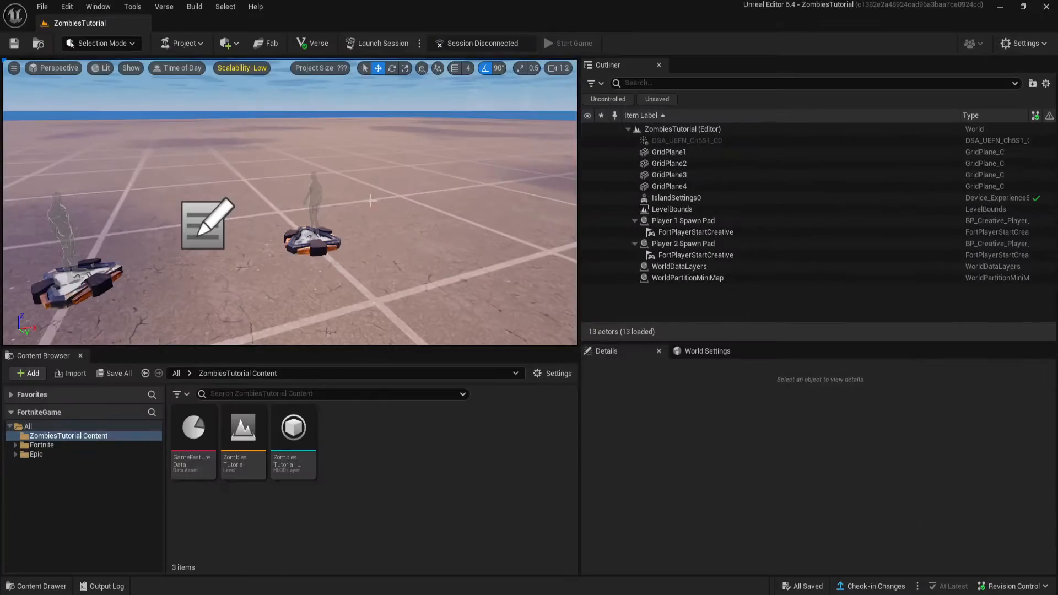
# Show the Verse Explorer and create an empty Verse script named Day_Manager in the ZombiesTutorial project.
pyautogui.click(163, 7)
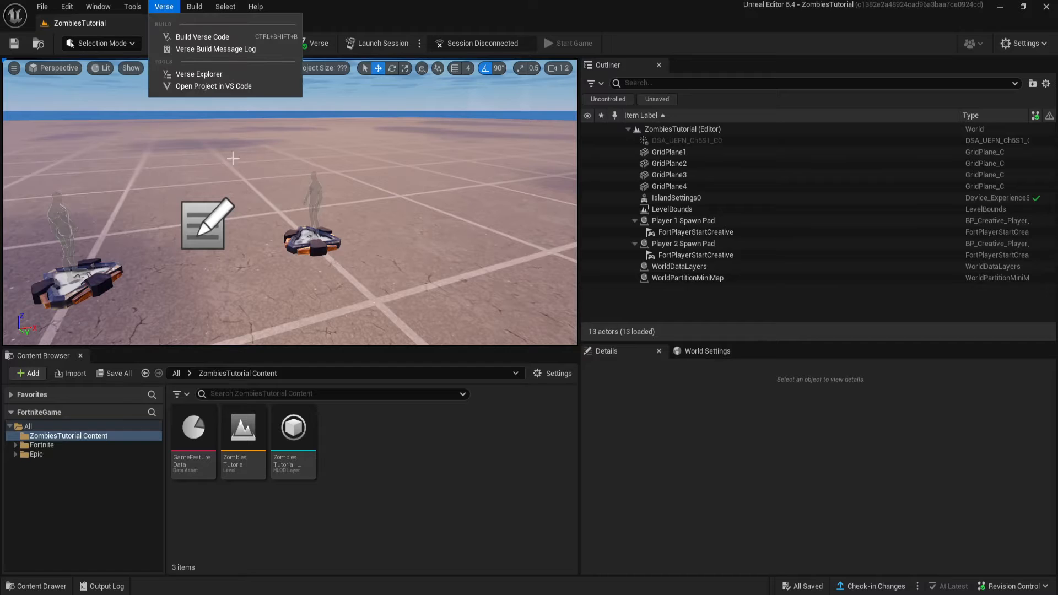
pyautogui.click(206, 75)
pyautogui.rightClick(57, 391)
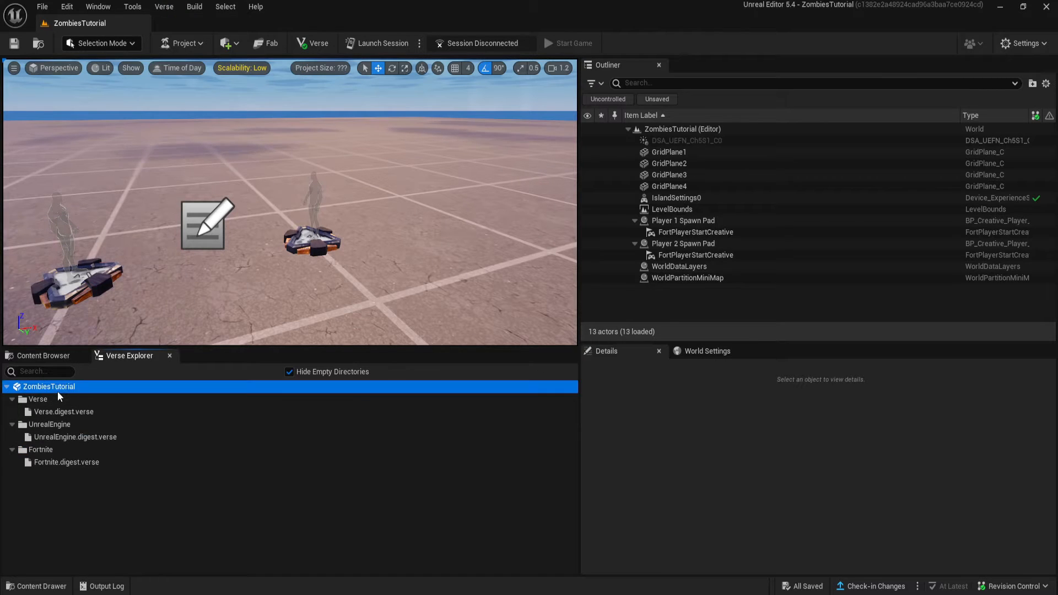
pyautogui.click(107, 417)
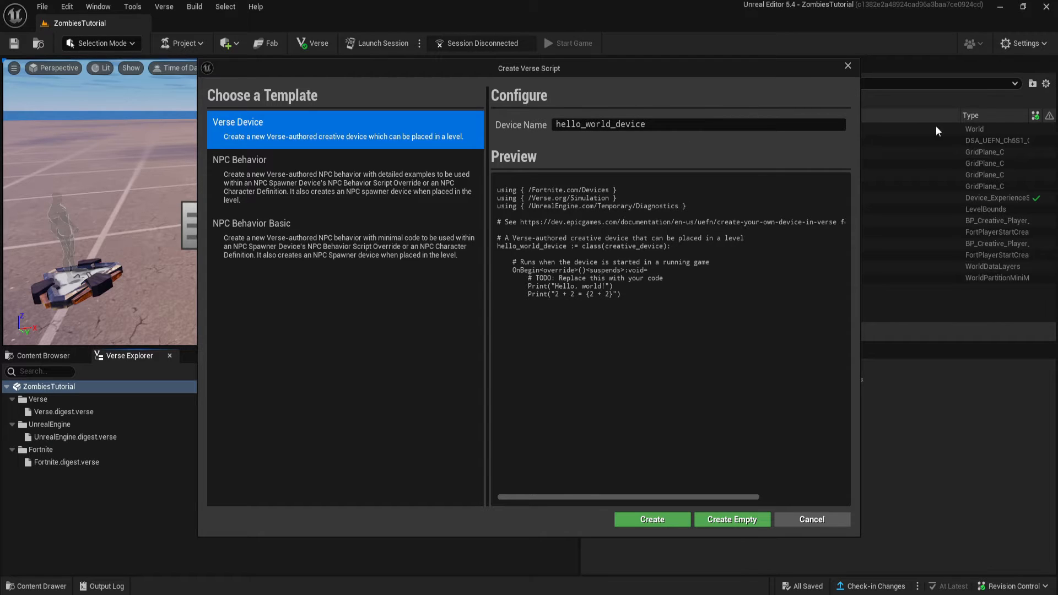
pyautogui.click(619, 127)
pyautogui.write('D')
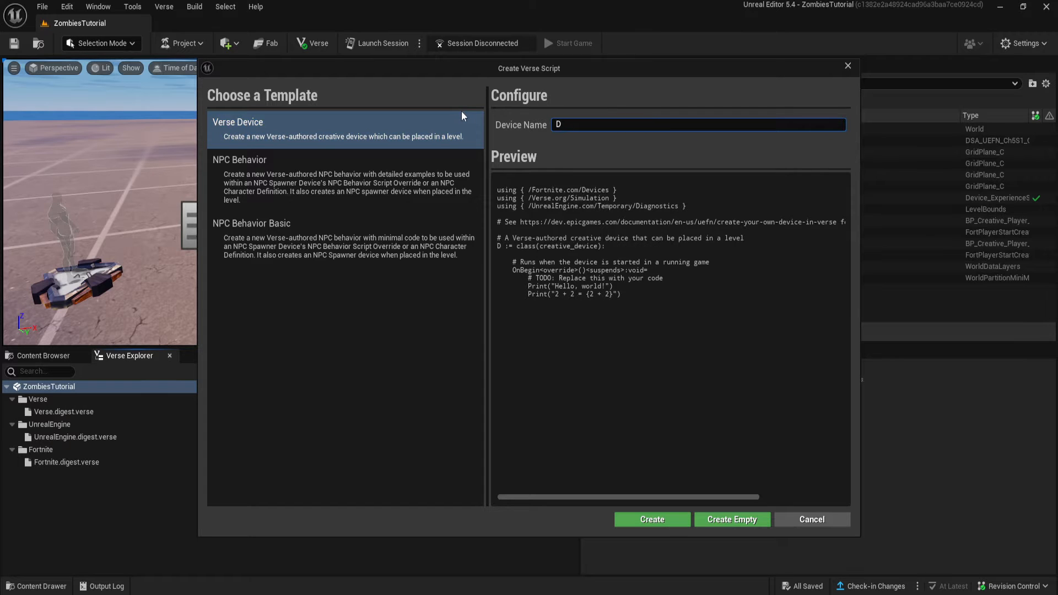
pyautogui.write('ay_Manager')
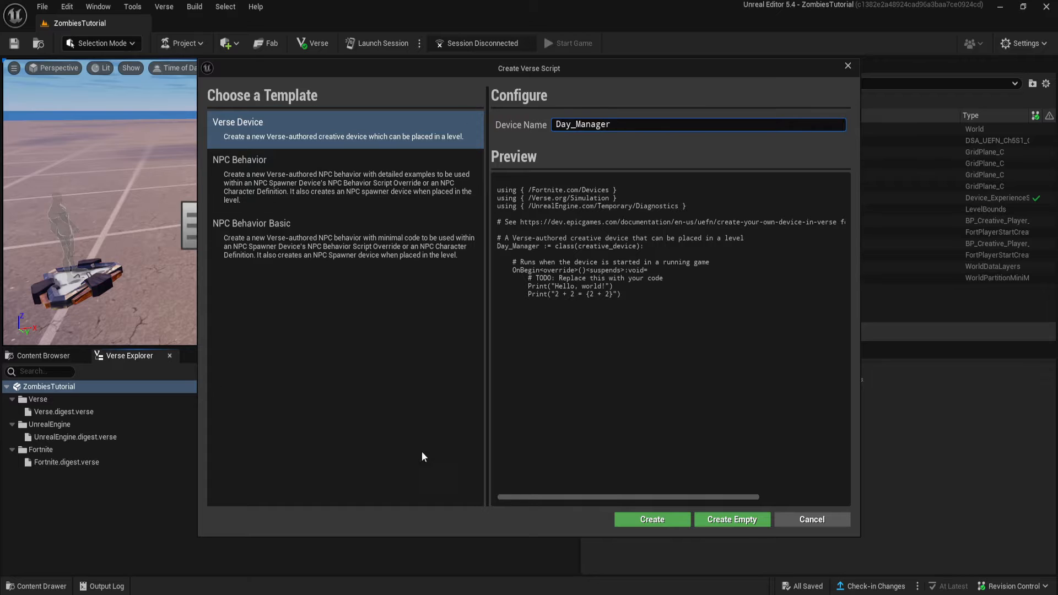
pyautogui.click(739, 525)
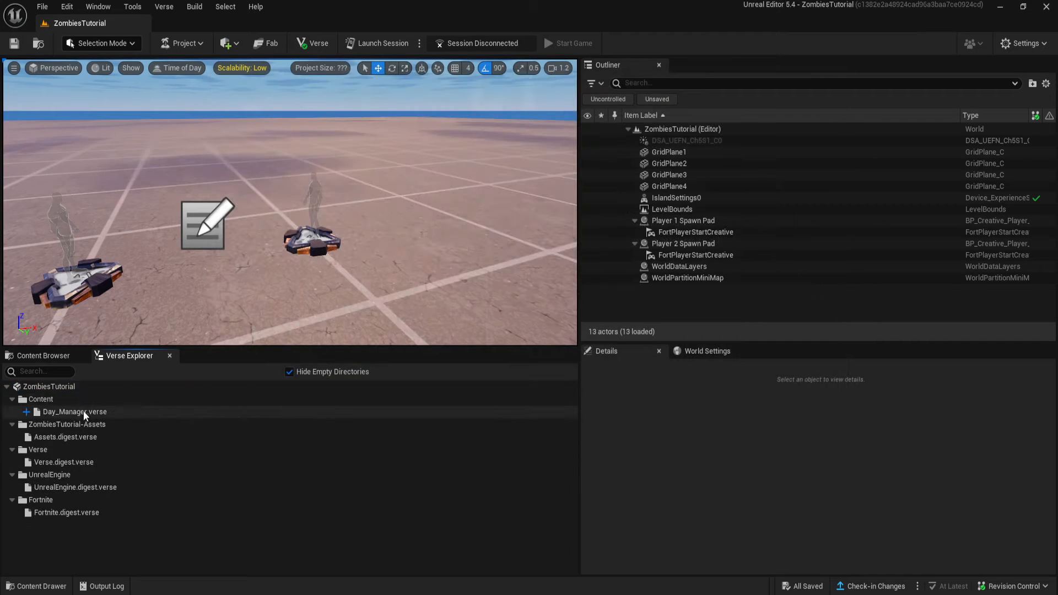
# Open Day_Manager.verse in Visual Studio Code, replace its placeholder text with the copied day system code, and return to Unreal Editor.
pyautogui.click(310, 44)
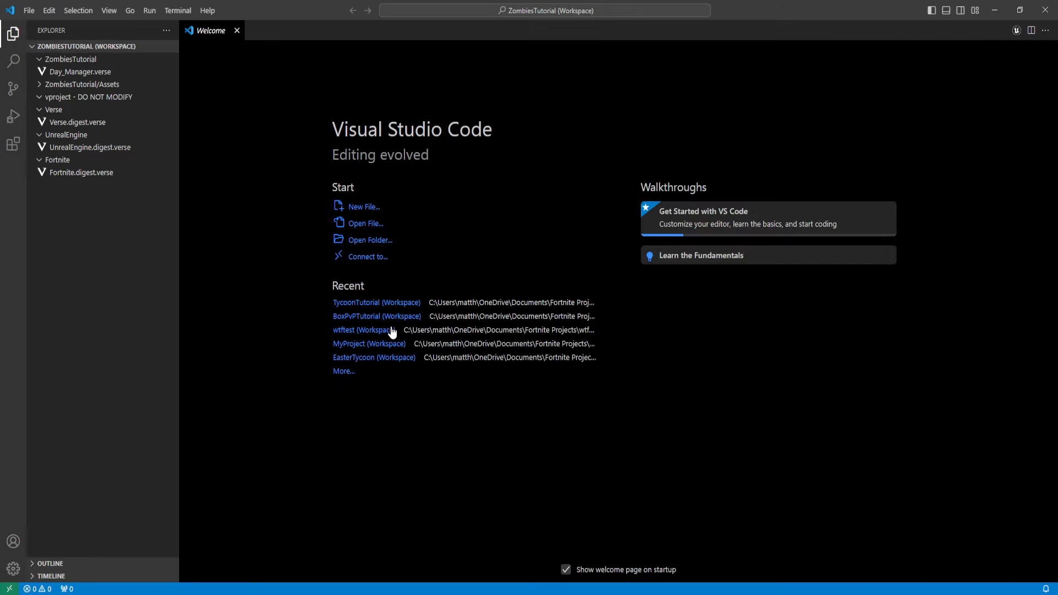
pyautogui.click(82, 72)
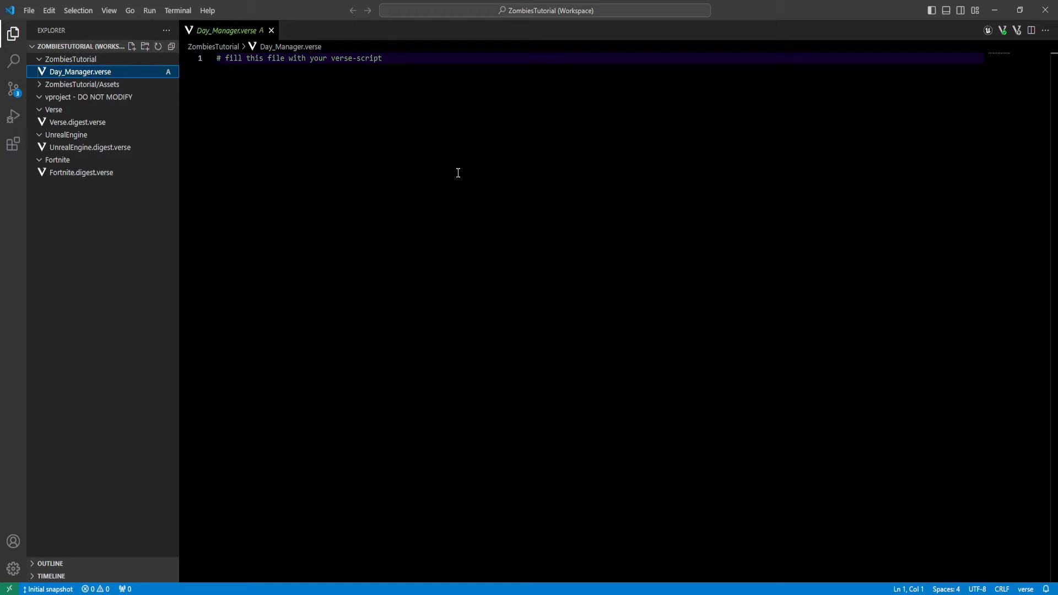
pyautogui.hotkey('ctrl', 'a')
pyautogui.hotkey('ctrl', 'v')
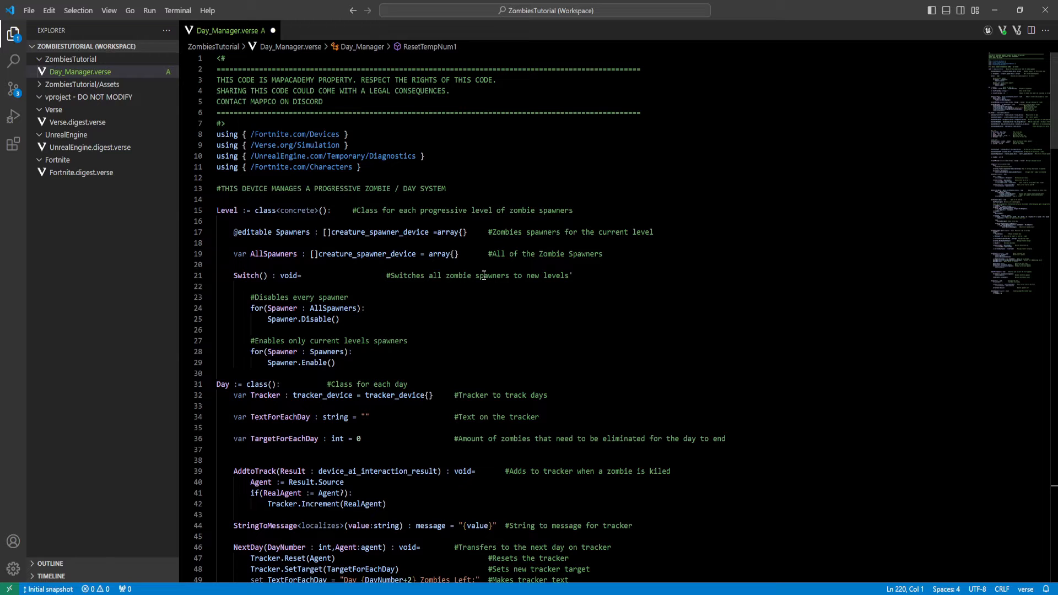
pyautogui.click(996, 15)
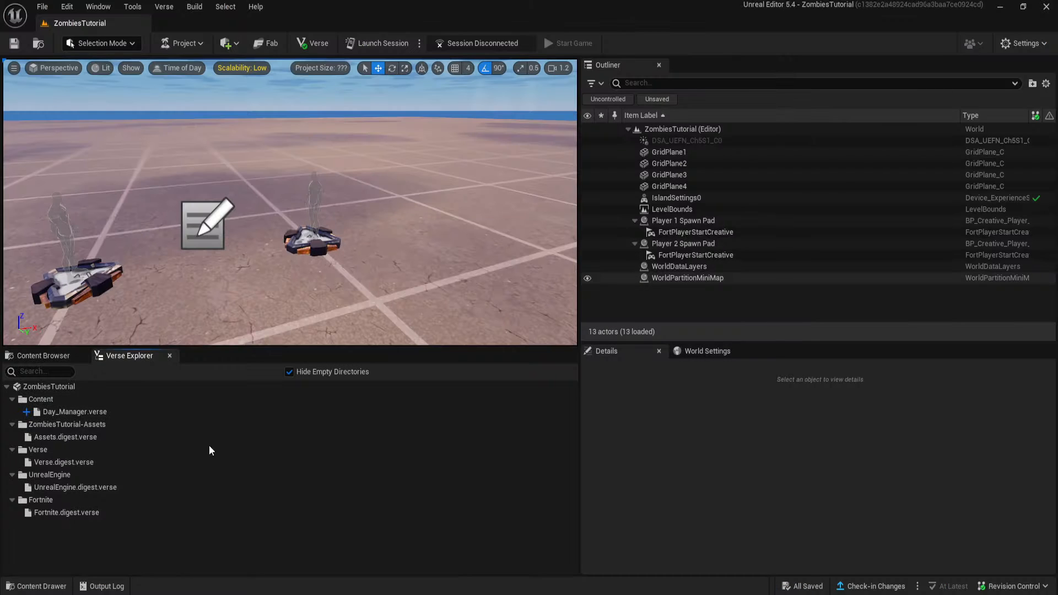
# Start another new Verse script in the Content folder and open its device name for editing.
pyautogui.click(78, 400)
pyautogui.rightClick(78, 399)
pyautogui.click(105, 429)
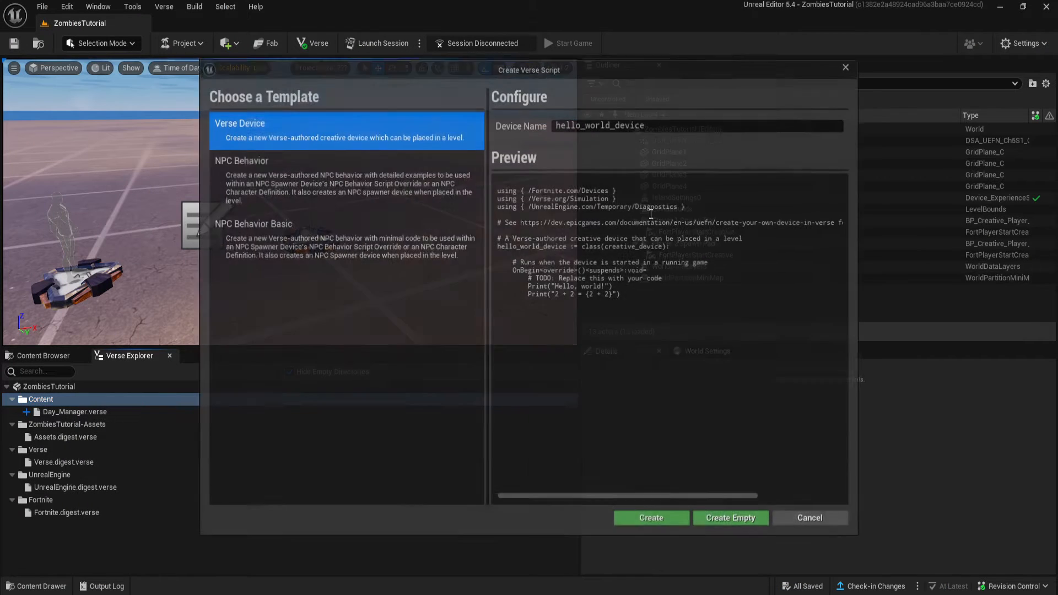
pyautogui.click(674, 125)
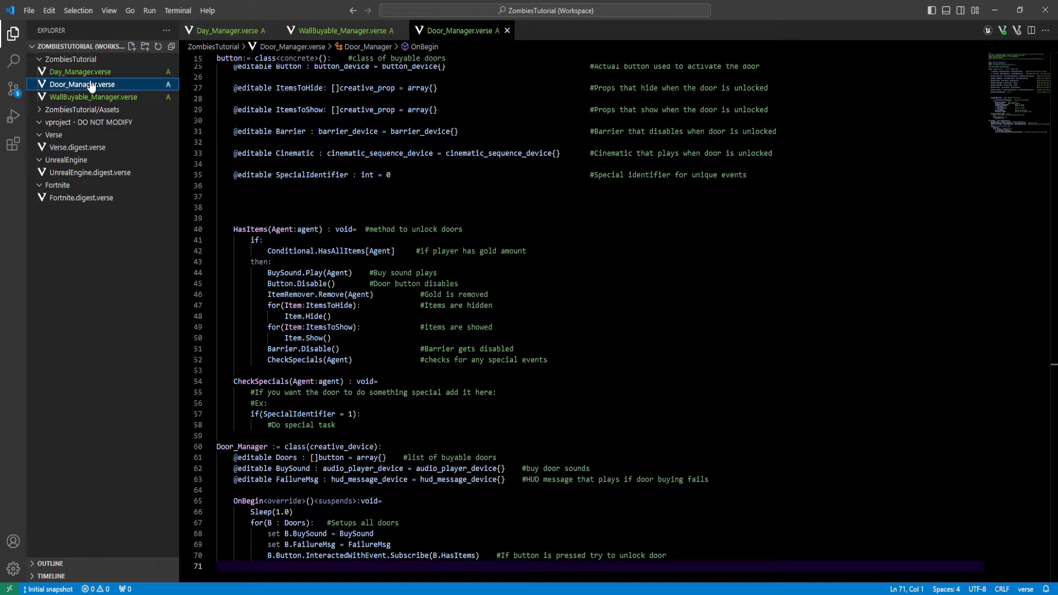
# Look through the WallBuyable_Manager, Day_Manager and Door_Manager scripts, and return to Unreal Editor.
pyautogui.click(89, 97)
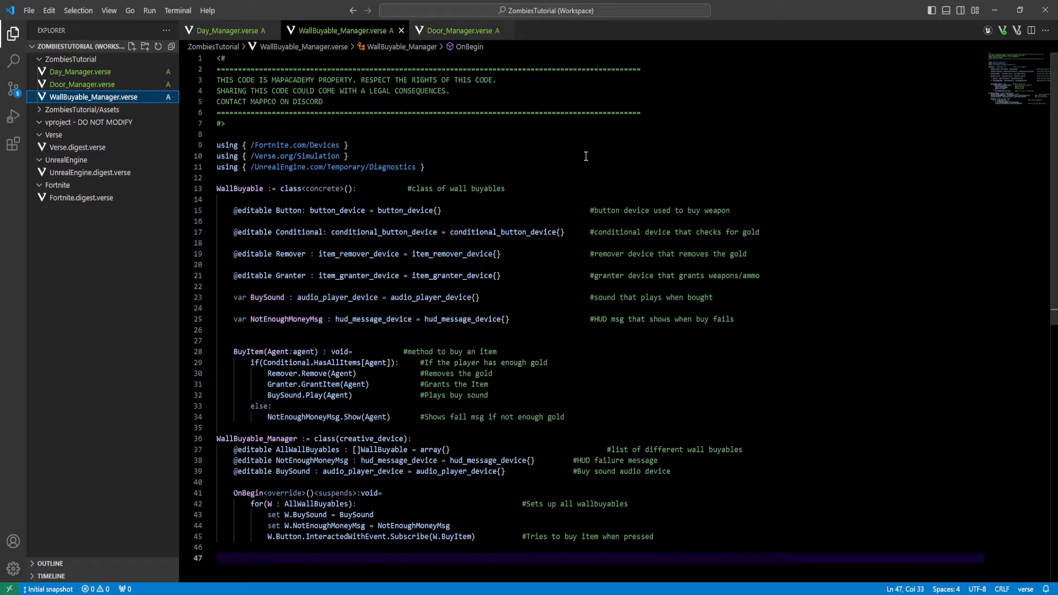
pyautogui.click(210, 33)
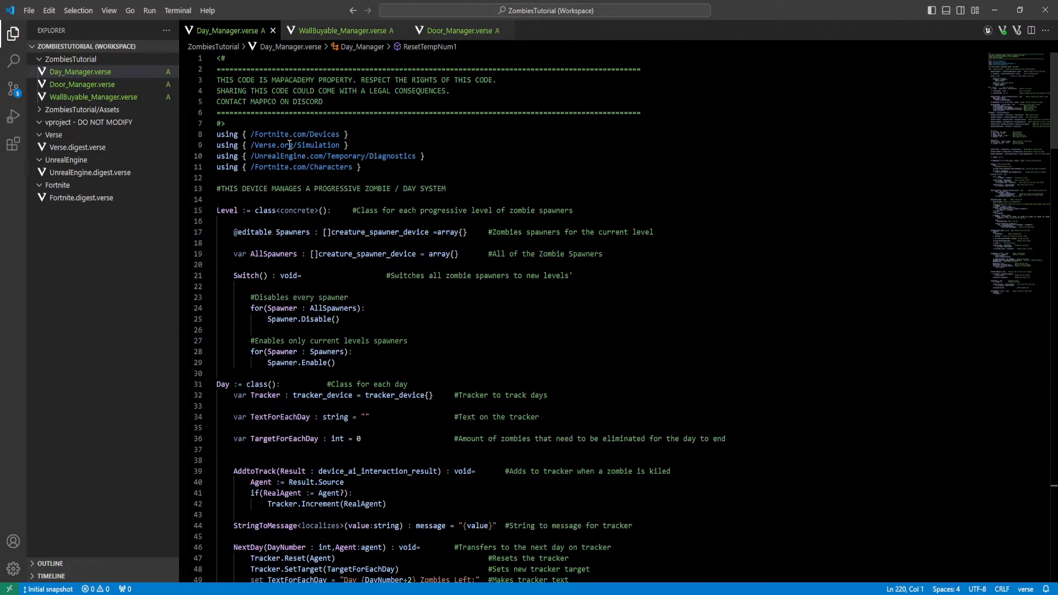
pyautogui.click(353, 32)
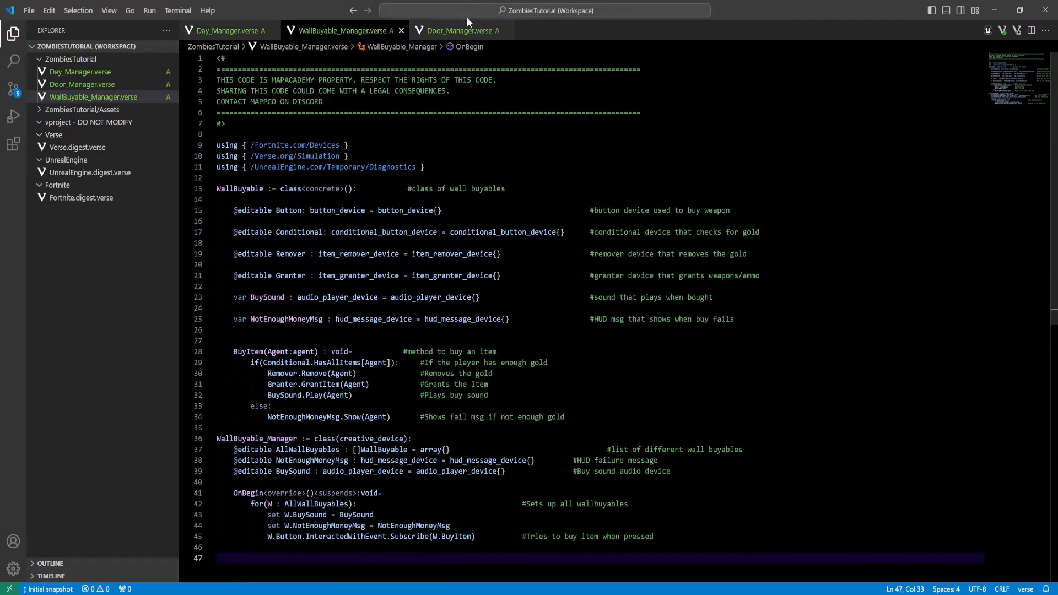
pyautogui.click(475, 31)
pyautogui.click(80, 72)
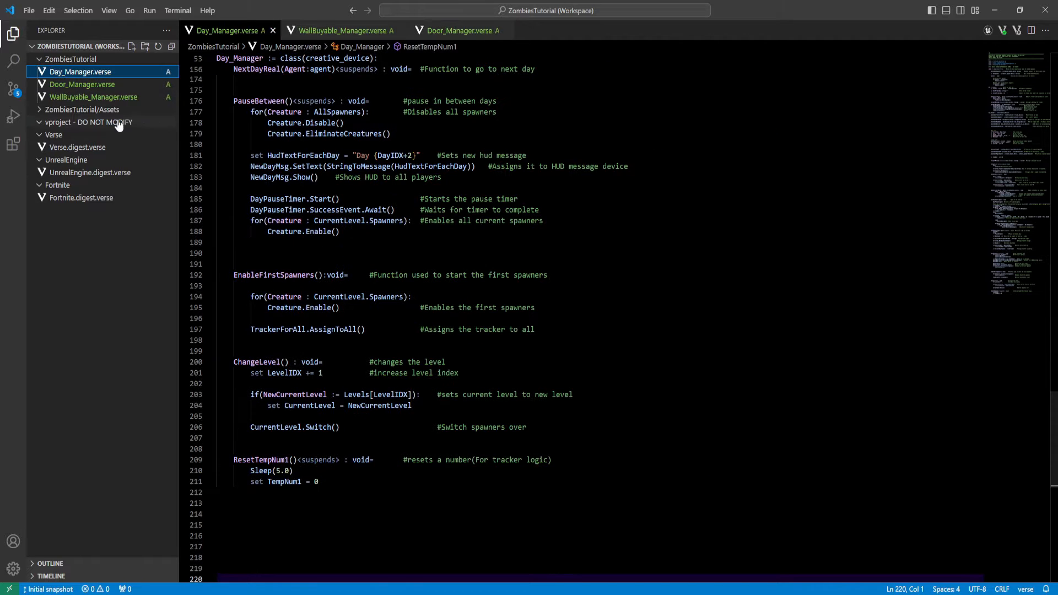
pyautogui.click(1046, 11)
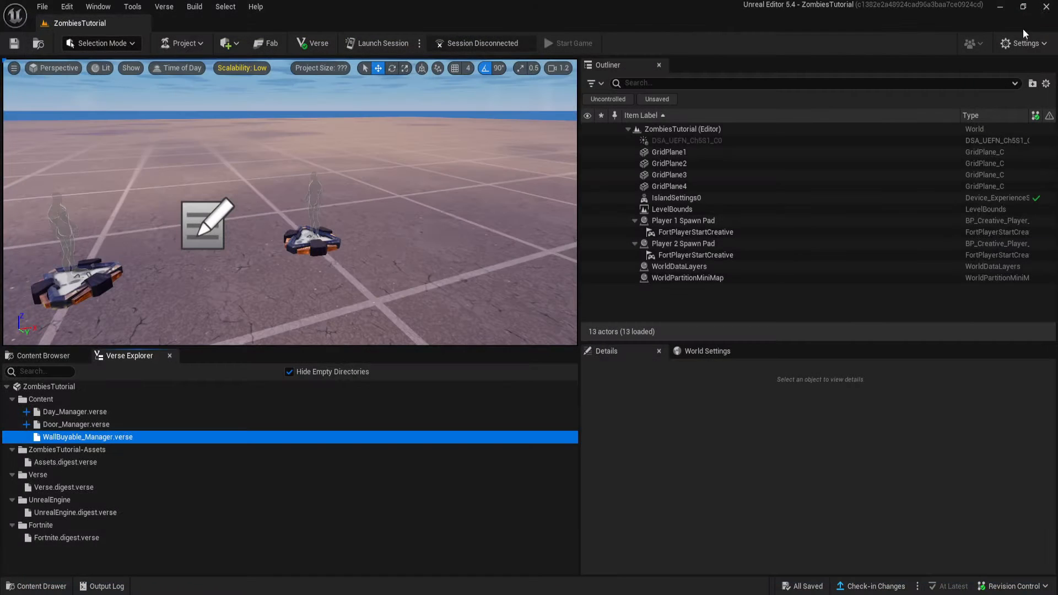
# Build the Verse code and place the Day_Manager, Door_Manager and WallBuyable_Manager devices side by side in the level.
pyautogui.click(164, 6)
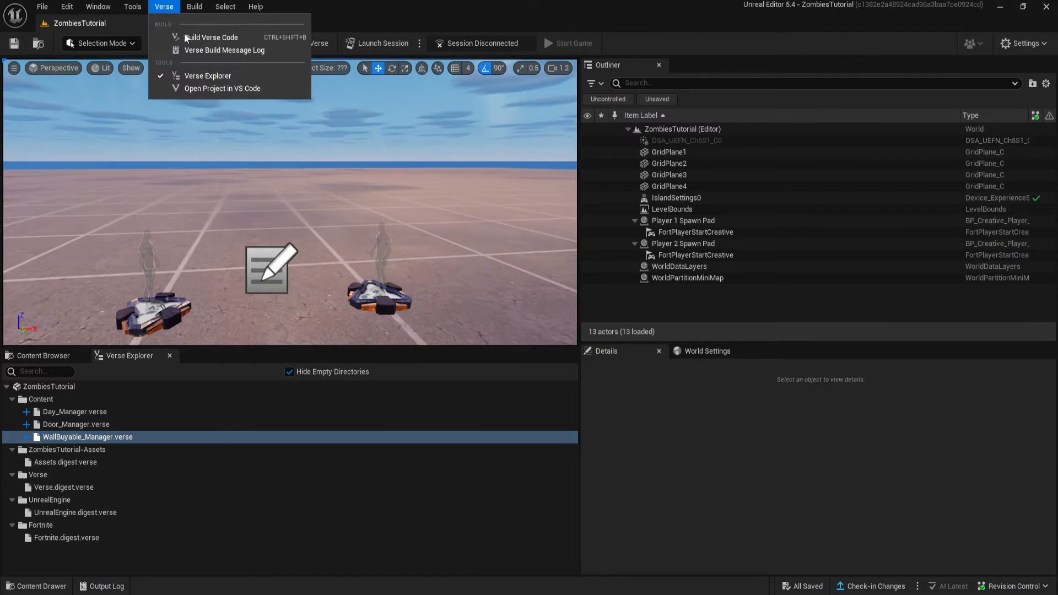
pyautogui.click(52, 357)
pyautogui.moveTo(252, 315)
pyautogui.mouseDown(button='right')
pyautogui.moveTo(199, 315)
pyautogui.moveTo(252, 315)
pyautogui.mouseUp(button='right')
pyautogui.press('w')
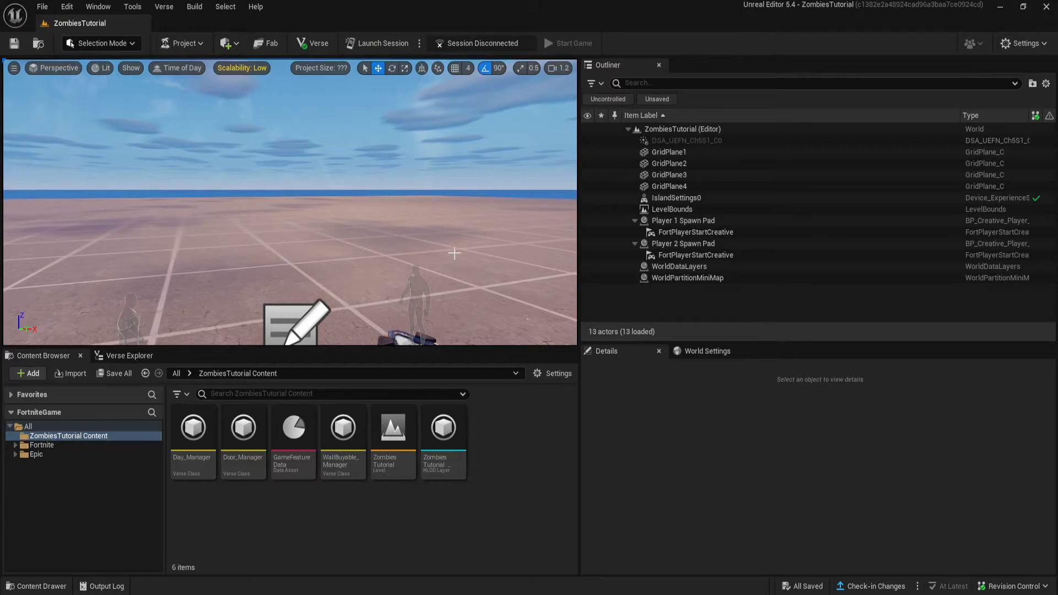
pyautogui.moveTo(265, 249); pyautogui.dragTo(271, 270, button='right')
pyautogui.moveTo(193, 430); pyautogui.dragTo(157, 251)
pyautogui.moveTo(243, 435); pyautogui.dragTo(282, 275)
pyautogui.moveTo(343, 435); pyautogui.dragTo(405, 291)
# Select the Day Manager device in the level and look over its editable device references.
pyautogui.moveTo(405, 291); pyautogui.dragTo(345, 254, button='right')
pyautogui.click(345, 254)
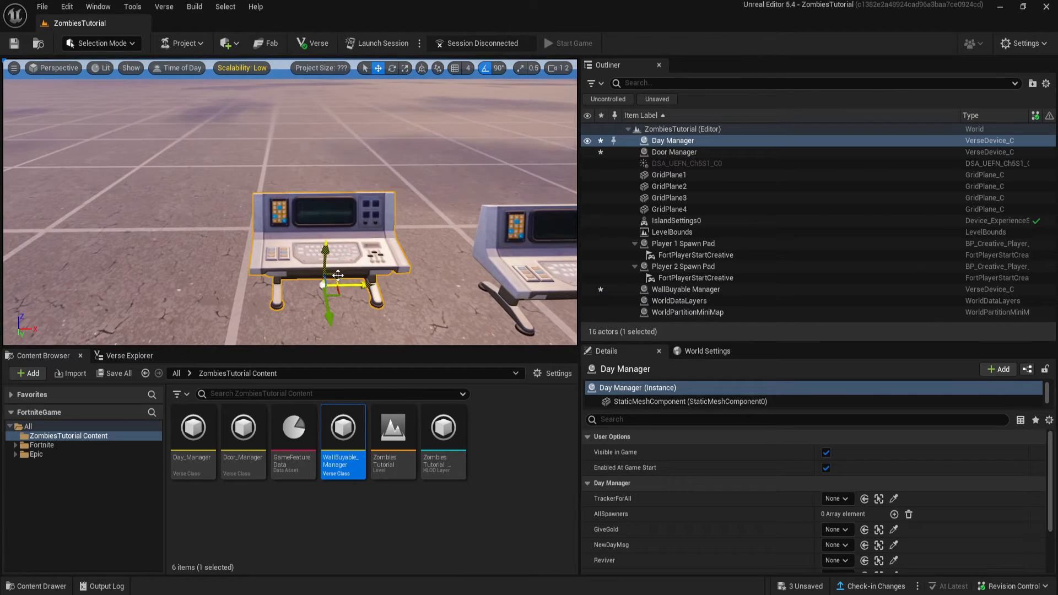
pyautogui.moveTo(330, 295); pyautogui.dragTo(330, 292, button='right')
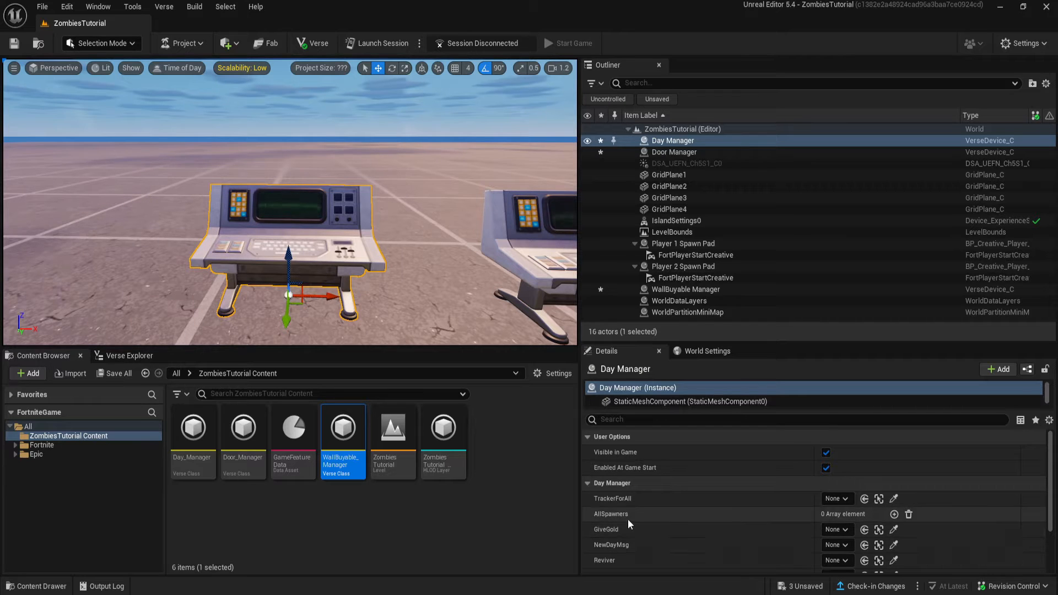
pyautogui.scroll(-1, 634, 517)
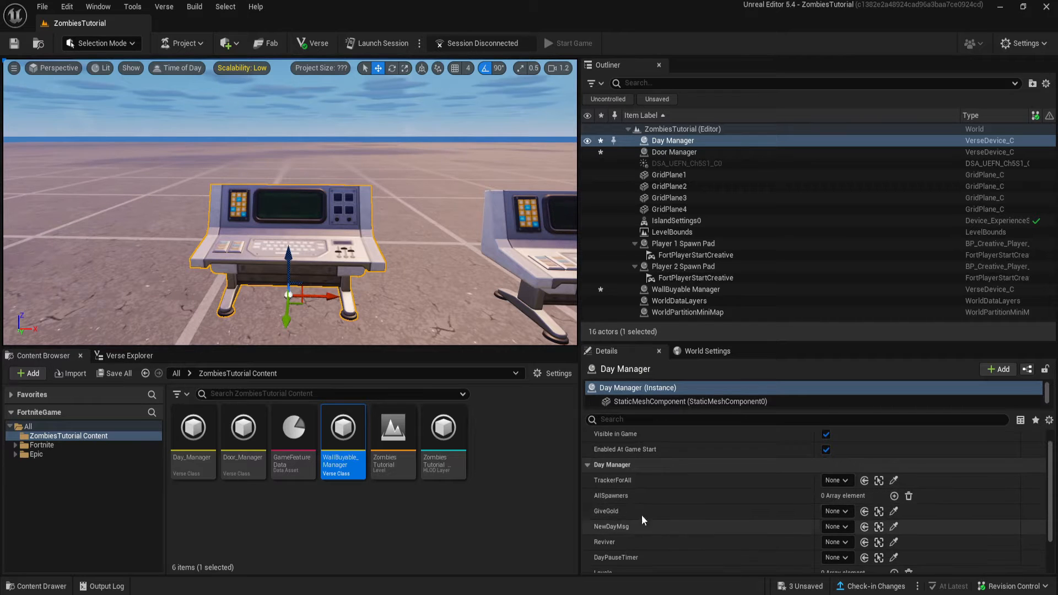
# Search all content for "tracker" and place a Tracker device in the level beside the Day Manager.
pyautogui.click(84, 424)
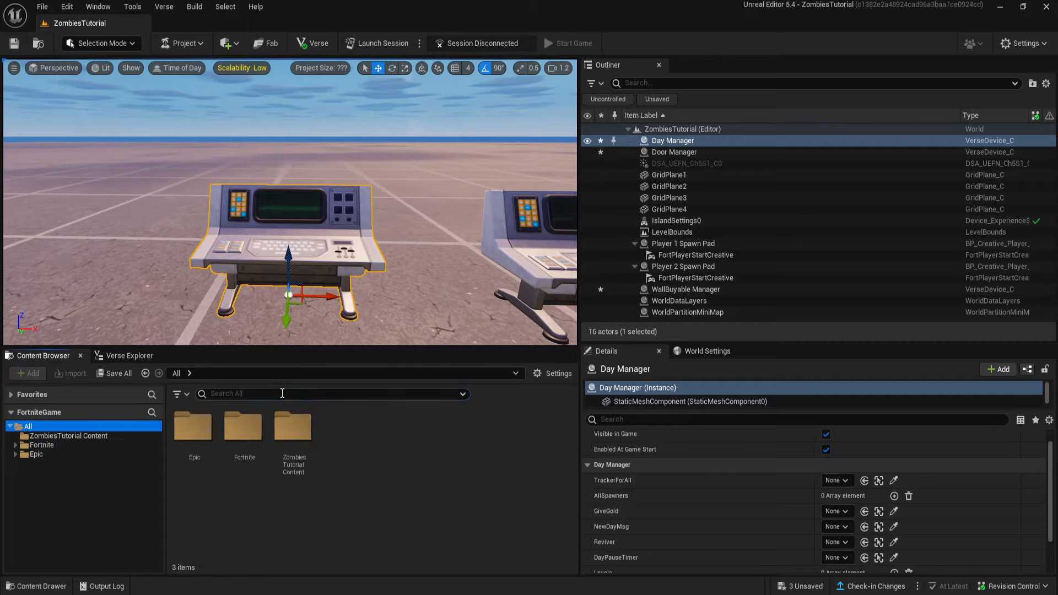
pyautogui.click(283, 393)
pyautogui.write('tracker')
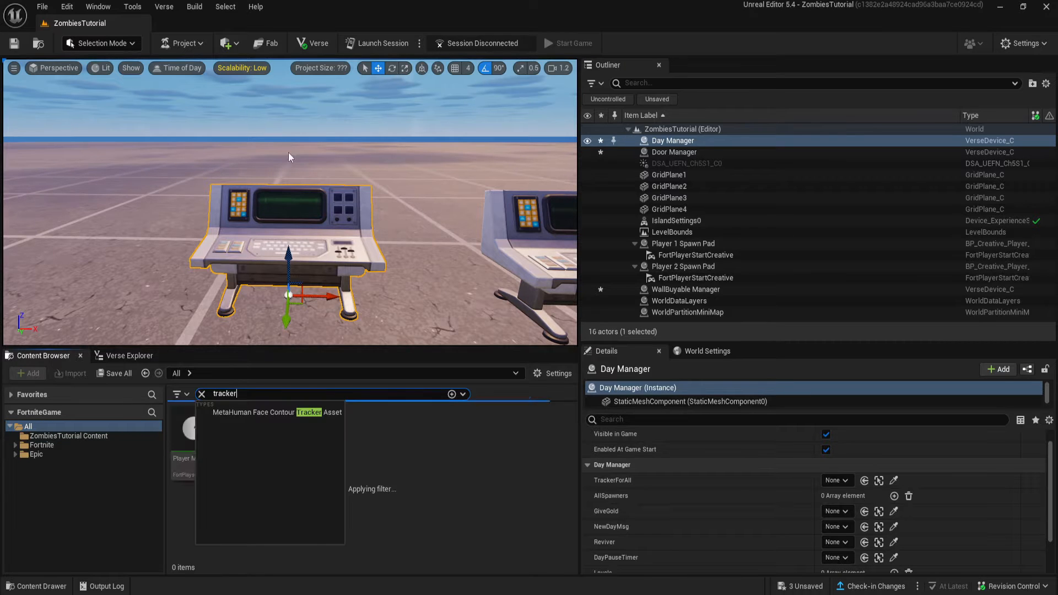
pyautogui.moveTo(289, 153); pyautogui.dragTo(266, 149, button='right')
pyautogui.press('a')
pyautogui.moveTo(293, 433); pyautogui.dragTo(227, 152)
# Set the Tracker's Stat to Track to Events and look over its remaining user options.
pyautogui.scroll(-1, 744, 520)
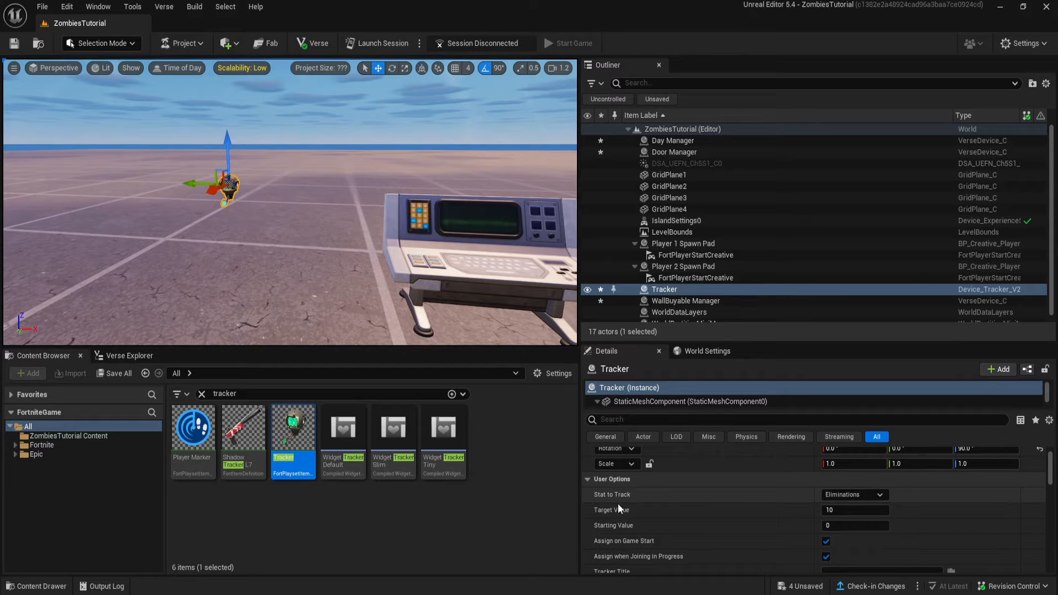
pyautogui.click(855, 492)
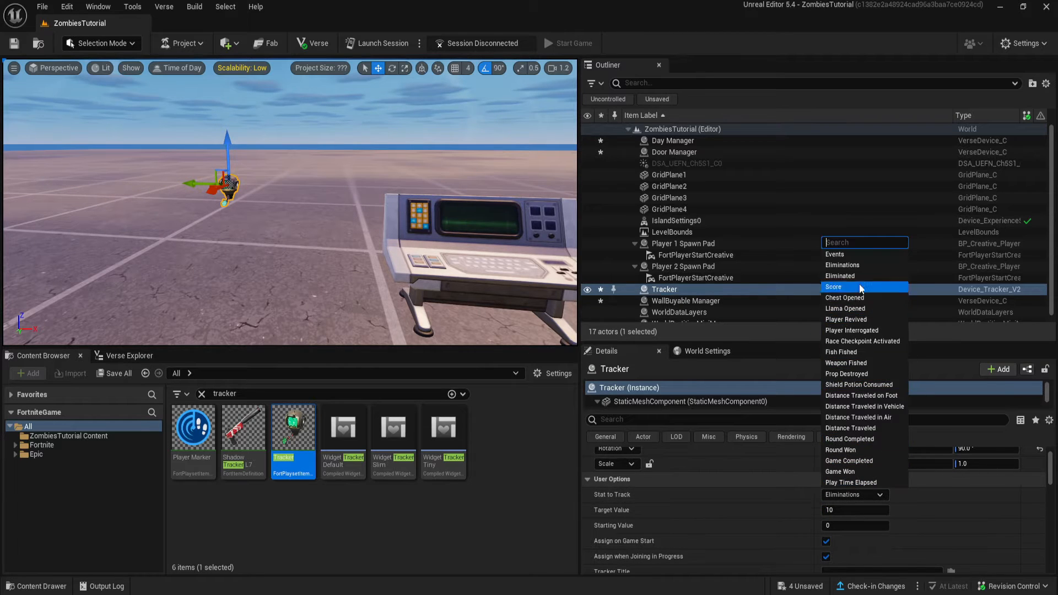
pyautogui.click(848, 257)
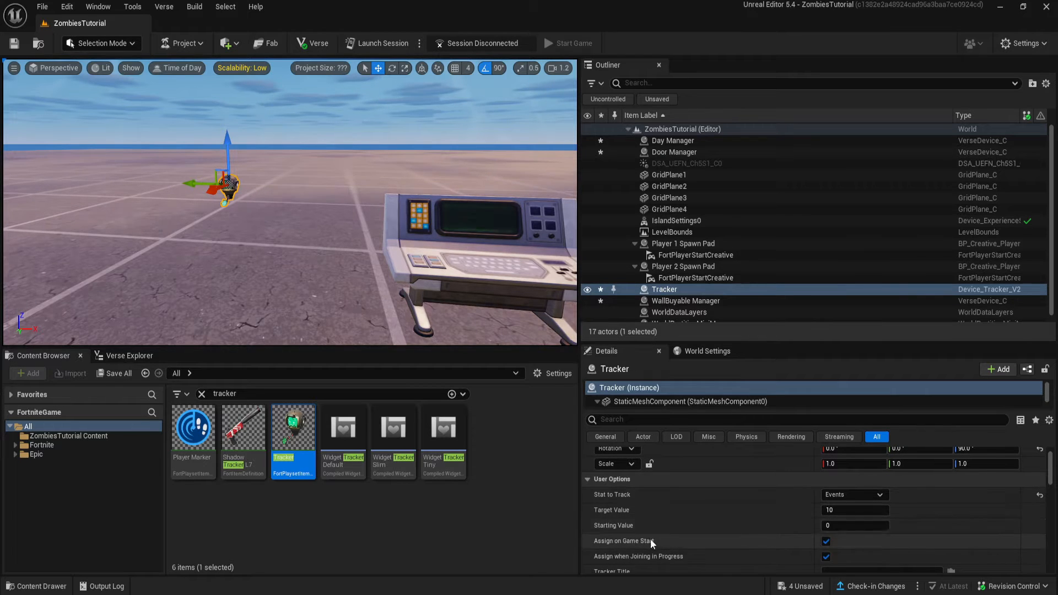
pyautogui.scroll(-1, 760, 535)
pyautogui.scroll(-1, 775, 566)
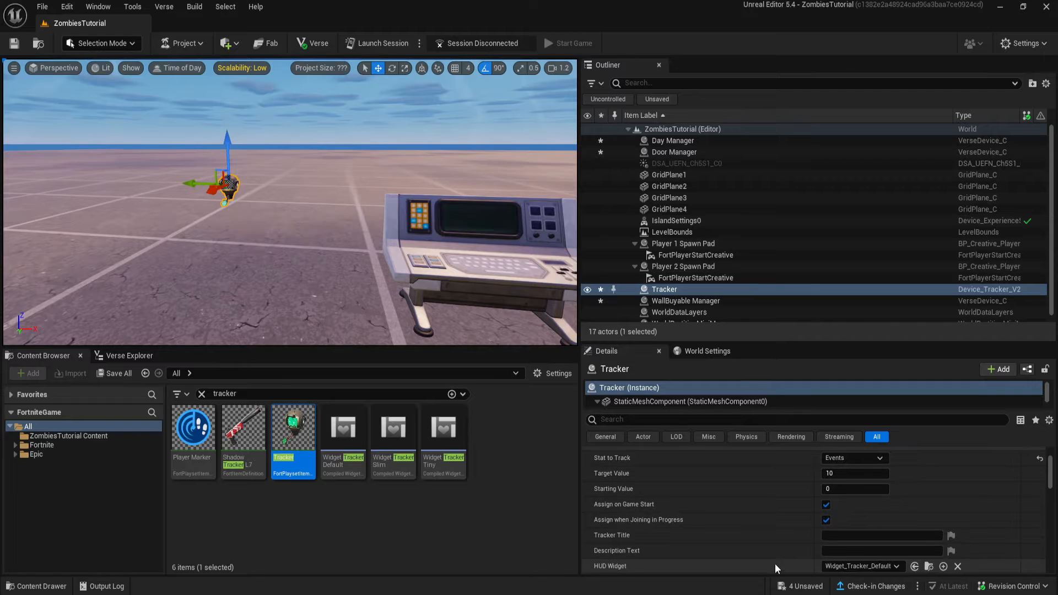
pyautogui.doubleClick(687, 289)
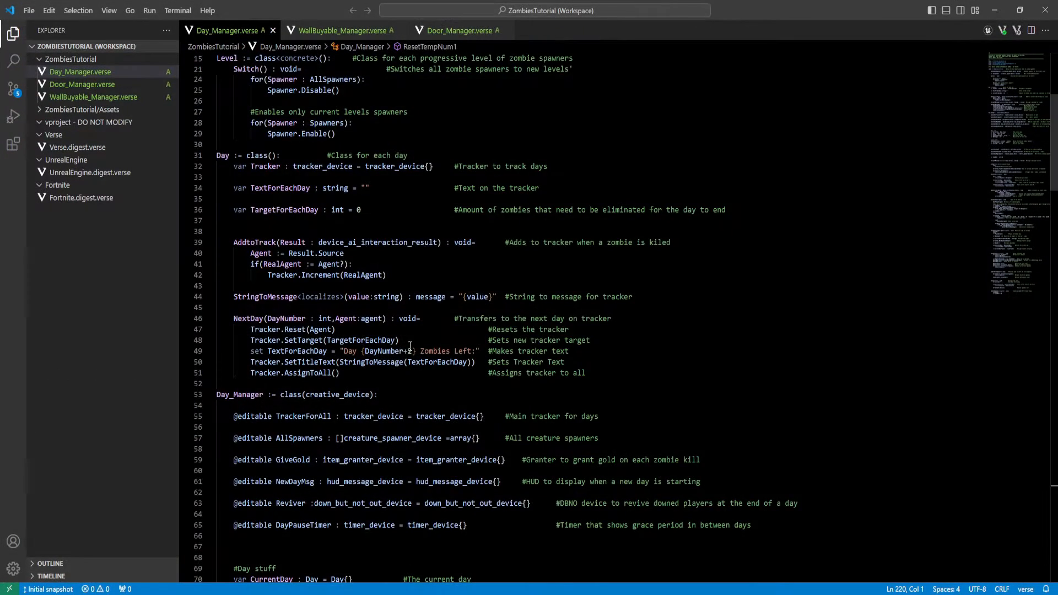
# In Visual Studio Code, examine the Day class's NextDay function in Day_Manager.verse.
pyautogui.scroll(5, 445, 444)
pyautogui.scroll(-5, 444, 444)
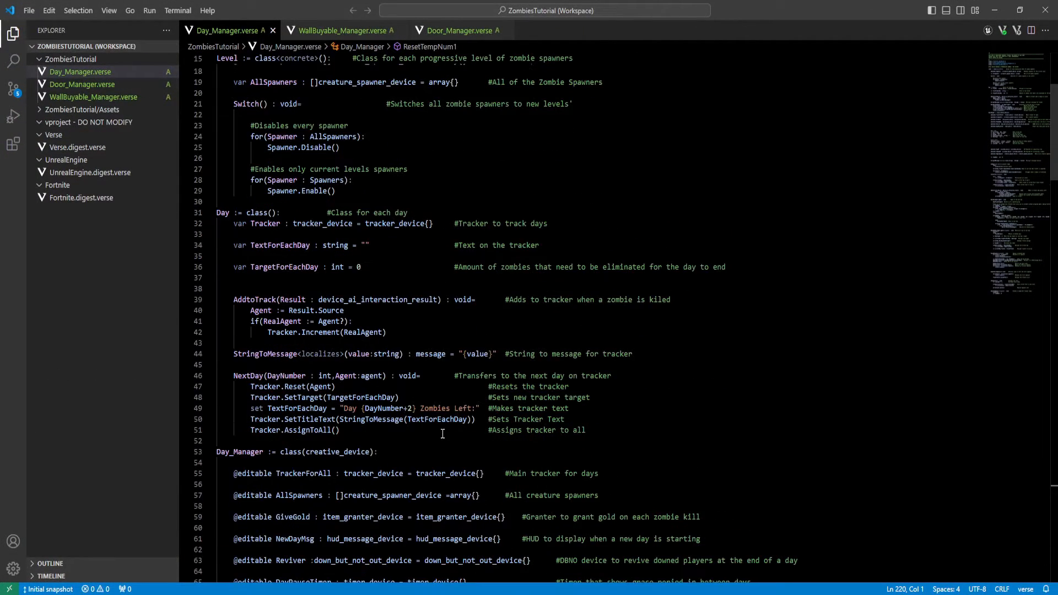
pyautogui.moveTo(235, 376); pyautogui.dragTo(612, 376)
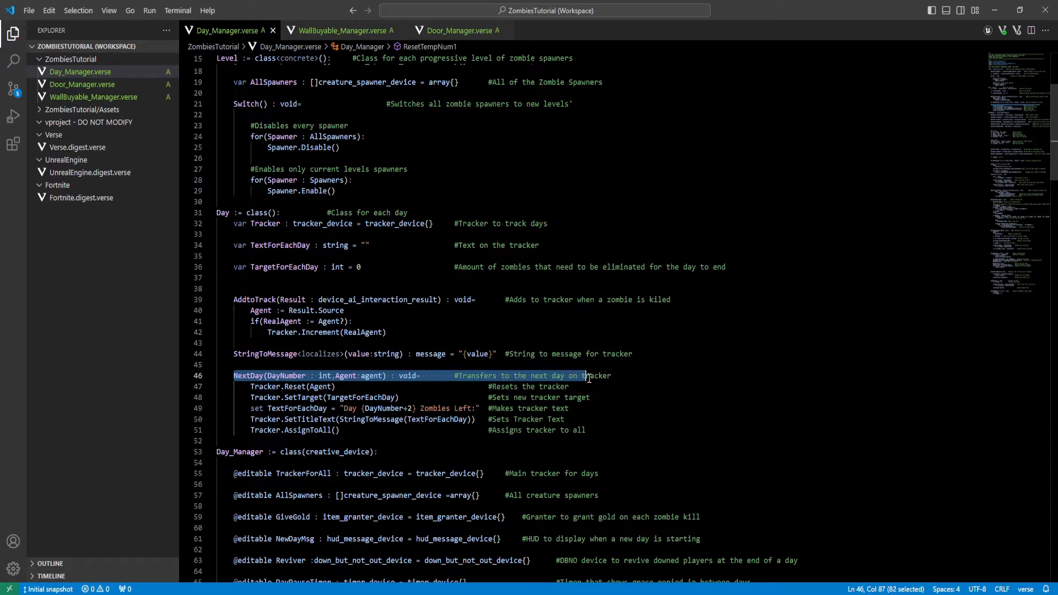
pyautogui.click(613, 376)
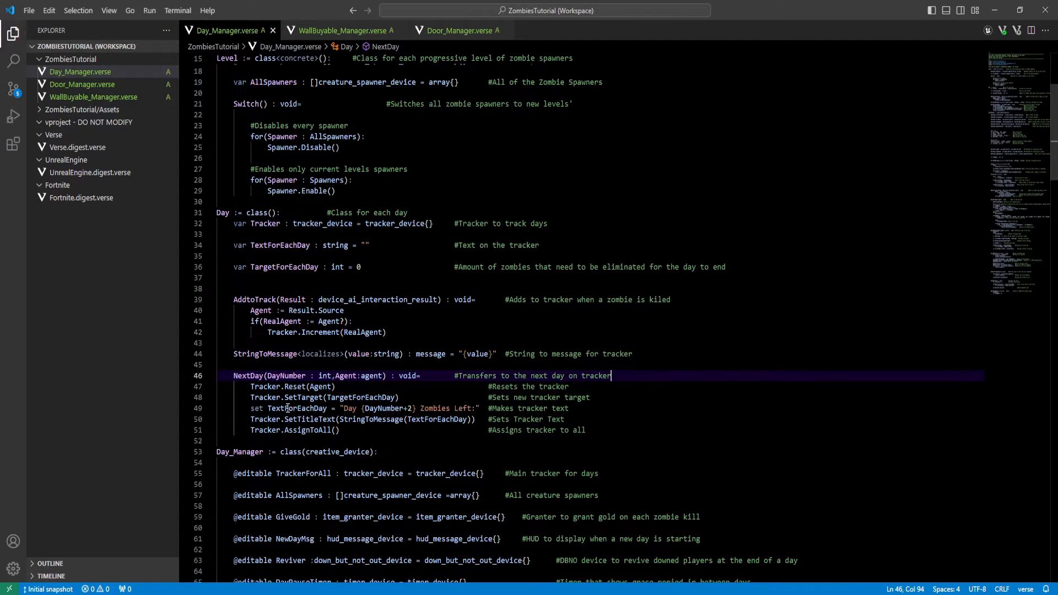
# Examine the line in the NextDay function that sets TextForEachDay to "Day {DayNumber+2} Zombies Left:".
pyautogui.moveTo(344, 408); pyautogui.dragTo(478, 408)
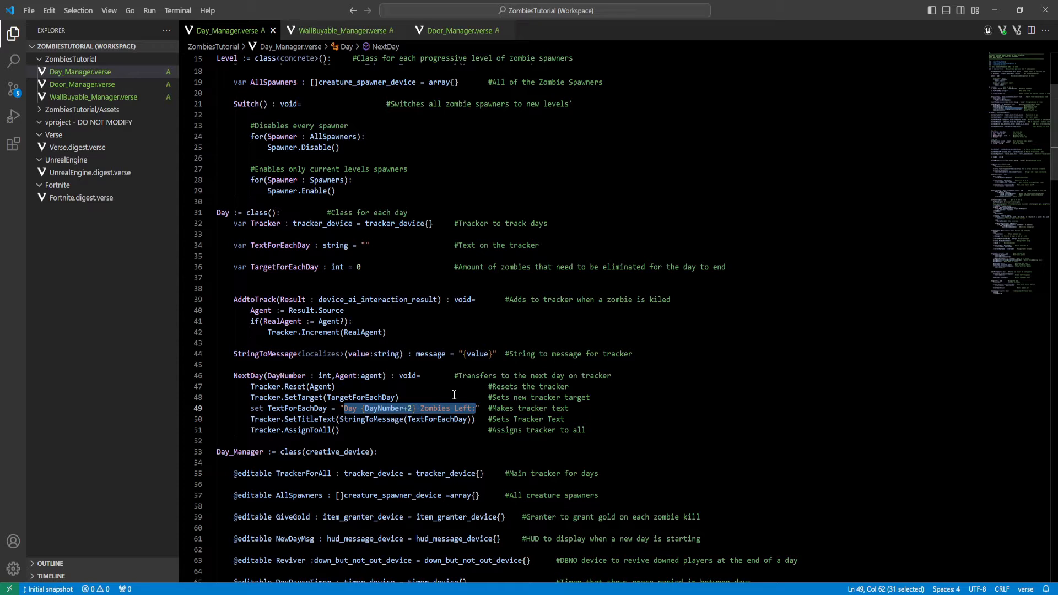
pyautogui.click(477, 430)
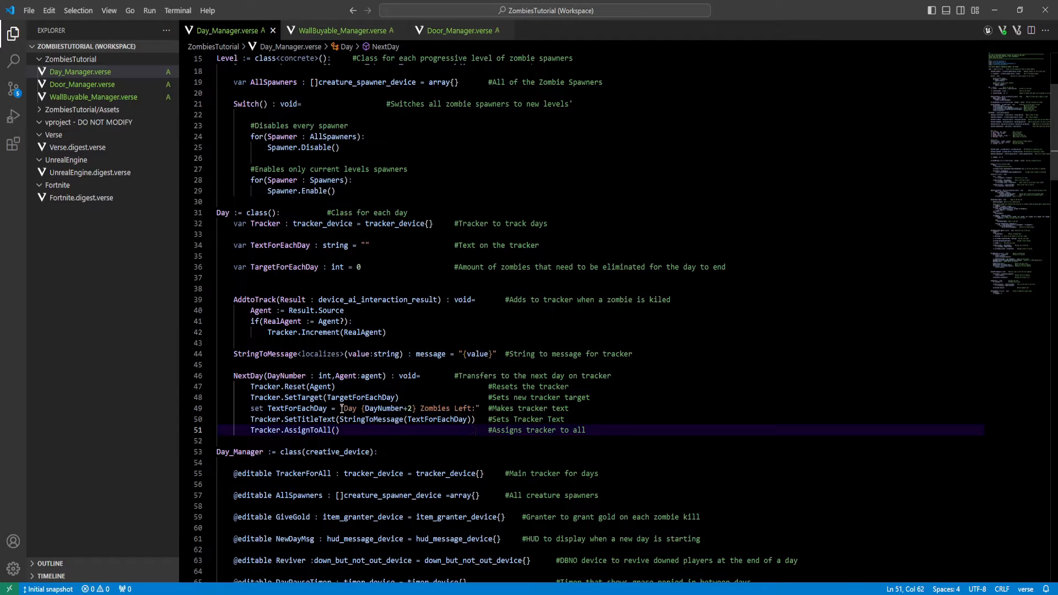
pyautogui.moveTo(342, 408); pyautogui.dragTo(478, 408)
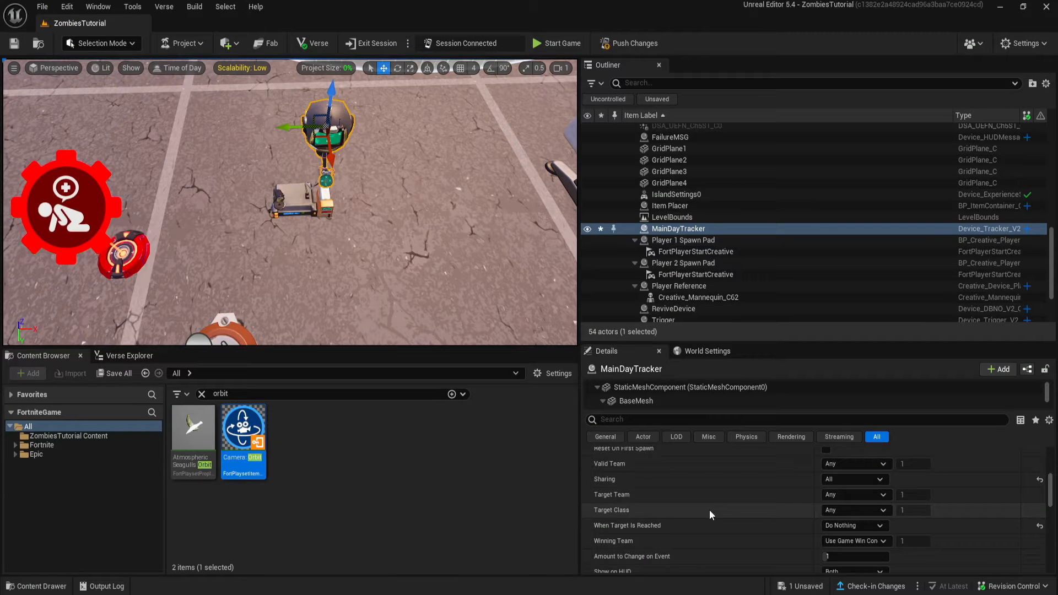
# In Unreal Editor, look over the MainDayTracker's options and clear its Tracker Title.
pyautogui.scroll(-6, 712, 511)
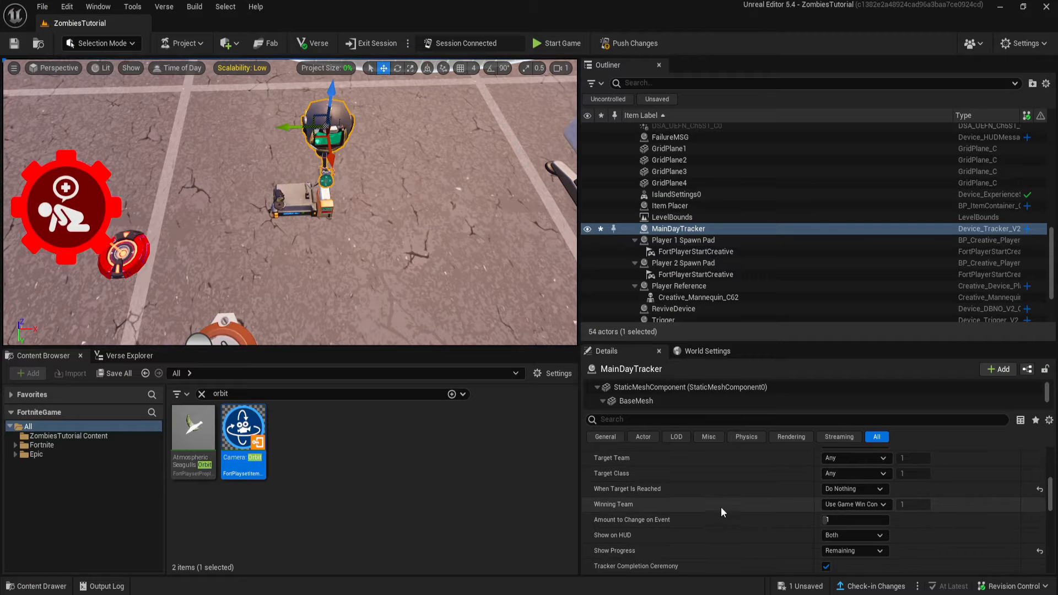
pyautogui.scroll(5, 786, 509)
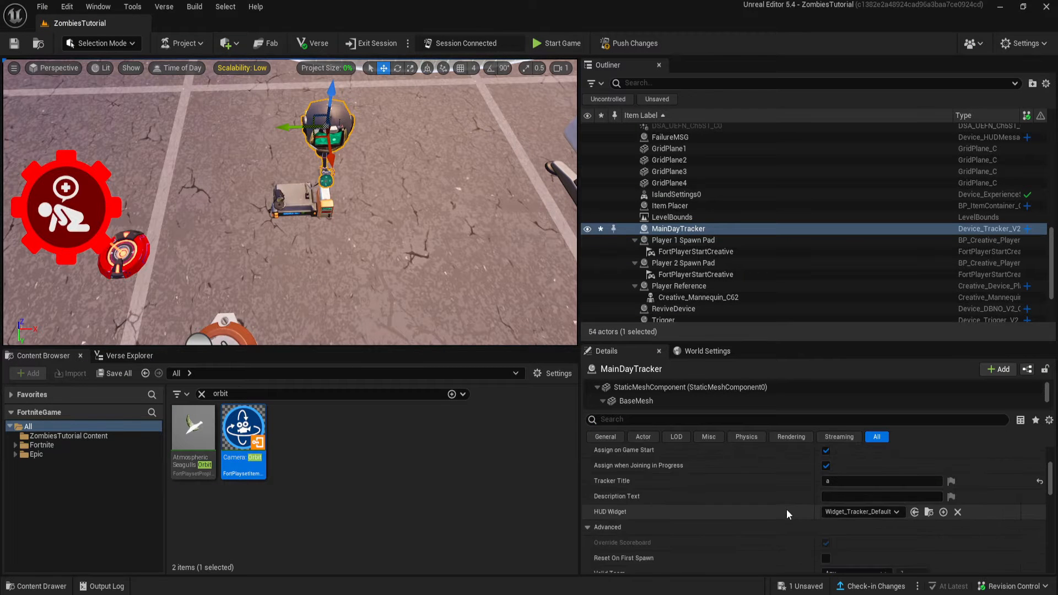
pyautogui.click(841, 536)
pyautogui.press('BackSpace')
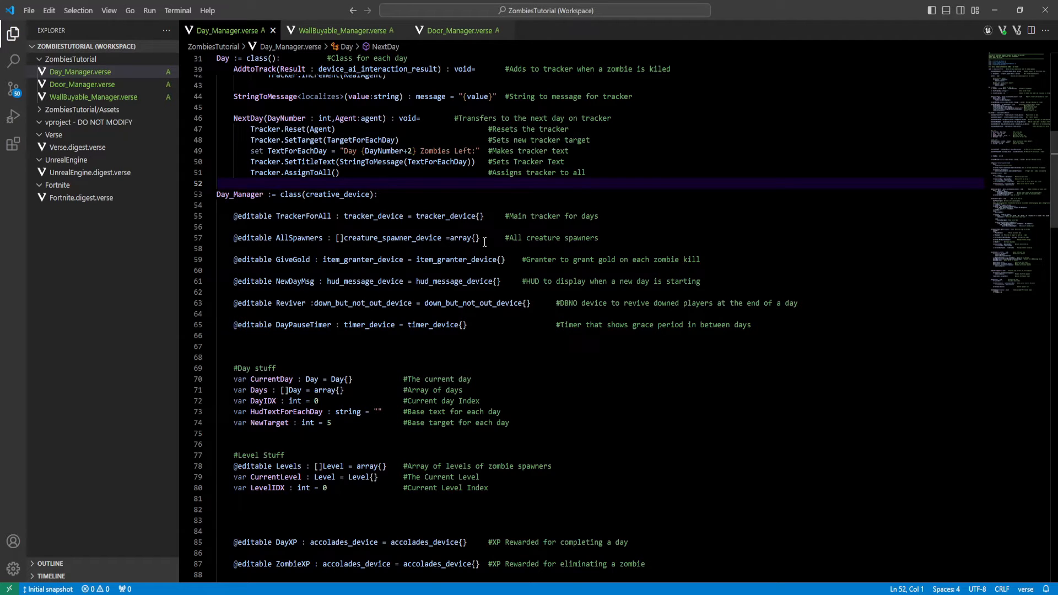
# Check the tracker text code in Day_Manager.verse and begin the MainDayTracker's Tracker Title with "Da" in Unreal Editor.
pyautogui.scroll(3, 391, 299)
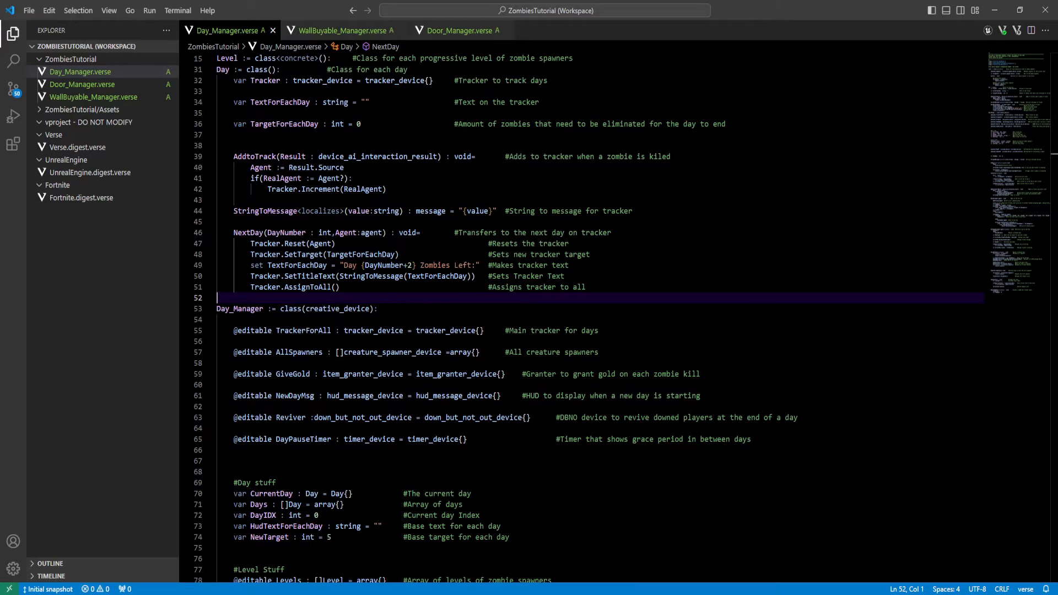
pyautogui.moveTo(443, 594)
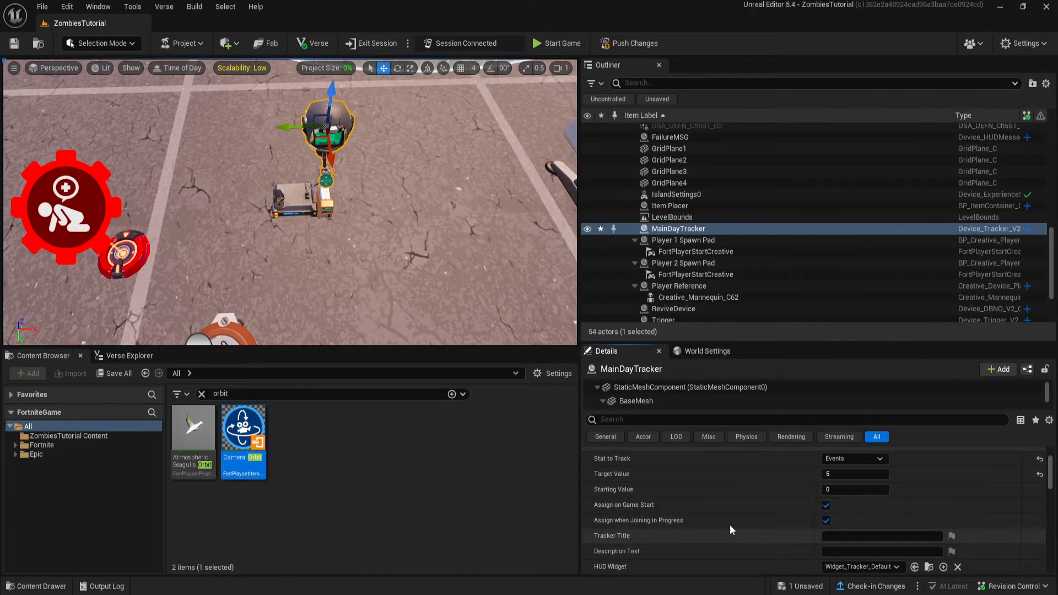
pyautogui.click(855, 536)
pyautogui.write('Da')
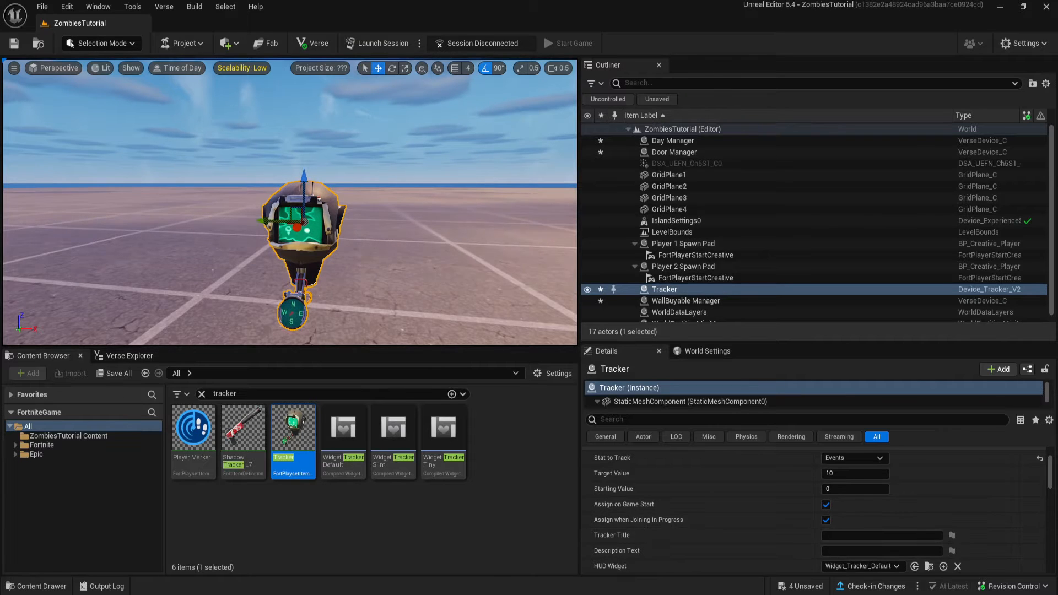
# In Visual Studio Code, examine the EnableFirstSpawners function in Day_Manager.verse, including its spawner loop and the TrackerForAll.AssignToAll() call.
pyautogui.moveTo(389, 591)
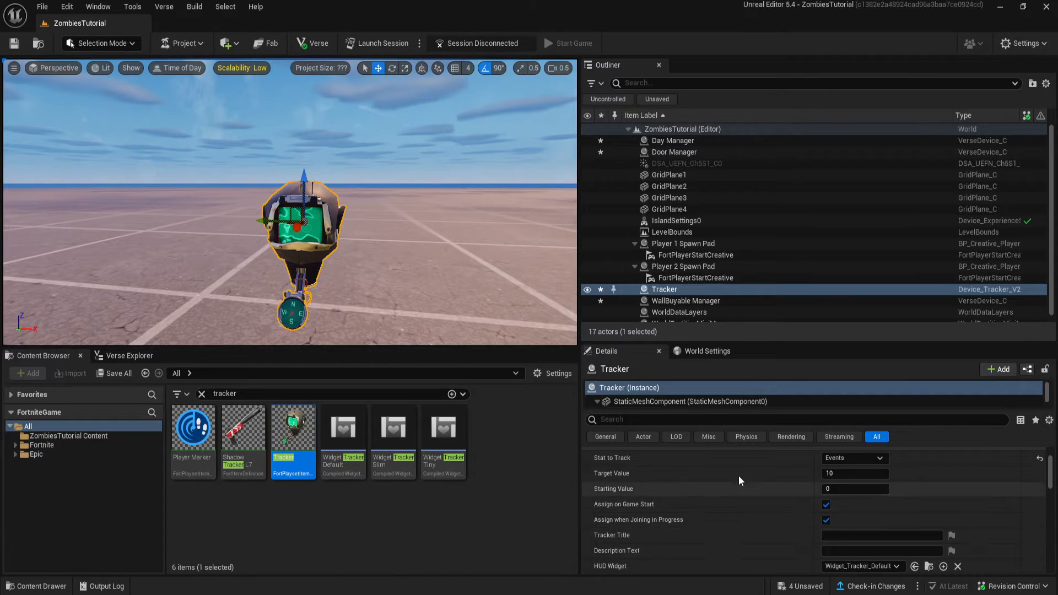
pyautogui.hotkey('alt', 'Tab')
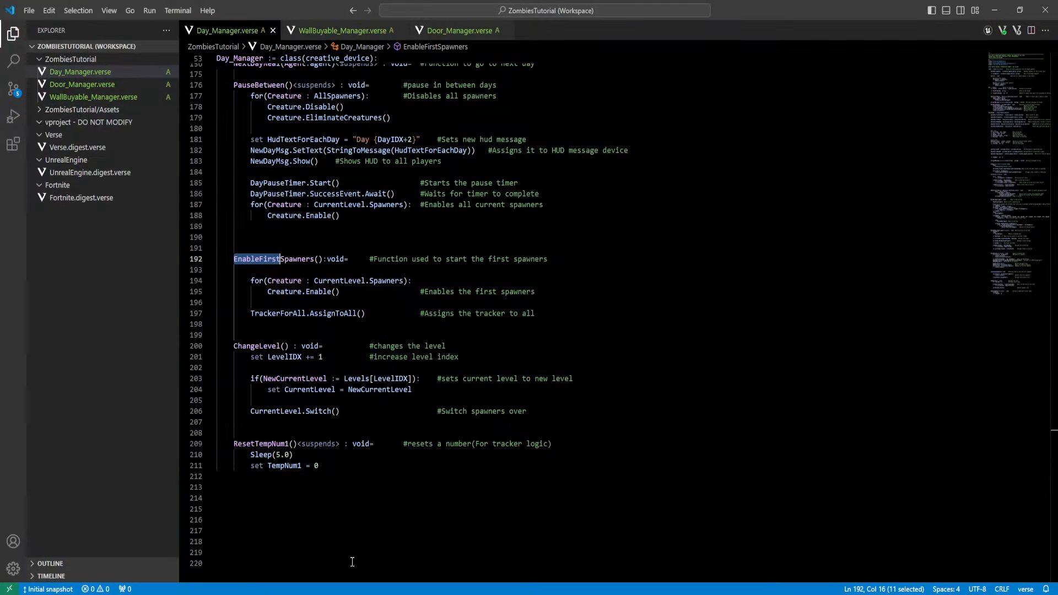
pyautogui.click(705, 273)
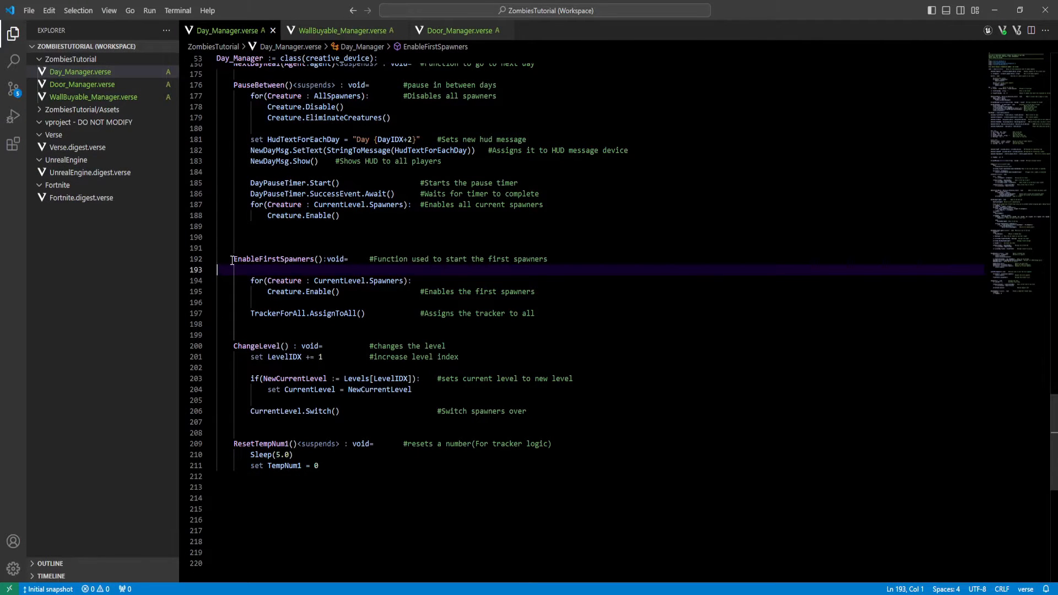
pyautogui.moveTo(231, 260); pyautogui.dragTo(356, 261)
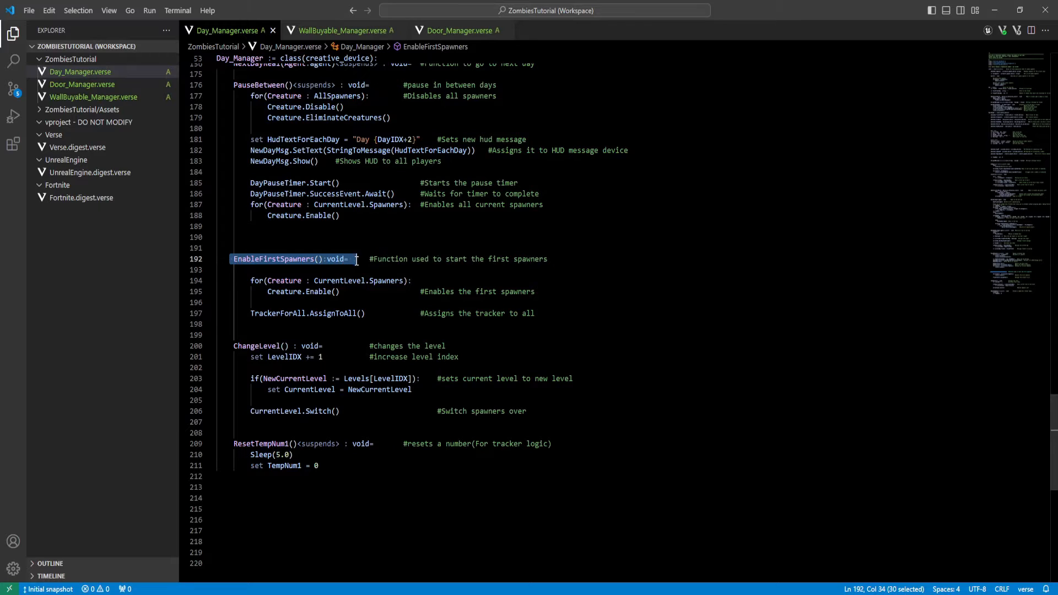
pyautogui.click(360, 327)
pyautogui.click(389, 346)
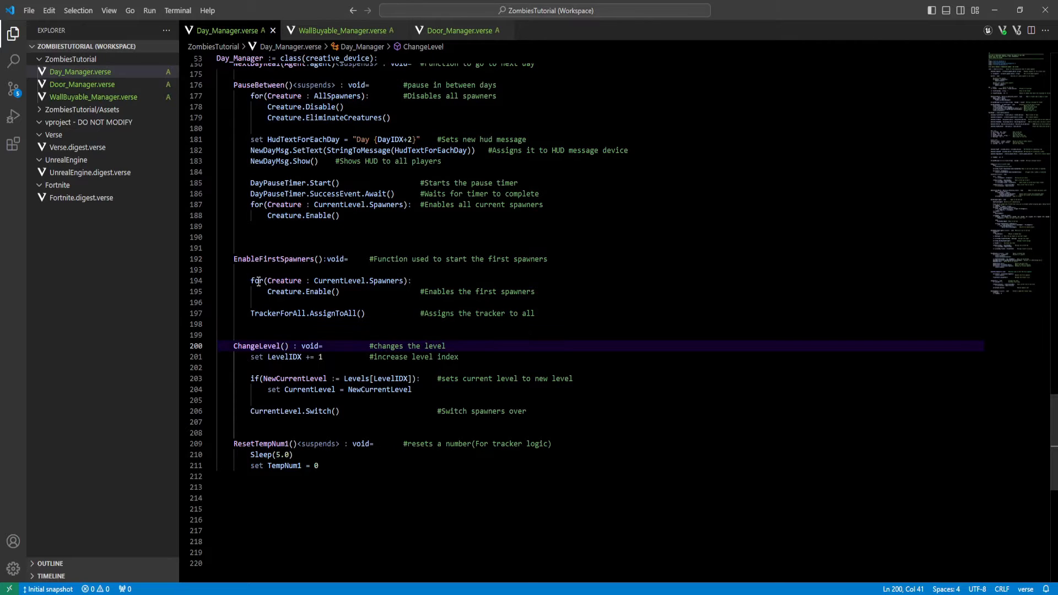
pyautogui.moveTo(243, 280); pyautogui.dragTo(412, 280)
pyautogui.moveTo(569, 286); pyautogui.dragTo(571, 289)
pyautogui.click(571, 291)
pyautogui.scroll(3, 573, 309)
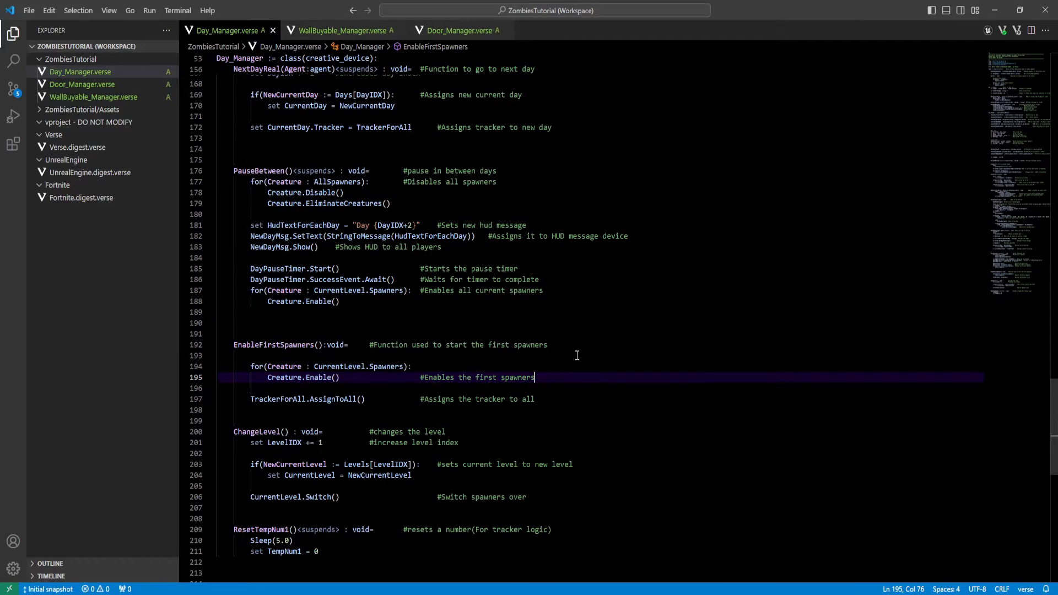
pyautogui.click(310, 452)
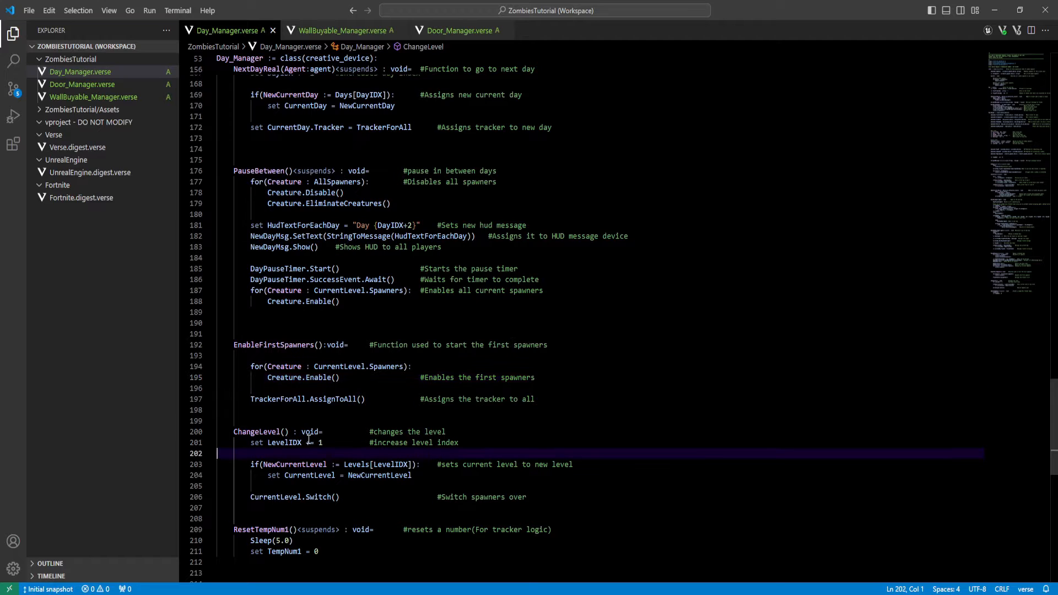
pyautogui.moveTo(244, 400); pyautogui.dragTo(539, 399)
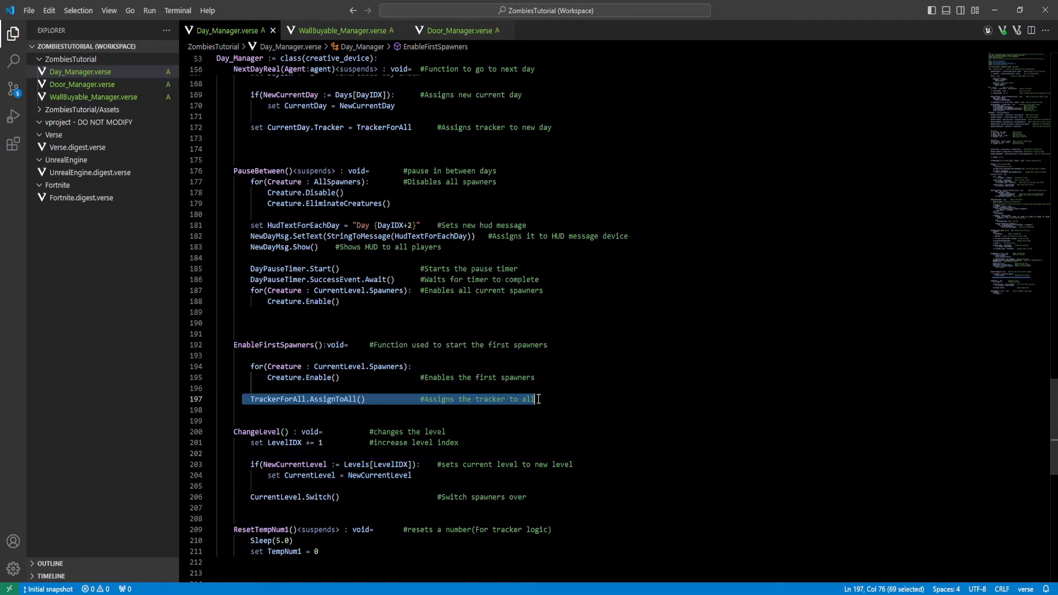
pyautogui.click(566, 420)
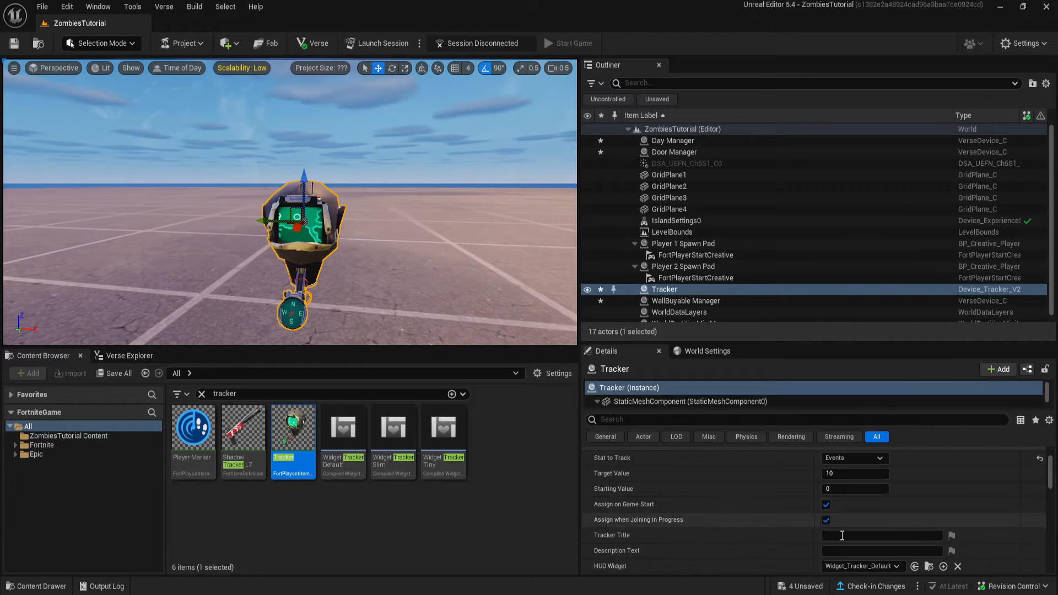
# In Unreal Editor, set the Tracker's Sharing option to All.
pyautogui.scroll(-3, 717, 548)
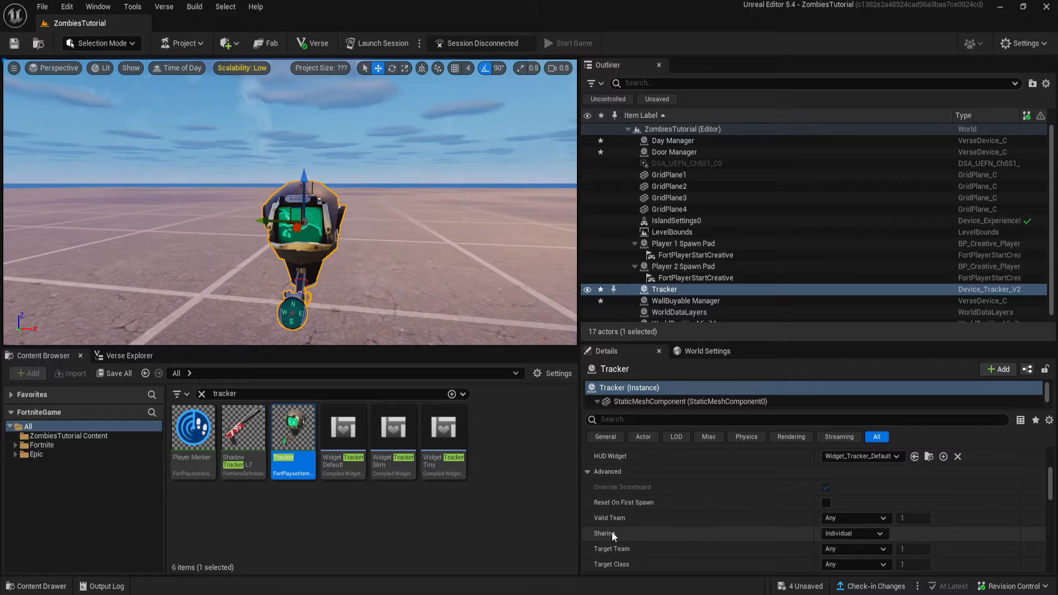
pyautogui.click(849, 534)
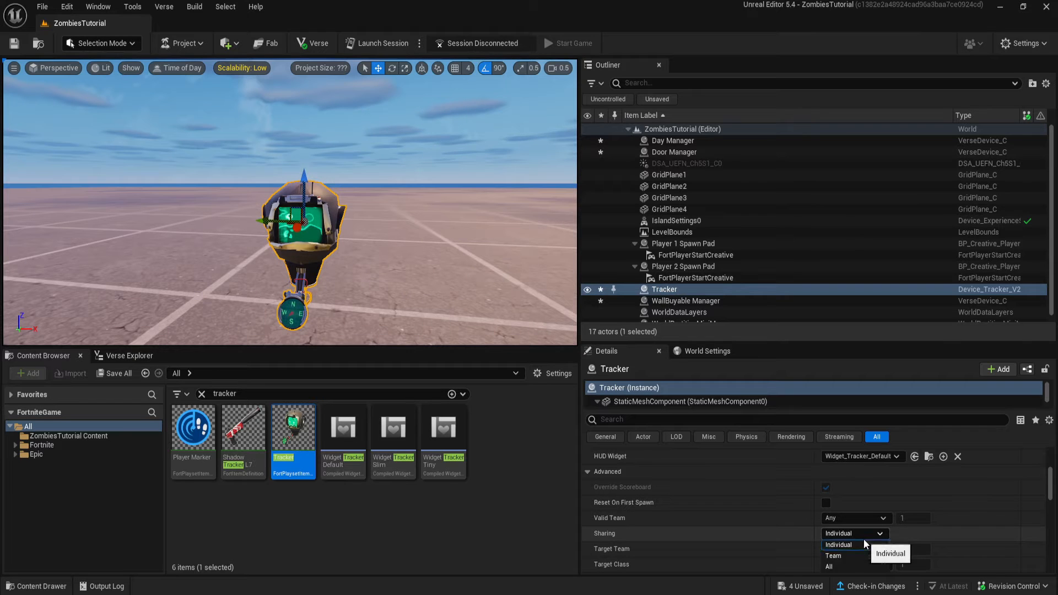
pyautogui.click(848, 565)
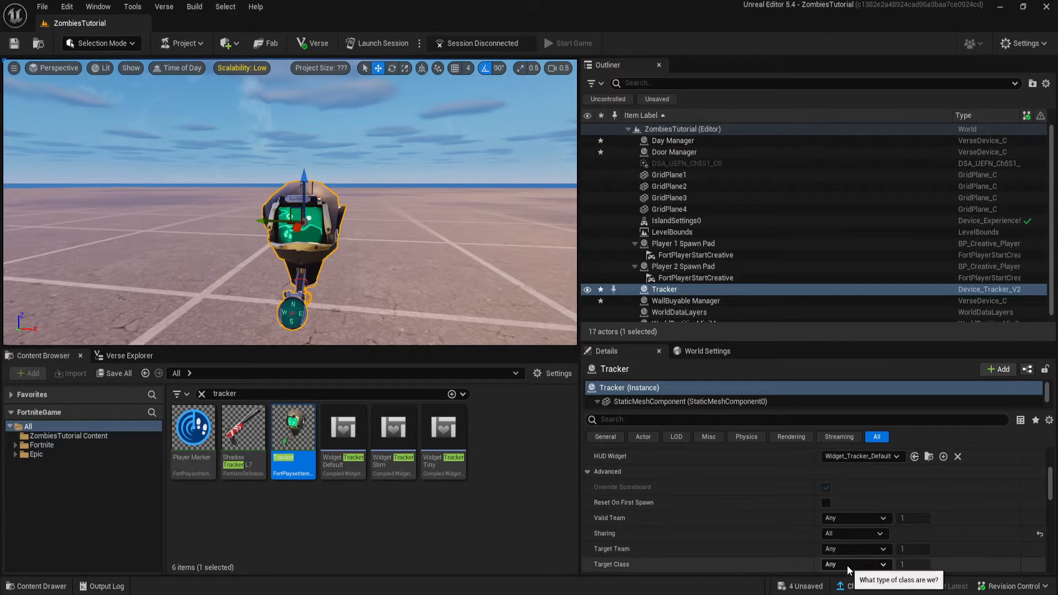
# Try List for the Tracker's Show on HUD option and return it to Both.
pyautogui.scroll(-3, 601, 517)
pyautogui.click(851, 518)
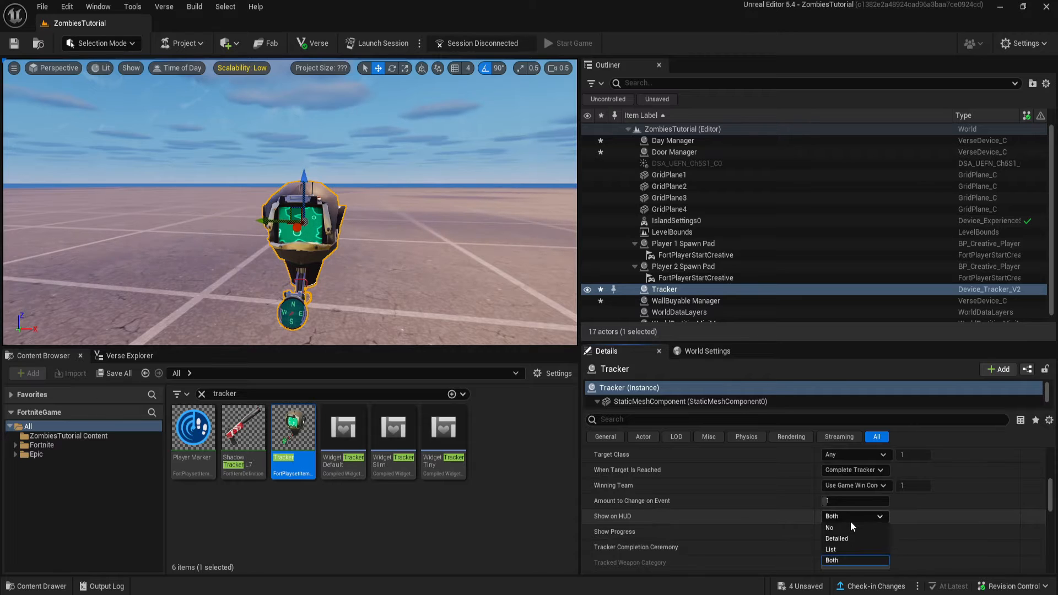
pyautogui.click(829, 551)
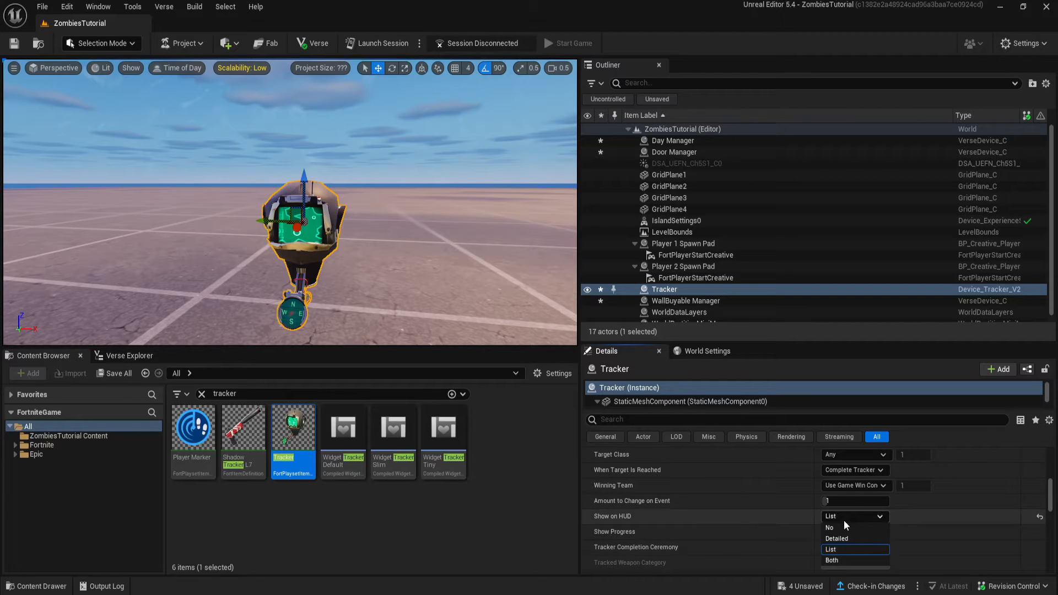
pyautogui.click(853, 559)
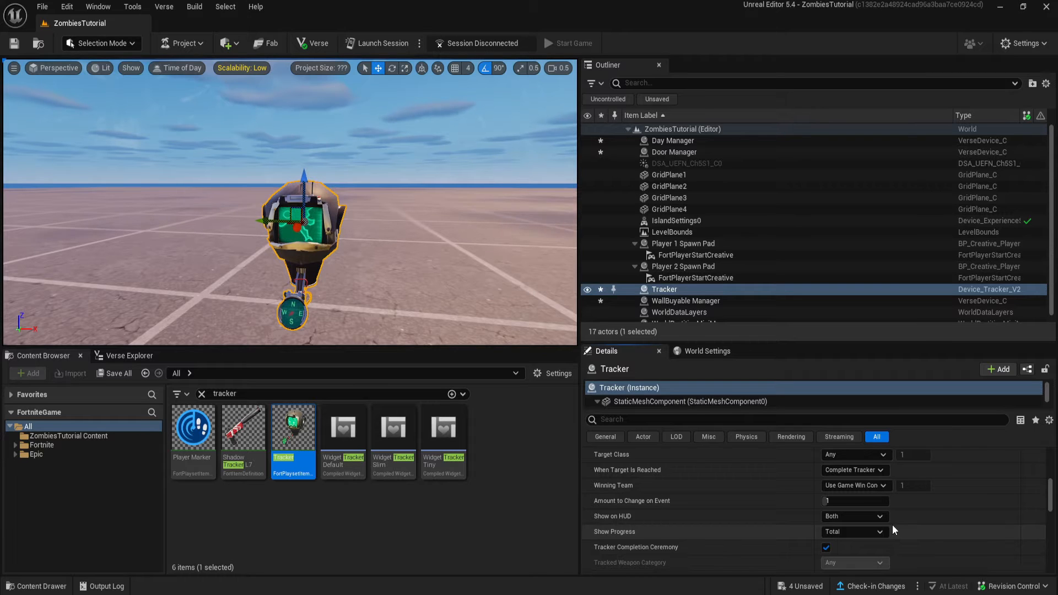
# Set the Tracker's Show Progress to Remaining and look over its remaining options down to User Options - Functions.
pyautogui.scroll(-1, 628, 522)
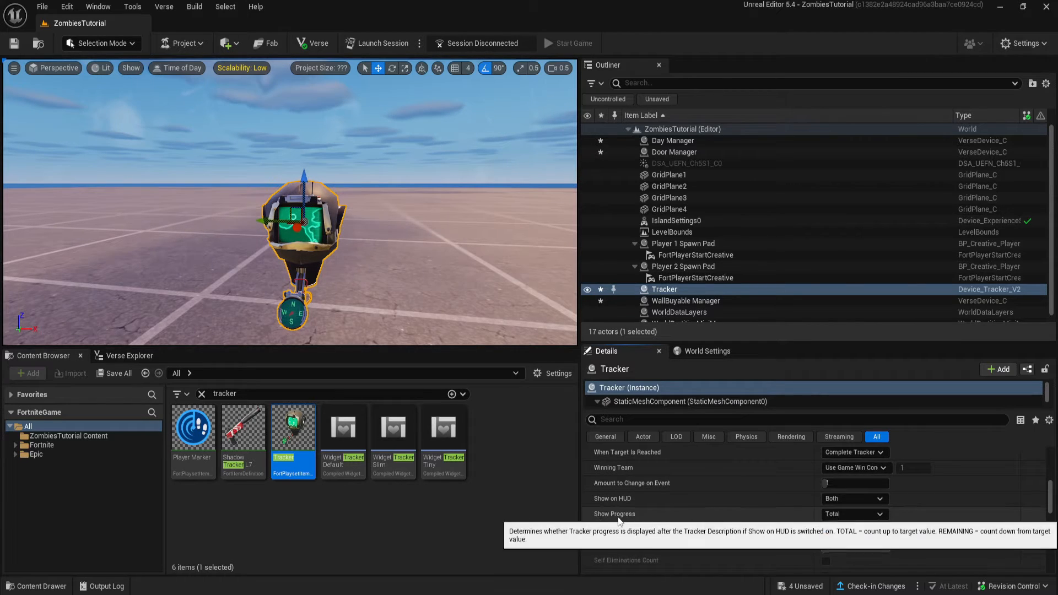
pyautogui.click(837, 514)
pyautogui.click(865, 537)
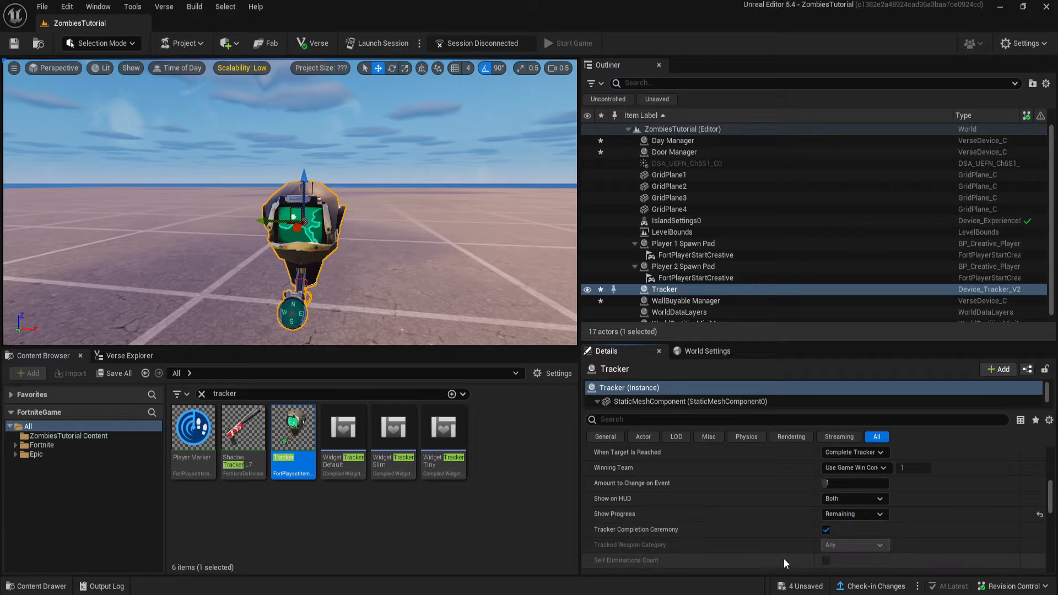
pyautogui.scroll(-10, 748, 521)
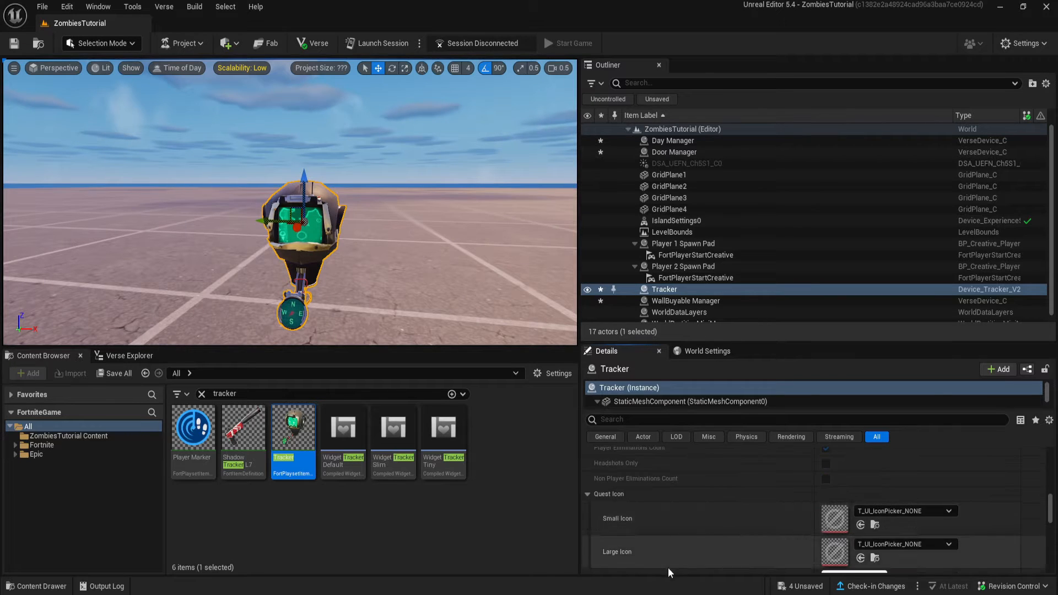
pyautogui.scroll(-4, 700, 501)
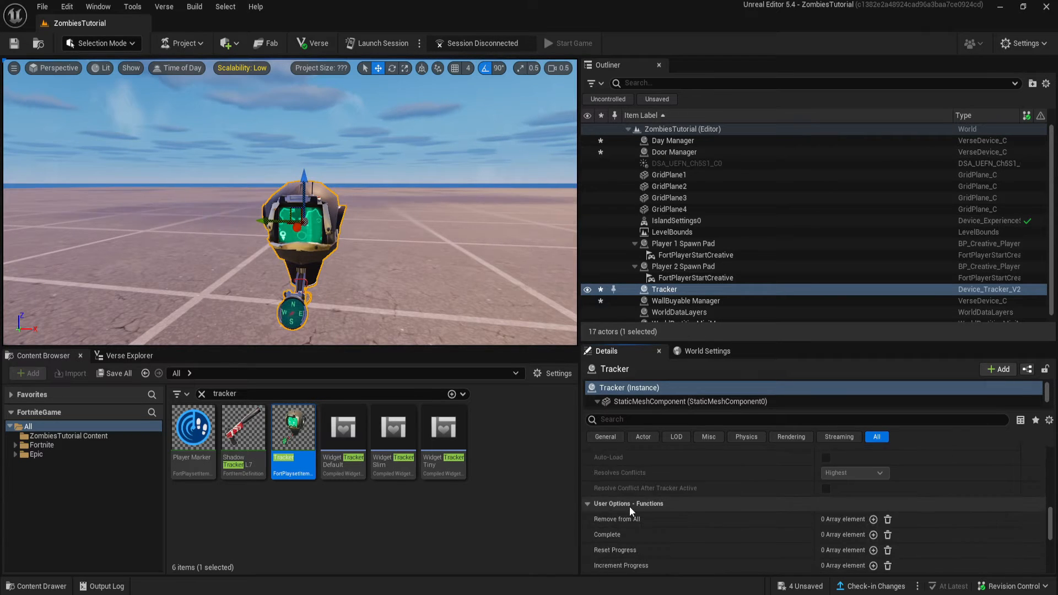
# Rename the Tracker device in the level to MainDayTracker.
pyautogui.click(685, 289)
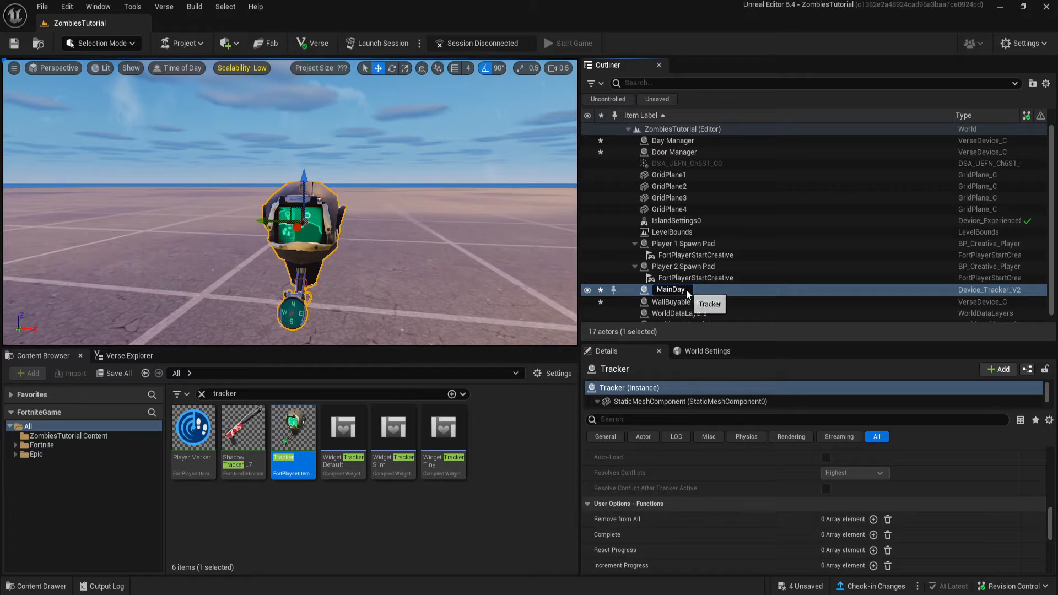
pyautogui.write('MainDayTracker')
pyautogui.press('Return')
# Assign MainDayTracker to the Day Manager's TrackerForAll reference and look over its remaining unassigned references.
pyautogui.moveTo(215, 291); pyautogui.dragTo(298, 295, button='right')
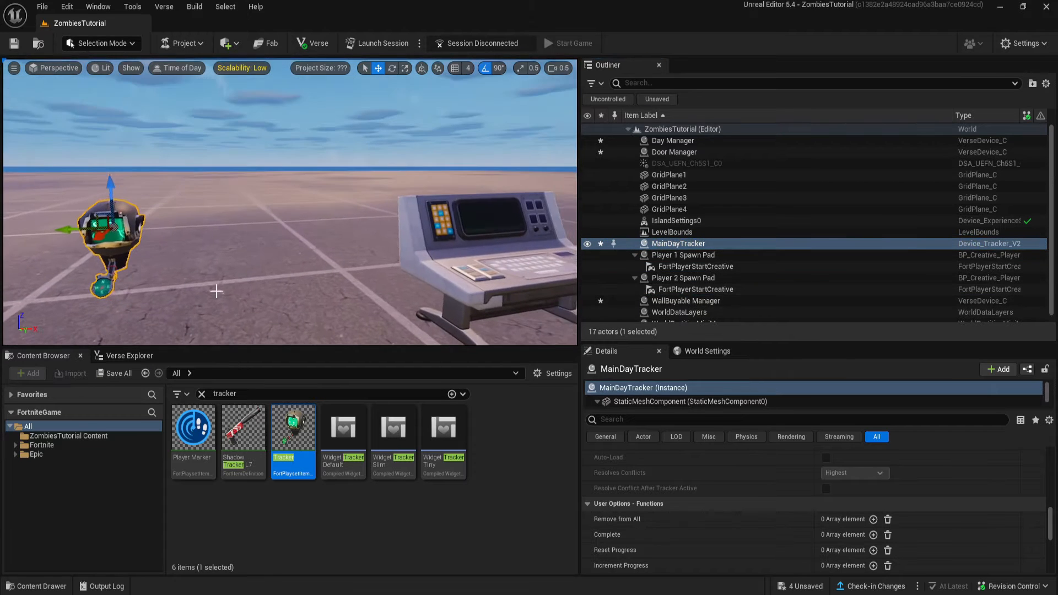
pyautogui.click(433, 221)
pyautogui.moveTo(434, 221); pyautogui.dragTo(480, 220, button='right')
pyautogui.scroll(2, 837, 498)
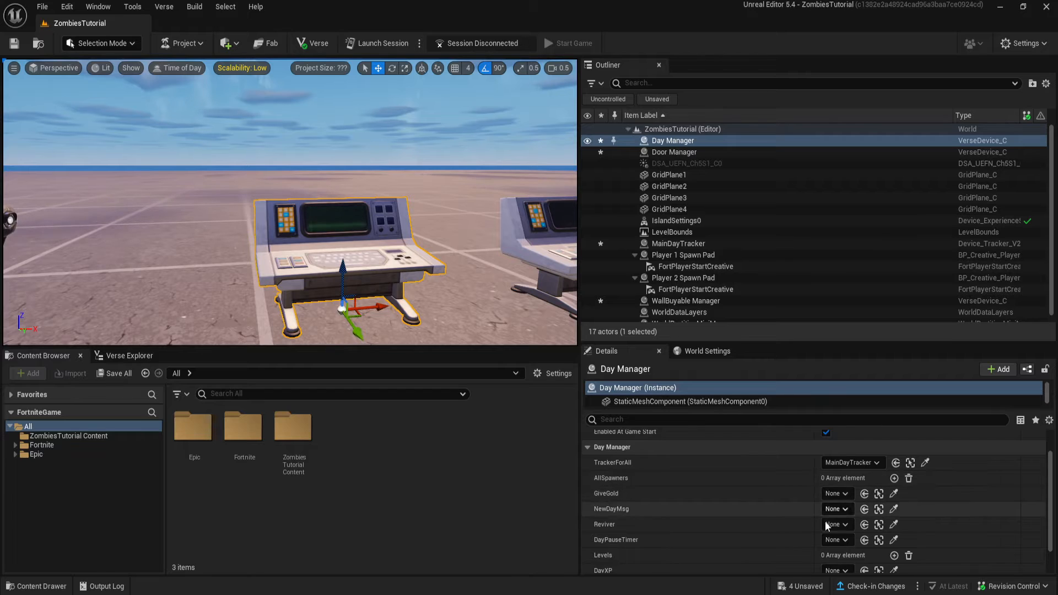
pyautogui.scroll(-2, 698, 462)
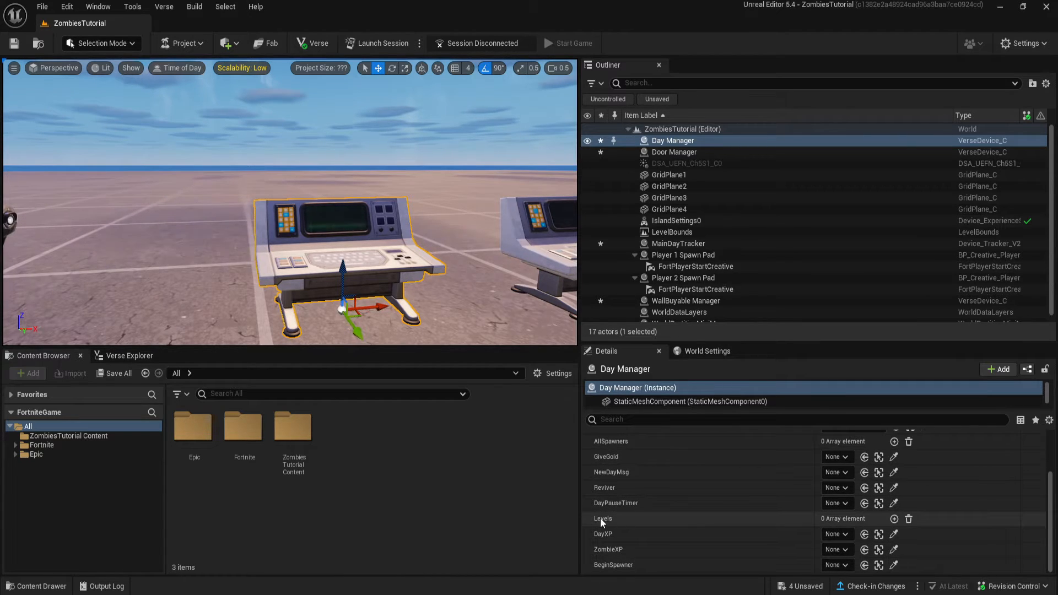
pyautogui.scroll(1, 662, 528)
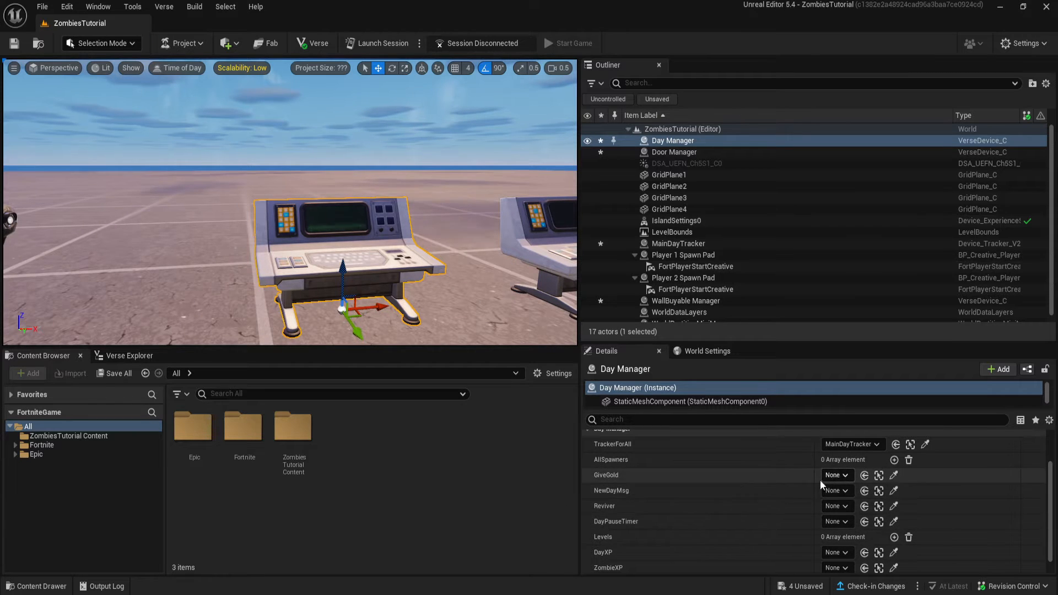
# Find the Item Granter device and place it on the ground near the Day Manager and the tracker.
pyautogui.click(229, 395)
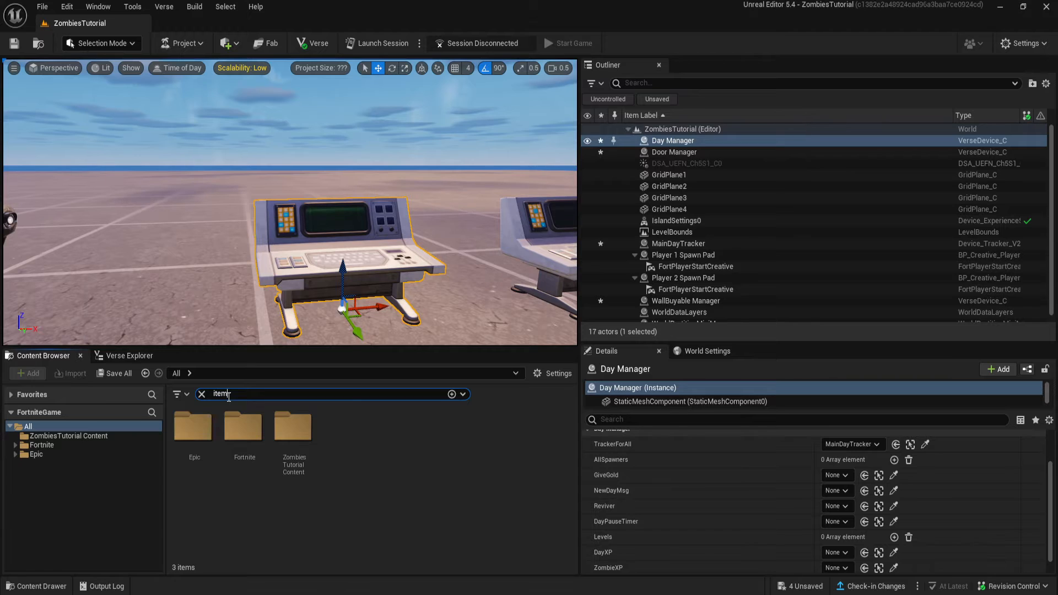
pyautogui.moveTo(349, 233); pyautogui.dragTo(309, 240, button='right')
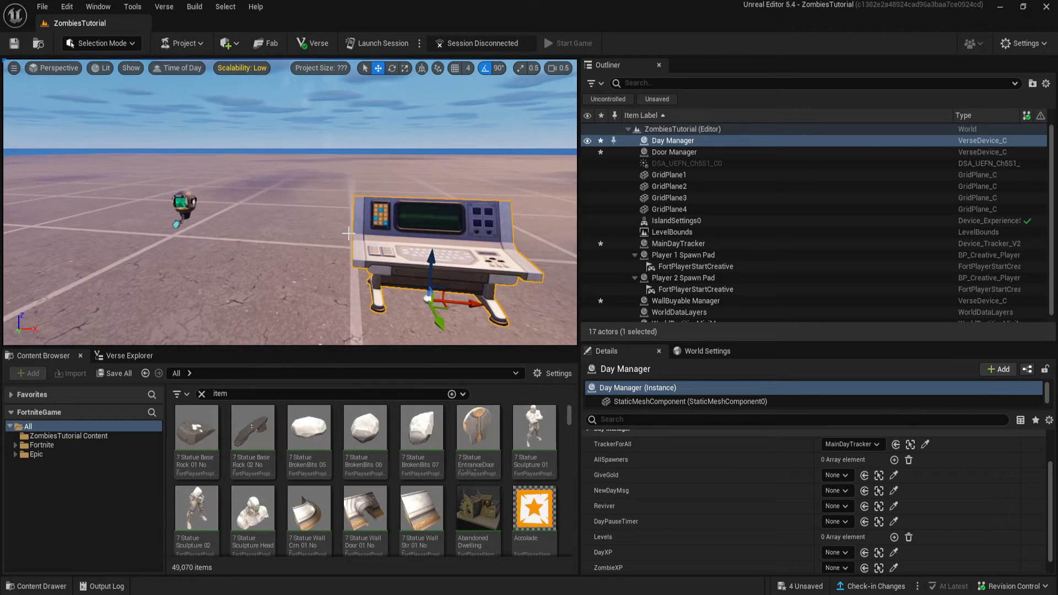
pyautogui.click(290, 394)
pyautogui.write('granter')
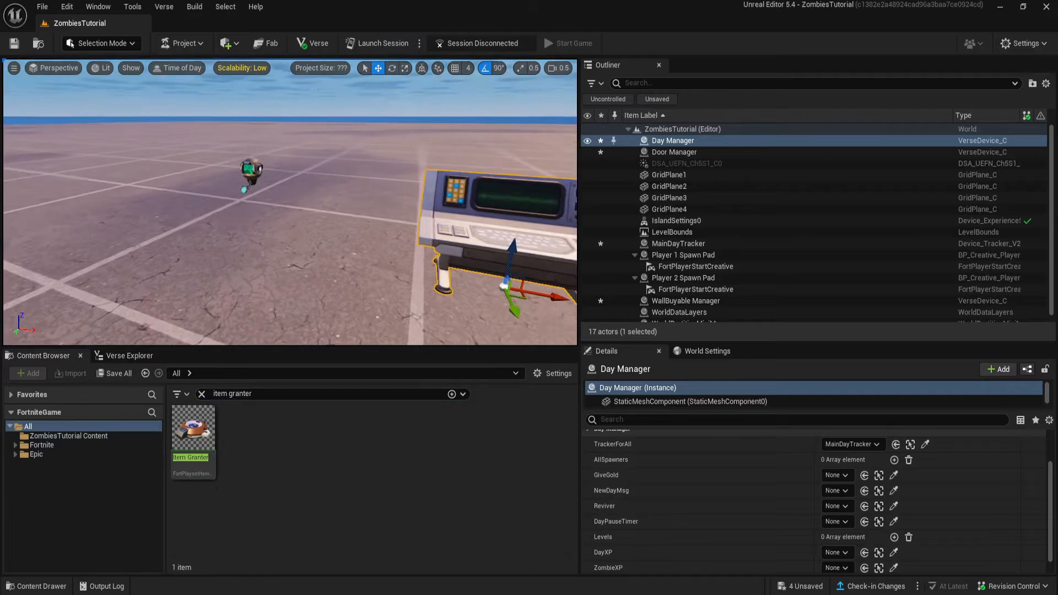
pyautogui.moveTo(193, 427); pyautogui.dragTo(179, 264)
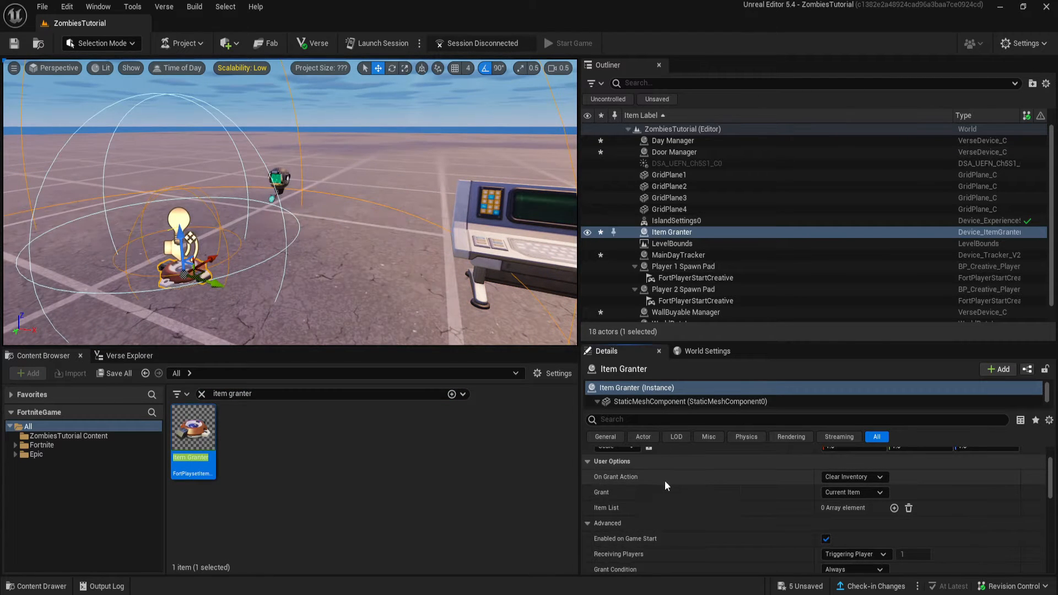
# Set the Item Granter's On Grant Action to Keep All and add Gold to its Item List with quantity 75.
pyautogui.click(859, 478)
pyautogui.click(852, 523)
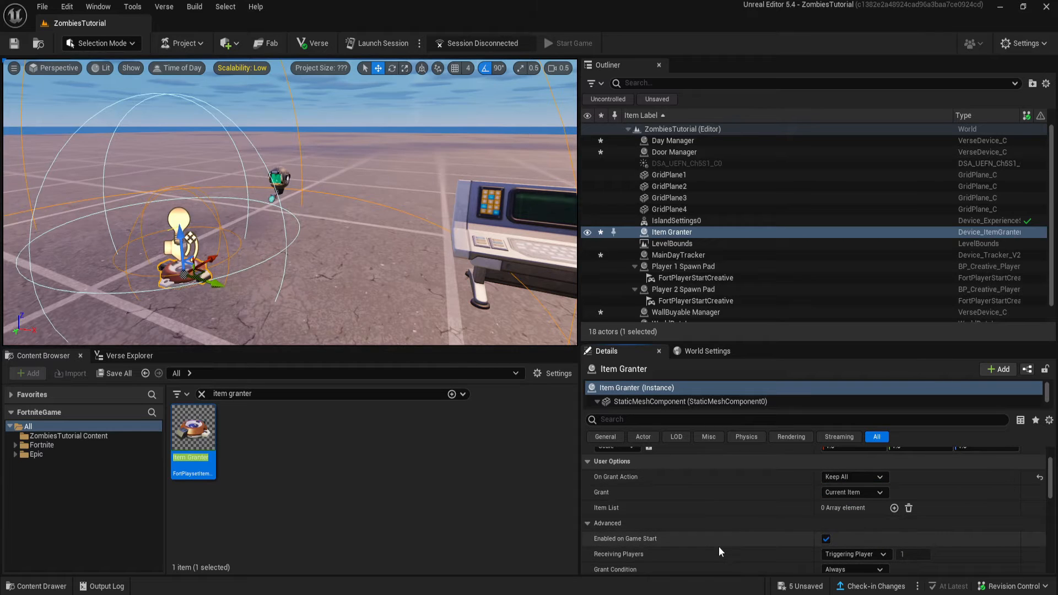
pyautogui.scroll(-1, 718, 546)
pyautogui.click(895, 490)
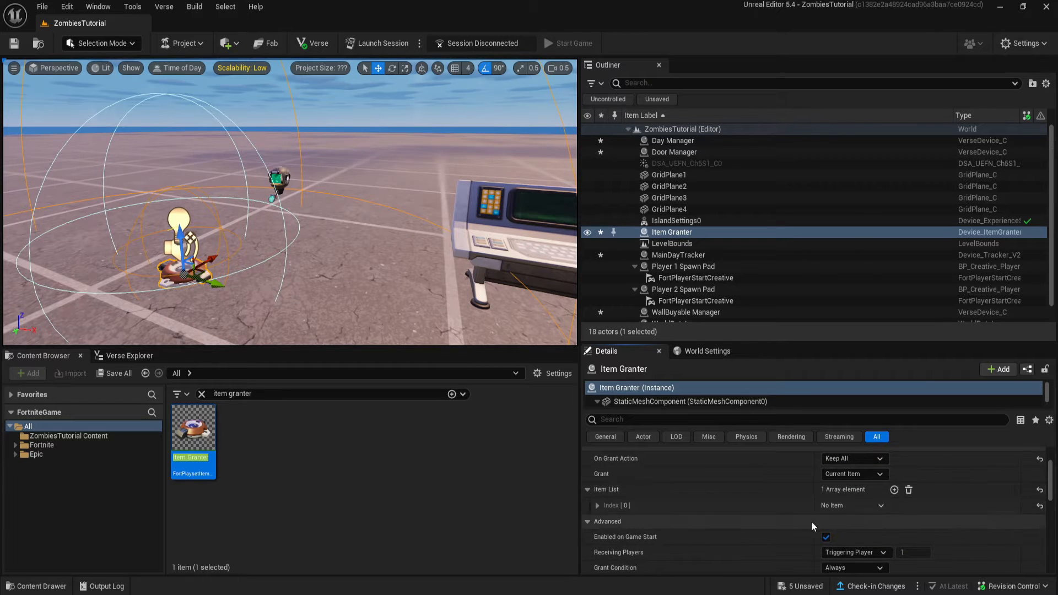
pyautogui.click(598, 505)
pyautogui.click(865, 524)
pyautogui.write('pot')
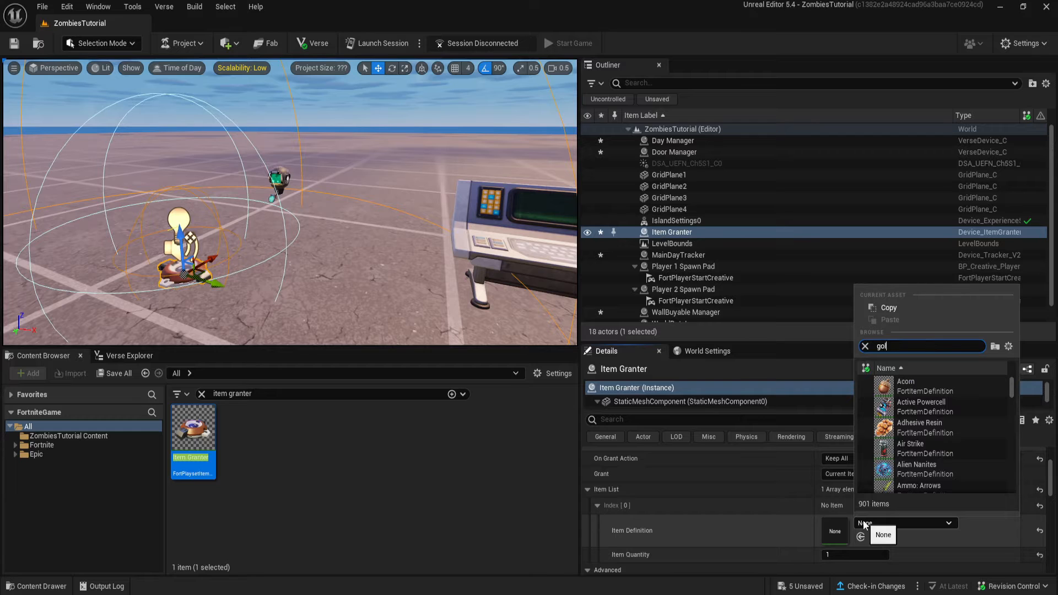
pyautogui.click(941, 402)
pyautogui.scroll(-2, 707, 501)
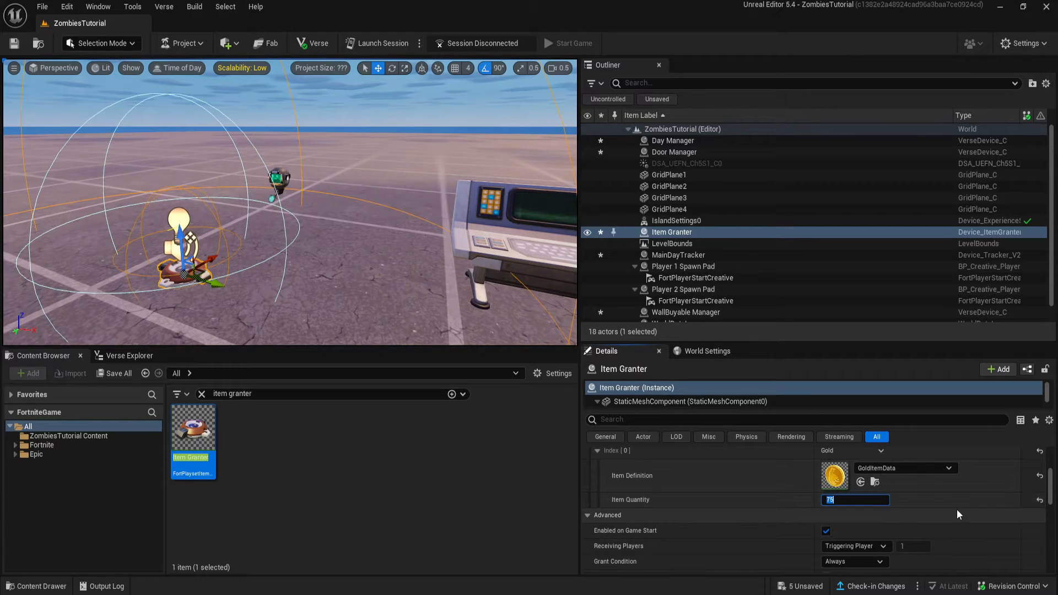
pyautogui.click(918, 525)
# Rename the Item Granter in the level to ZombieGoldGranter.
pyautogui.click(704, 234)
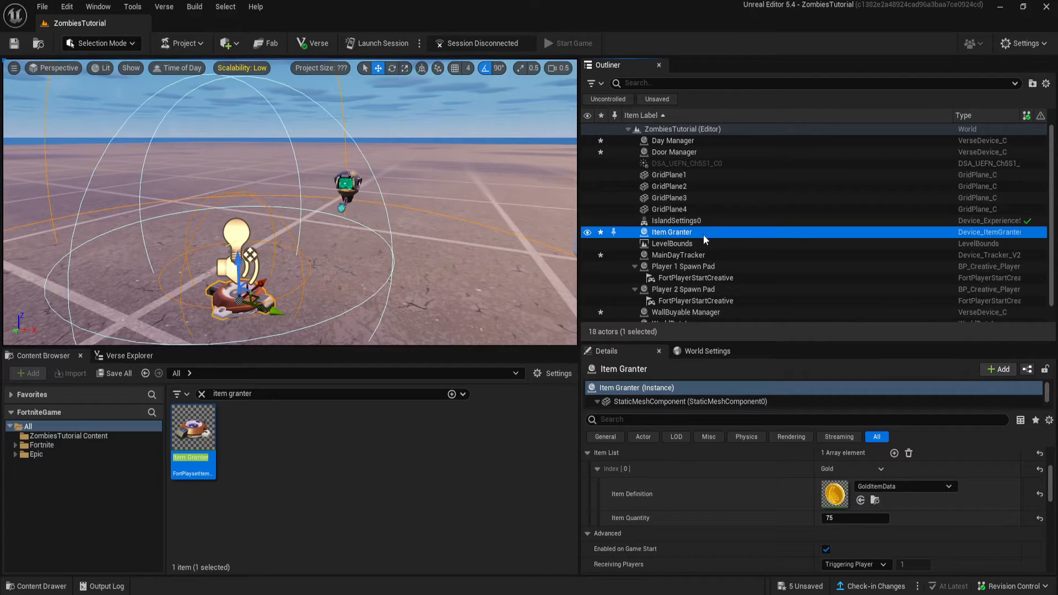
pyautogui.write('ZombieGoldGranter')
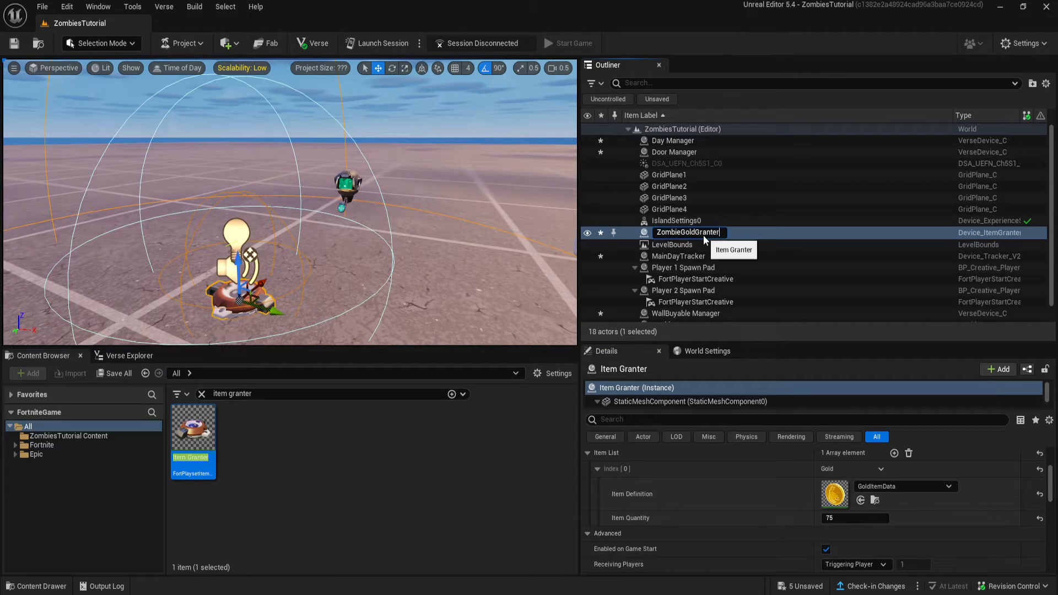
pyautogui.press('Return')
# Assign ZombieGoldGranter to the Day Manager's GiveGold reference.
pyautogui.moveTo(386, 216); pyautogui.dragTo(472, 212, button='right')
pyautogui.click(390, 217)
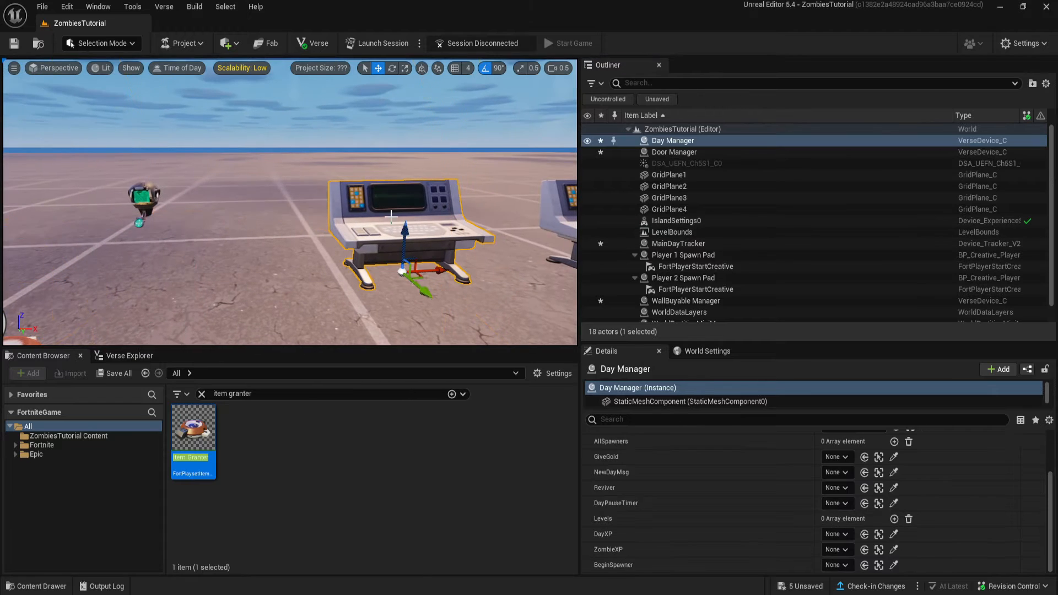
pyautogui.click(833, 459)
pyautogui.click(888, 325)
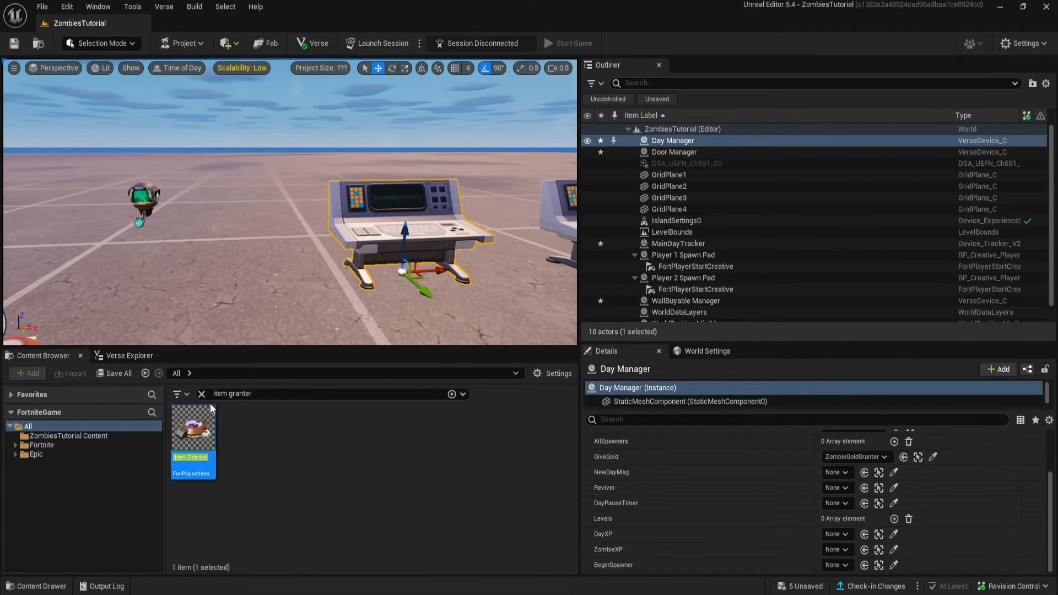
# Search the content for hud and place a HUD Message Device on the ground beside the gold granter.
pyautogui.click(257, 393)
pyautogui.click(202, 394)
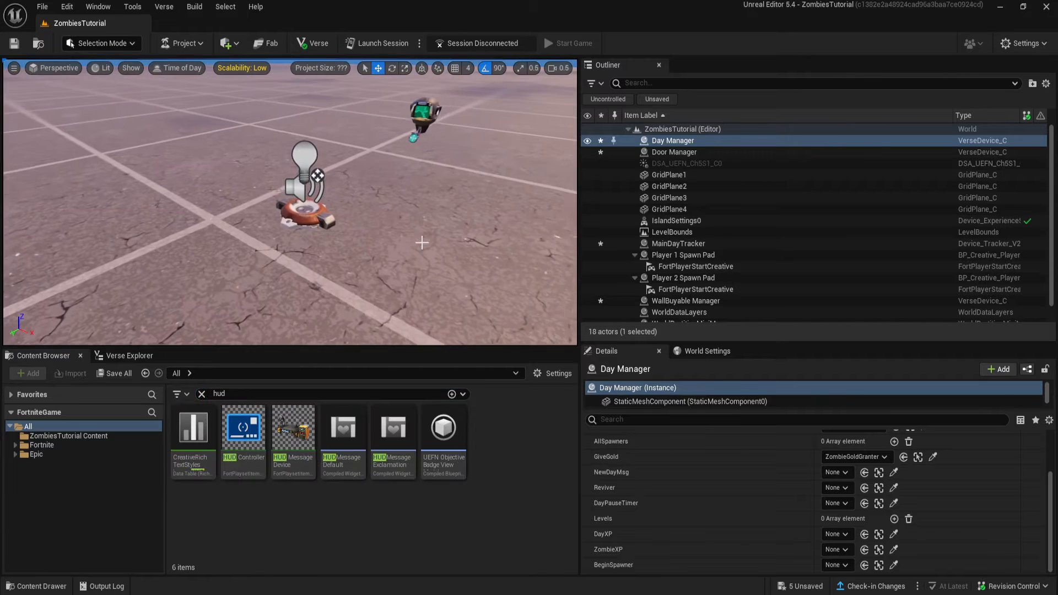
pyautogui.moveTo(293, 427); pyautogui.dragTo(412, 235)
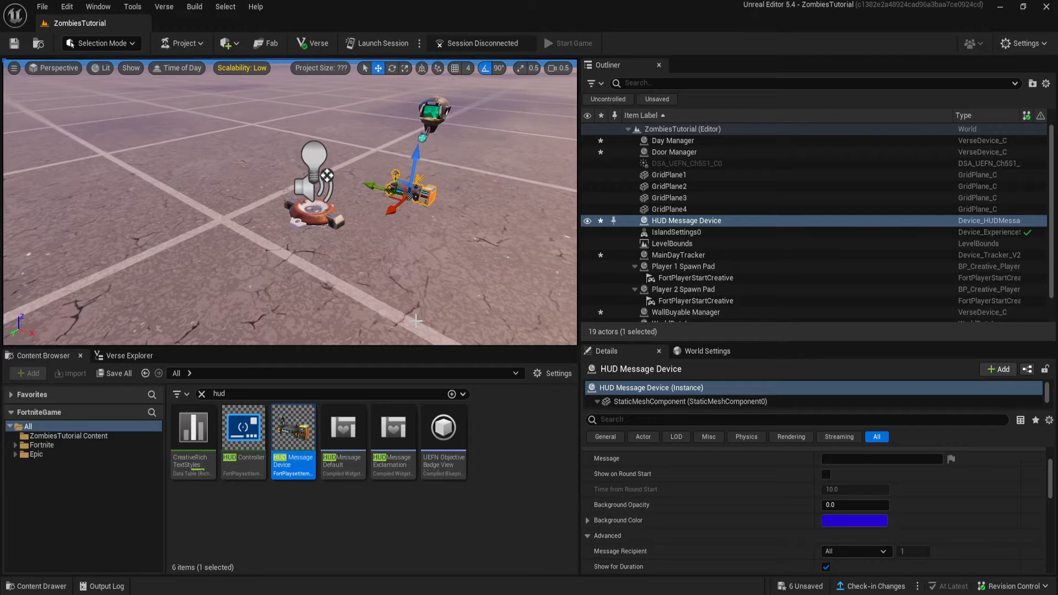
# Examine the HUD Message Device's options, from message recipient and display time to placement, animations and text style.
pyautogui.moveTo(463, 191); pyautogui.dragTo(430, 201, button='right')
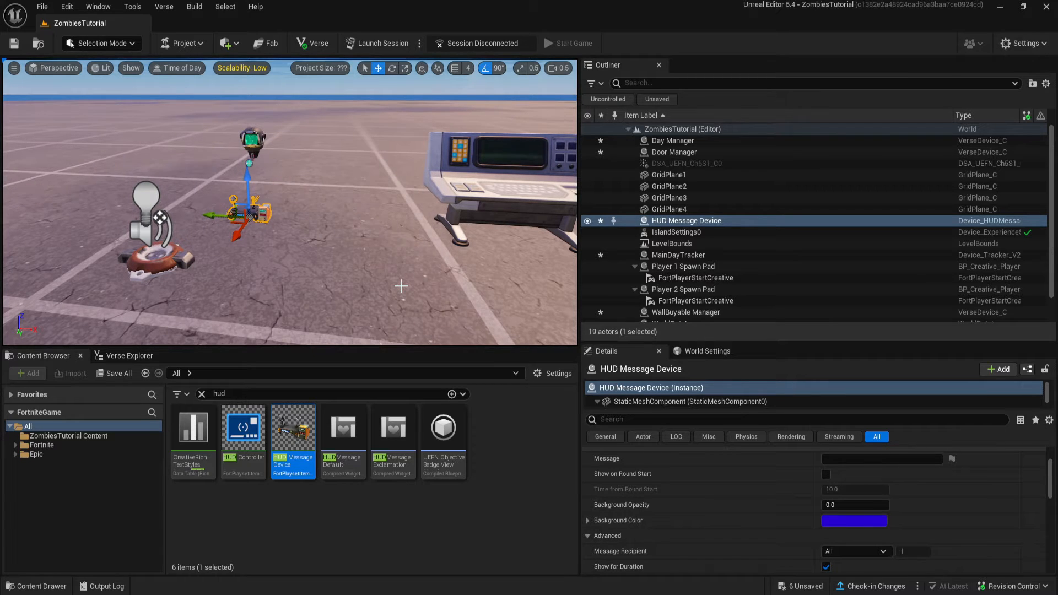
pyautogui.moveTo(401, 287); pyautogui.dragTo(401, 264, button='right')
pyautogui.scroll(-1, 716, 546)
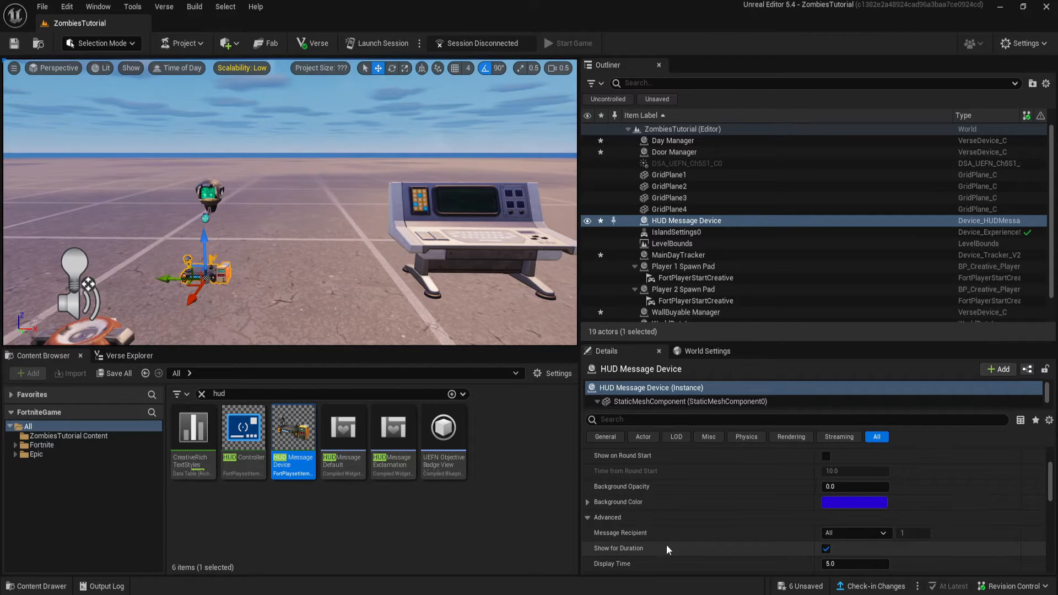
pyautogui.scroll(-2, 673, 543)
pyautogui.scroll(-2, 711, 488)
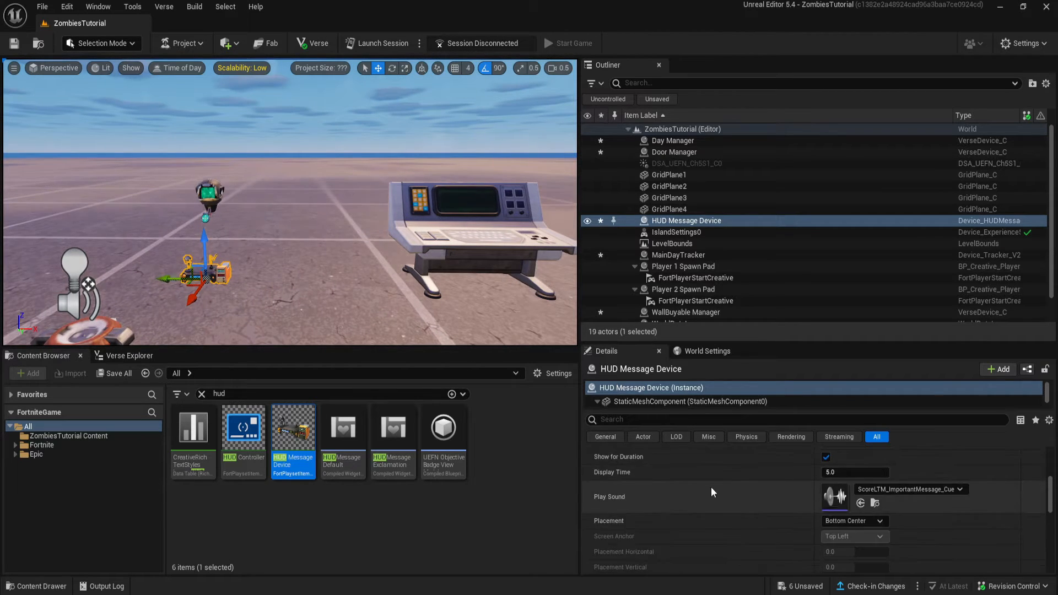
pyautogui.scroll(-3, 739, 497)
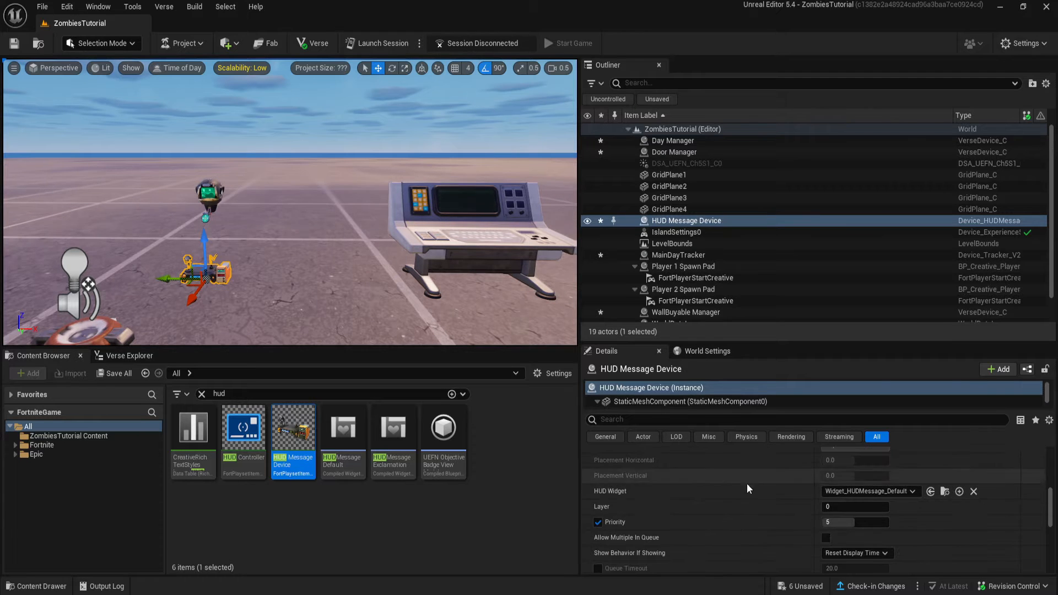
pyautogui.scroll(-5, 707, 495)
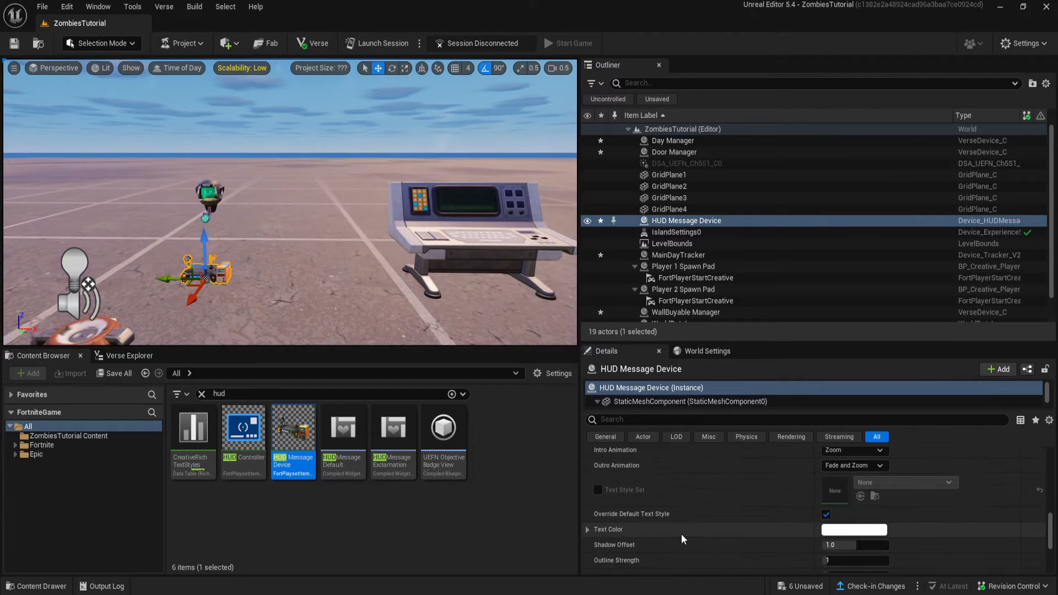
pyautogui.press('f')
# Switch to Visual Studio Code and examine how PauseBetween in Day_Manager.verse builds HudTextForEachDay and shows it through NewDayMsg.
pyautogui.scroll(10, 687, 554)
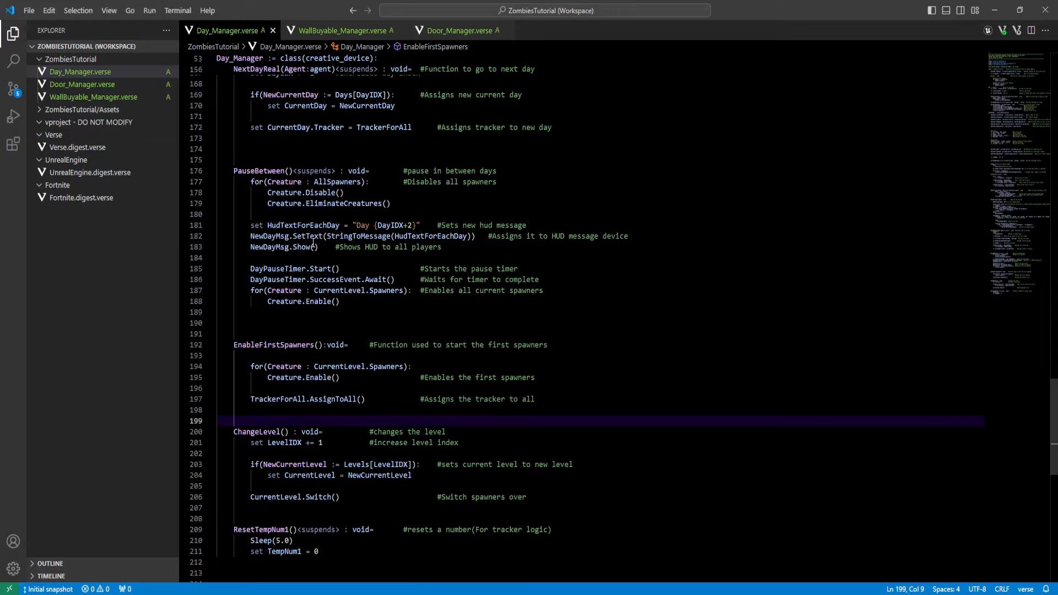
pyautogui.scroll(4, 416, 427)
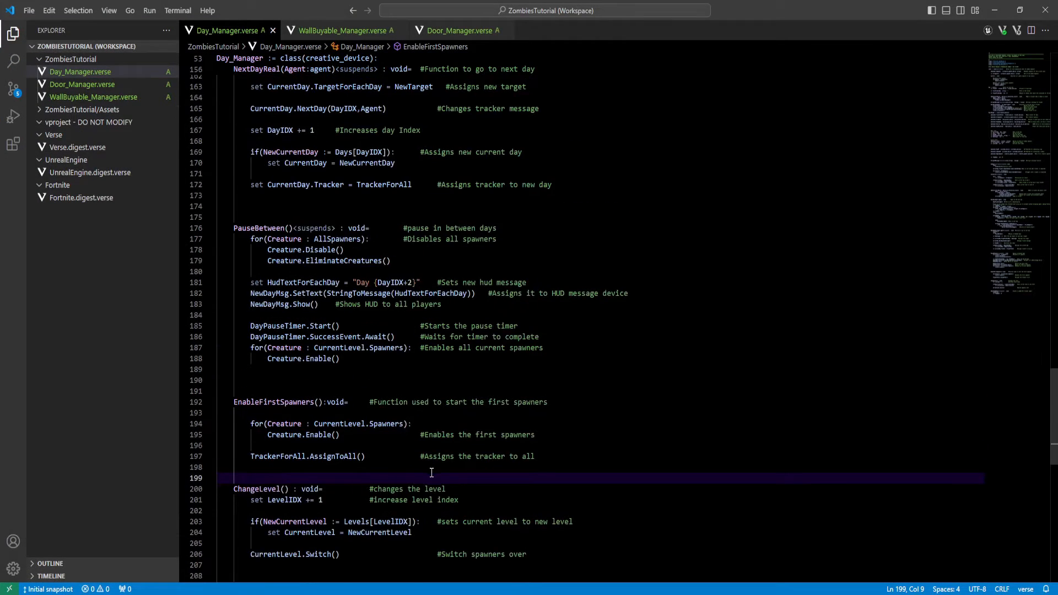
pyautogui.click(225, 291)
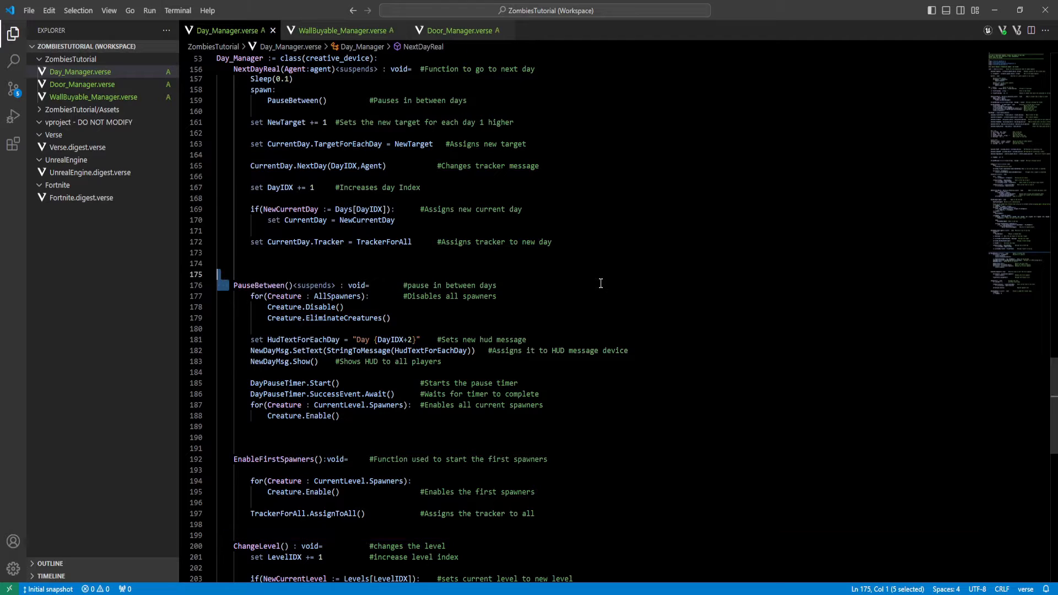
pyautogui.scroll(1, 600, 281)
pyautogui.click(437, 368)
pyautogui.moveTo(243, 369); pyautogui.dragTo(416, 368)
pyautogui.click(340, 444)
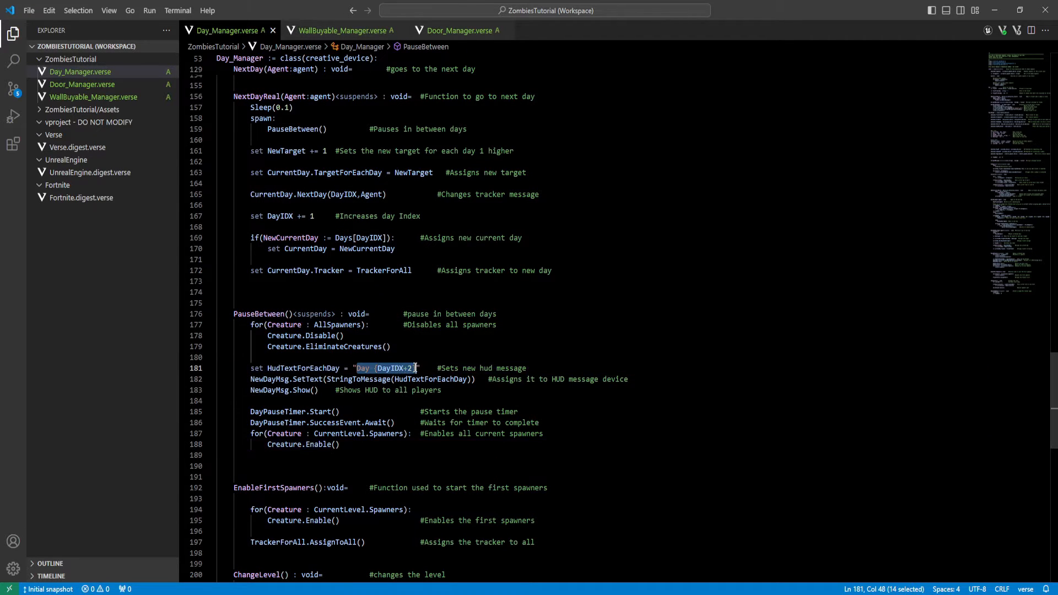
pyautogui.click(603, 569)
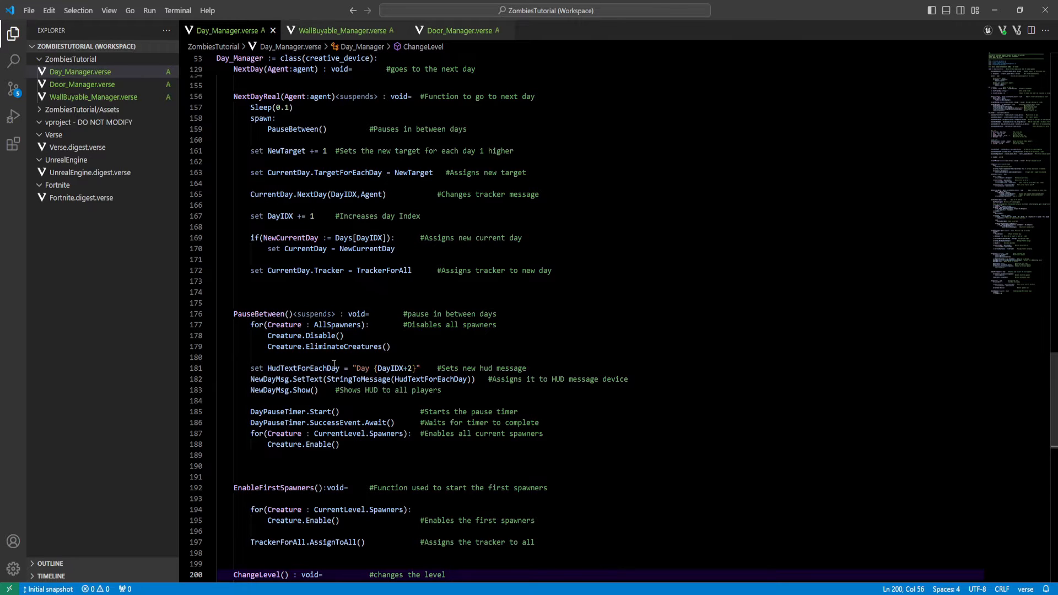
pyautogui.click(372, 372)
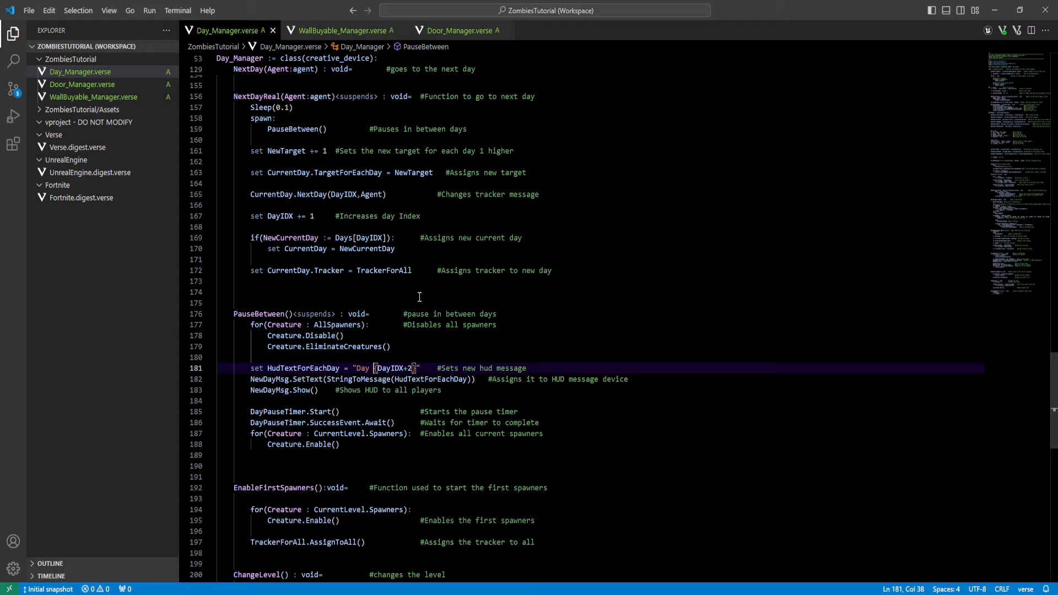
# Return to Unreal Editor and rename the HUD Message Device to DisplayDayMSG.
pyautogui.click(989, 10)
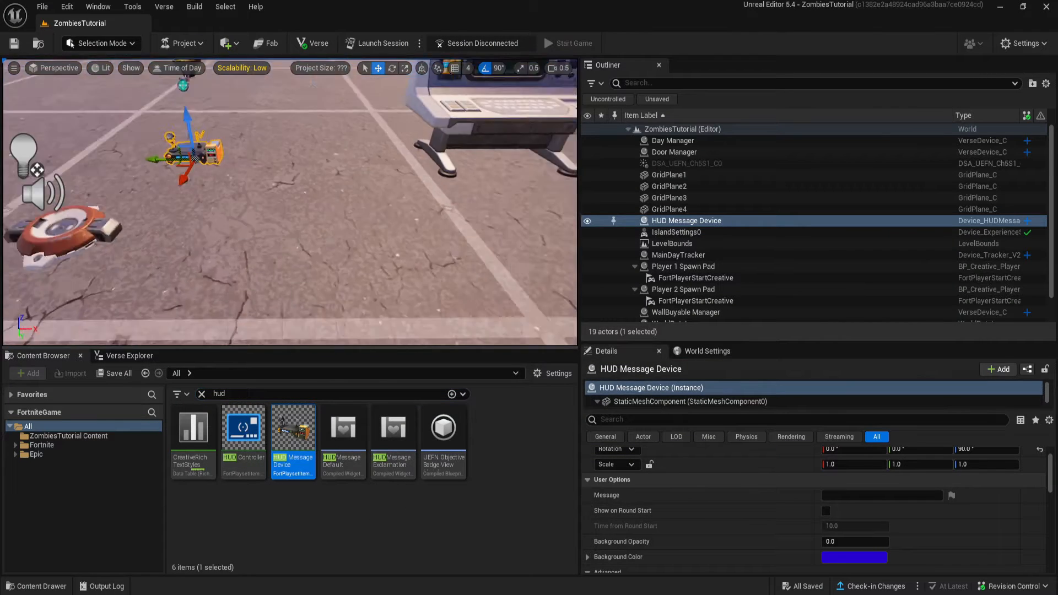
pyautogui.scroll(-5, 701, 535)
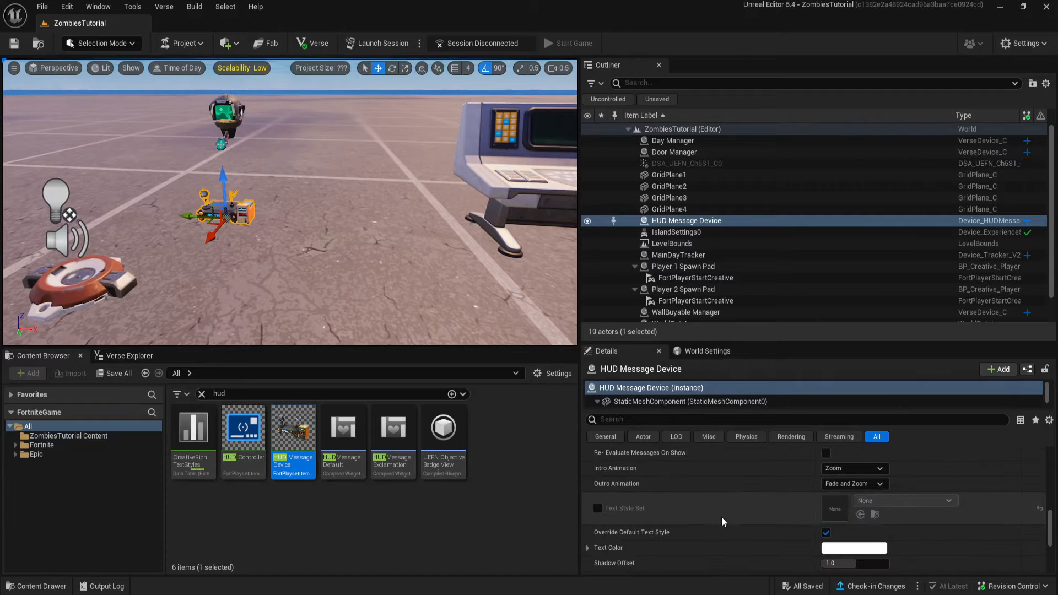
pyautogui.scroll(3, 689, 523)
pyautogui.doubleClick(727, 221)
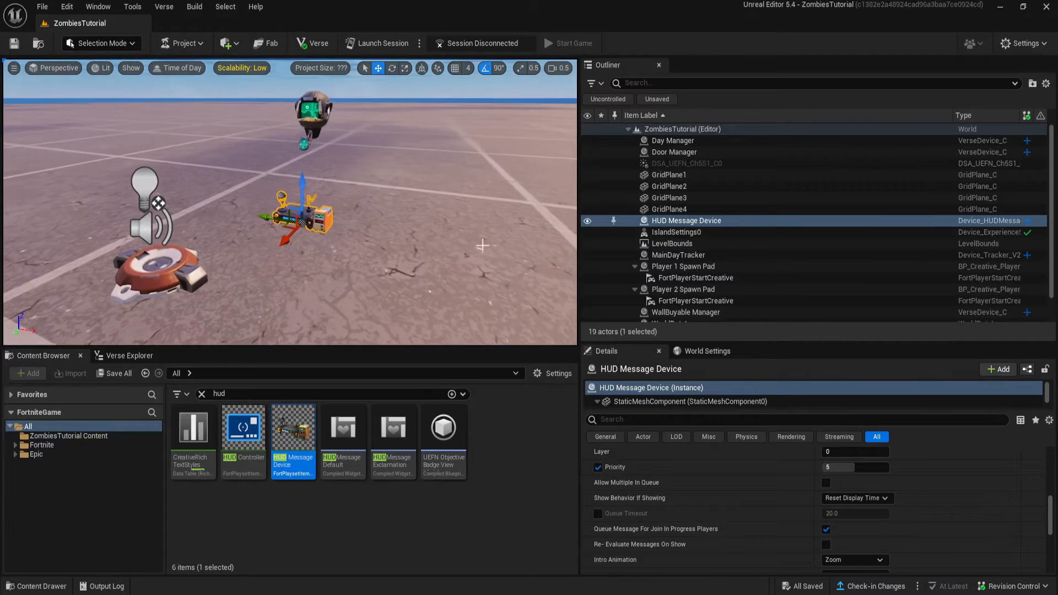
pyautogui.press('F2')
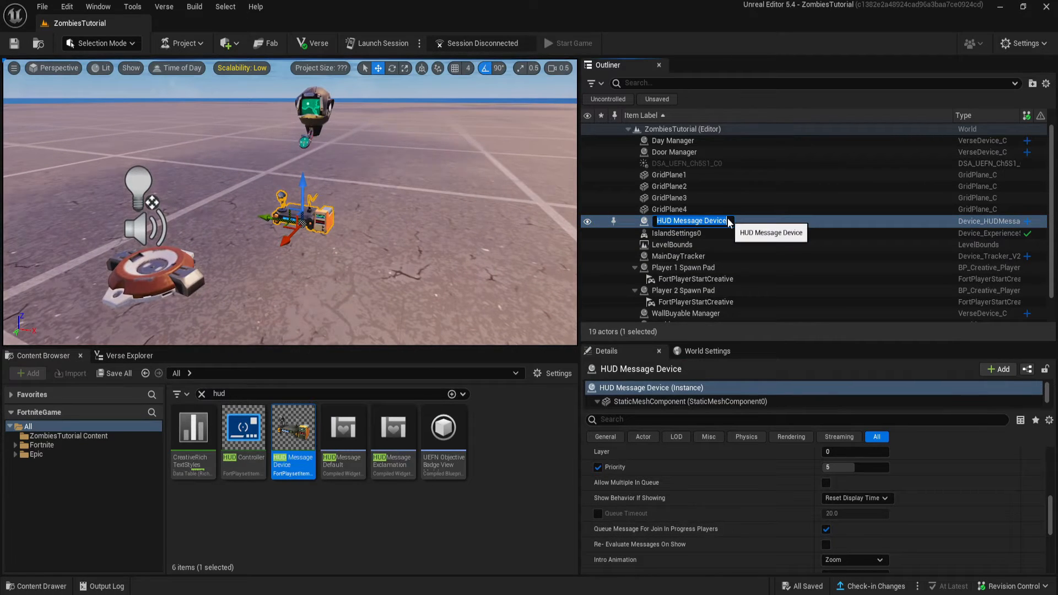
pyautogui.write('Display')
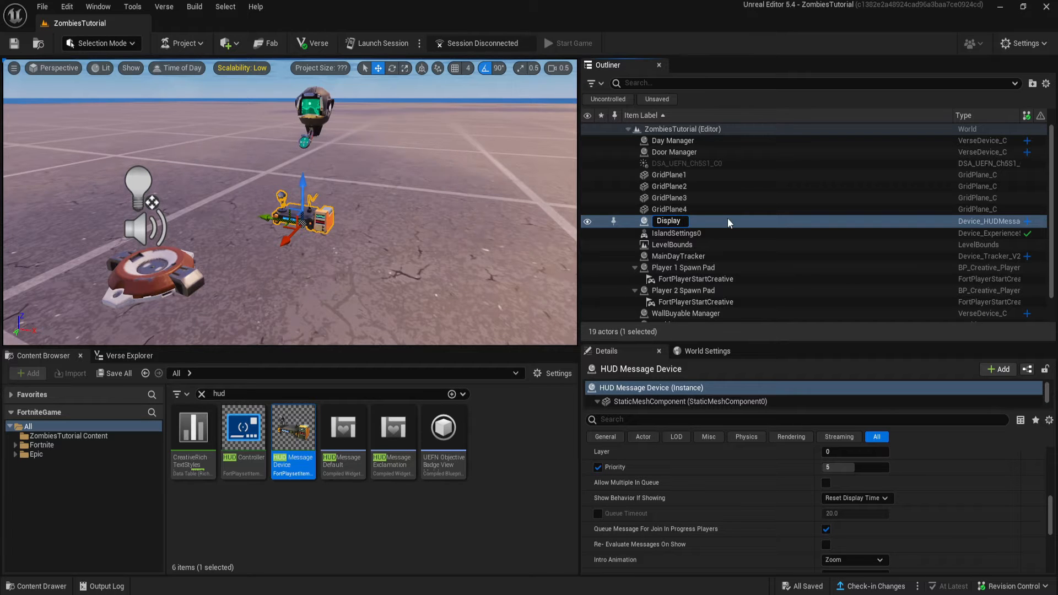
pyautogui.write('DayMSG')
pyautogui.press('Return')
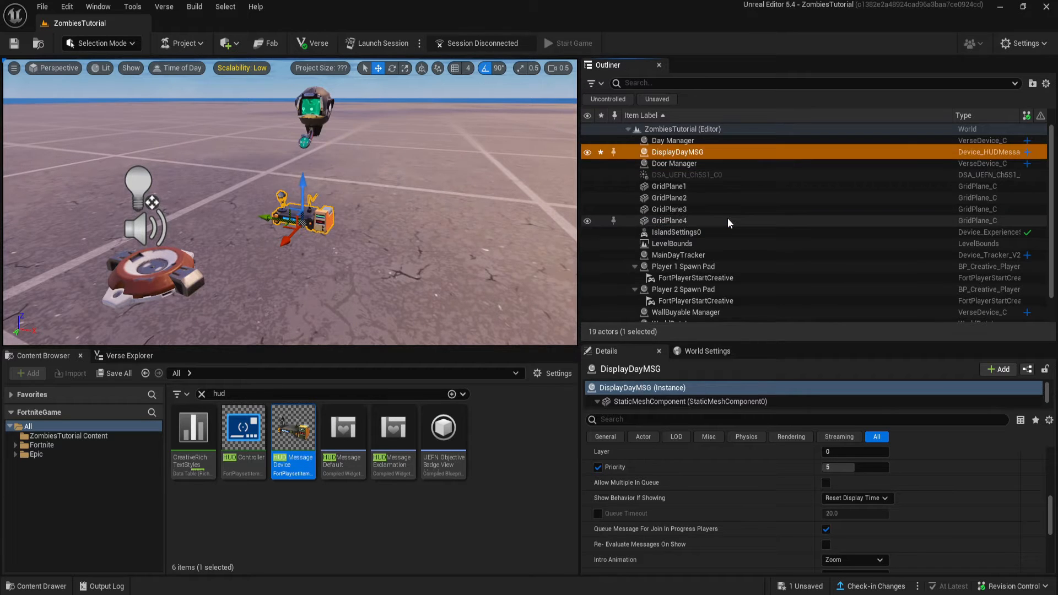
# Assign DisplayDayMSG to the Day Manager's NewDayMsg reference.
pyautogui.click(673, 141)
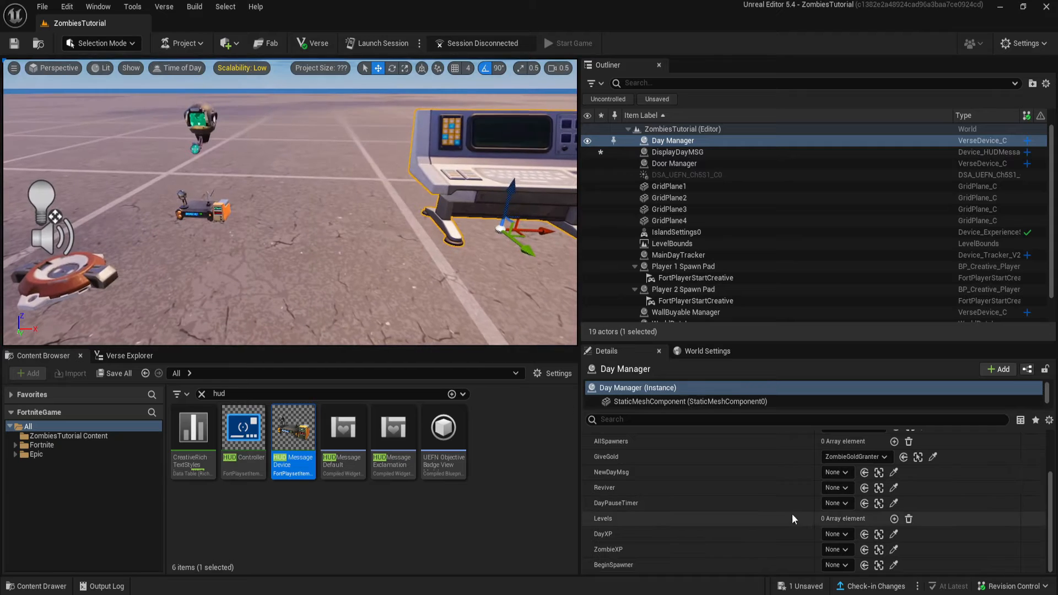
pyautogui.click(841, 473)
pyautogui.click(855, 338)
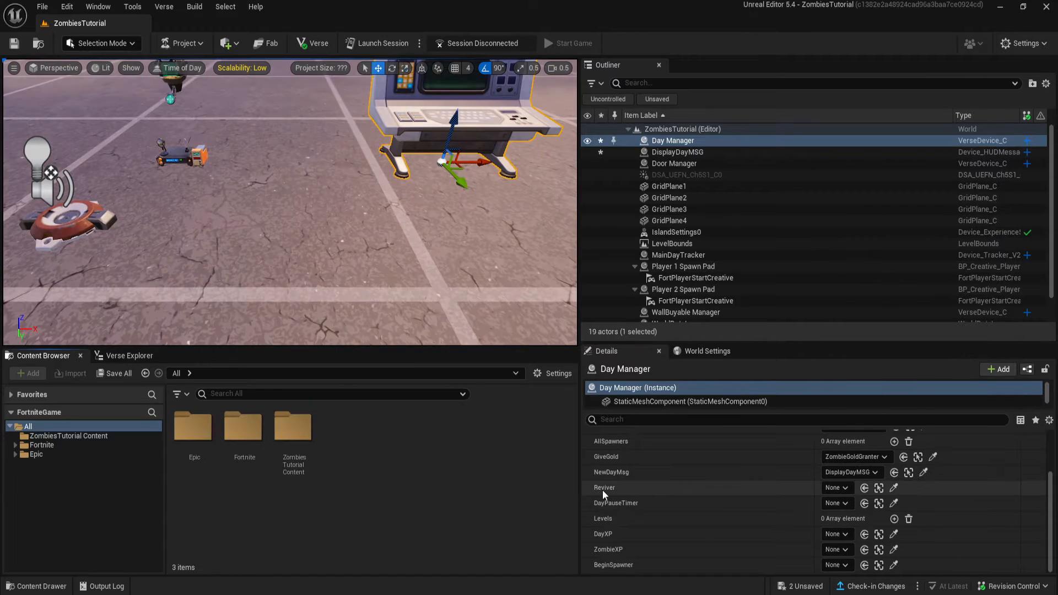
# Search the content for down but and place a Down But Not Out Device near the gold granter.
pyautogui.click(230, 395)
pyautogui.write('down bu')
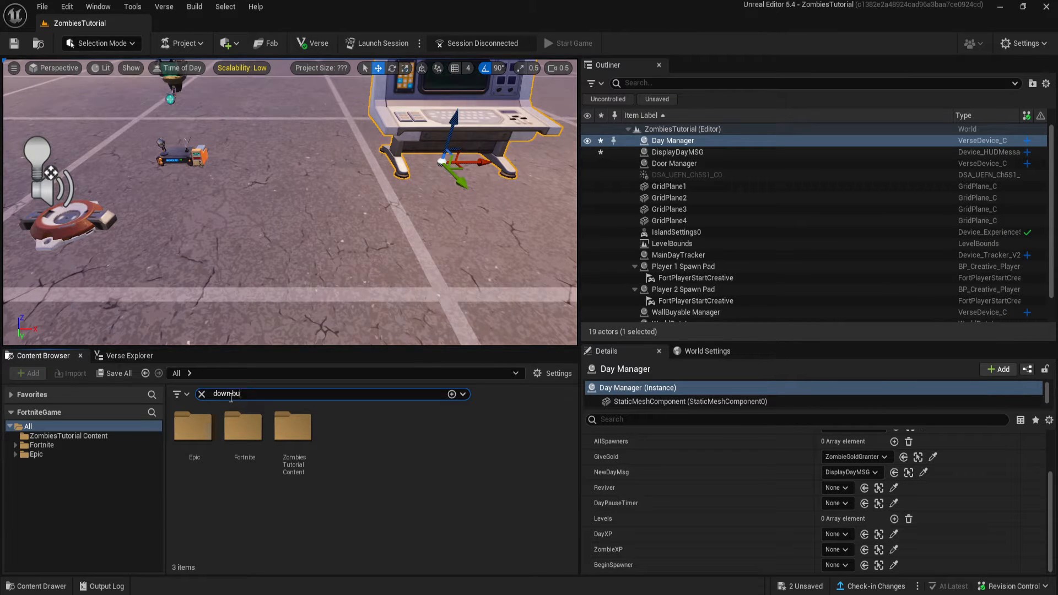
pyautogui.write('t')
pyautogui.click(435, 472)
pyautogui.moveTo(197, 438); pyautogui.dragTo(236, 194)
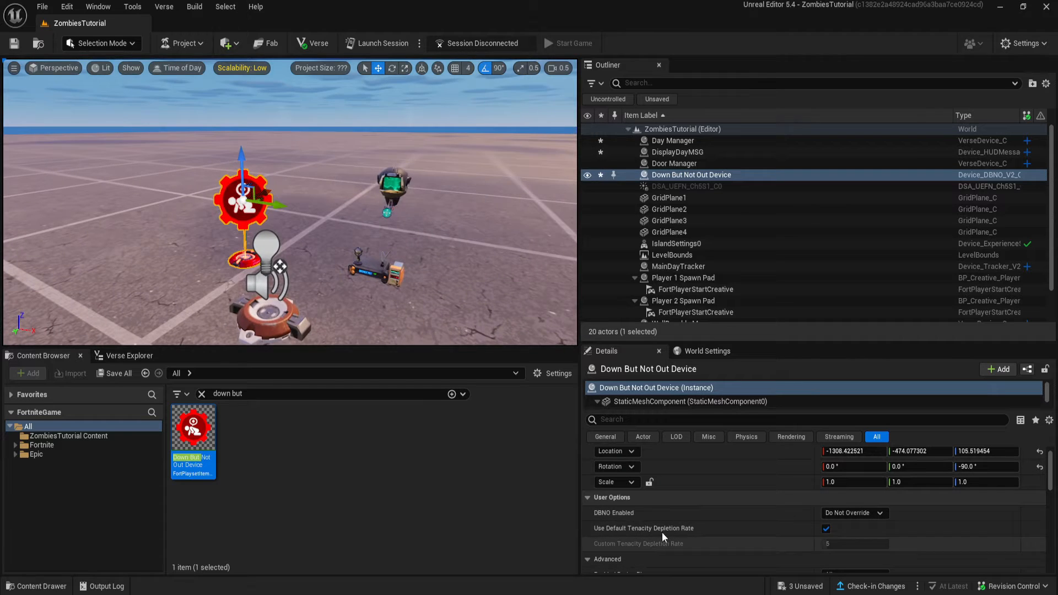
# Set DBNO Enabled to Yes and turn off Shakedowns on the Down But Not Out Device.
pyautogui.moveTo(419, 248); pyautogui.dragTo(386, 227, button='right')
pyautogui.scroll(-2, 666, 528)
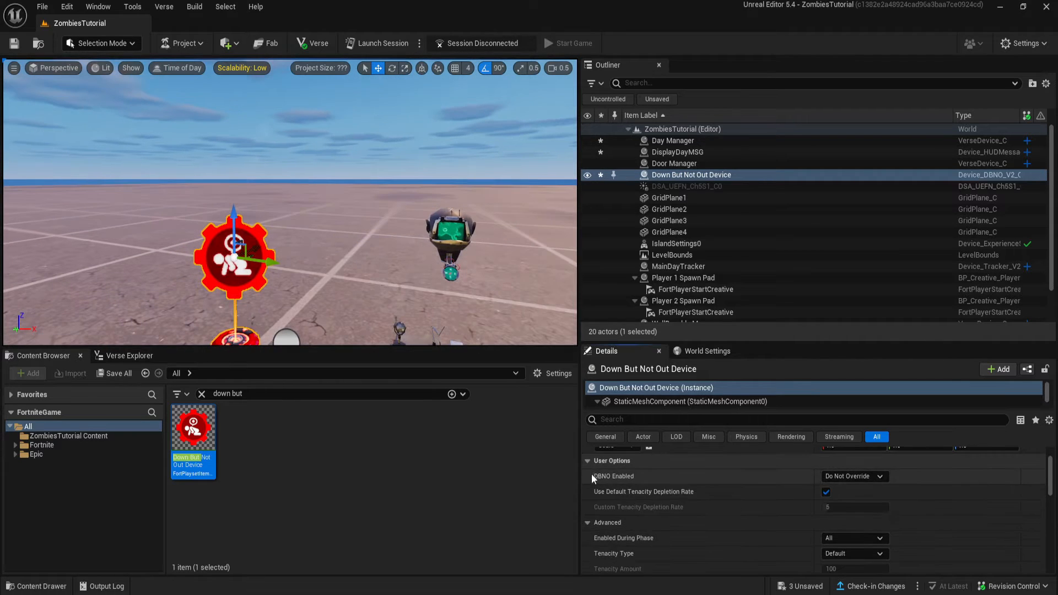
pyautogui.click(856, 477)
pyautogui.click(855, 501)
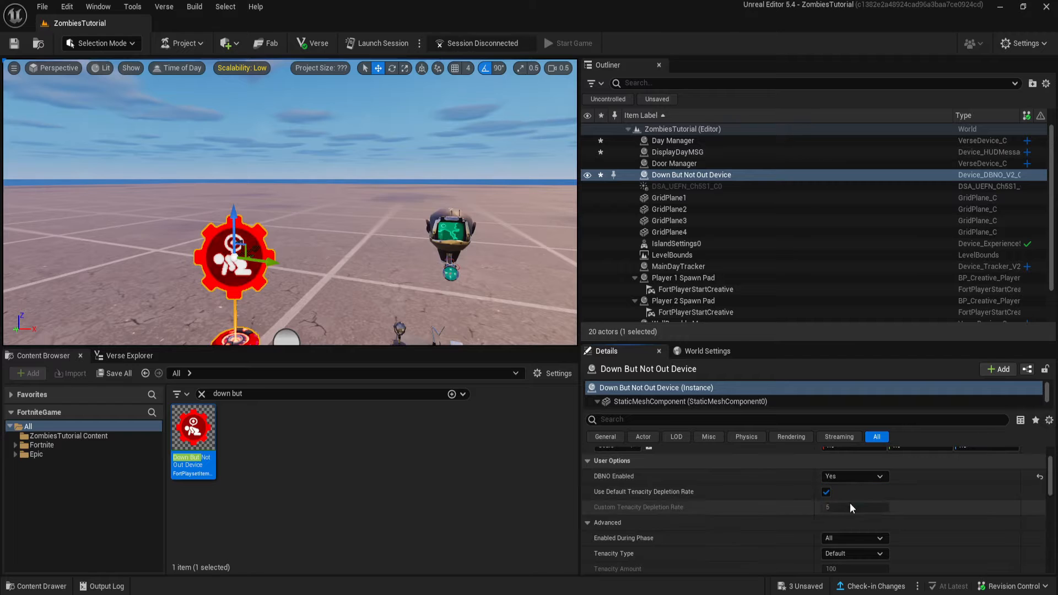
pyautogui.scroll(-1, 680, 522)
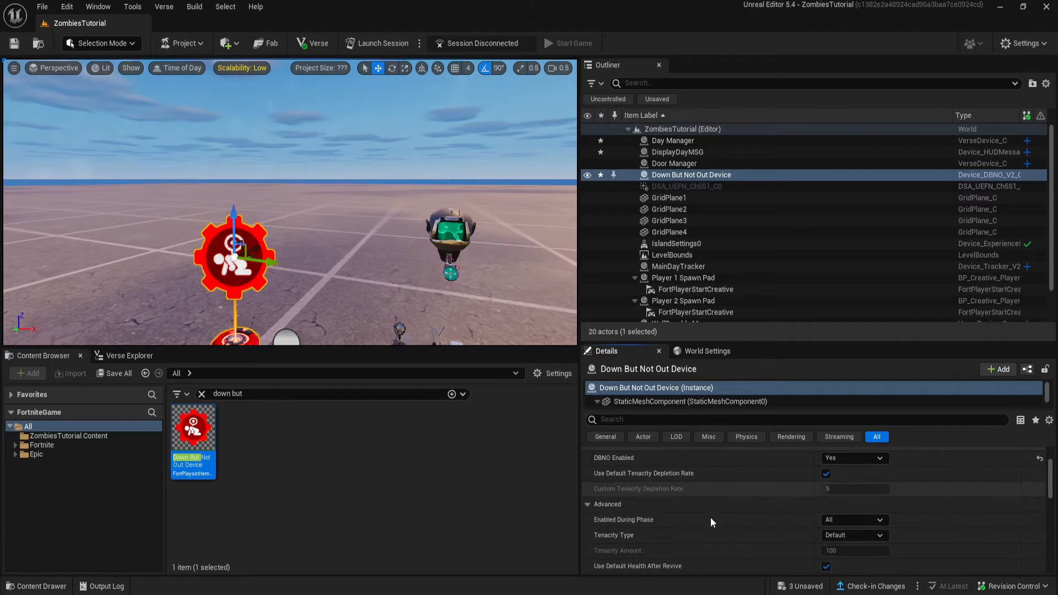
pyautogui.scroll(-2, 767, 509)
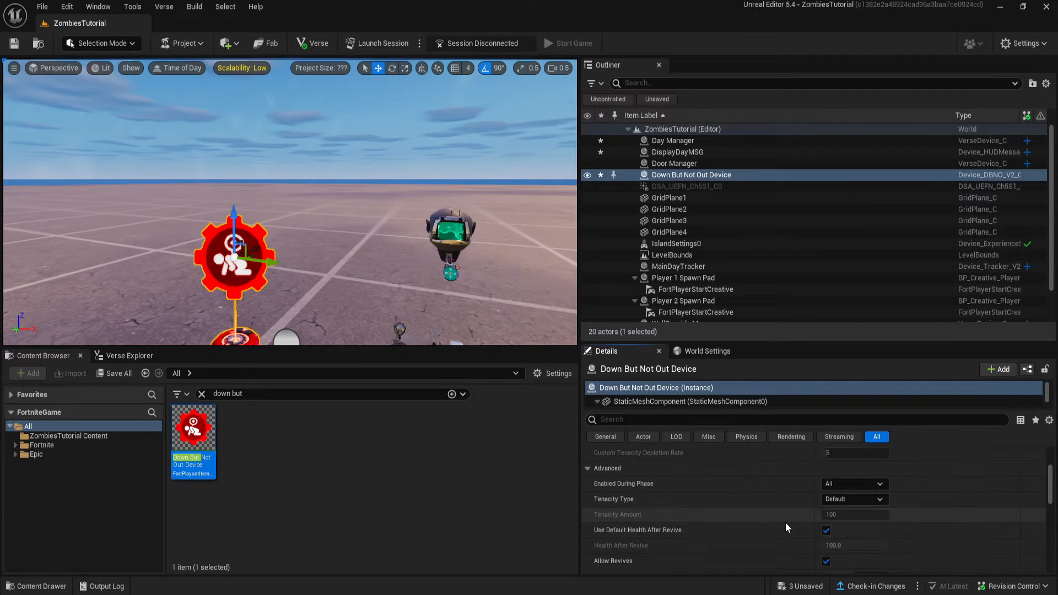
pyautogui.scroll(-7, 771, 527)
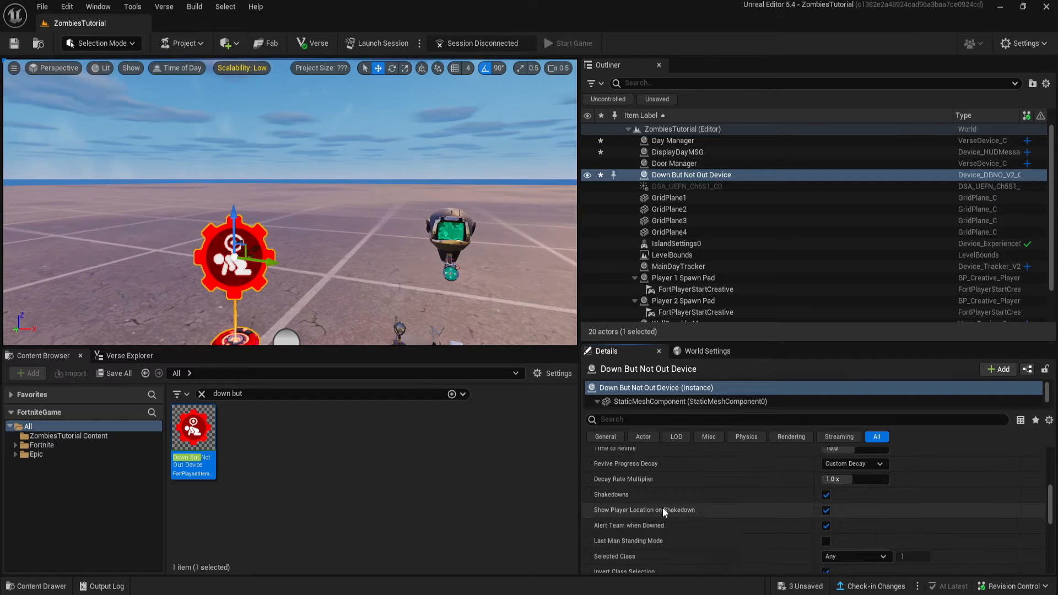
pyautogui.click(826, 495)
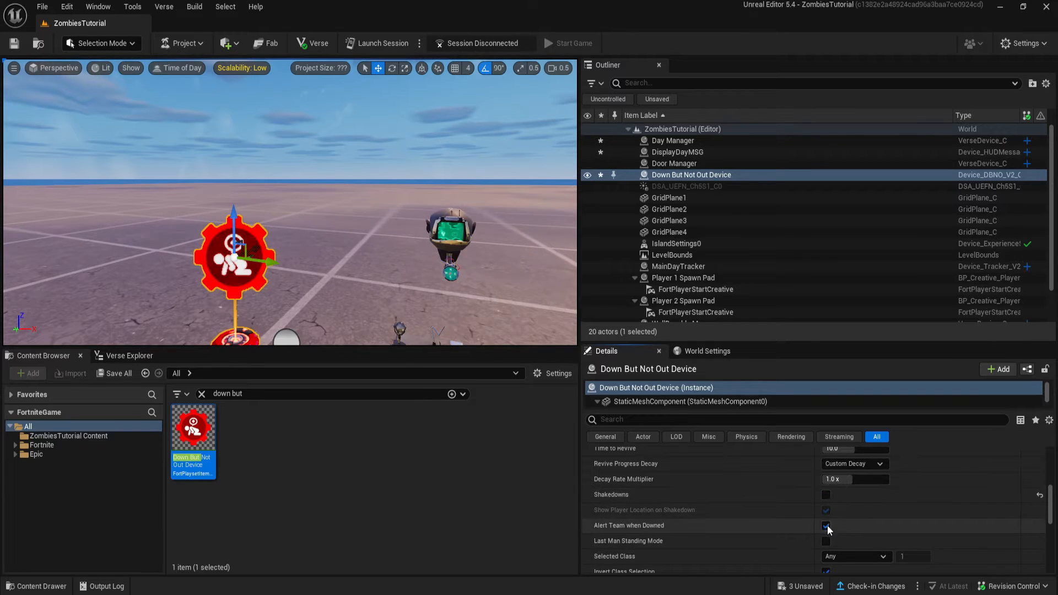
pyautogui.scroll(4, 772, 547)
pyautogui.scroll(-1, 769, 519)
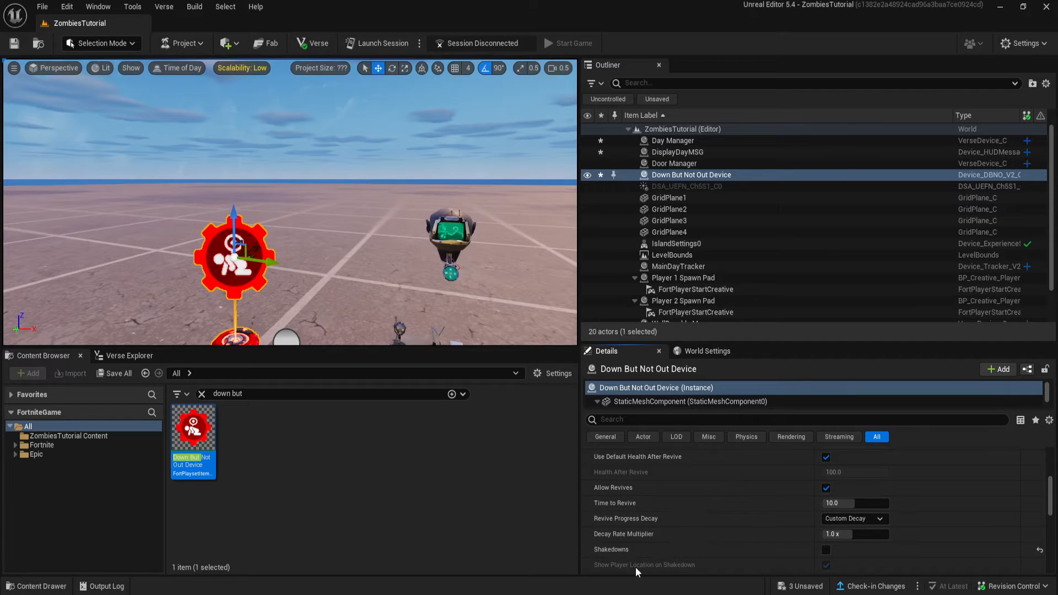
# Rename the Down But Not Out Device to ReviveDevice.
pyautogui.press('f')
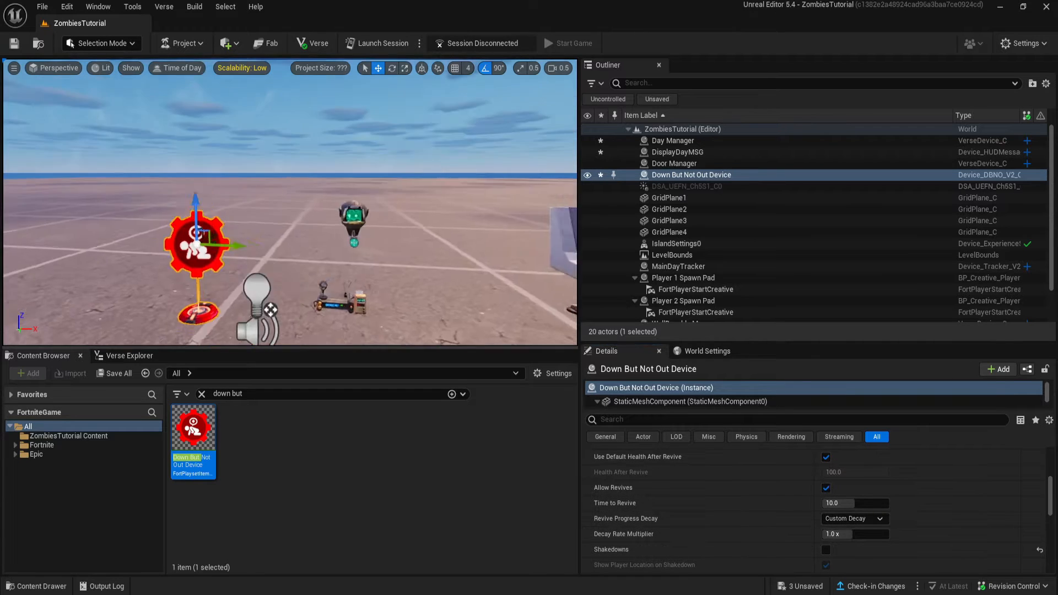
pyautogui.click(713, 176)
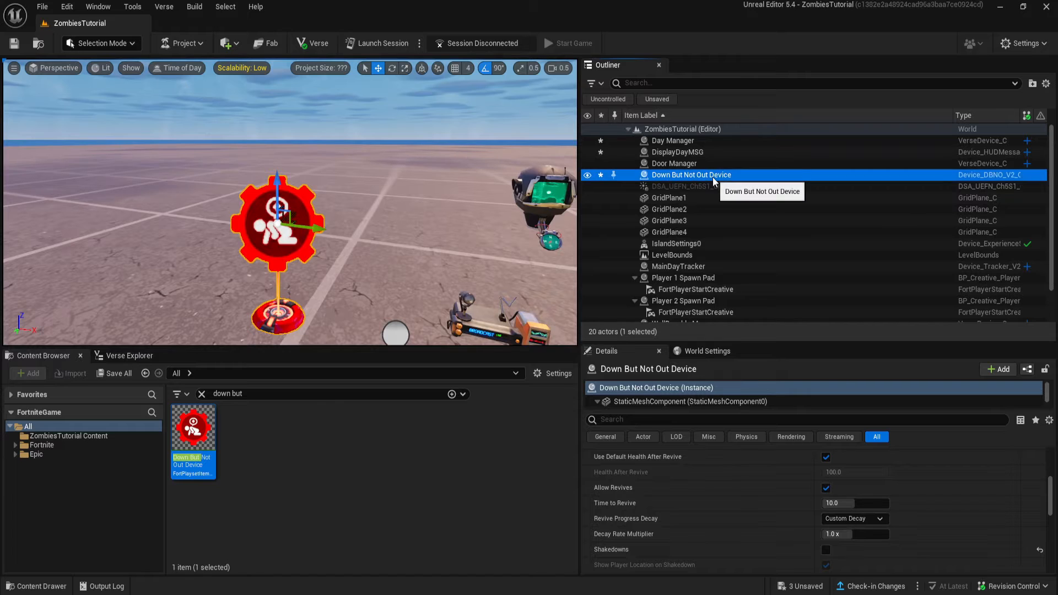
pyautogui.write('Revive')
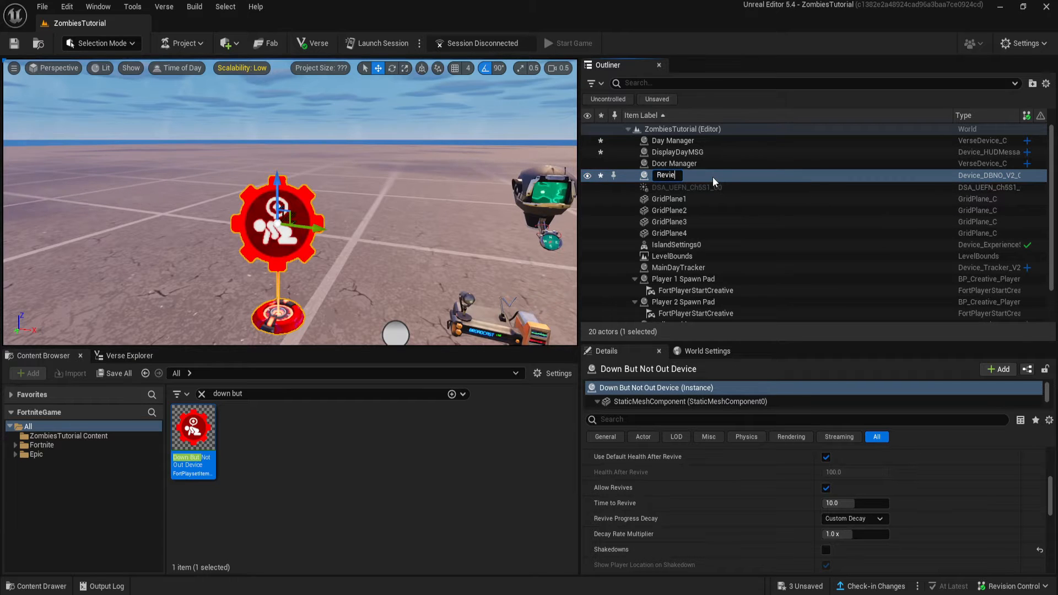
pyautogui.write('Device')
pyautogui.press('Return')
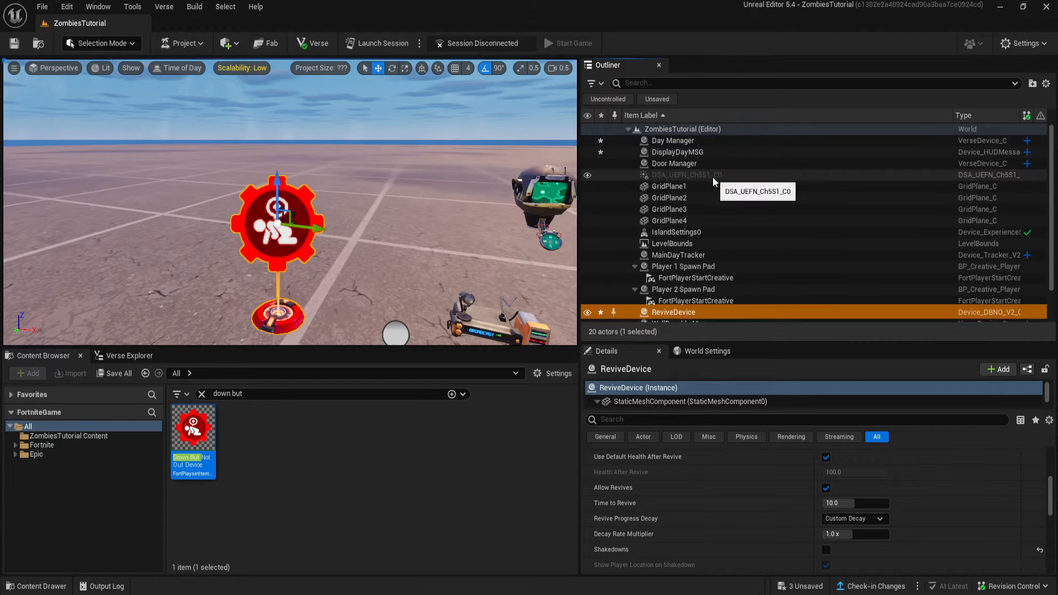
# Assign ReviveDevice to the Day Manager's Reviver reference.
pyautogui.moveTo(490, 247); pyautogui.dragTo(494, 248, button='right')
pyautogui.click(494, 248)
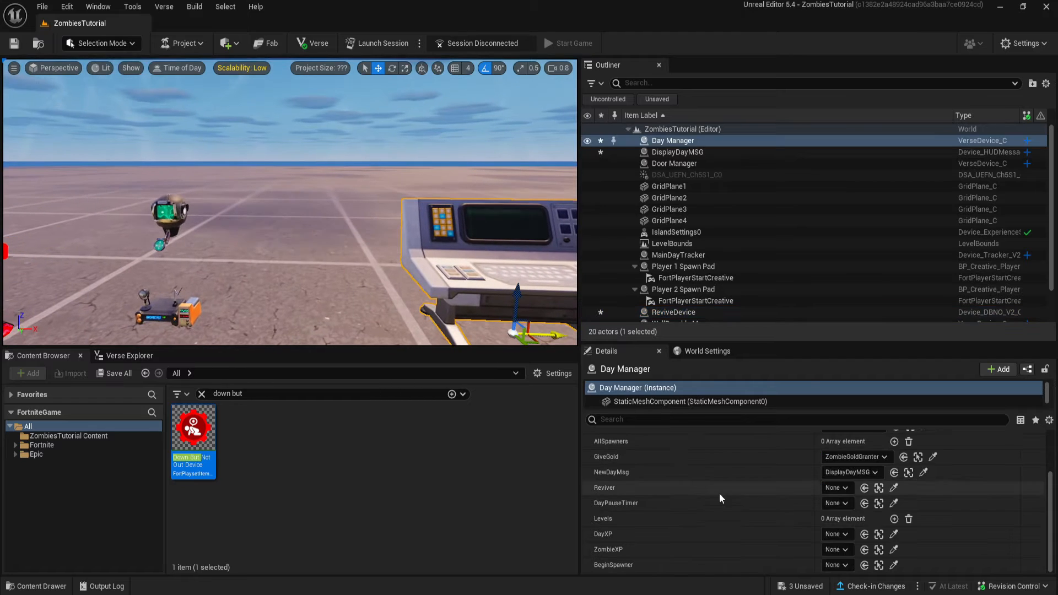
pyautogui.click(836, 488)
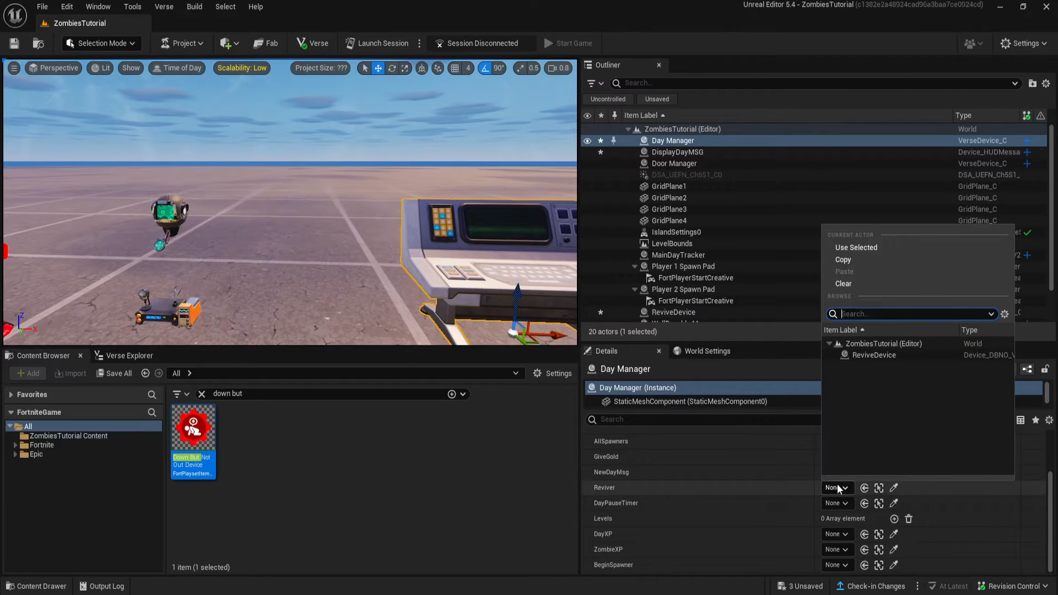
pyautogui.click(866, 355)
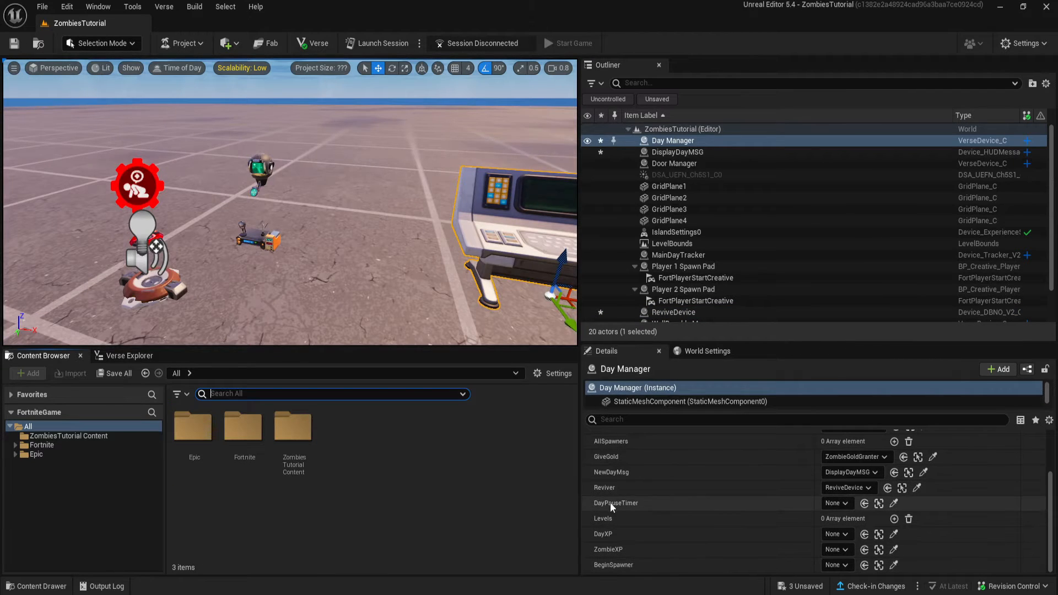
# Search the content for timer and place a Timer Device above the ground near the revive device.
pyautogui.write('timer')
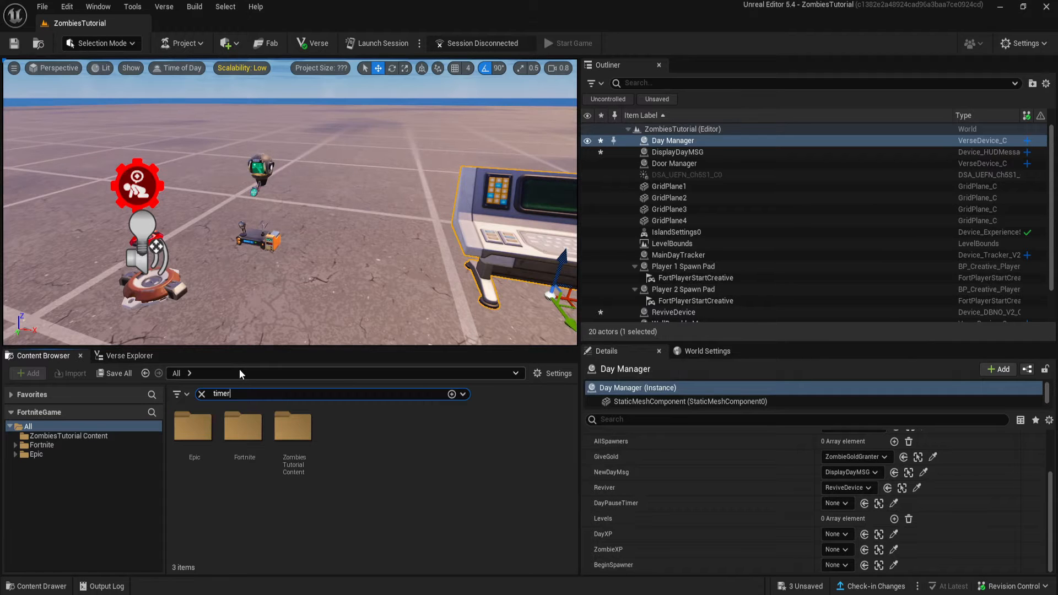
pyautogui.moveTo(309, 265); pyautogui.dragTo(267, 294, button='right')
pyautogui.moveTo(197, 508); pyautogui.dragTo(309, 164)
pyautogui.moveTo(315, 142); pyautogui.dragTo(350, 208, button='right')
pyautogui.press('w')
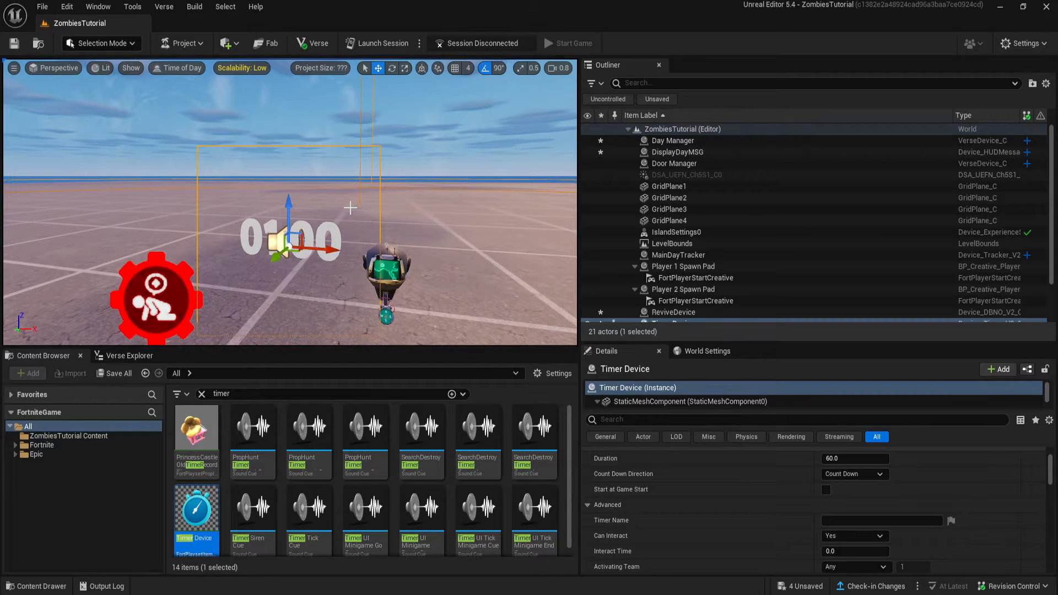
# Set the Timer Device's Duration to 7 and choose Stop as its Completion Behavior.
pyautogui.scroll(3, 710, 511)
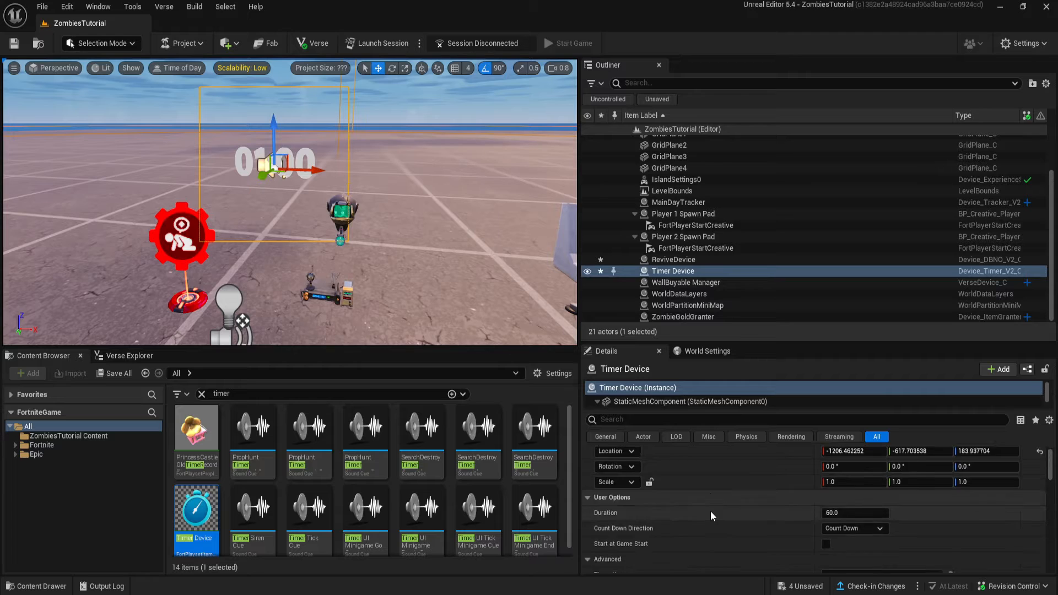
pyautogui.scroll(-1, 710, 511)
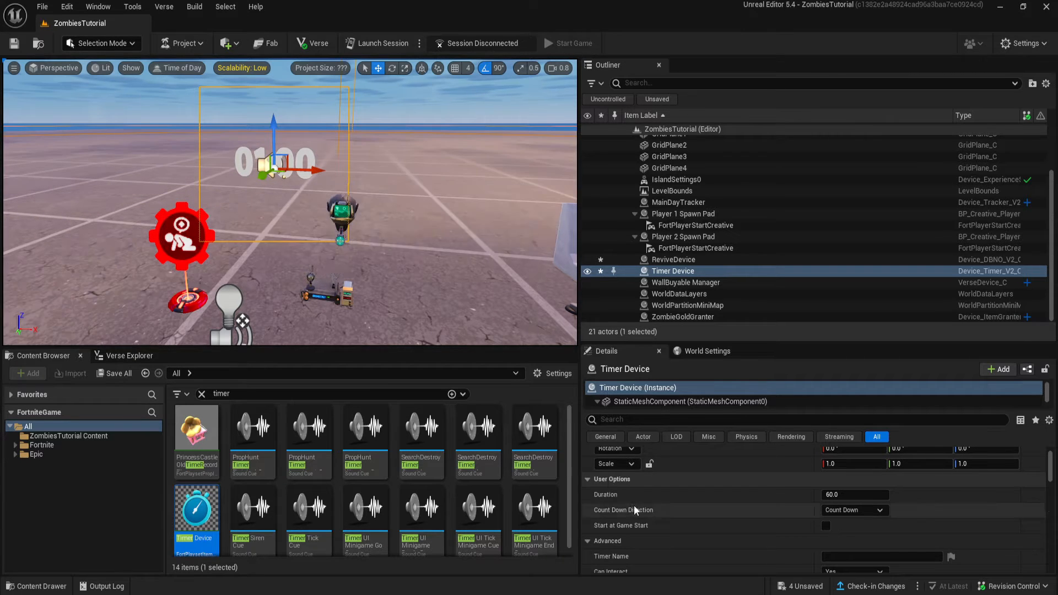
pyautogui.click(854, 496)
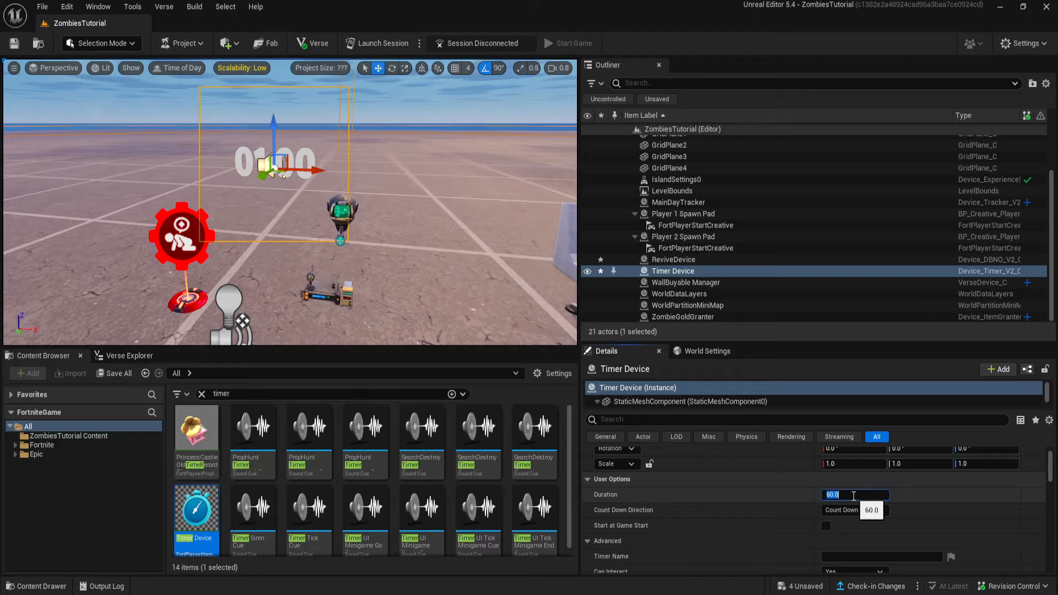
pyautogui.write('7')
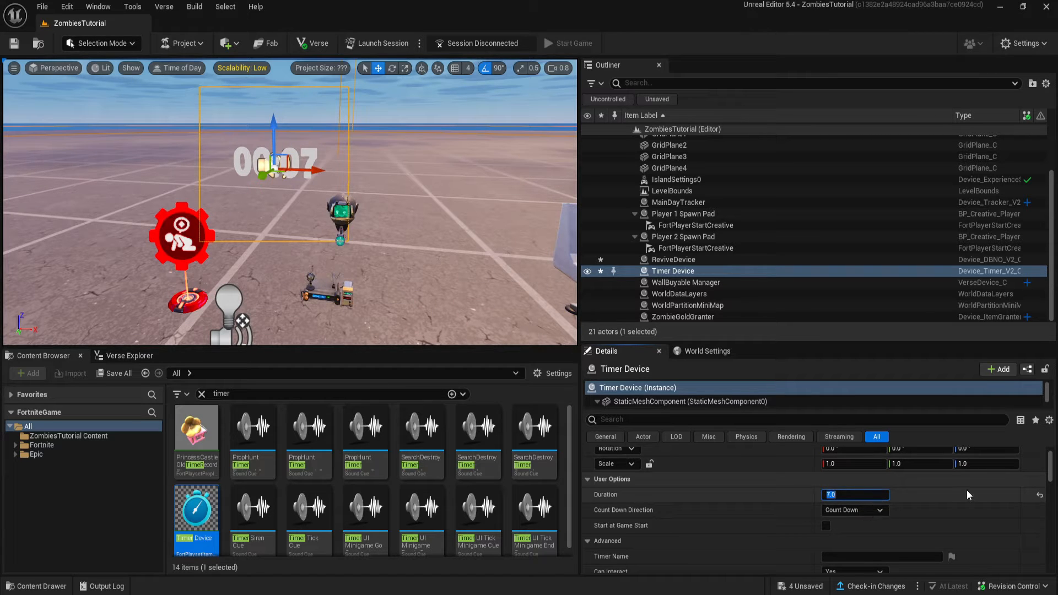
pyautogui.click(967, 491)
pyautogui.scroll(-1, 911, 542)
pyautogui.scroll(-3, 911, 546)
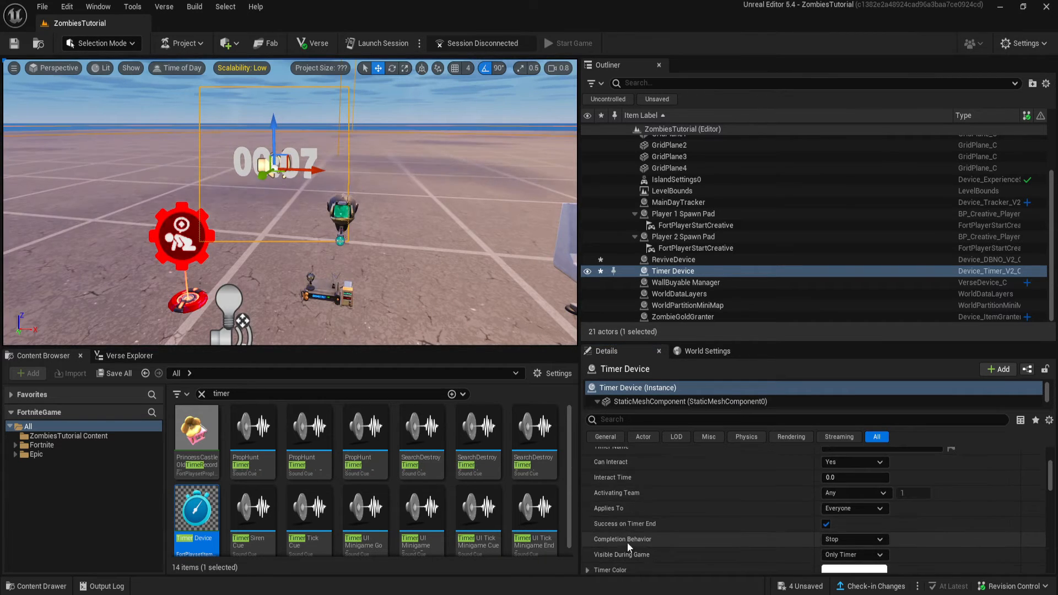
pyautogui.click(854, 539)
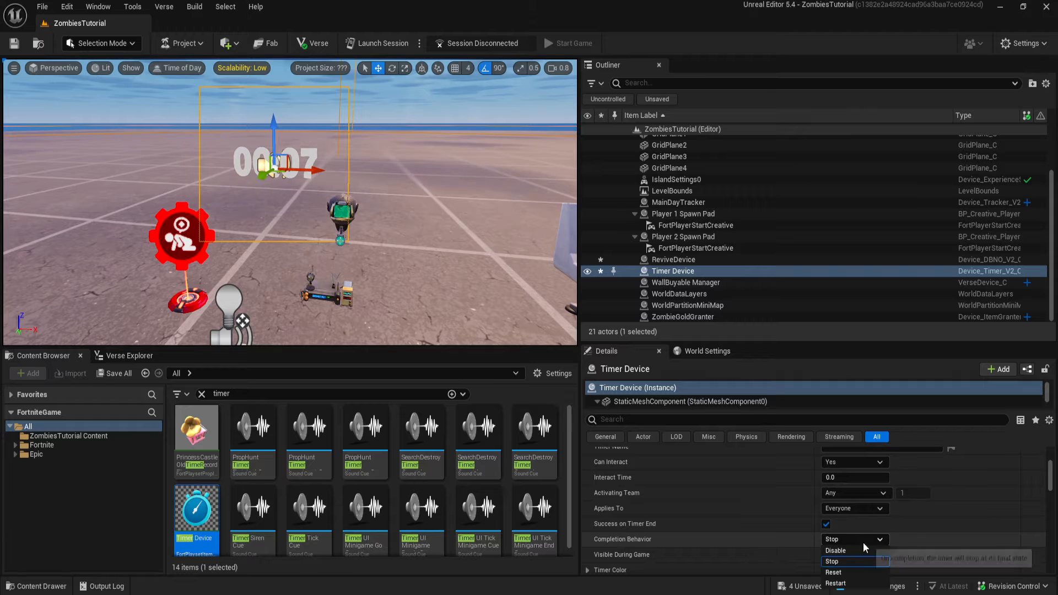
pyautogui.click(843, 563)
# Display the timer's time in Seconds Only and set its Timer Running Text to "Next Day Starts In".
pyautogui.scroll(-1, 676, 546)
pyautogui.scroll(-2, 676, 546)
pyautogui.click(854, 476)
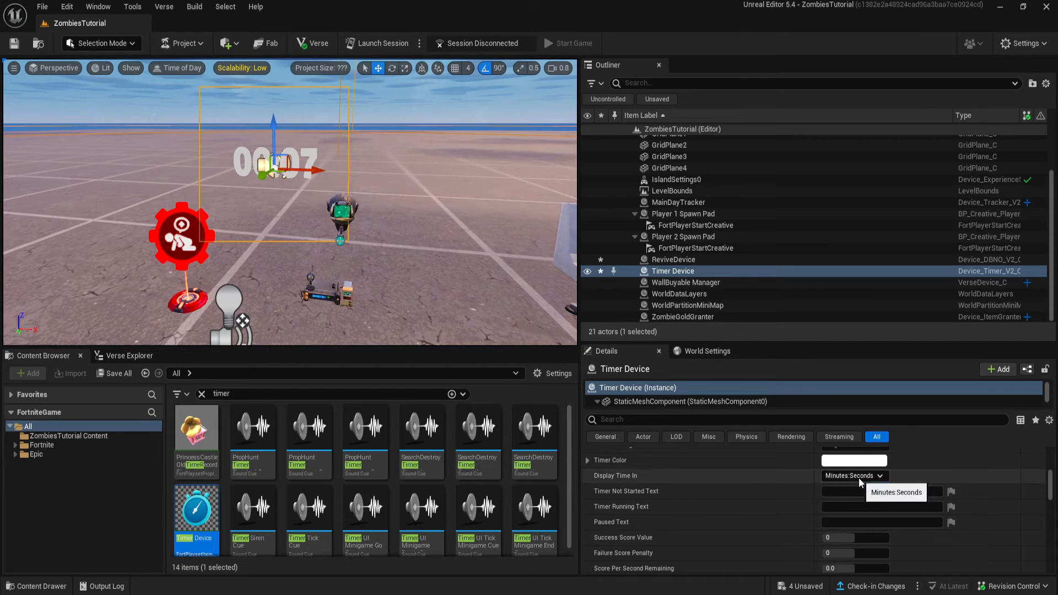
pyautogui.click(866, 498)
pyautogui.scroll(-1, 679, 557)
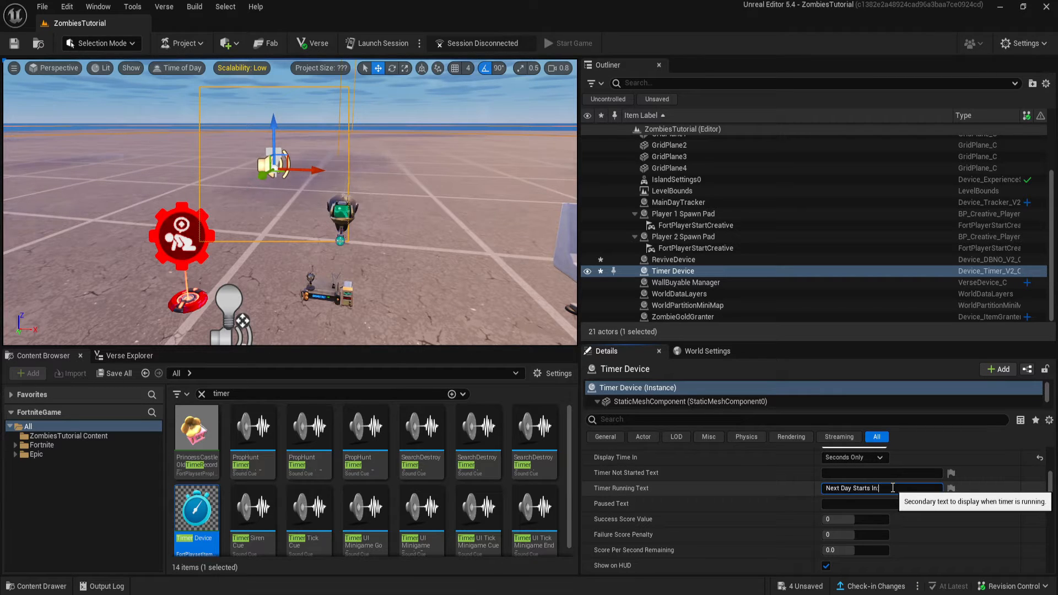
pyautogui.scroll(-5, 894, 496)
# Rename the Timer Device to WaveTimer.
pyautogui.doubleClick(726, 272)
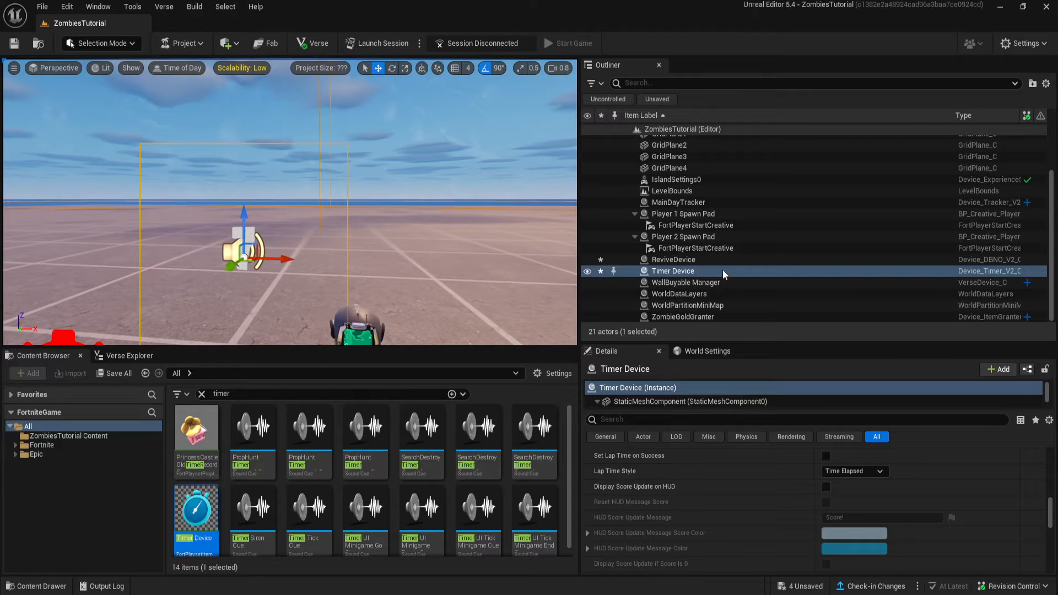
pyautogui.press('F2')
pyautogui.write('WaveTimer')
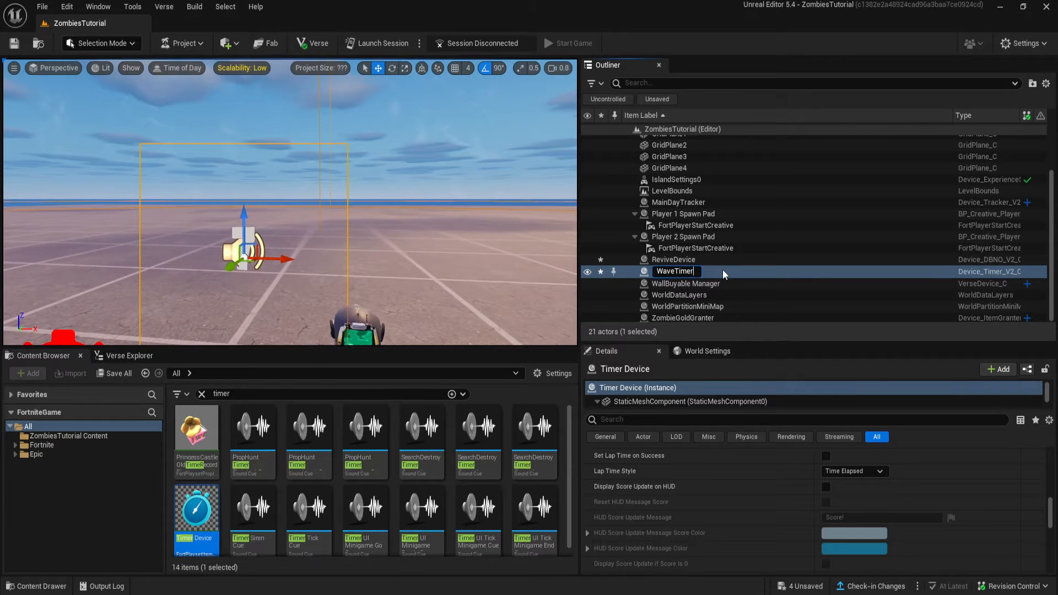
pyautogui.press('Return')
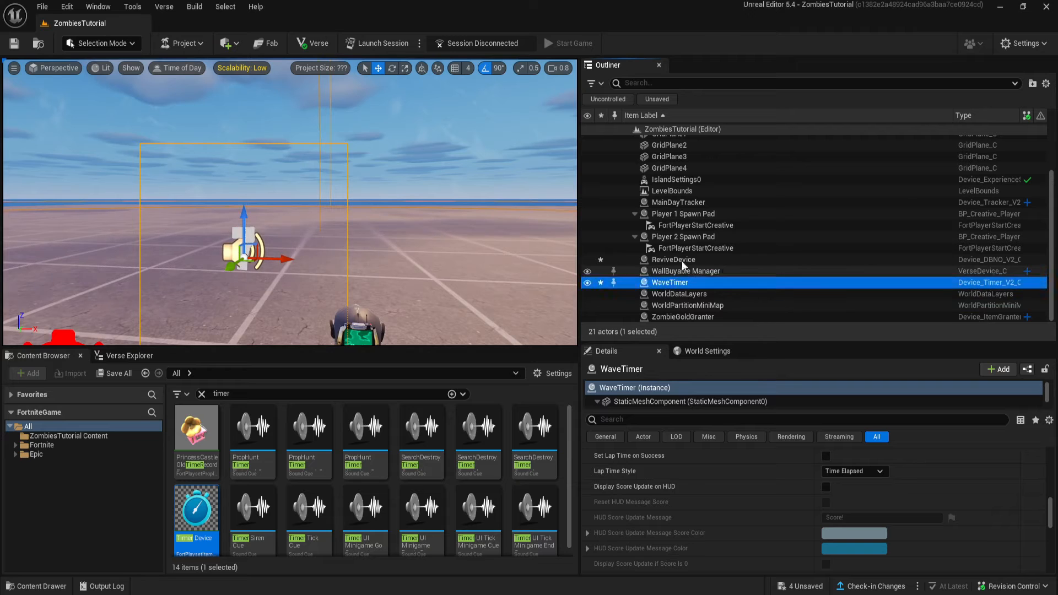
# Assign WaveTimer to the Day Manager's DayPauseTimer reference.
pyautogui.moveTo(320, 274); pyautogui.dragTo(320, 274)
pyautogui.click(321, 274)
pyautogui.scroll(-3, 811, 499)
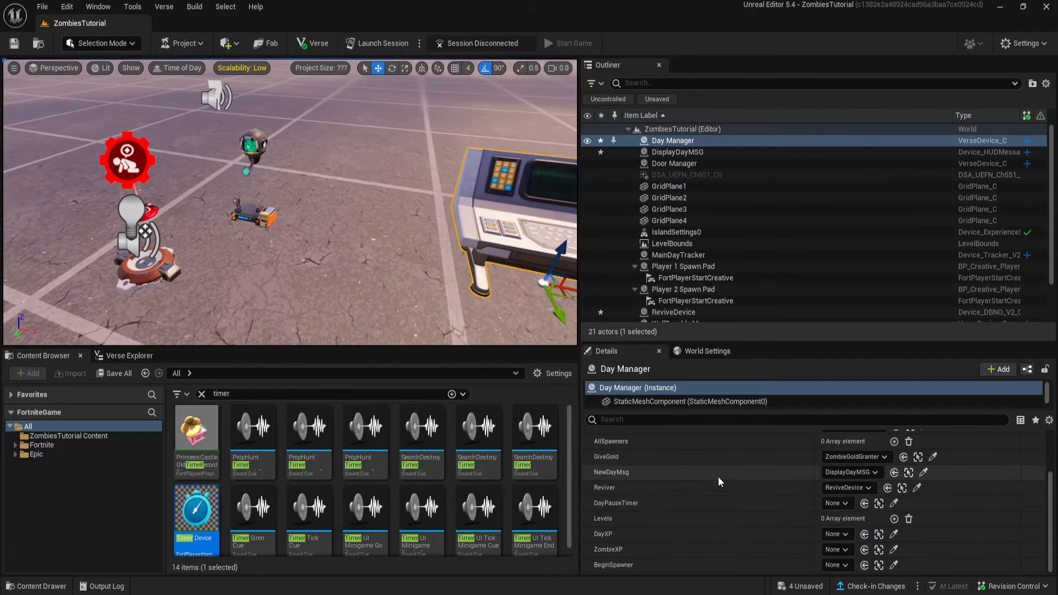
pyautogui.click(835, 503)
pyautogui.click(892, 374)
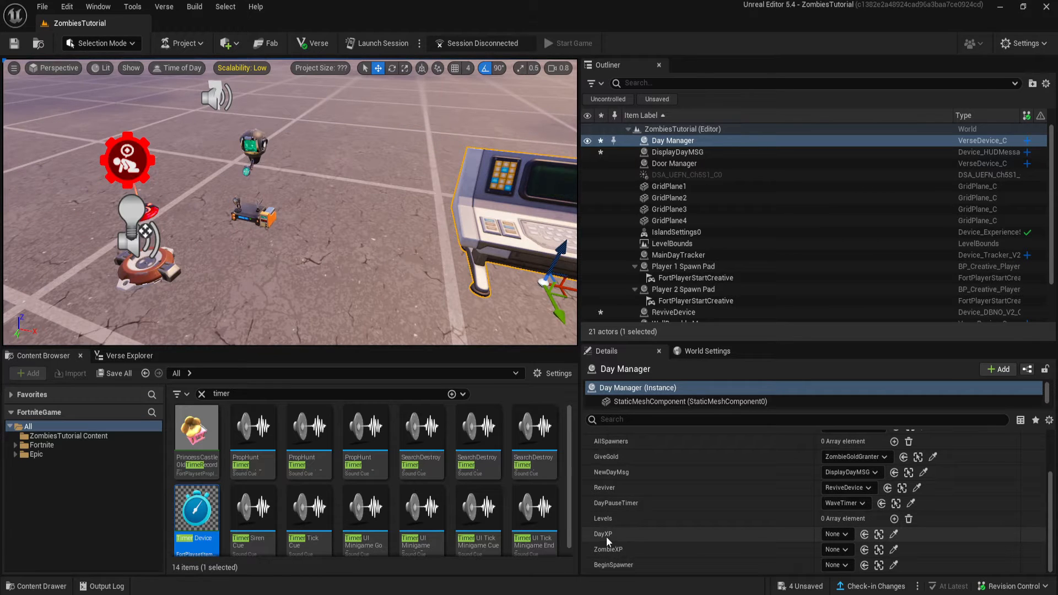
# Search the content for accolades and place an Accolade device on open ground beside the revive device.
pyautogui.click(234, 394)
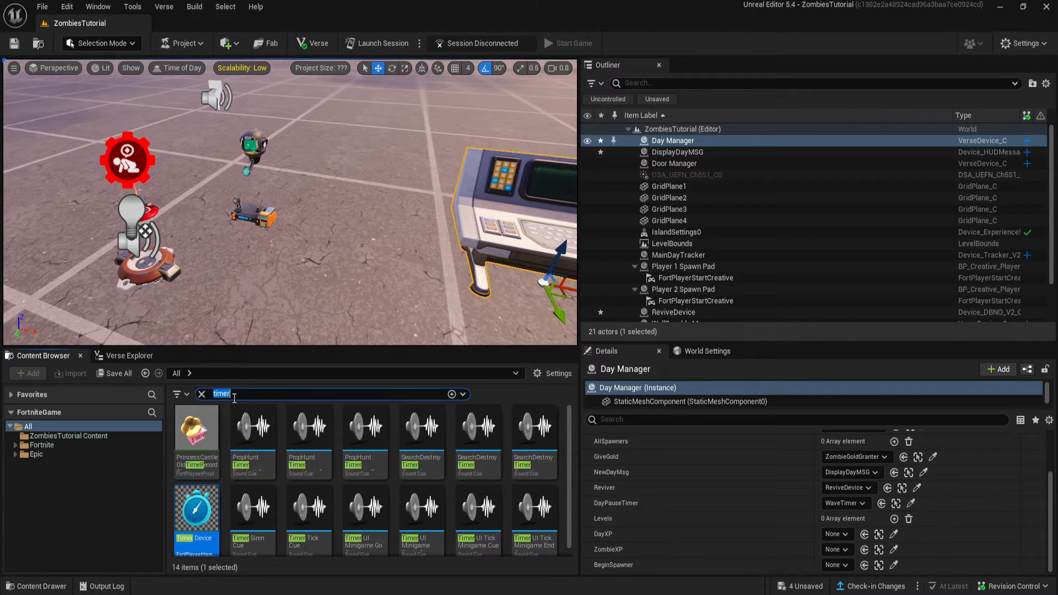
pyautogui.write('accolades')
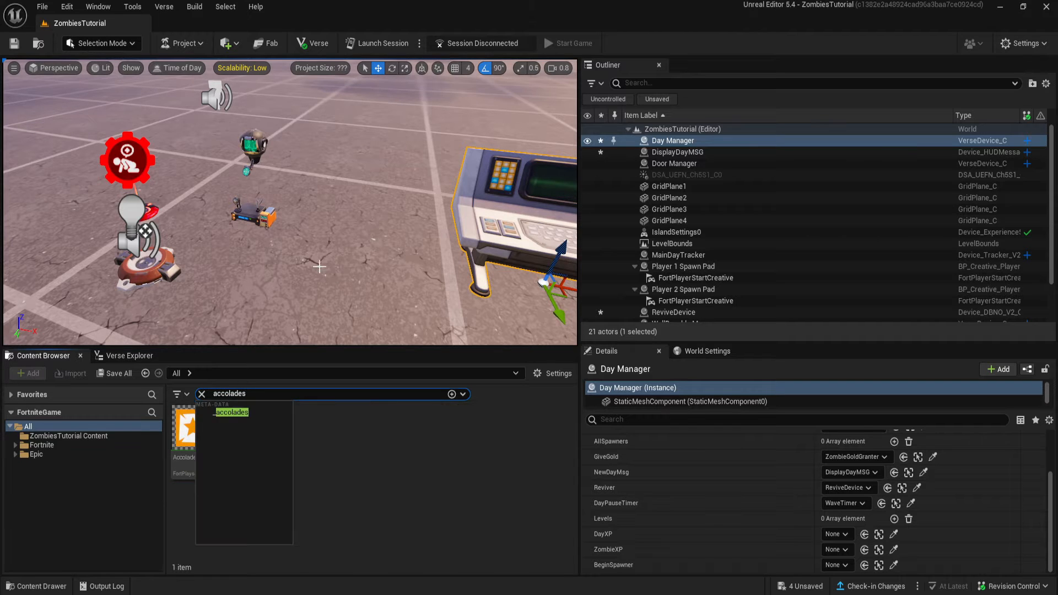
pyautogui.moveTo(193, 436); pyautogui.dragTo(94, 83)
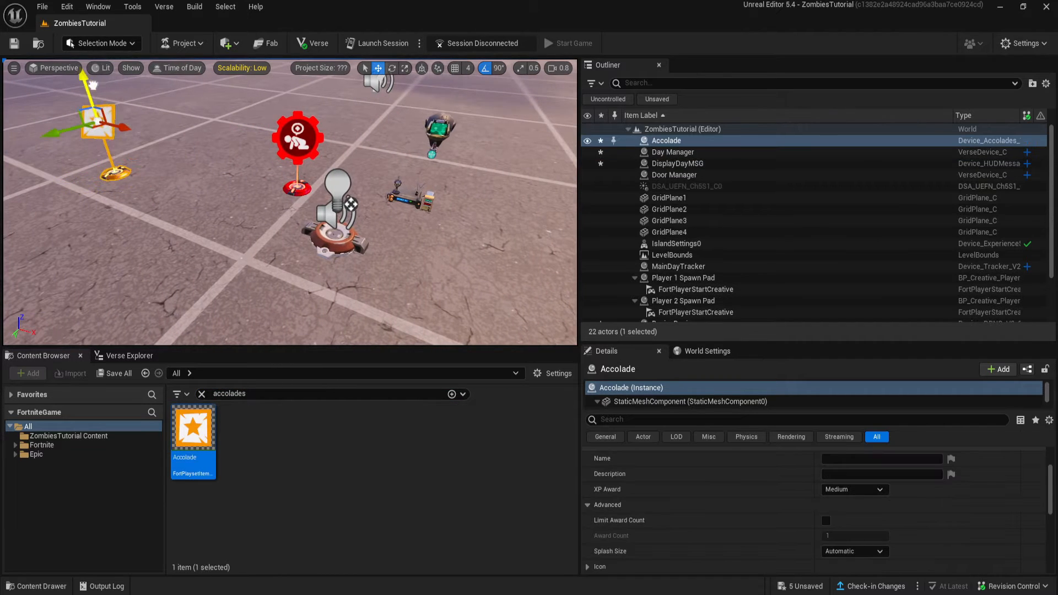
pyautogui.moveTo(149, 155); pyautogui.dragTo(105, 105, button='right')
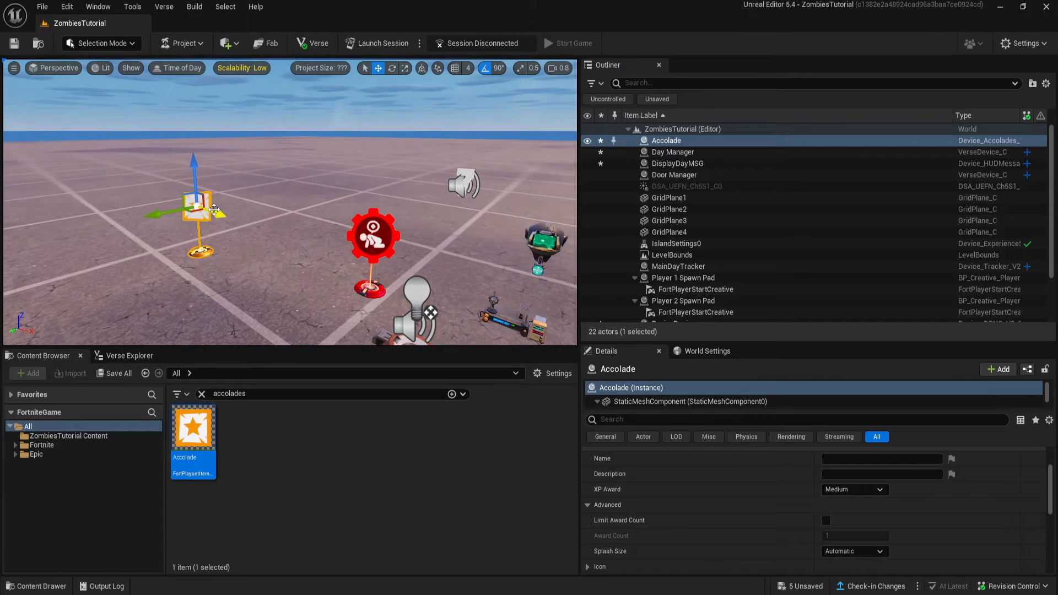
pyautogui.moveTo(213, 209); pyautogui.dragTo(199, 210, button='right')
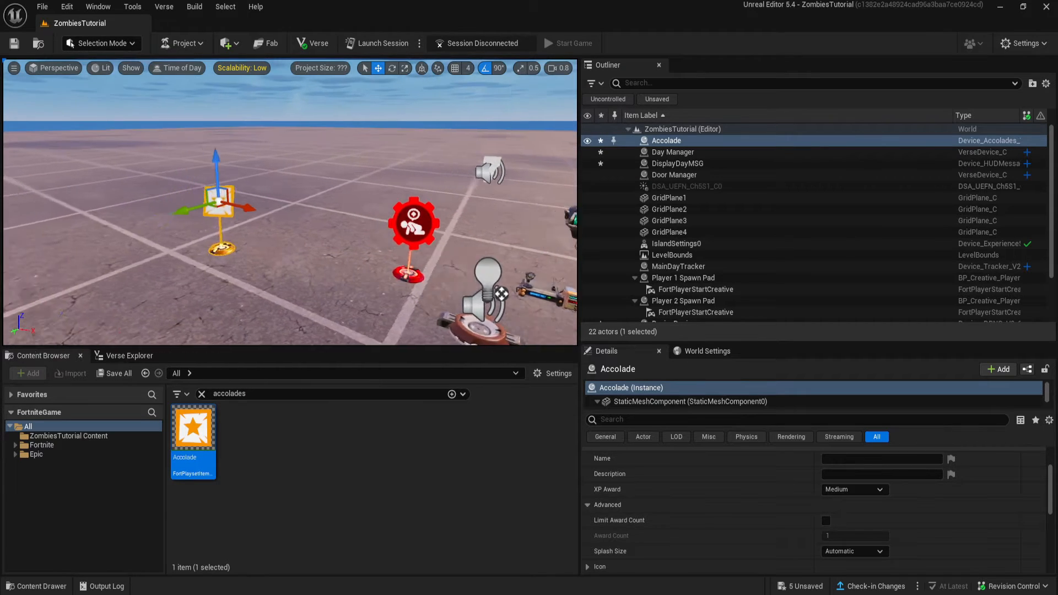
pyautogui.press('f')
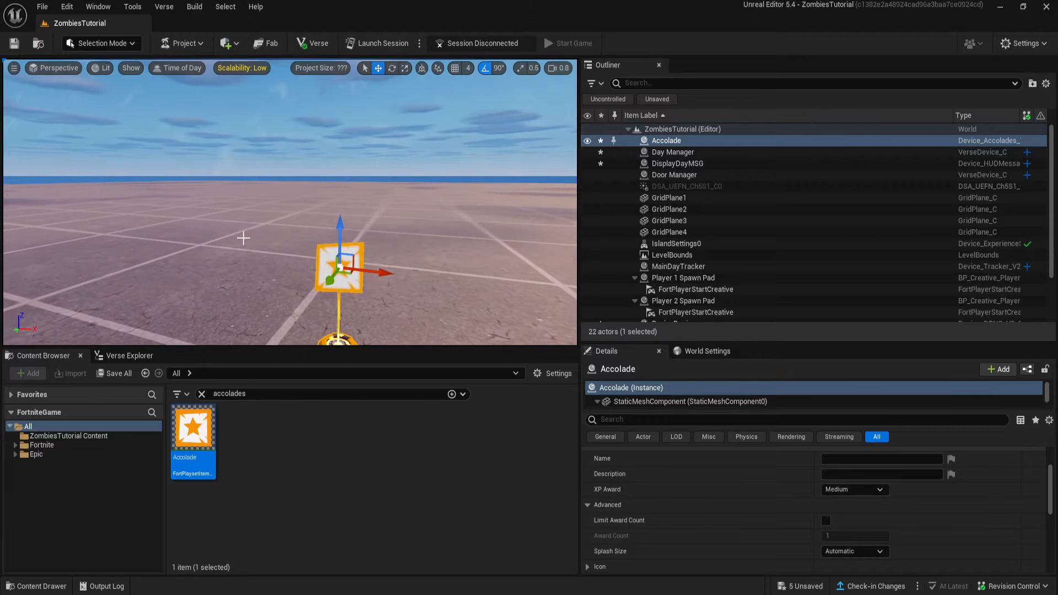
# Name the accolade "Survive a day" and set its XP Award to Small.
pyautogui.scroll(2, 683, 485)
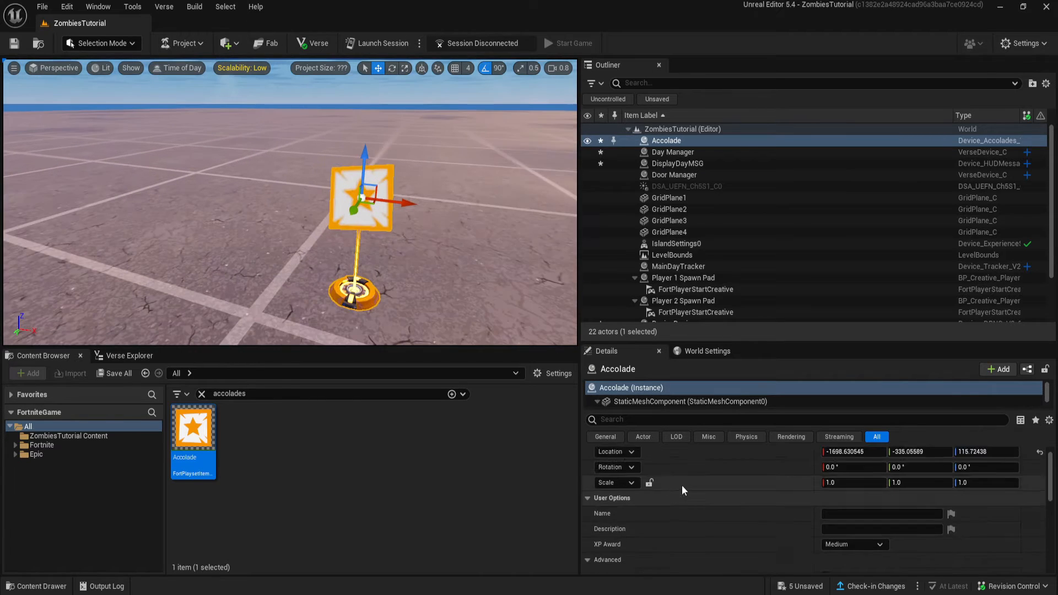
pyautogui.click(864, 495)
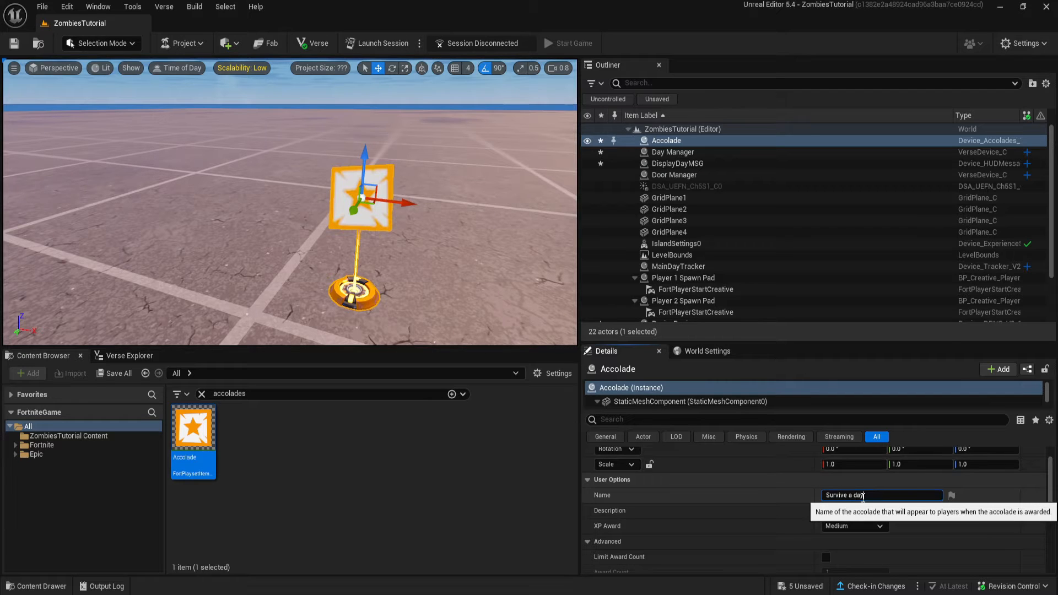
pyautogui.press('Return')
pyautogui.click(854, 527)
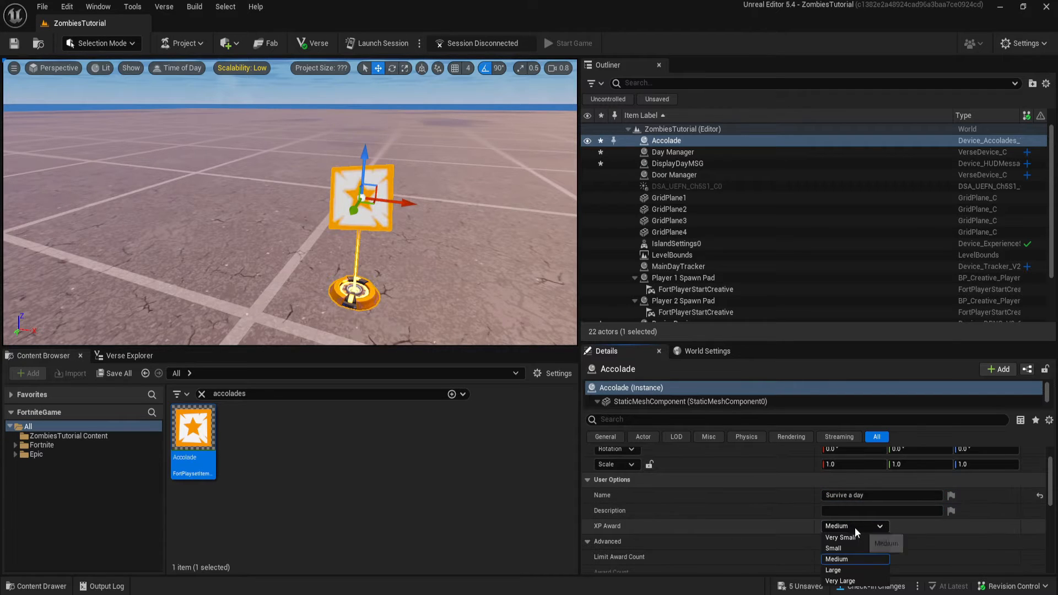
pyautogui.click(851, 548)
pyautogui.scroll(-3, 799, 529)
# Rename the Accolade device as DayXP.
pyautogui.doubleClick(697, 143)
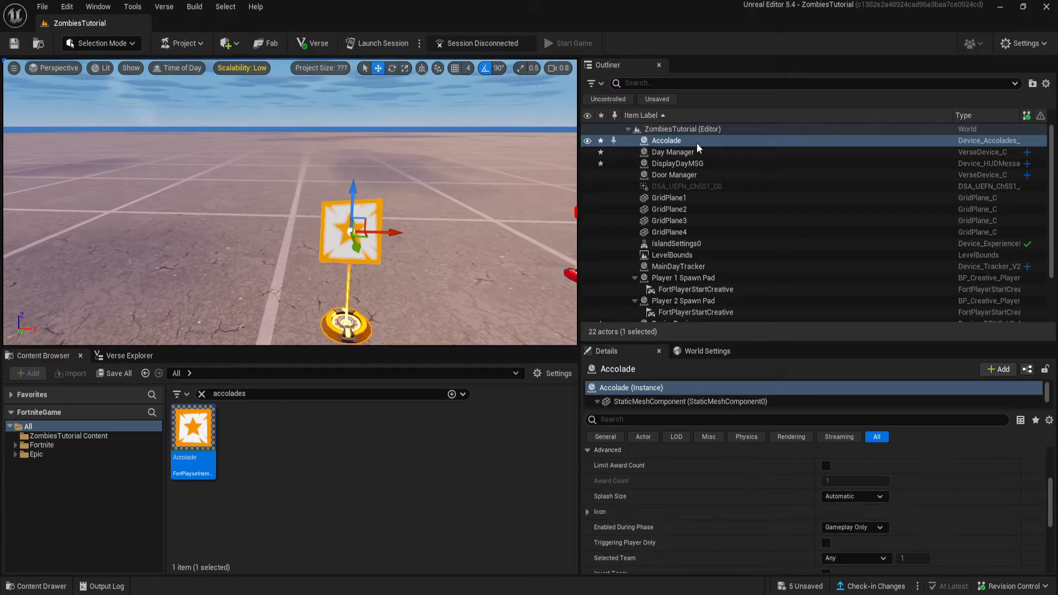
pyautogui.press('F2')
pyautogui.write('DayXP')
pyautogui.press('Return')
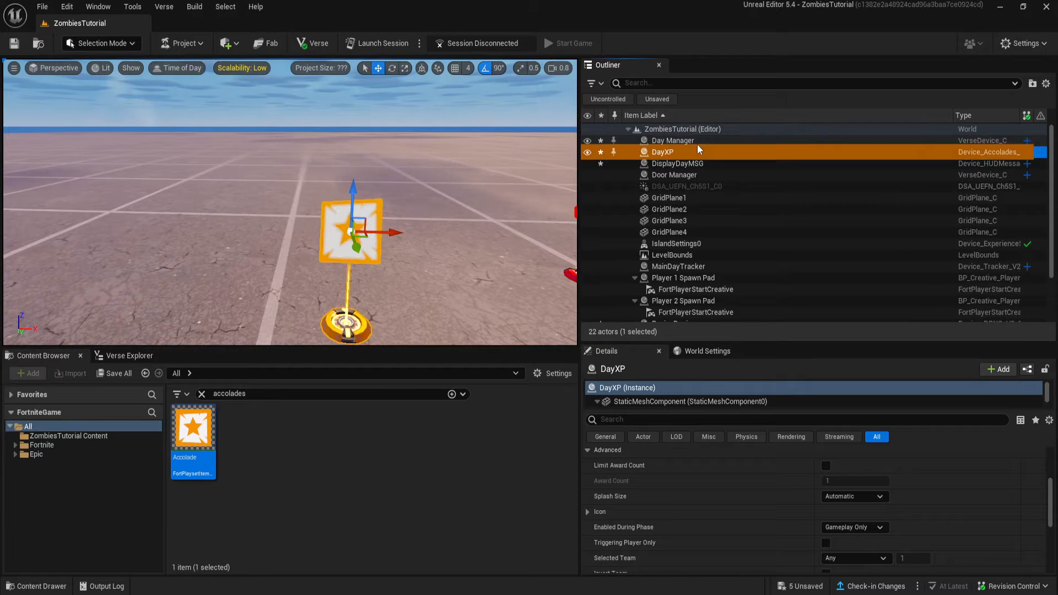
# Duplicate the DayXP accolade beside the original, naming the copy's award "Eliminate a zombie" with XP Award set to Very Small.
pyautogui.keyDown('alt'); pyautogui.moveTo(388, 232); pyautogui.dragTo(253, 219); pyautogui.keyUp('alt')
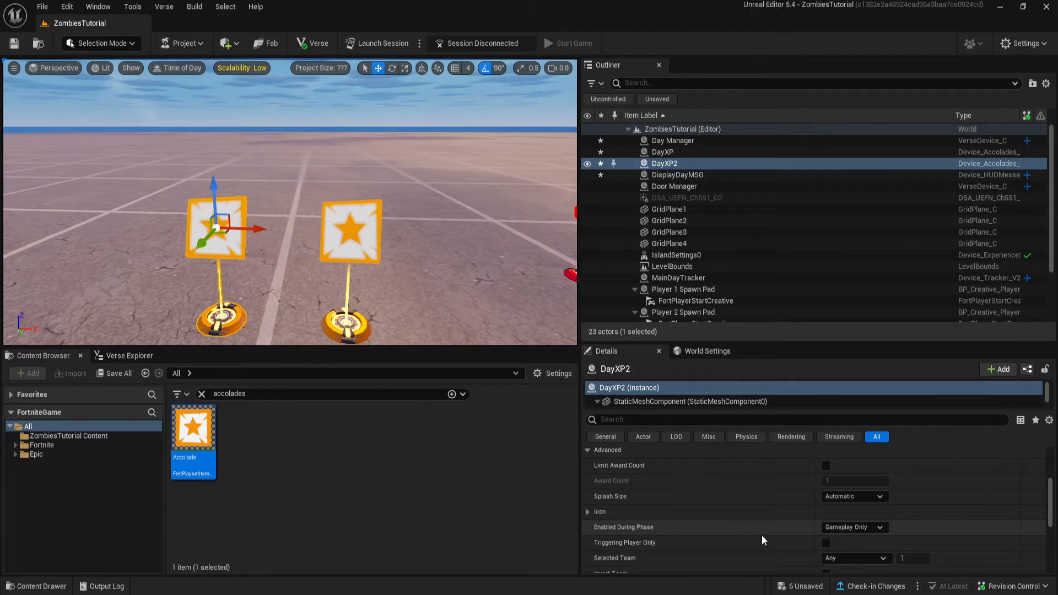
pyautogui.scroll(2, 811, 527)
pyautogui.click(873, 460)
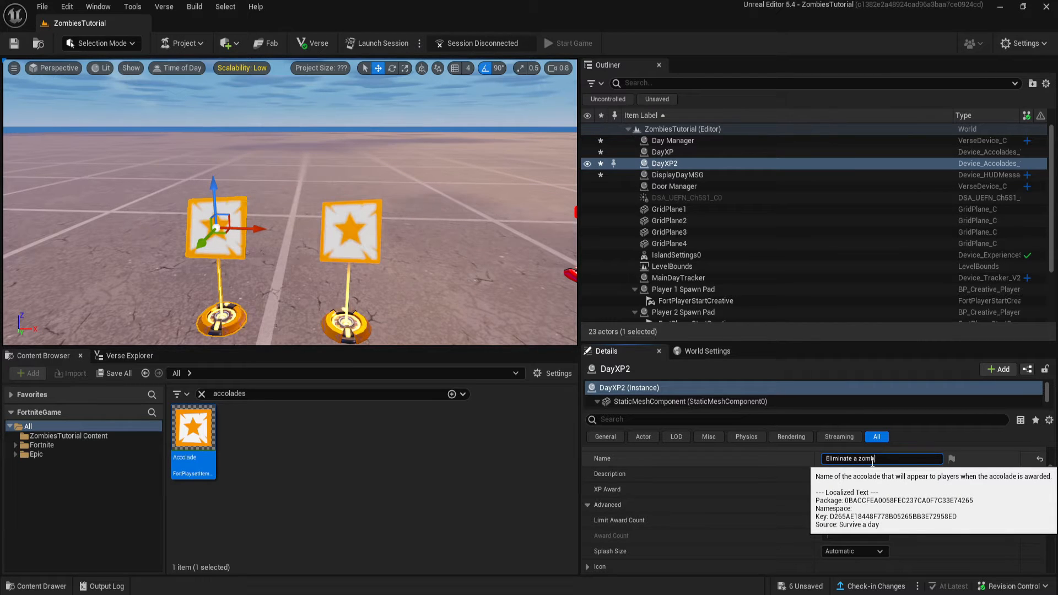
pyautogui.write('Eliminate a zombie')
pyautogui.click(851, 490)
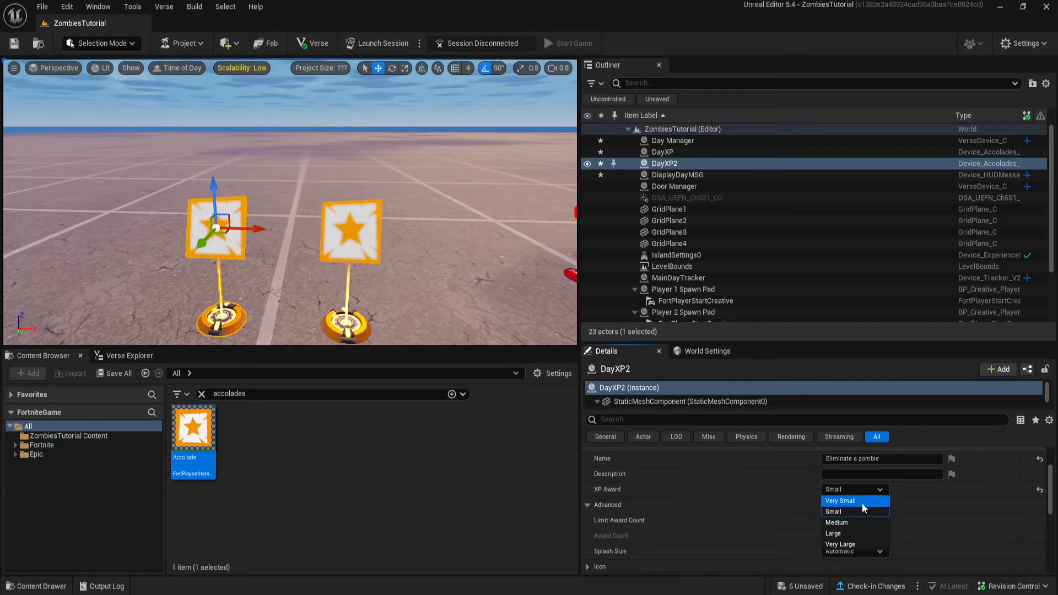
pyautogui.click(861, 502)
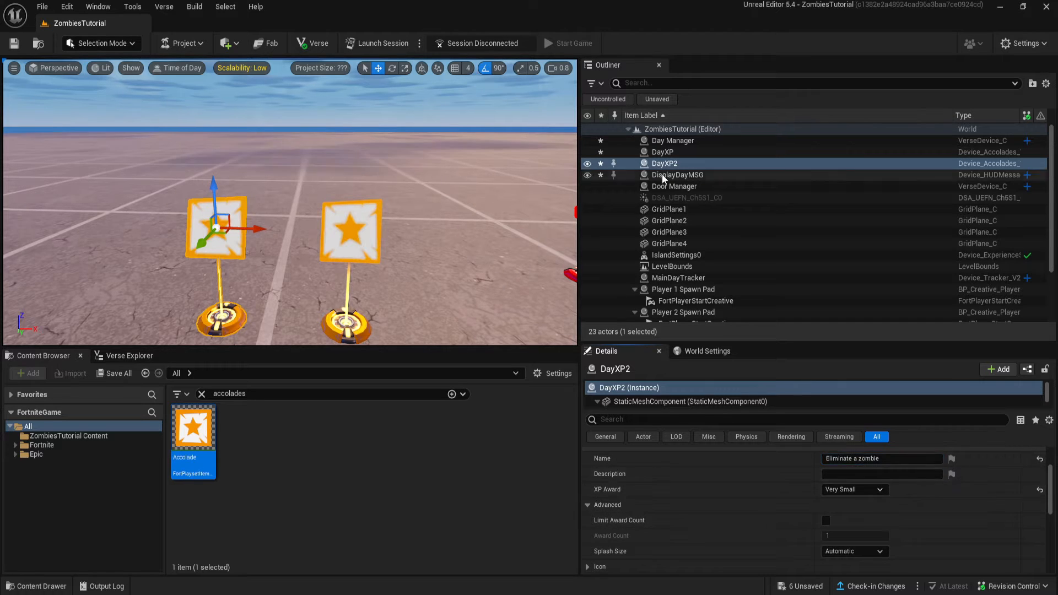
# Rename the duplicated accolade device DayXP2 as ZombieXP.
pyautogui.click(676, 164)
pyautogui.write('Zombie')
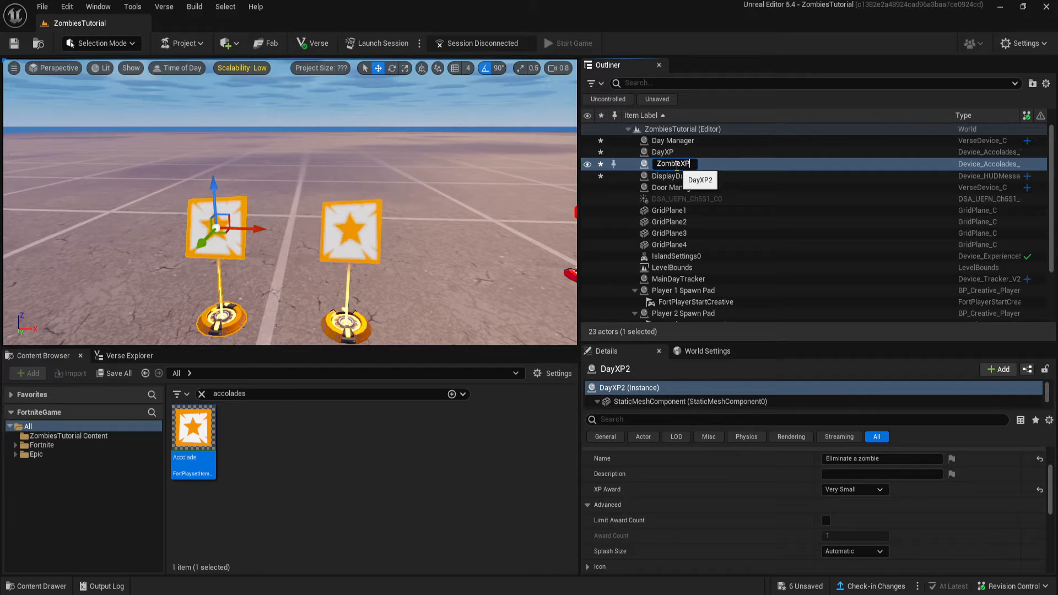
pyautogui.write('XP')
pyautogui.press('Return')
# Assign the DayXP and ZombieXP accolades to the Day Manager's matching DayXP and ZombieXP references.
pyautogui.doubleClick(672, 141)
pyautogui.scroll(-5, 728, 552)
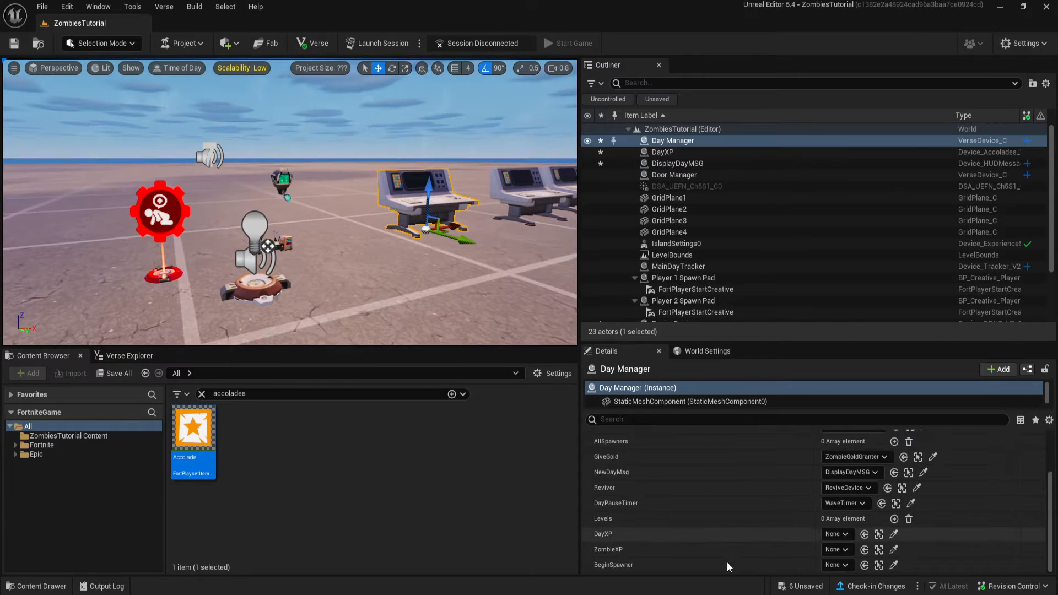
pyautogui.click(836, 534)
pyautogui.click(891, 403)
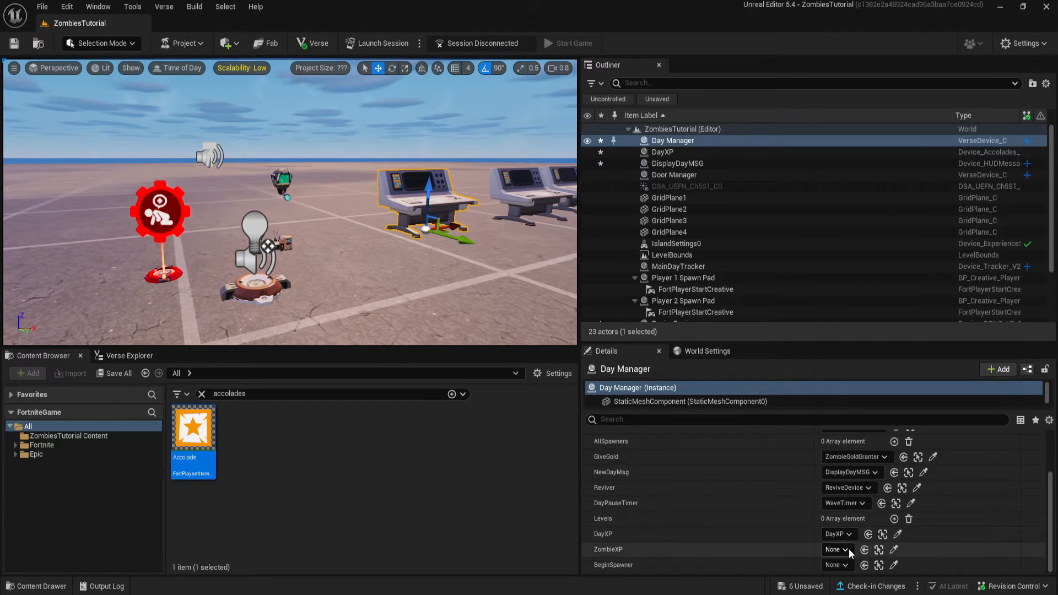
pyautogui.click(836, 550)
pyautogui.click(892, 430)
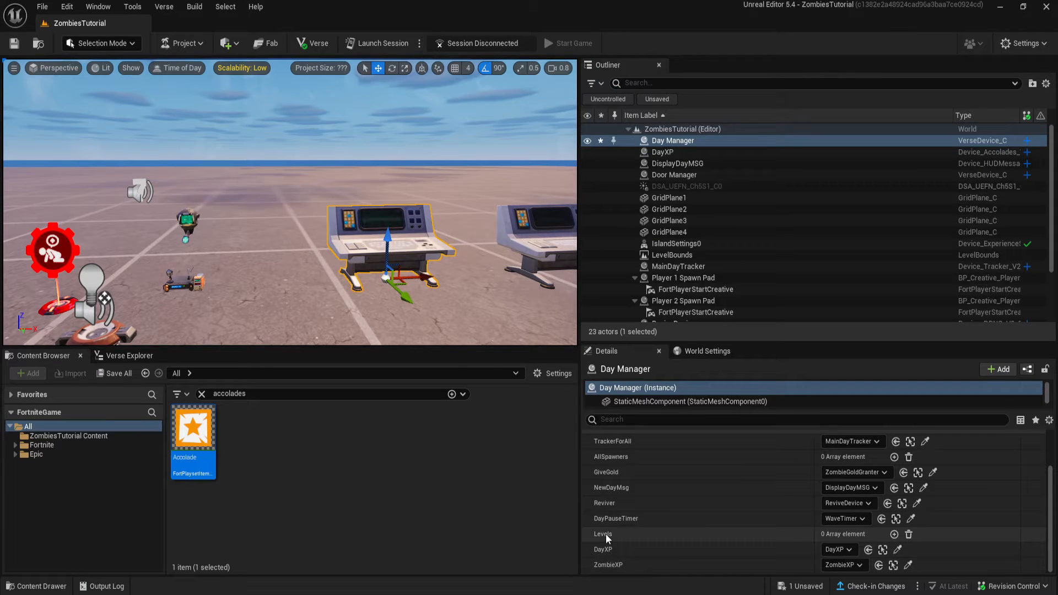
# Add one element to the Day Manager's Levels array and give its Spawners array four entries.
pyautogui.scroll(2, 610, 529)
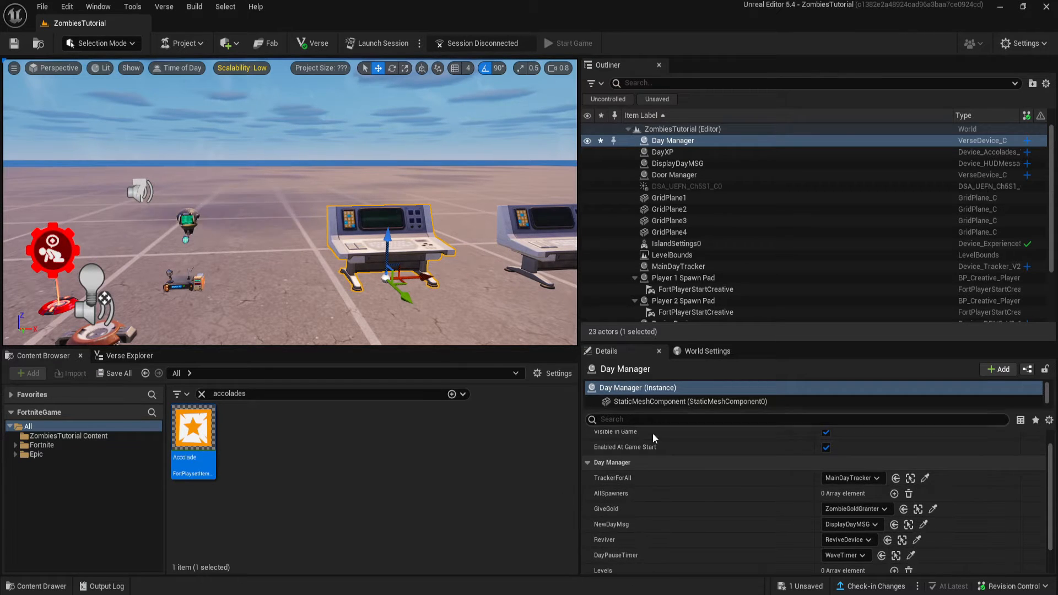
pyautogui.scroll(-2, 656, 435)
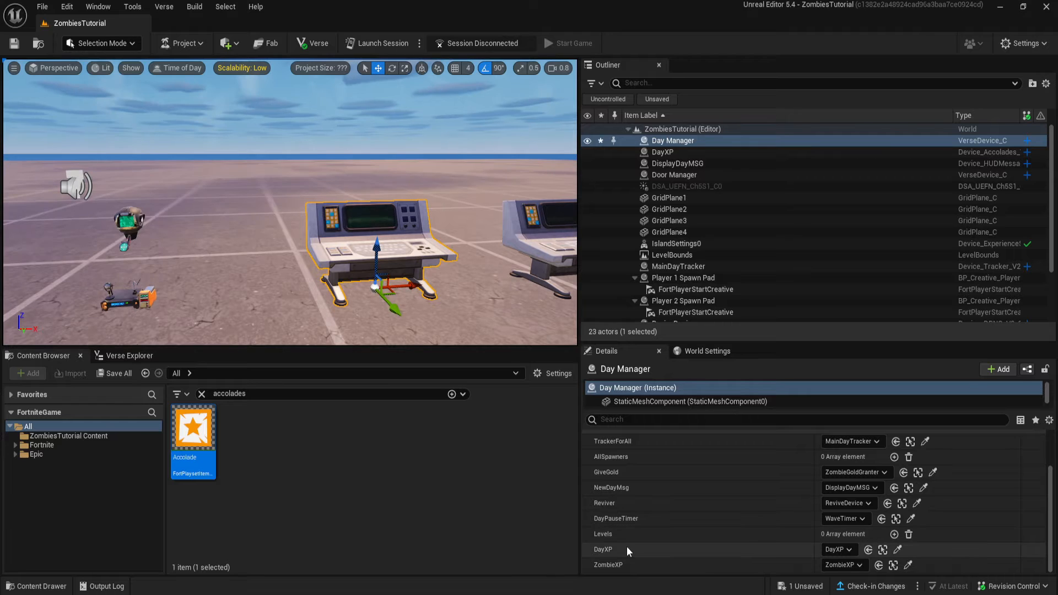
pyautogui.click(894, 535)
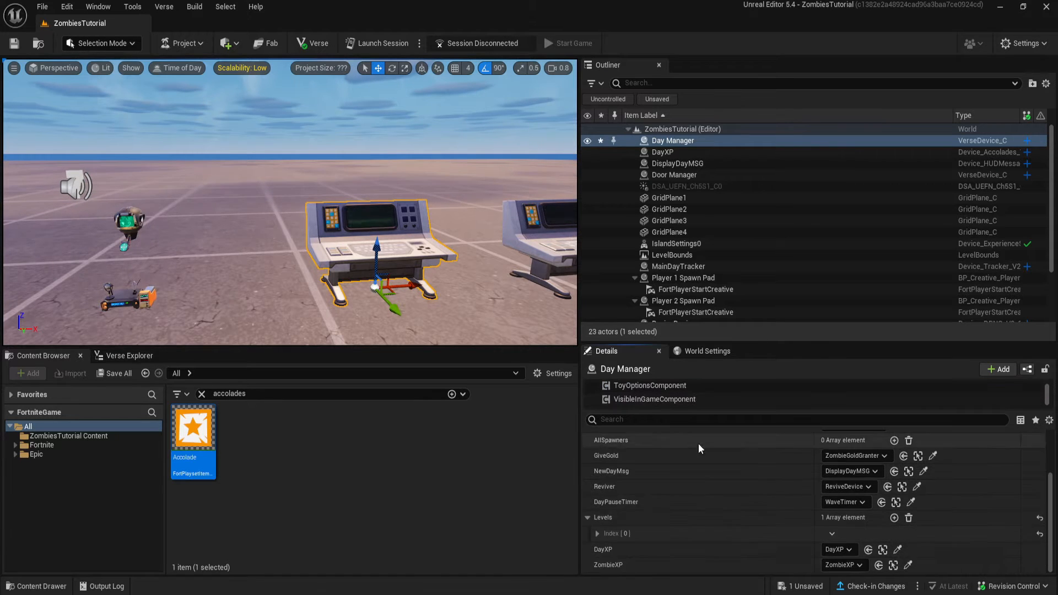
pyautogui.click(600, 532)
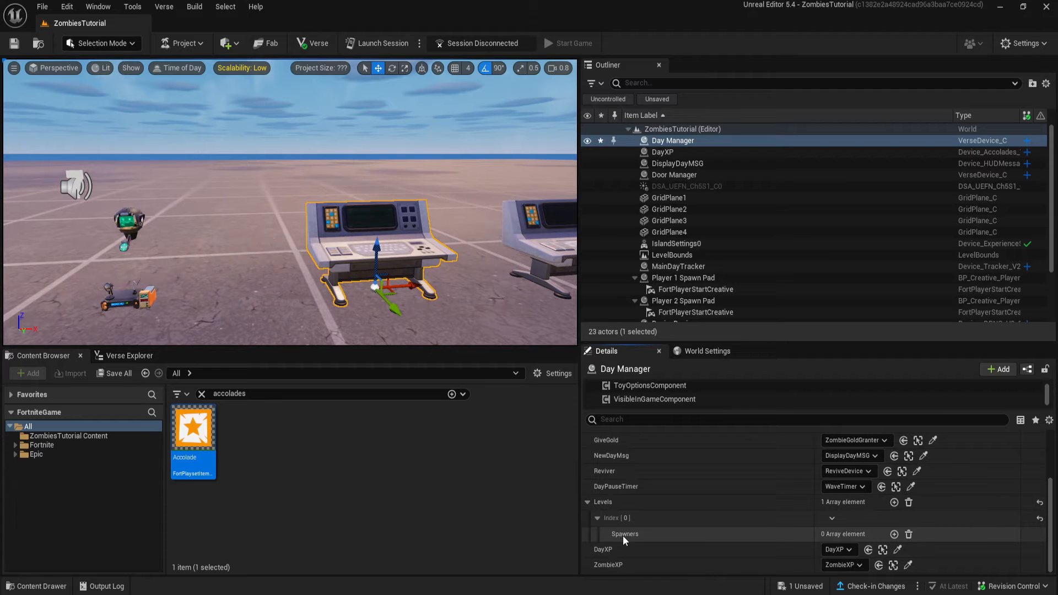
pyautogui.click(895, 534)
pyautogui.click(894, 534)
pyautogui.click(894, 535)
pyautogui.click(894, 534)
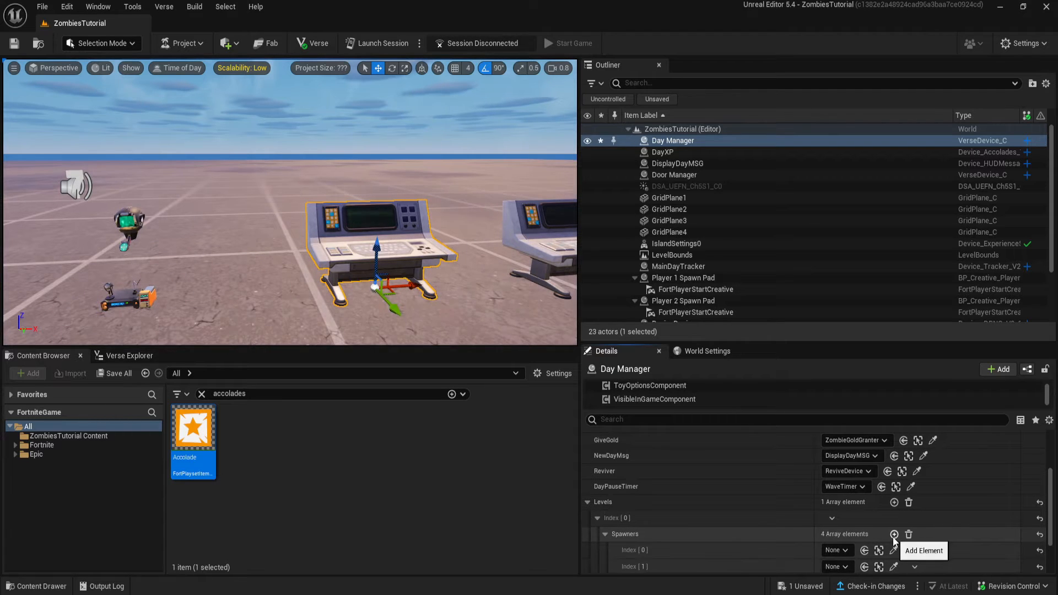
pyautogui.scroll(-3, 895, 538)
# Search the content for creature and place a Creature Spawner on open ground near the Verse devices.
pyautogui.click(255, 394)
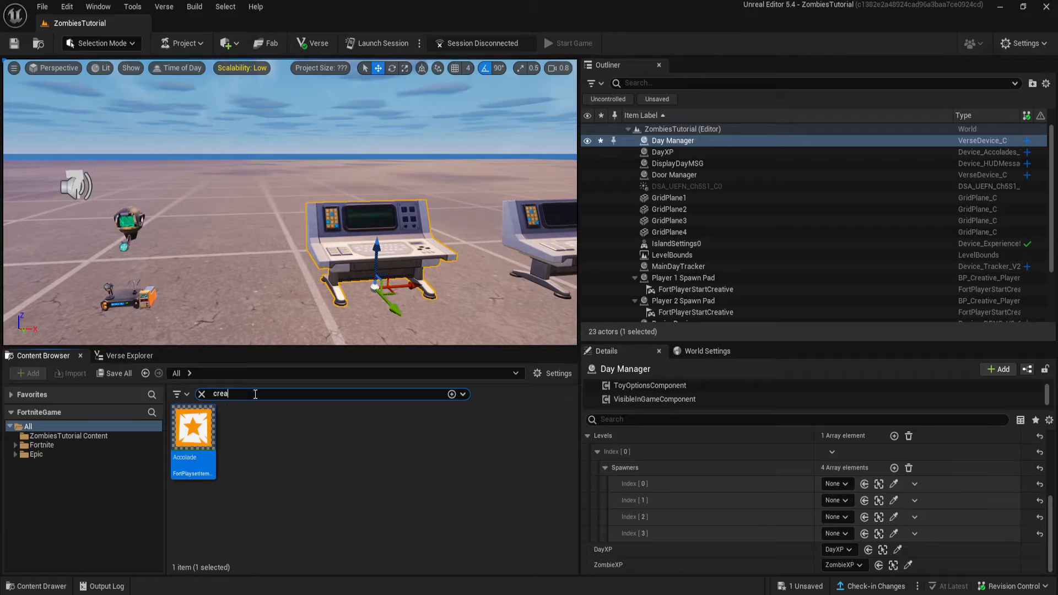
pyautogui.moveTo(293, 433); pyautogui.dragTo(258, 204)
pyautogui.moveTo(345, 218)
pyautogui.mouseDown(button='right')
pyautogui.moveTo(345, 287)
pyautogui.moveTo(345, 217)
pyautogui.mouseUp(button='right')
pyautogui.press('s')
pyautogui.scroll(3, 345, 217)
pyautogui.press('w')
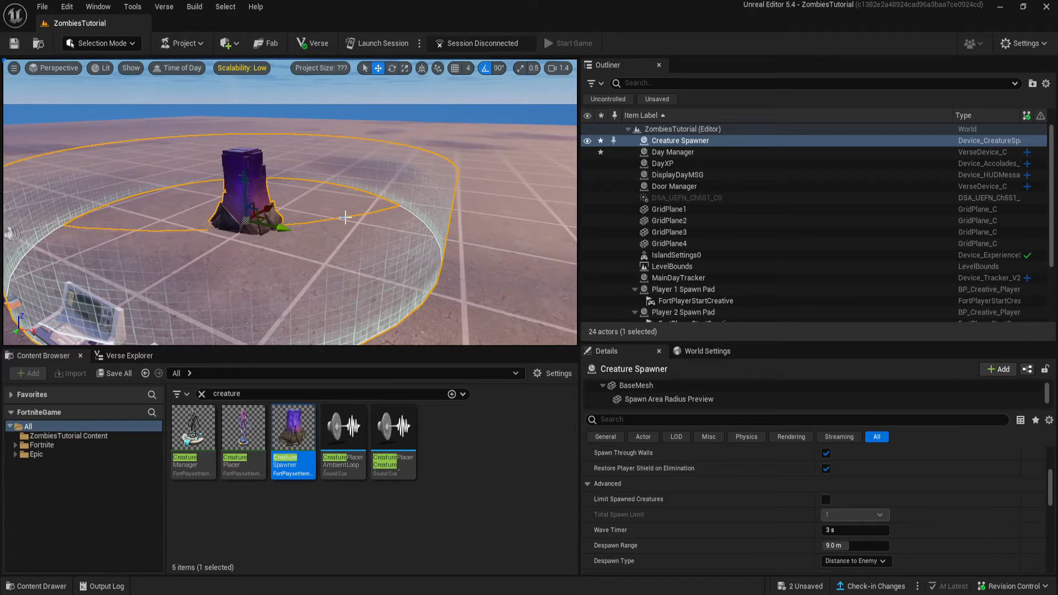
pyautogui.press('f')
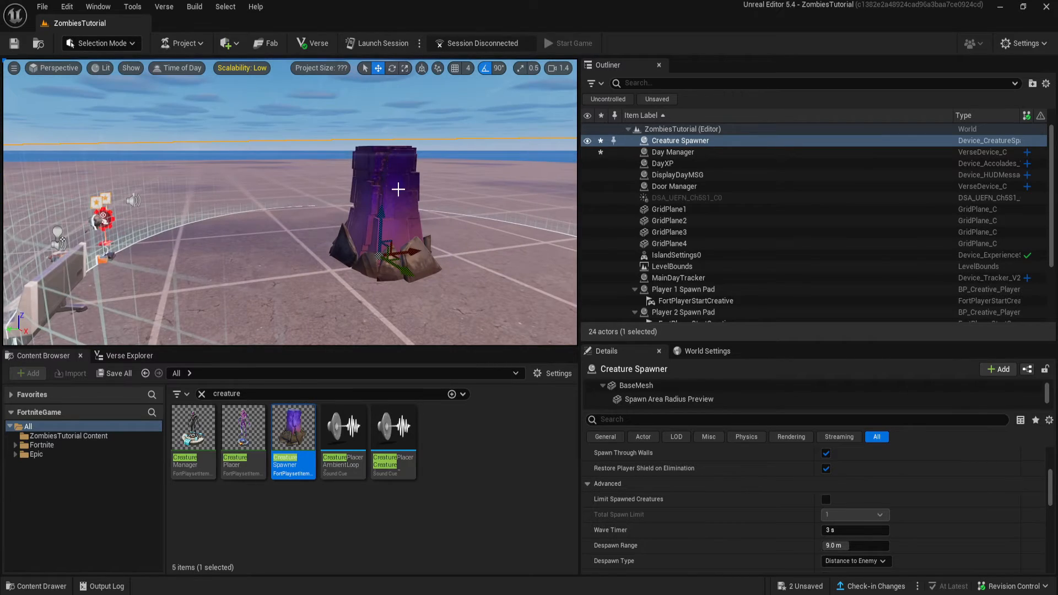
pyautogui.moveTo(398, 189); pyautogui.dragTo(405, 232, button='right')
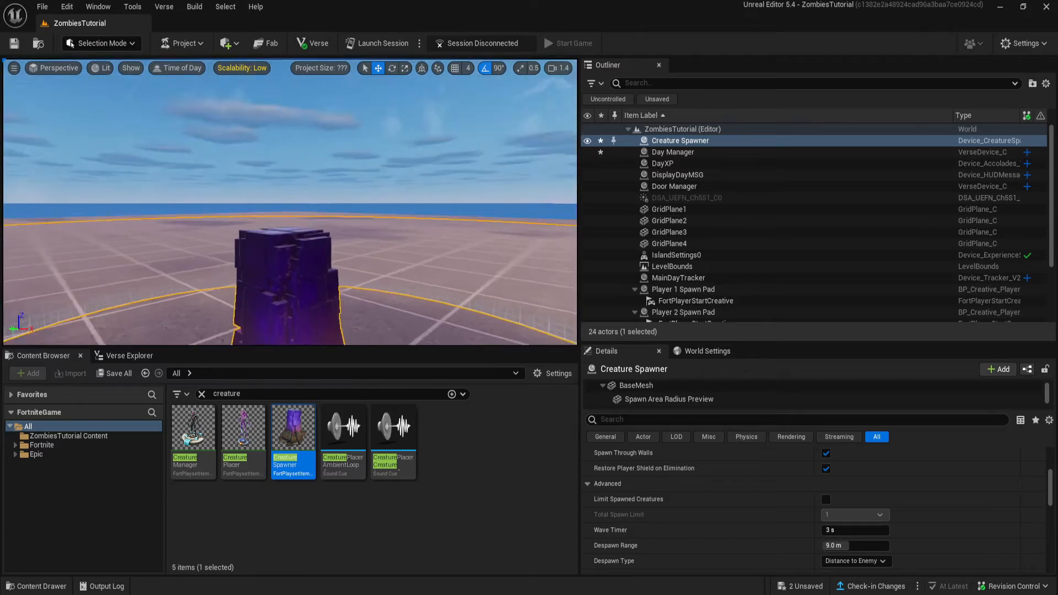
pyautogui.moveTo(331, 231)
pyautogui.mouseDown(button='right')
pyautogui.moveTo(342, 275)
pyautogui.moveTo(358, 270)
pyautogui.moveTo(331, 247)
pyautogui.mouseUp(button='right')
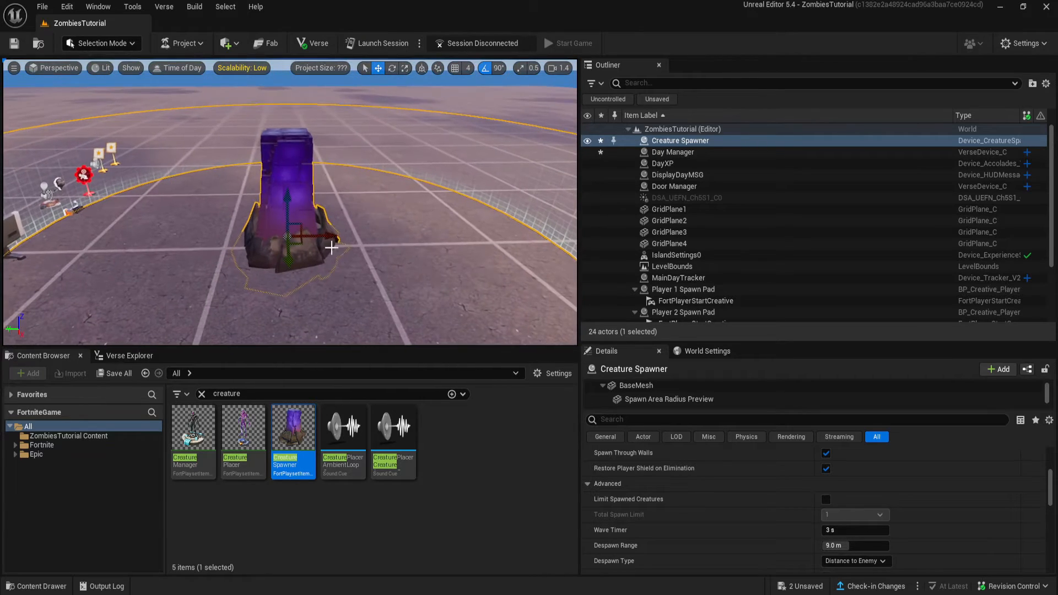
# Create a folder named ZombieSpawners at the root of the level's actor list.
pyautogui.rightClick(687, 131)
pyautogui.click(733, 150)
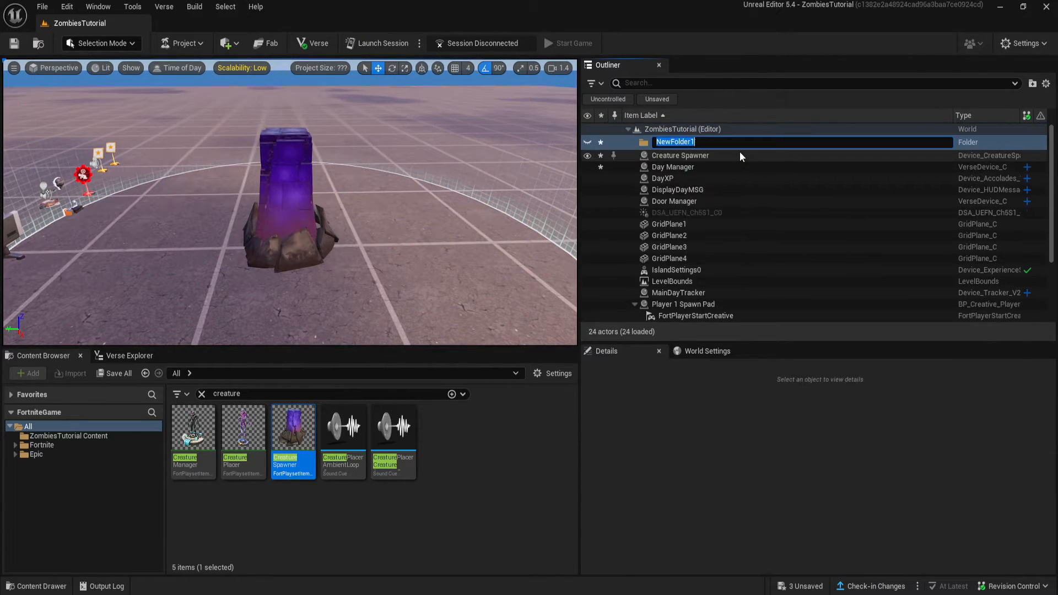
pyautogui.write('Zombi')
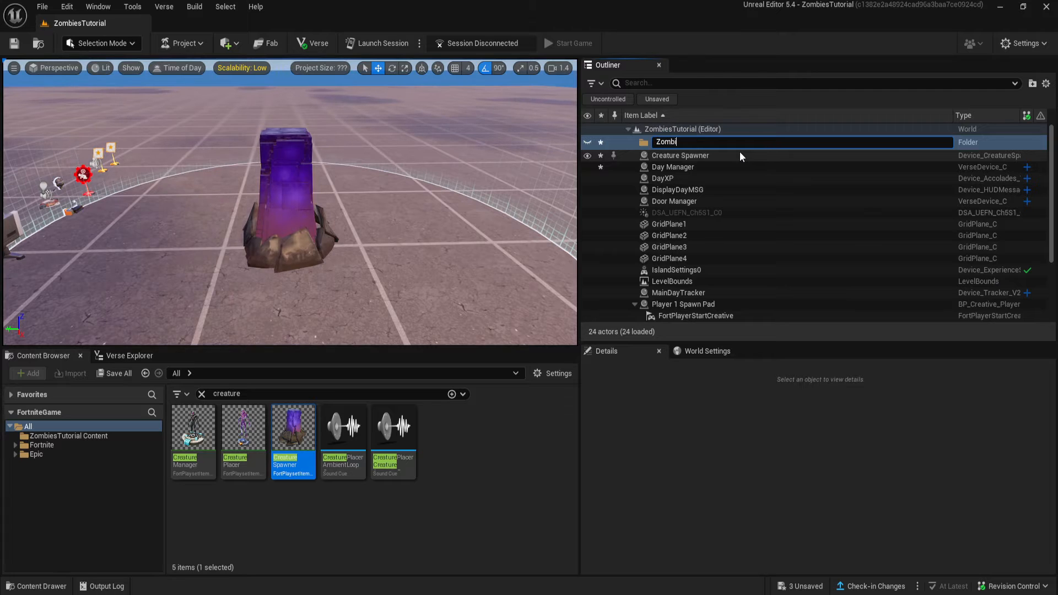
pyautogui.write('eSpawners')
pyautogui.press('Return')
# Check the Day Manager's Spawners entries and create a subfolder named Level1 inside the ZombieSpawners folder.
pyautogui.moveTo(365, 248); pyautogui.dragTo(350, 242, button='right')
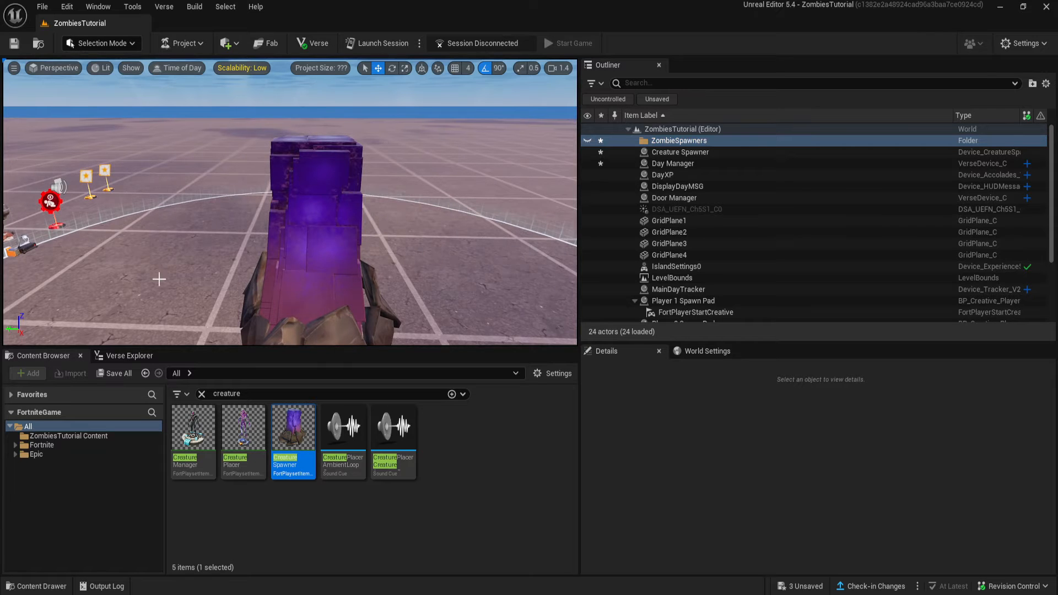
pyautogui.moveTo(159, 279); pyautogui.dragTo(215, 272, button='right')
pyautogui.click(435, 287)
pyautogui.moveTo(435, 287); pyautogui.dragTo(512, 286, button='right')
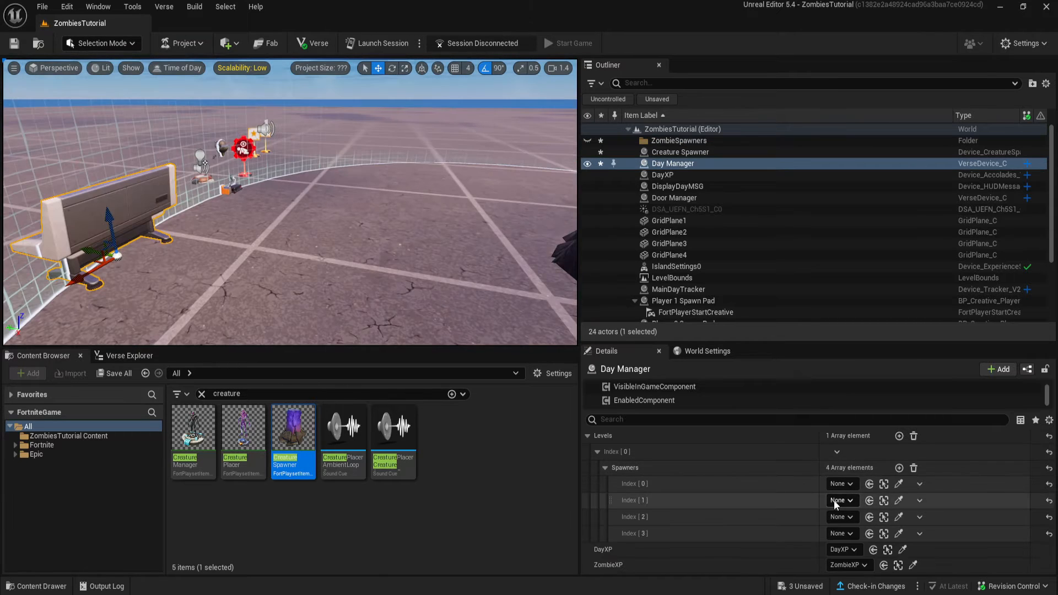
pyautogui.click(688, 142)
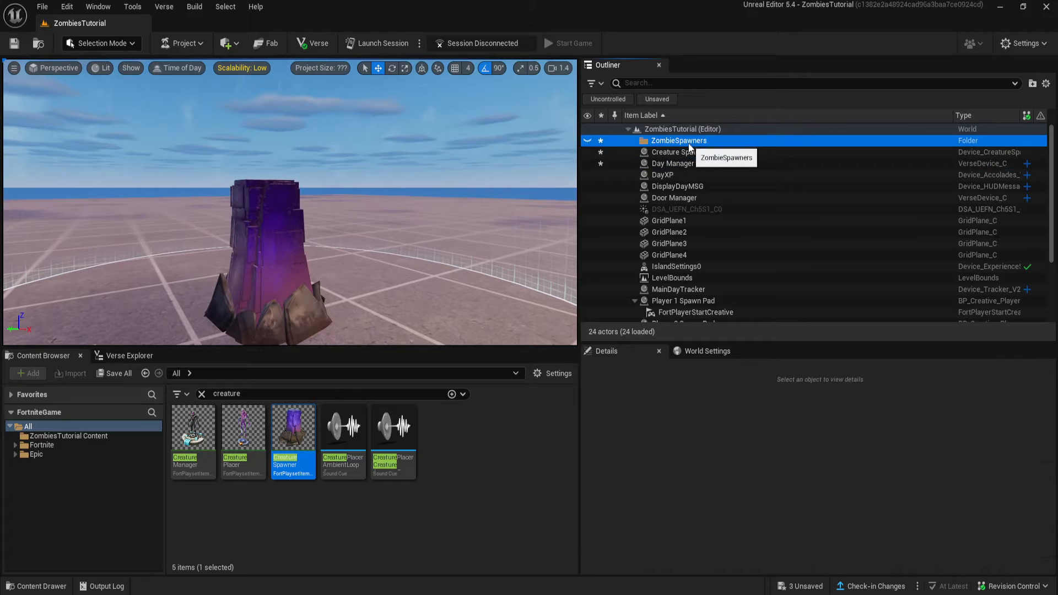
pyautogui.rightClick(689, 144)
pyautogui.click(744, 181)
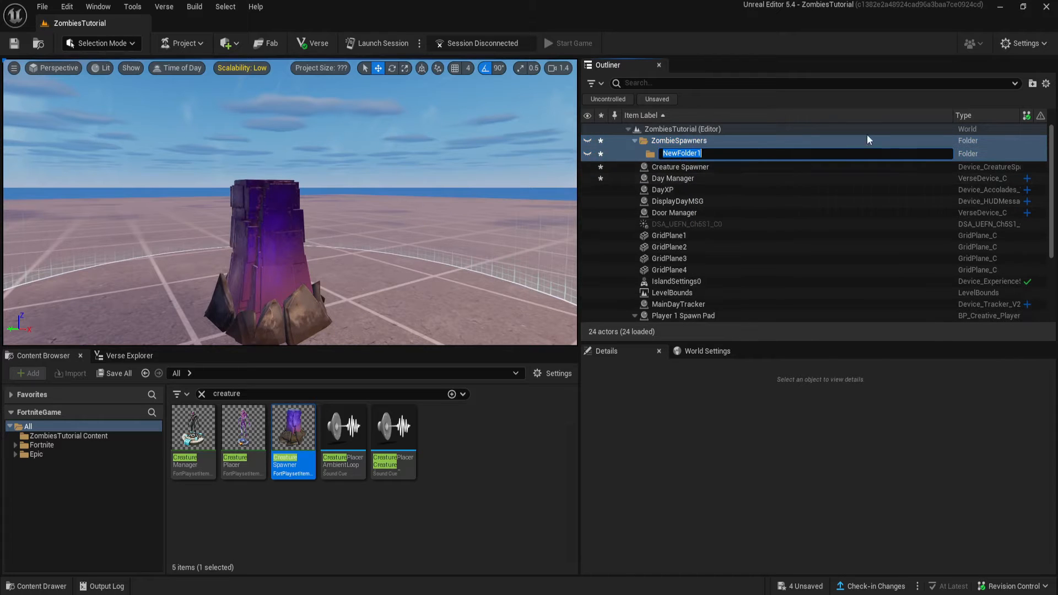
pyautogui.write('Level')
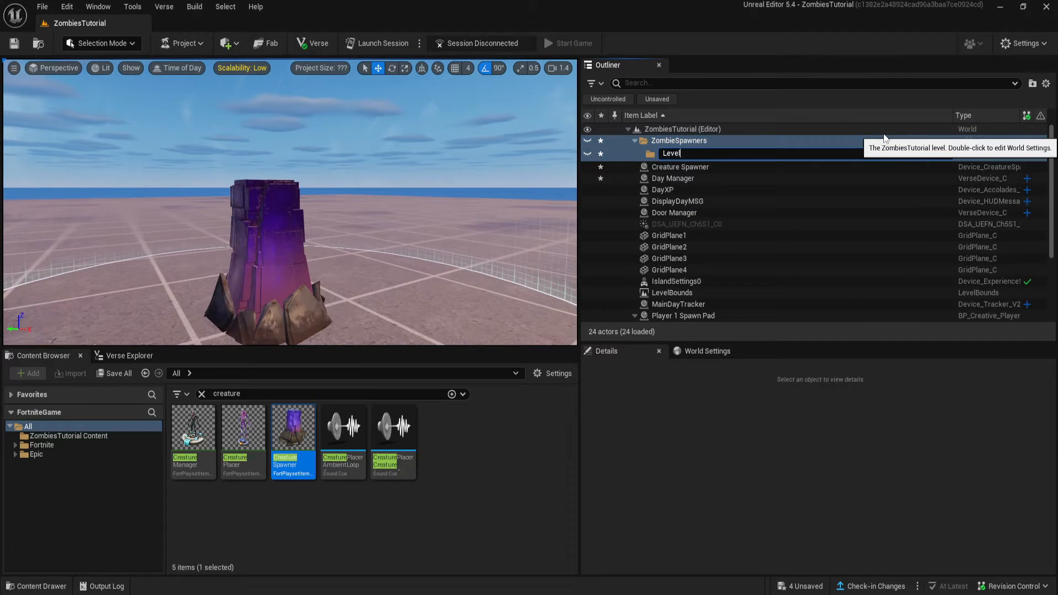
pyautogui.write('1')
pyautogui.press('Return')
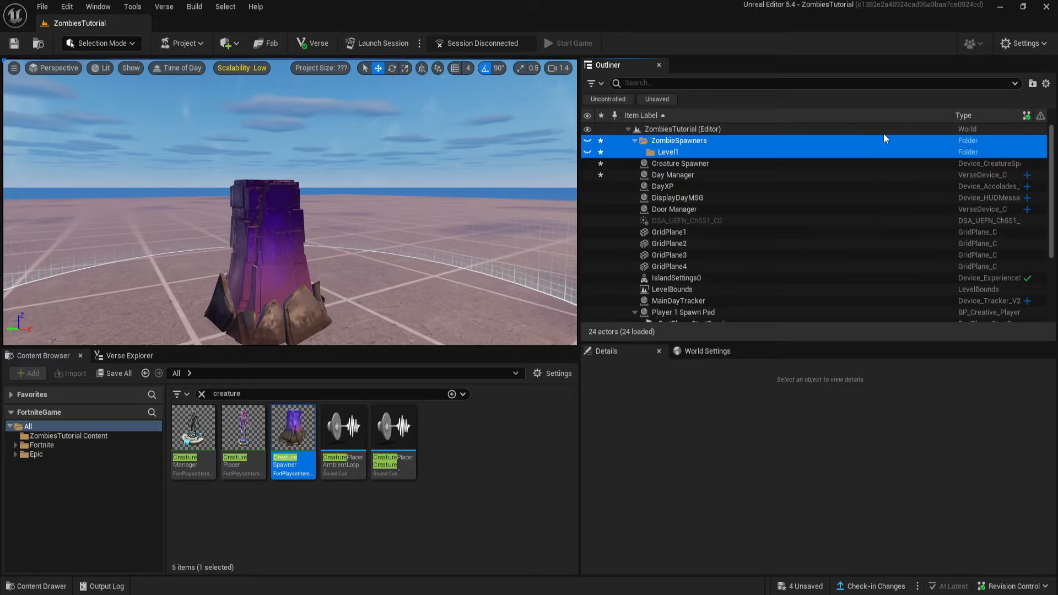
# Create two more subfolders named Level2 and Level3 inside the ZombieSpawners folder.
pyautogui.click(733, 152)
pyautogui.rightClick(734, 148)
pyautogui.rightClick(733, 140)
pyautogui.click(783, 181)
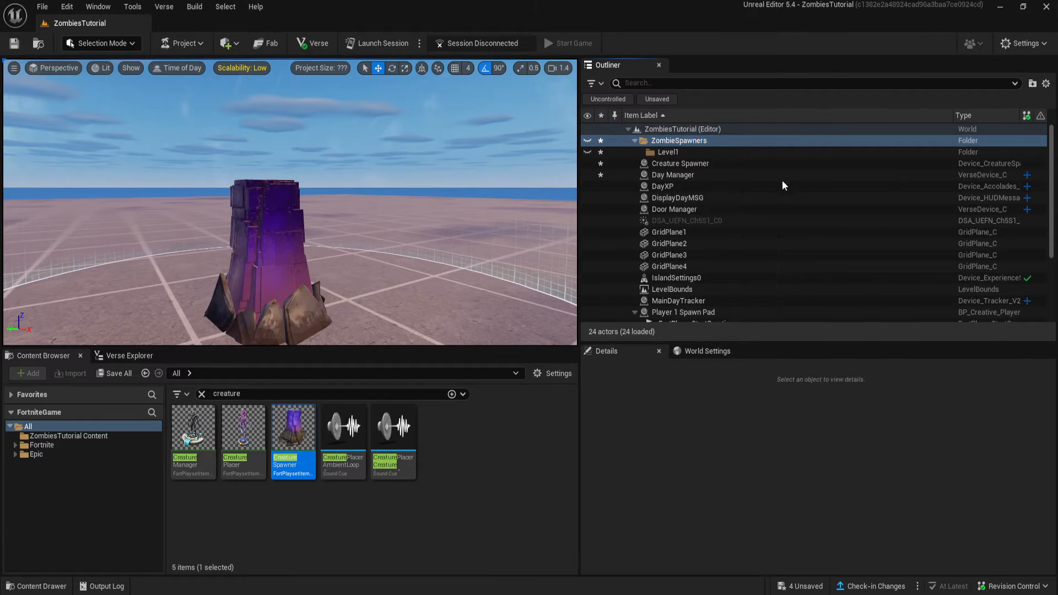
pyautogui.write('Level2')
pyautogui.press('Return')
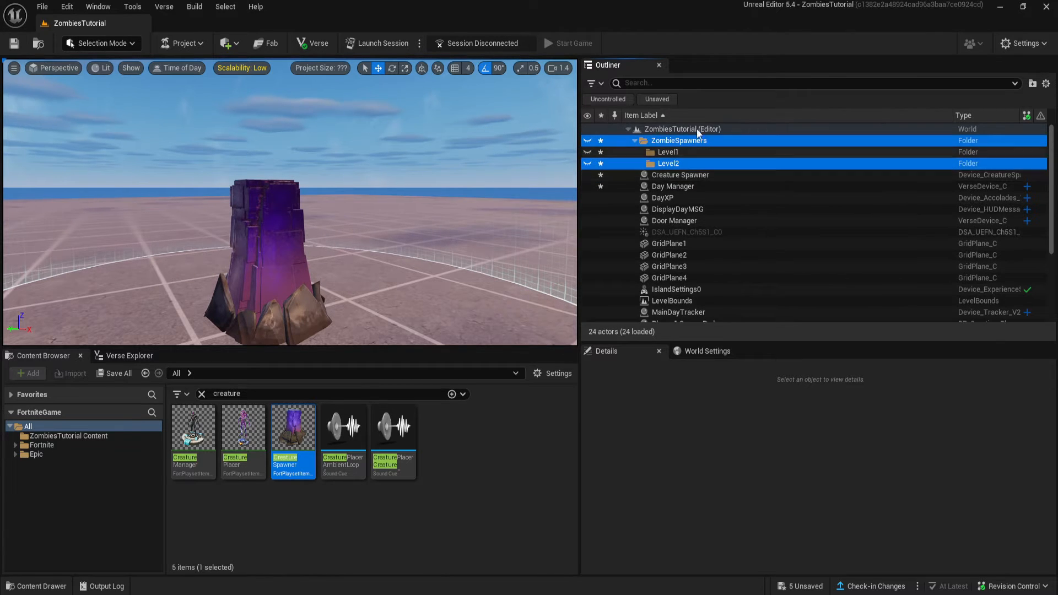
pyautogui.rightClick(689, 146)
pyautogui.click(742, 180)
# Select the placed Creature Spawner and review its user options, including the available creature types.
pyautogui.moveTo(290, 202); pyautogui.dragTo(315, 258, button='right')
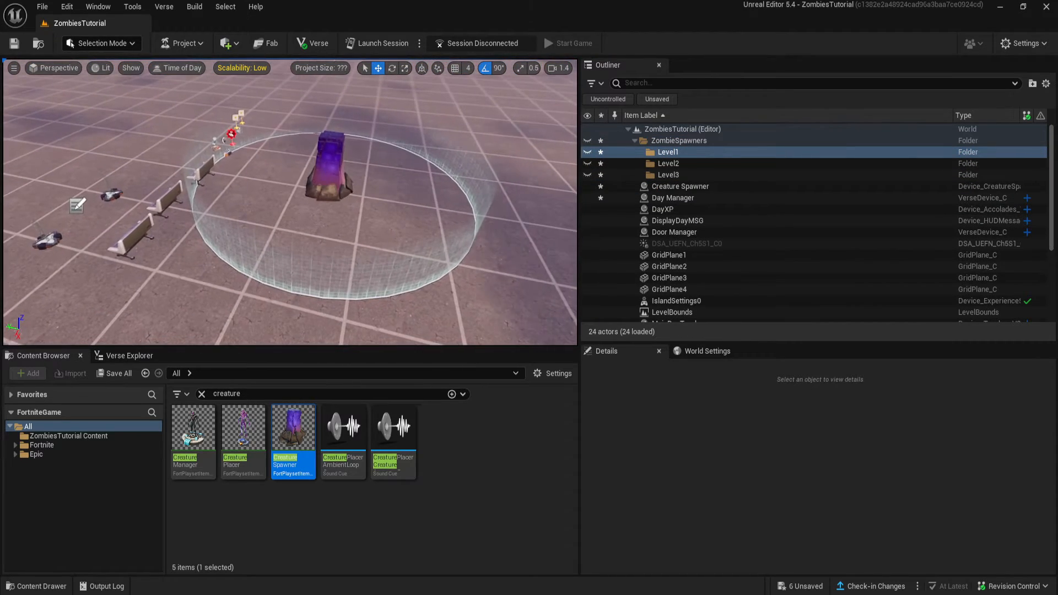
pyautogui.click(332, 154)
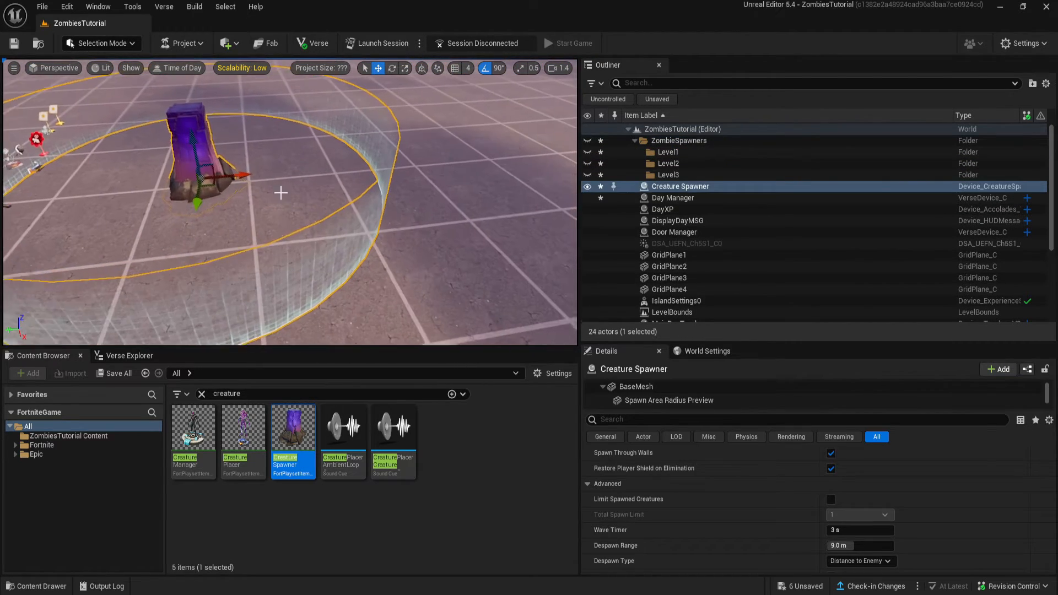
pyautogui.moveTo(281, 193); pyautogui.dragTo(308, 194, button='right')
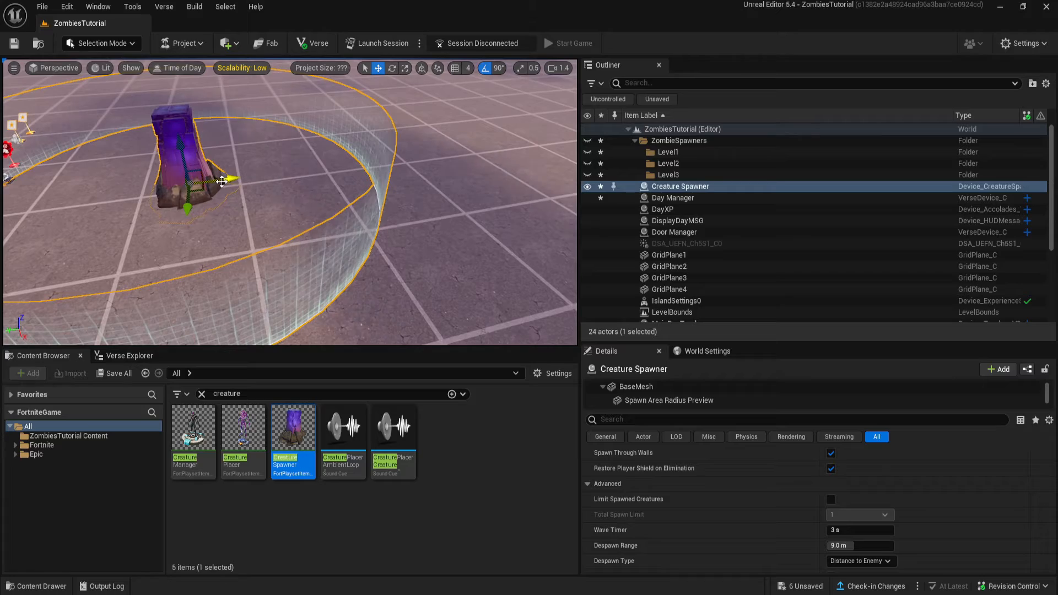
pyautogui.moveTo(222, 182); pyautogui.dragTo(198, 215, button='right')
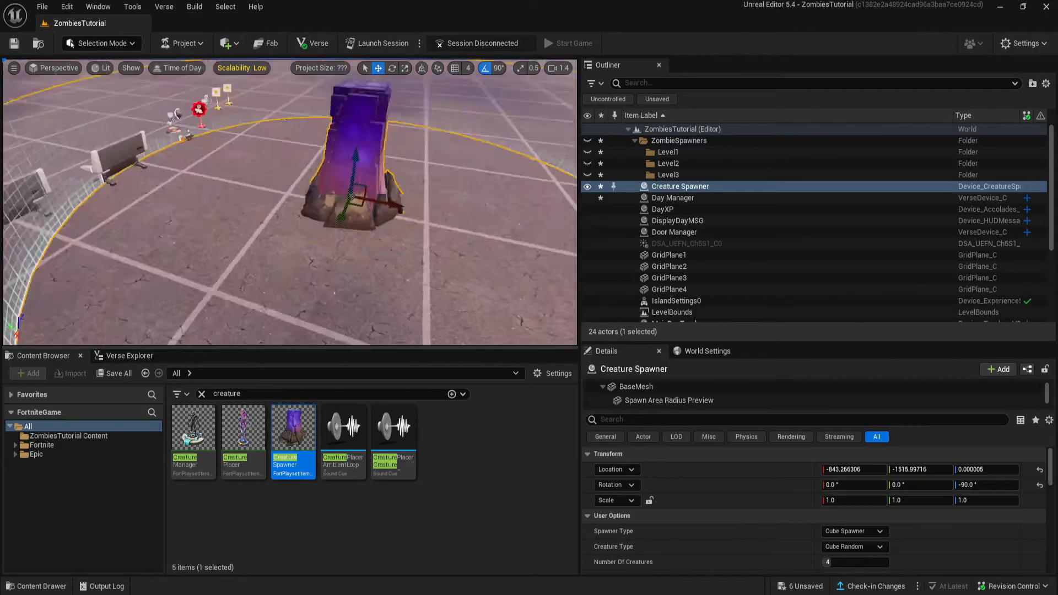
pyautogui.moveTo(290, 203); pyautogui.dragTo(311, 207, button='right')
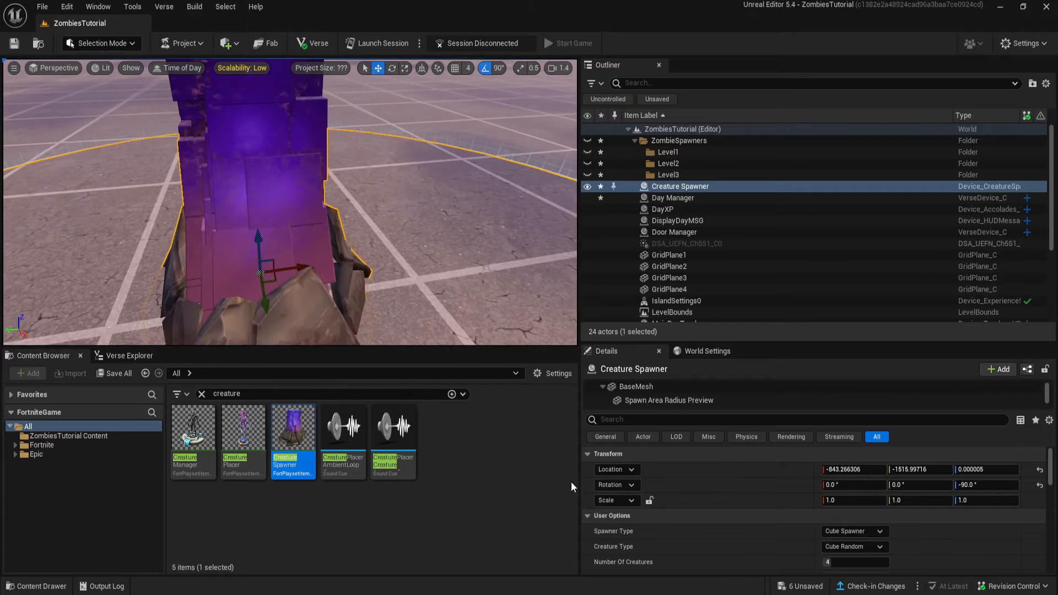
pyautogui.scroll(-1, 755, 560)
pyautogui.scroll(-2, 717, 541)
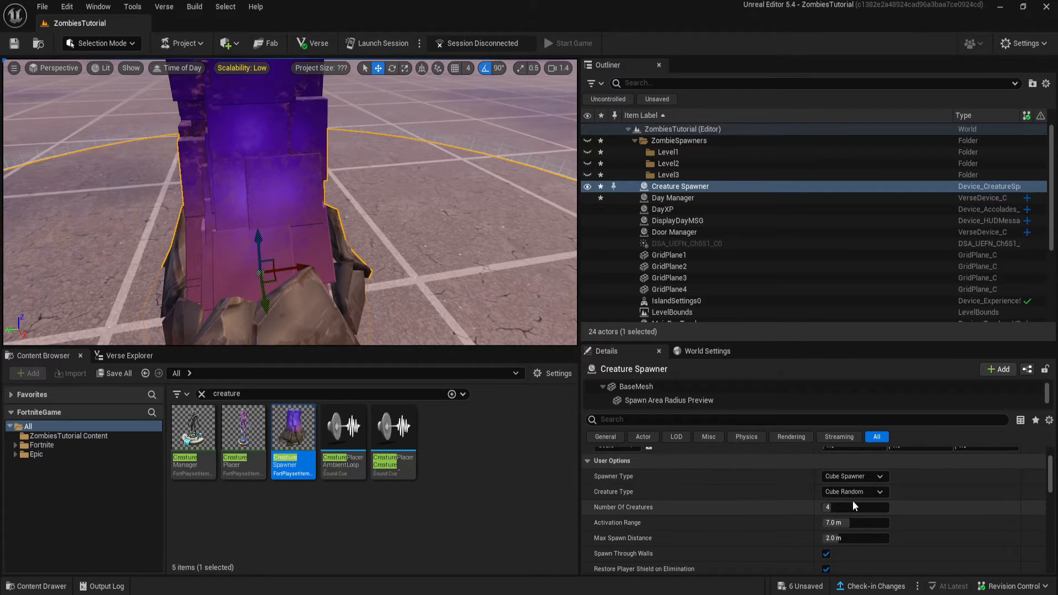
pyautogui.click(878, 493)
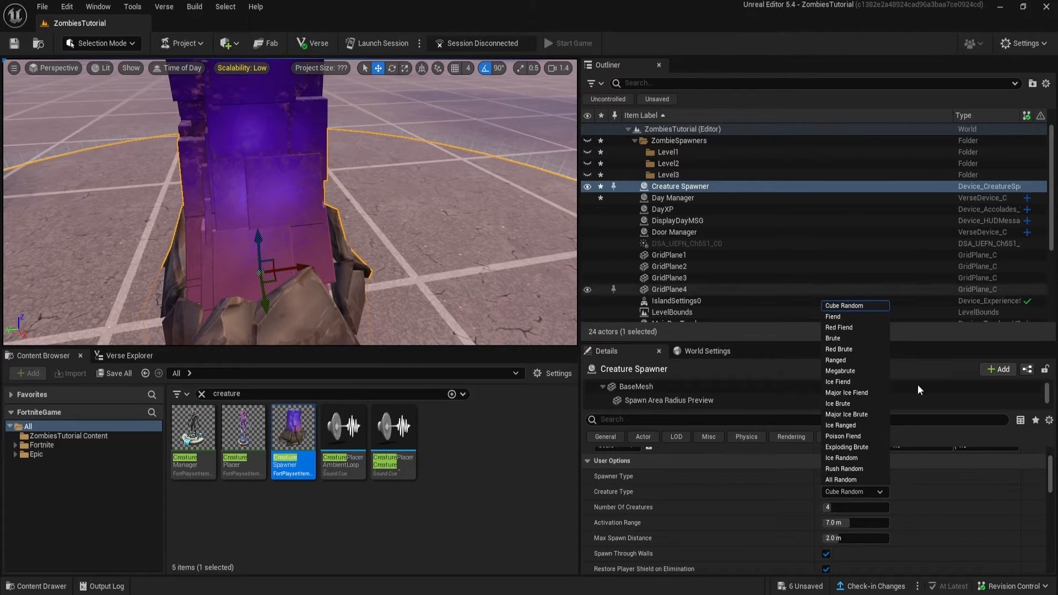
pyautogui.moveTo(284, 261); pyautogui.dragTo(295, 225, button='right')
pyautogui.scroll(5, 298, 253)
pyautogui.scroll(-3, 309, 193)
pyautogui.press('w')
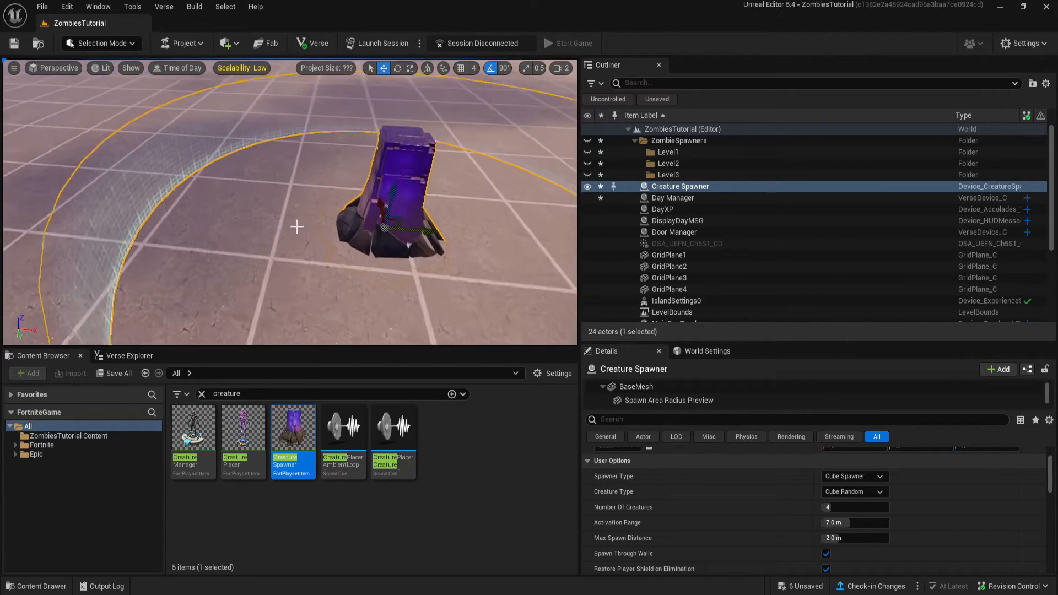
# Place a Creature Manager on open ground outside the spawner's radius and check its creature type options.
pyautogui.moveTo(189, 430); pyautogui.dragTo(48, 189)
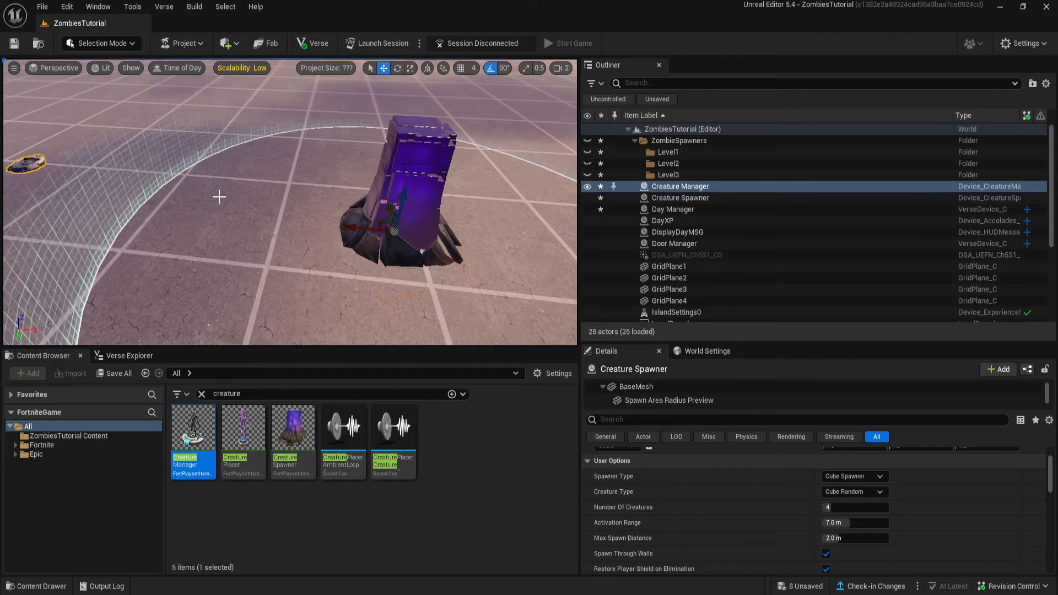
pyautogui.press('f')
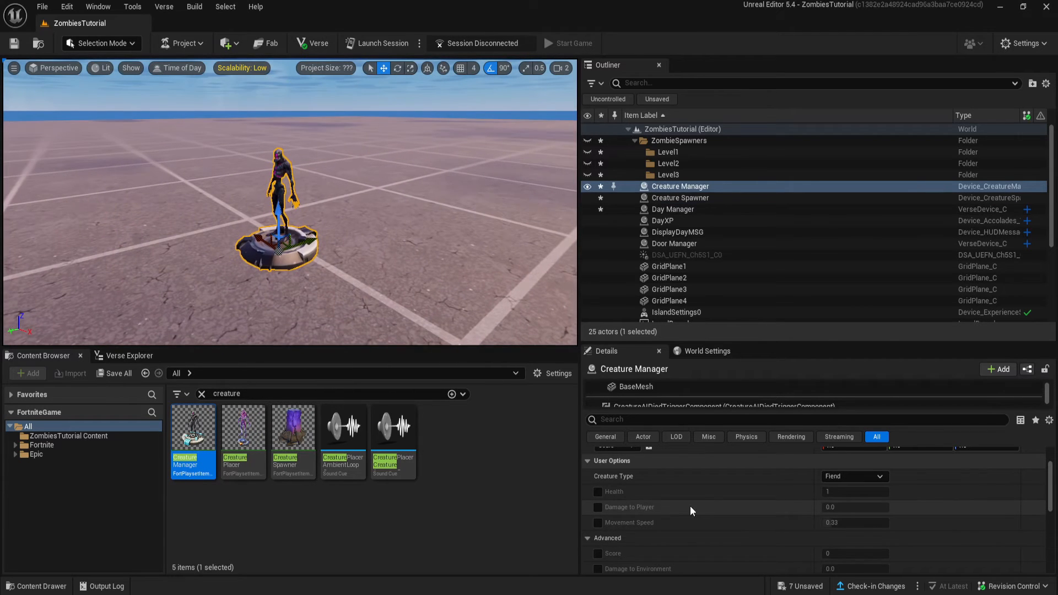
pyautogui.click(852, 477)
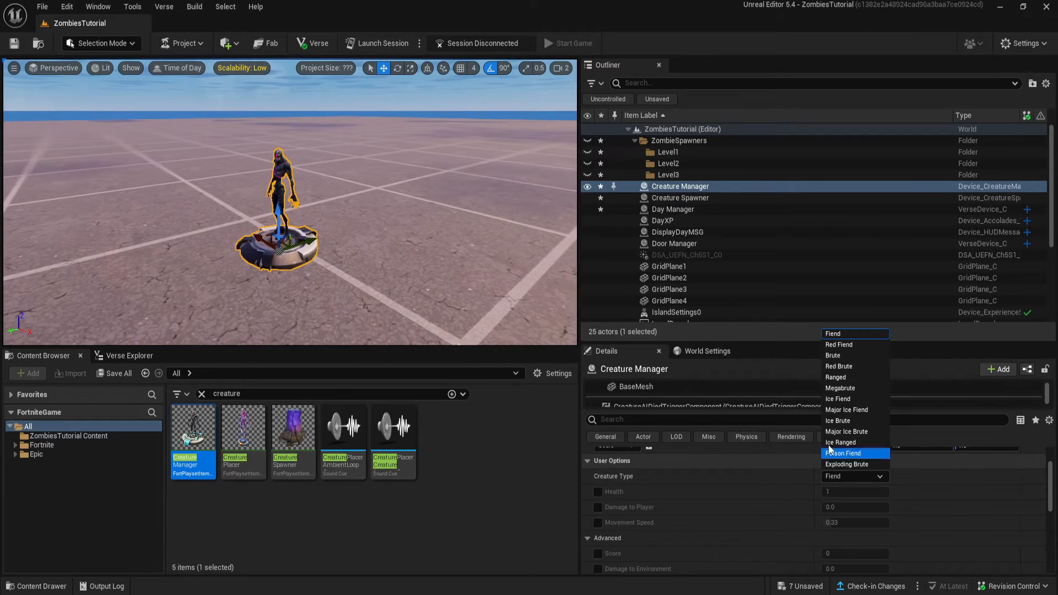
pyautogui.click(727, 526)
# Set the Creature Spawner's creature type to Fiend.
pyautogui.scroll(-3, 613, 509)
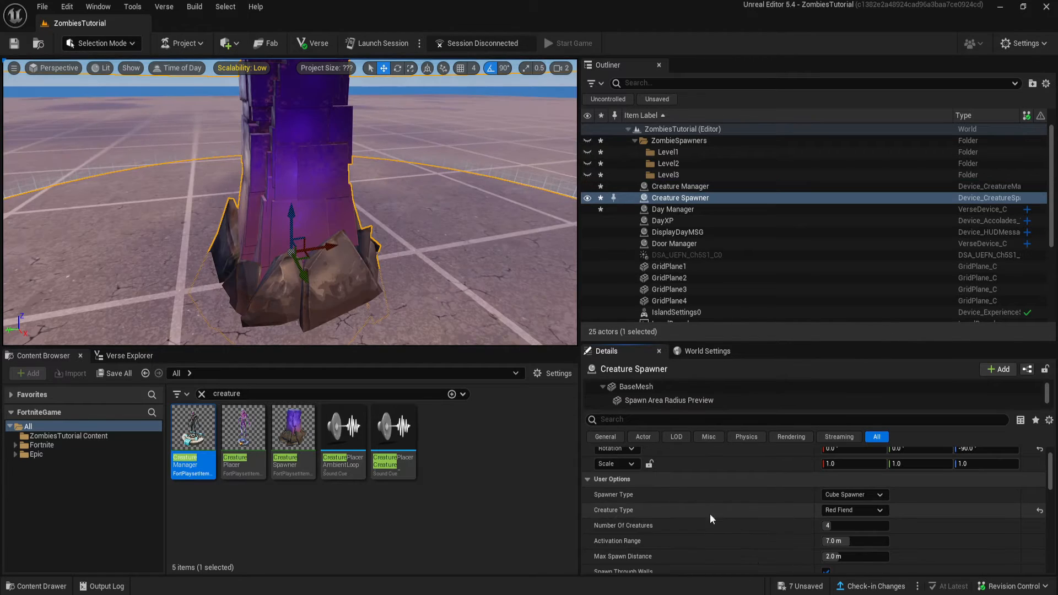
pyautogui.click(868, 512)
pyautogui.click(850, 336)
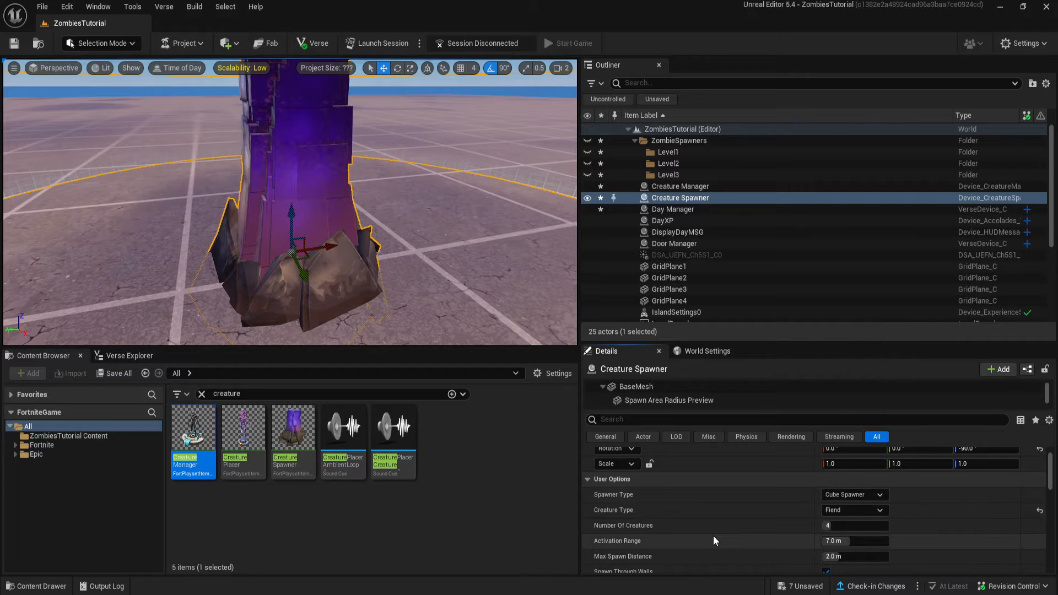
# Reduce the Creature Spawner's Max Spawn Distance to about 141 cm.
pyautogui.scroll(-1, 662, 528)
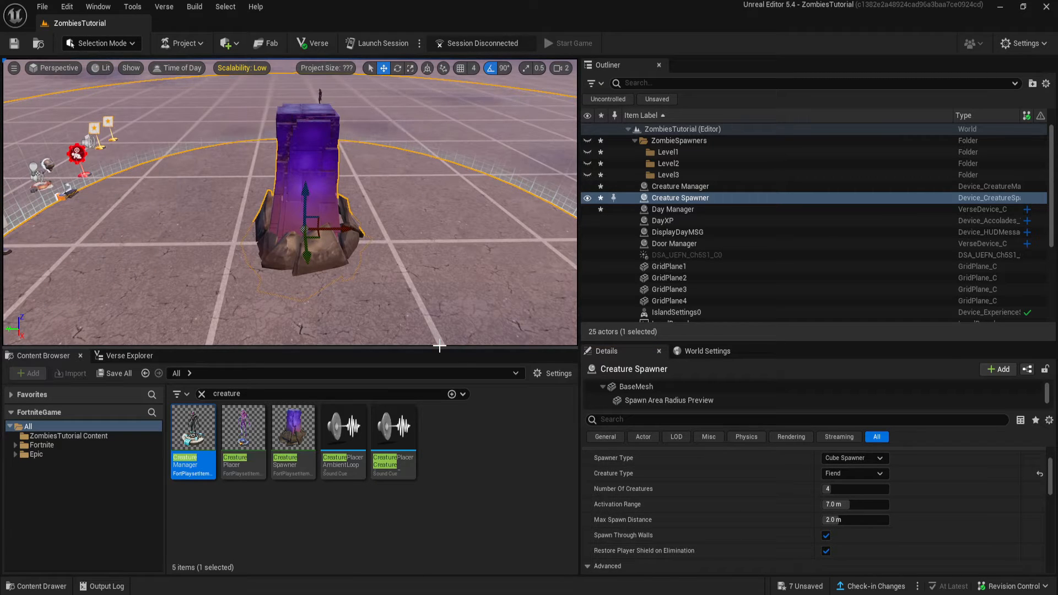
pyautogui.moveTo(496, 276); pyautogui.dragTo(496, 314, button='right')
pyautogui.moveTo(873, 524); pyautogui.dragTo(861, 522)
pyautogui.moveTo(394, 279); pyautogui.dragTo(529, 237, button='right')
pyautogui.press('f')
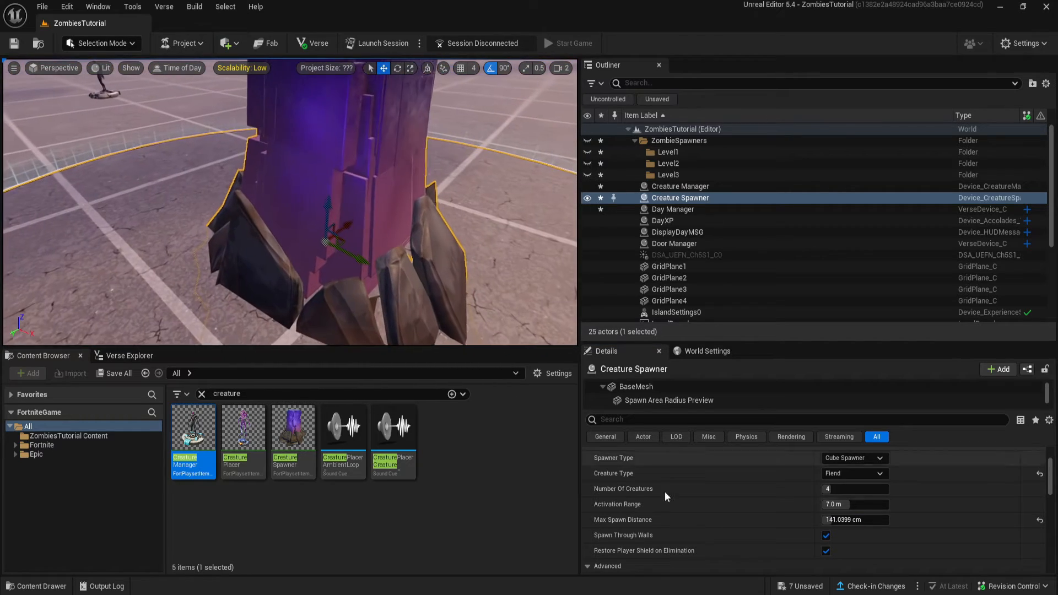
# Turn off Spawn Through Walls and Restore Player Shield on Elimination for the Creature Spawner.
pyautogui.scroll(-1, 636, 530)
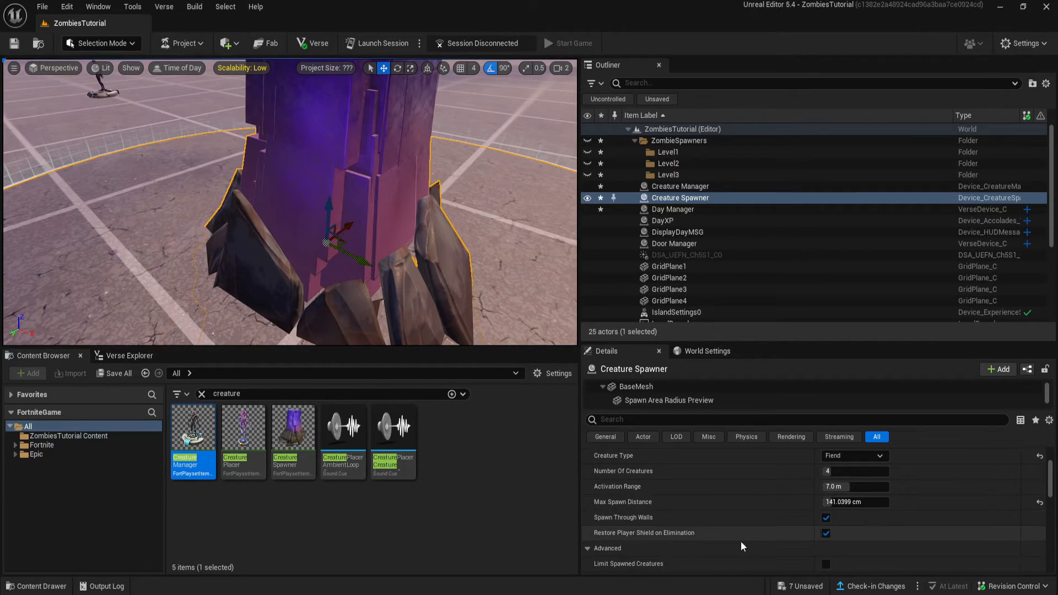
pyautogui.click(826, 521)
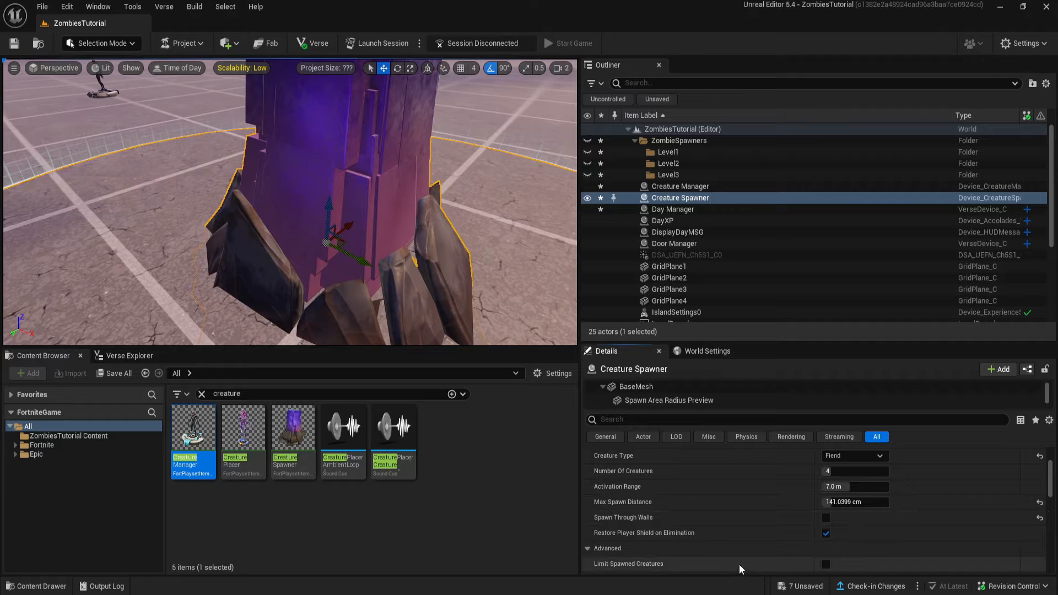
pyautogui.click(826, 534)
# Make the spawner invincible and disable Spawner Visibility, Damage Spawner After Spawn, Spawn Effects Visibility and Damage Structures At Spawn Location.
pyautogui.scroll(-2, 688, 531)
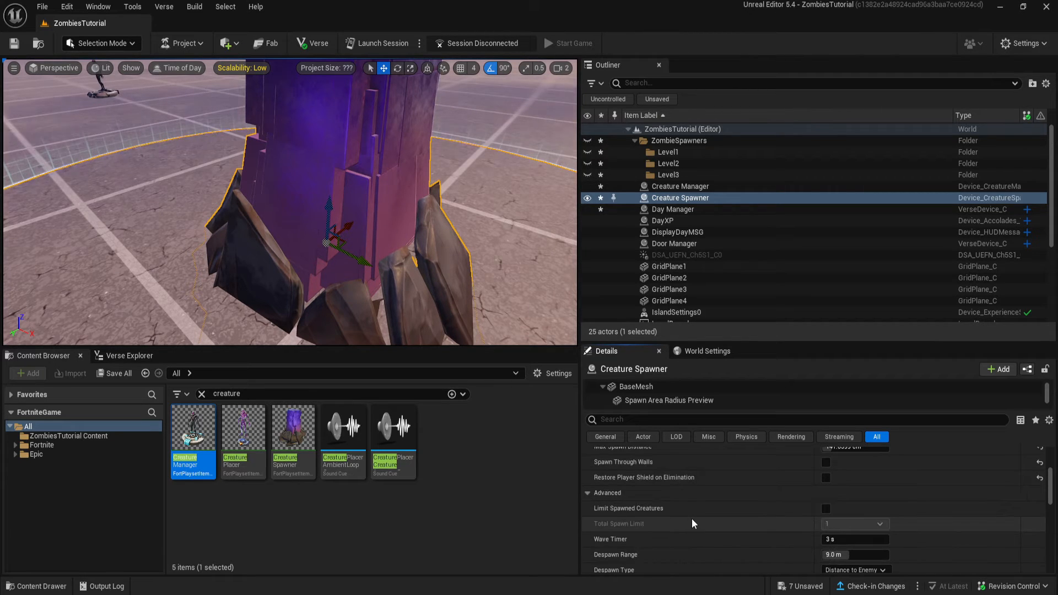
pyautogui.scroll(-2, 693, 518)
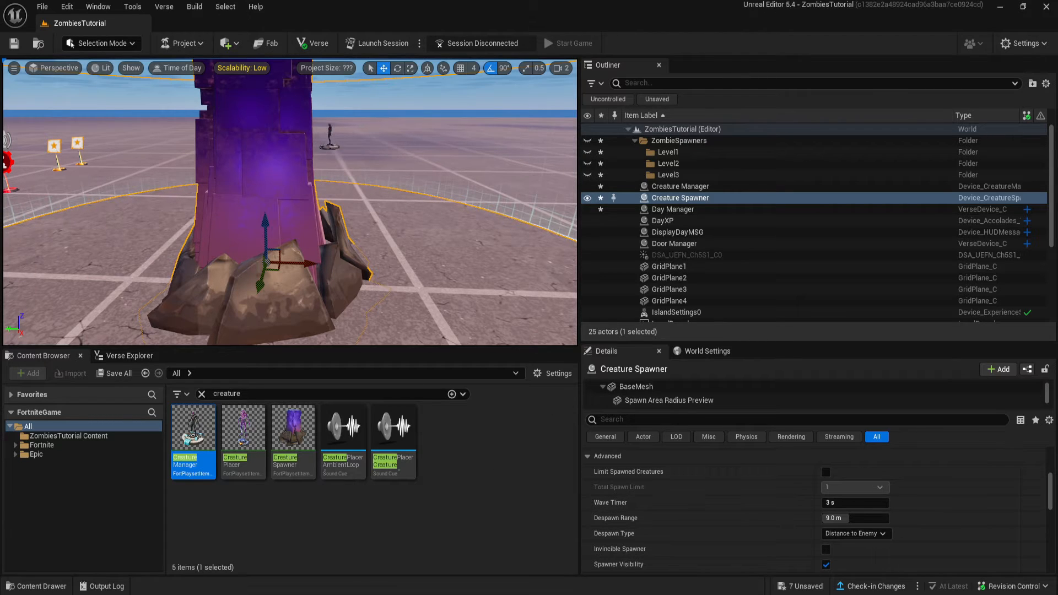
pyautogui.scroll(-2, 693, 513)
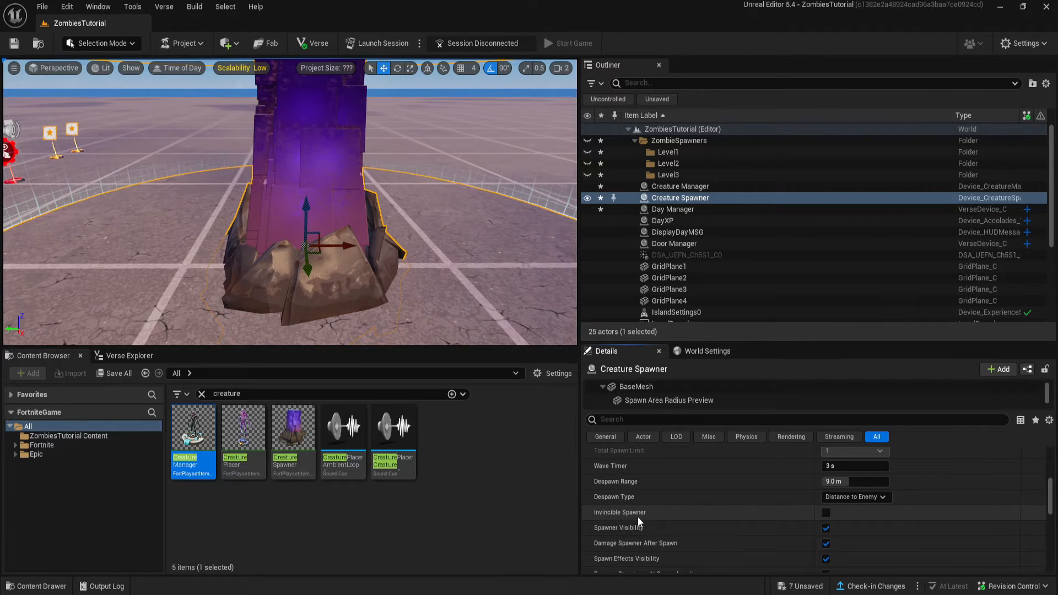
pyautogui.click(827, 513)
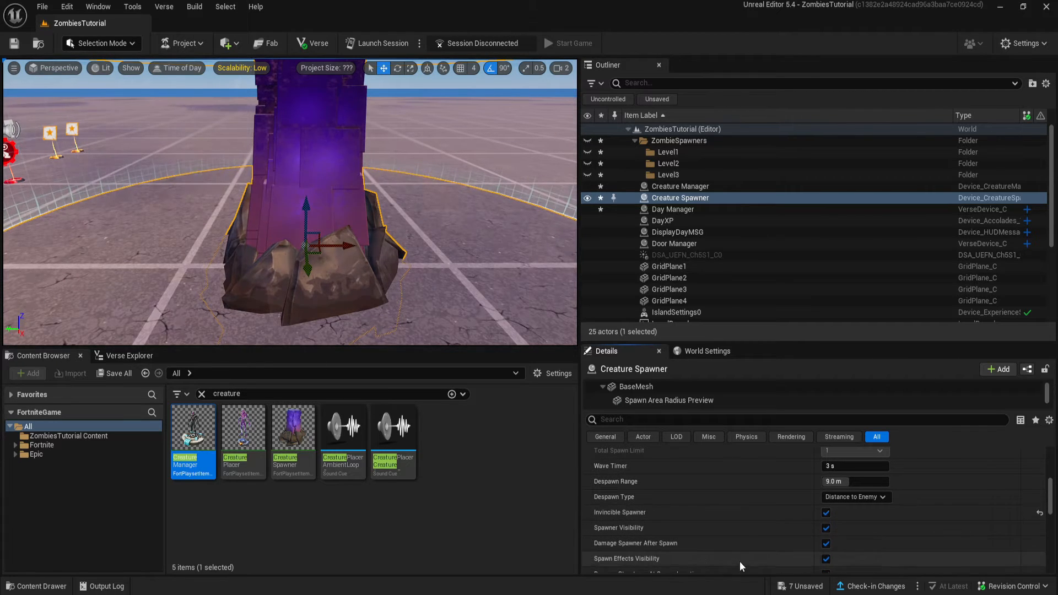
pyautogui.scroll(-1, 740, 561)
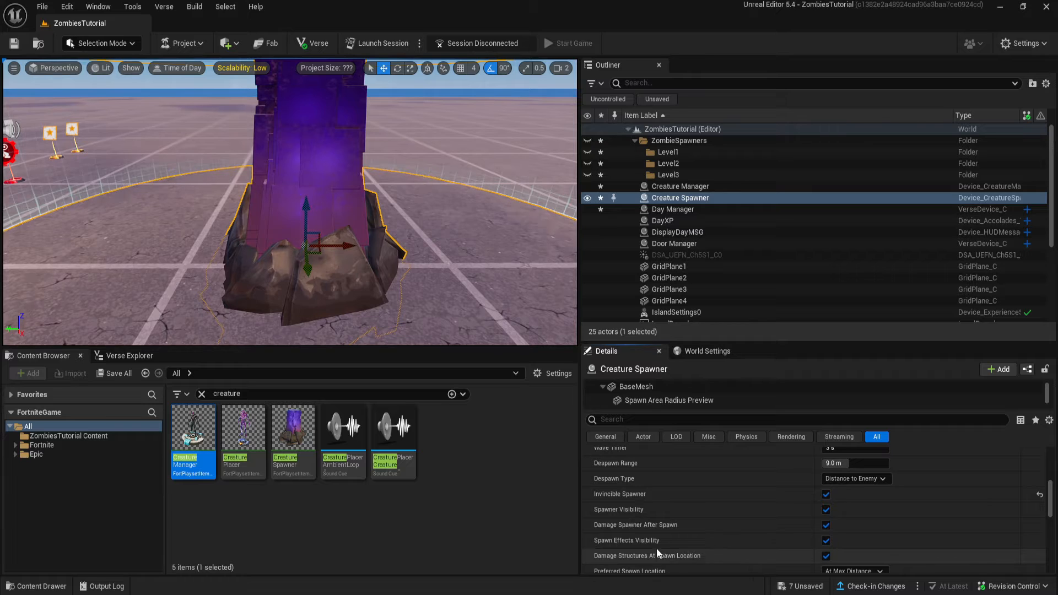
pyautogui.click(827, 511)
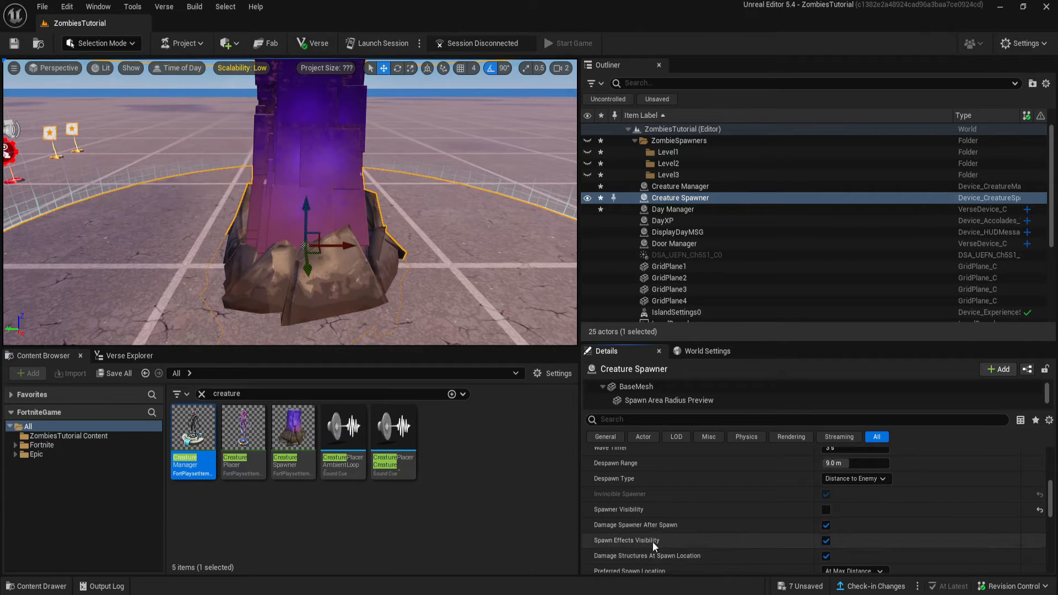
pyautogui.click(827, 526)
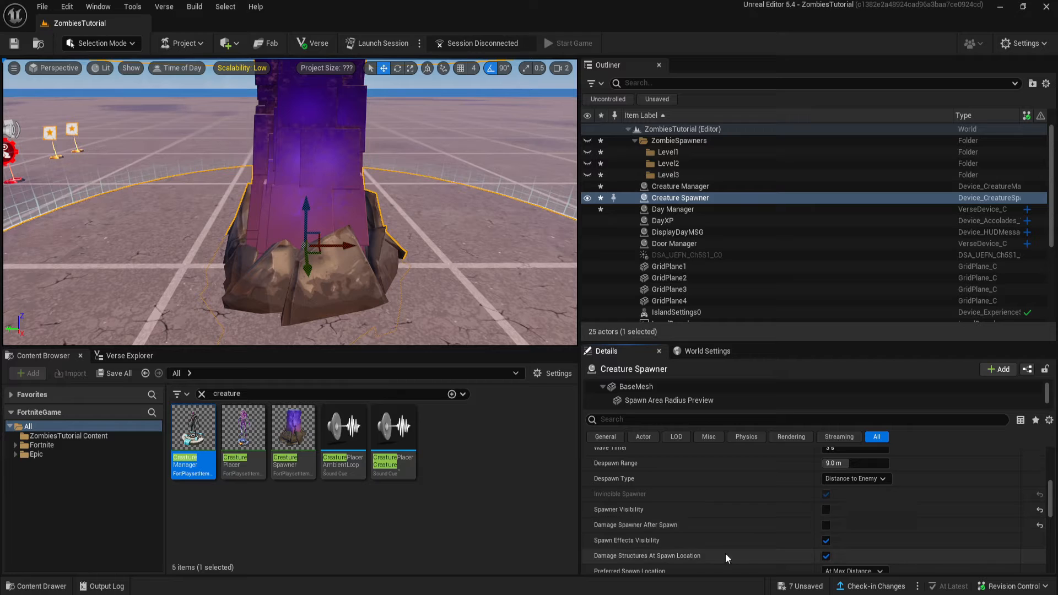
pyautogui.click(826, 541)
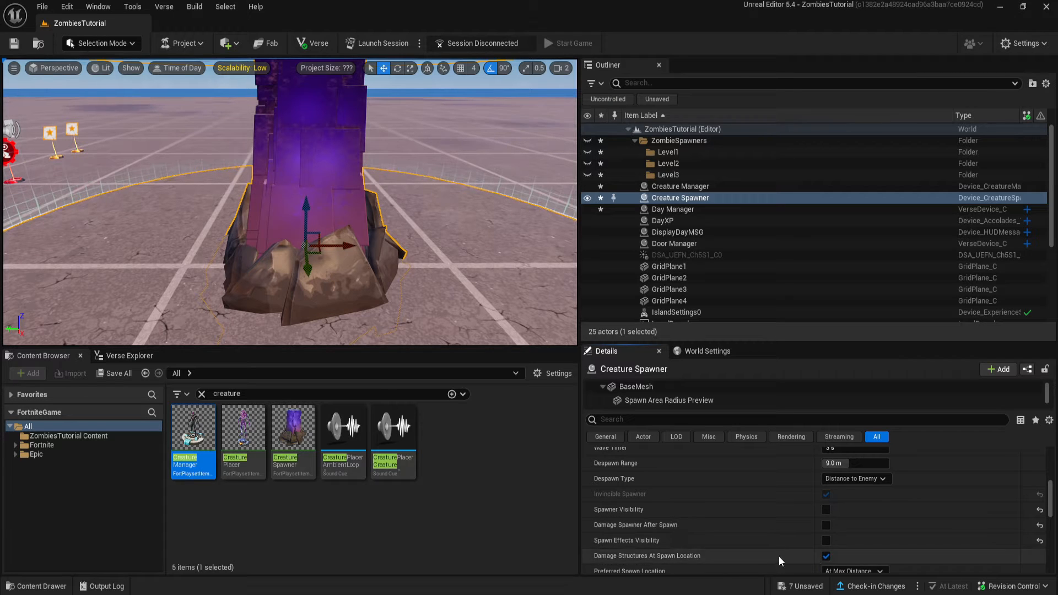
pyautogui.scroll(-1, 780, 558)
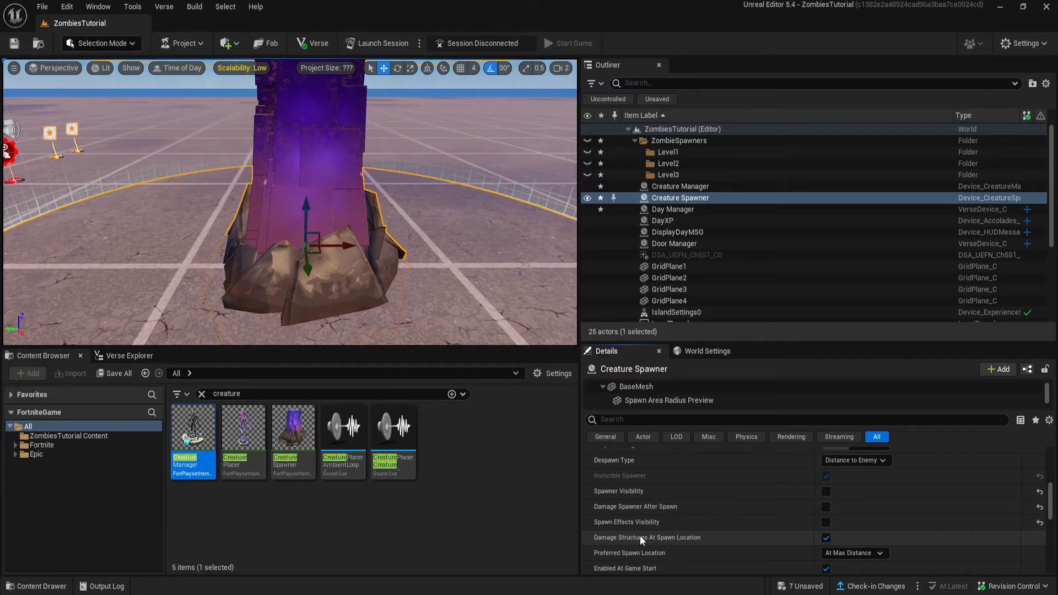
pyautogui.click(827, 538)
pyautogui.scroll(-2, 827, 543)
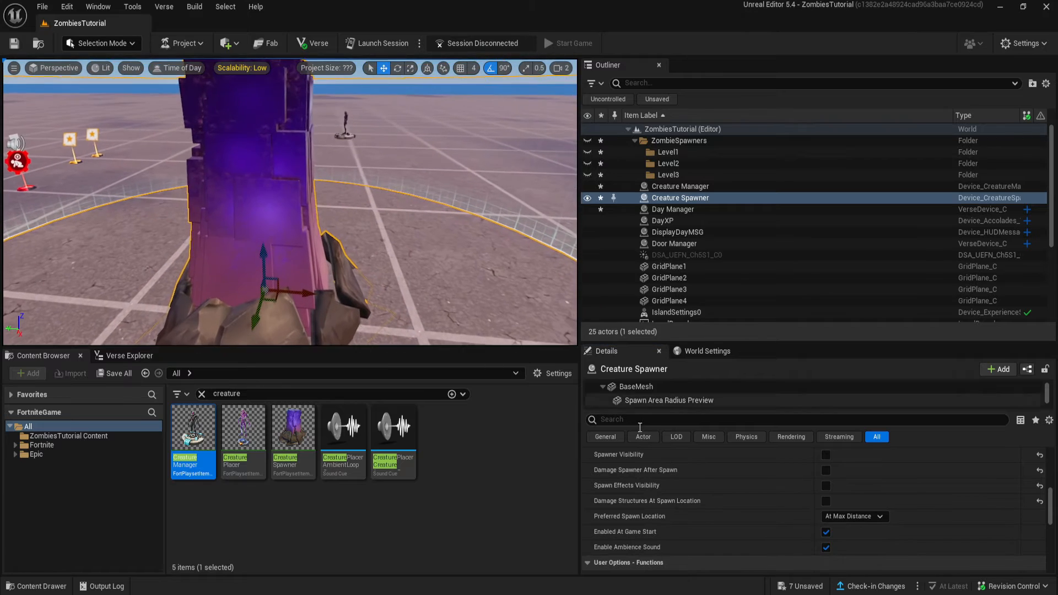
pyautogui.click(881, 517)
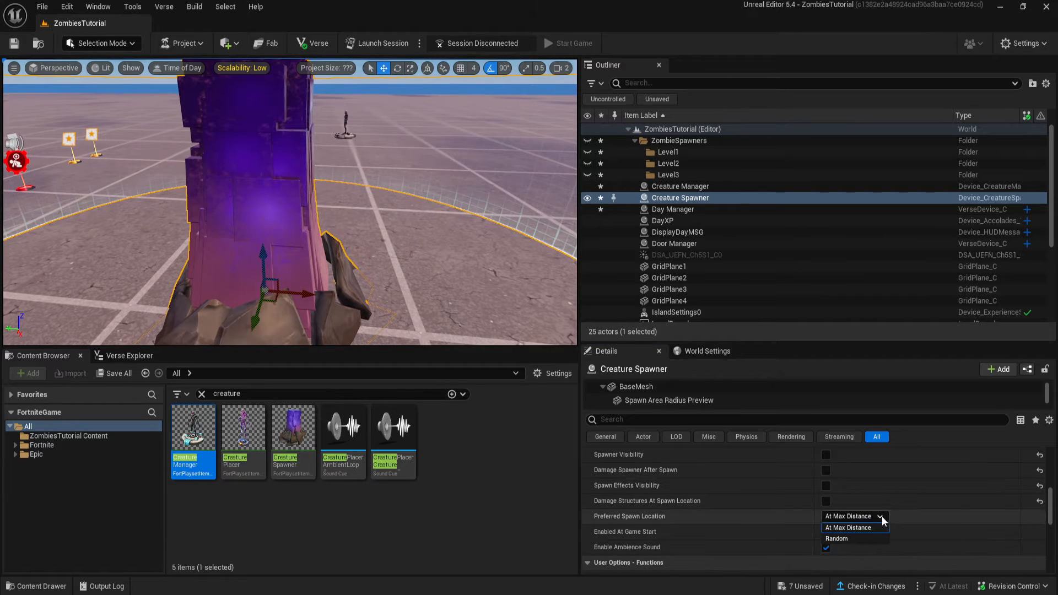
pyautogui.click(872, 540)
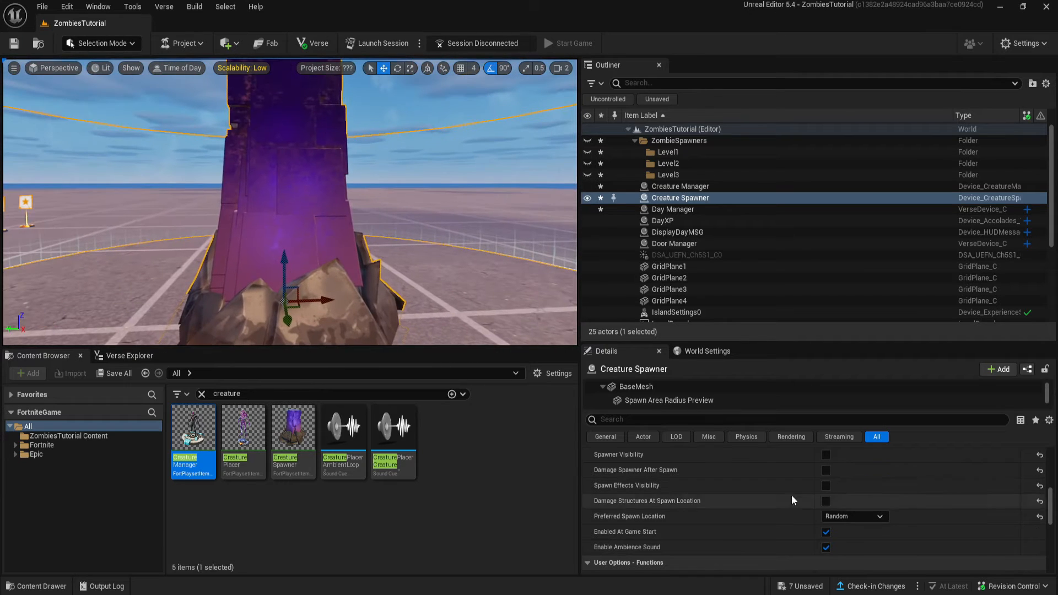
pyautogui.click(861, 517)
pyautogui.click(855, 529)
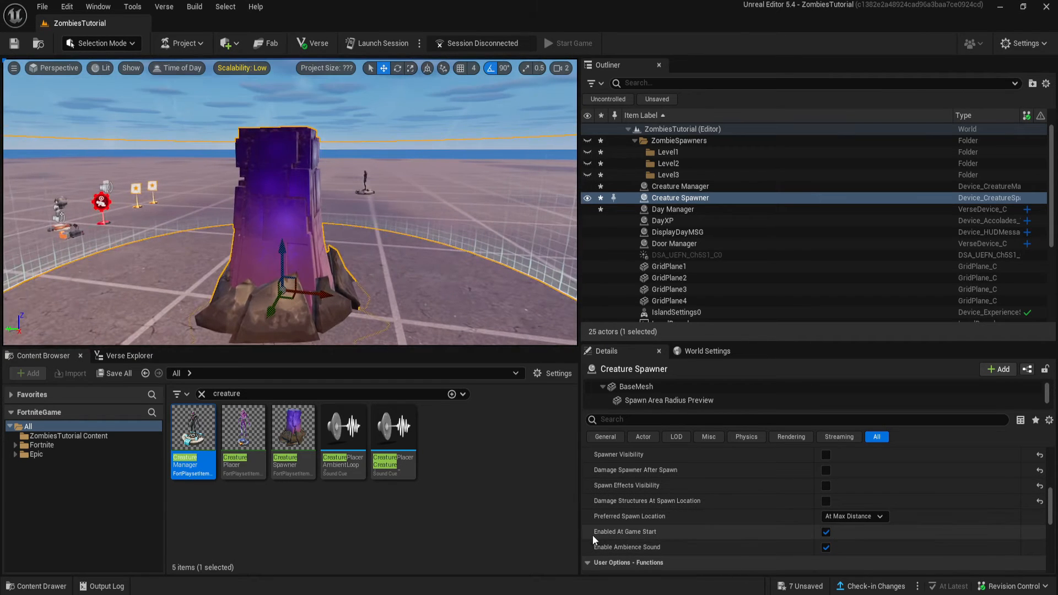
# Disable Enabled At Game Start and Enable Ambience Sound for the Creature Spawner.
pyautogui.click(828, 534)
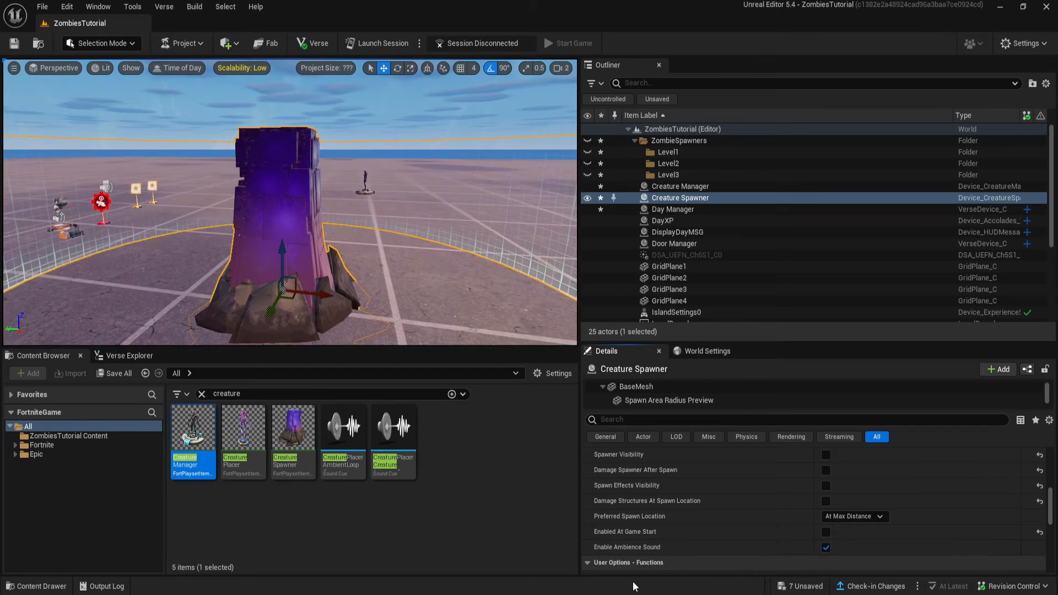
pyautogui.click(826, 548)
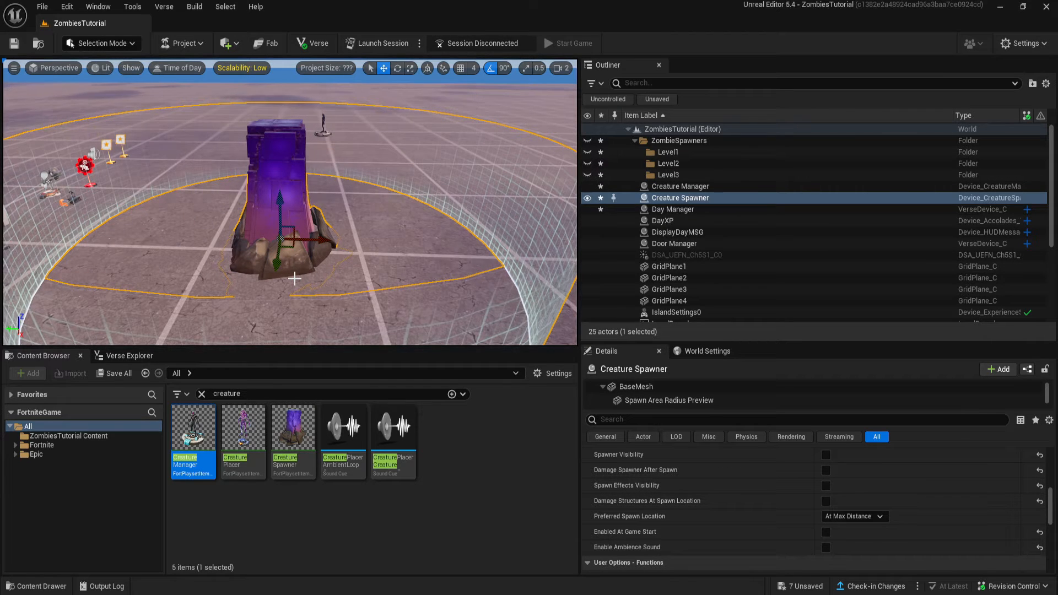
# Duplicate the configured Creature Spawner and position the copy on open ground clear of the original's radius.
pyautogui.moveTo(342, 235); pyautogui.dragTo(335, 255, button='right')
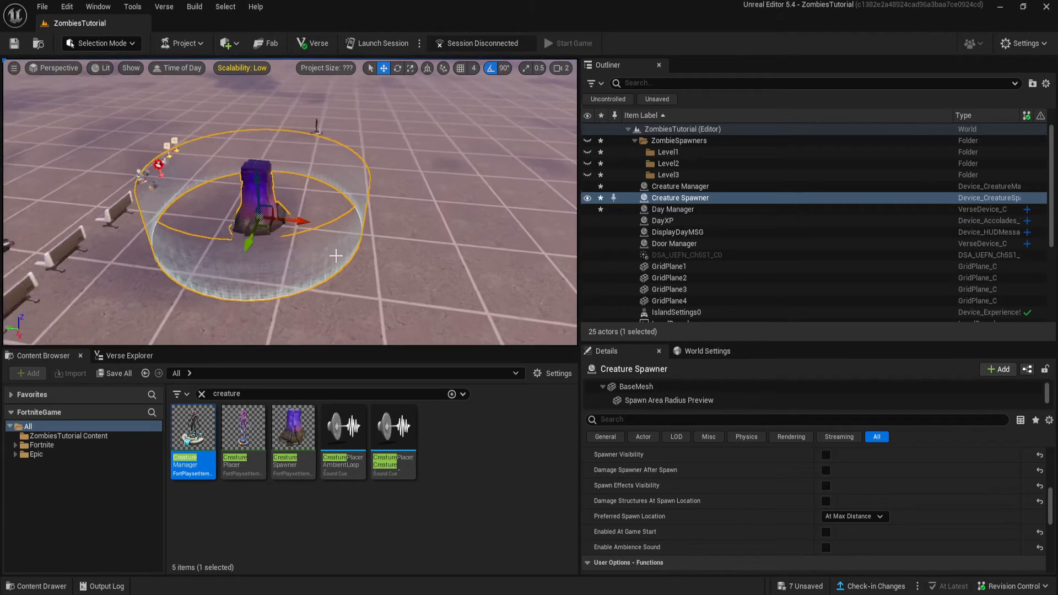
pyautogui.moveTo(277, 214); pyautogui.dragTo(269, 221, button='right')
pyautogui.keyDown('alt'); pyautogui.moveTo(267, 221); pyautogui.dragTo(543, 227); pyautogui.keyUp('alt')
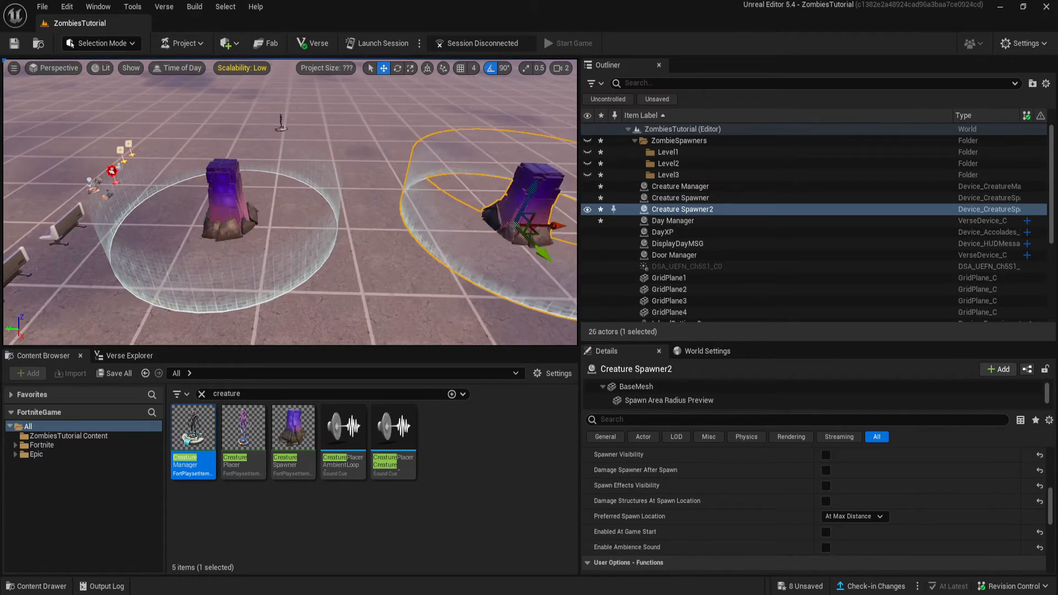
pyautogui.moveTo(310, 219); pyautogui.dragTo(310, 211, button='right')
pyautogui.moveTo(311, 211); pyautogui.dragTo(347, 259)
# Duplicate the second Creature Spawner and place the third one farther along the open ground.
pyautogui.moveTo(364, 237); pyautogui.dragTo(368, 233, button='right')
pyautogui.keyDown('alt'); pyautogui.moveTo(368, 233); pyautogui.dragTo(485, 232); pyautogui.keyUp('alt')
pyautogui.moveTo(485, 233); pyautogui.dragTo(407, 261, button='right')
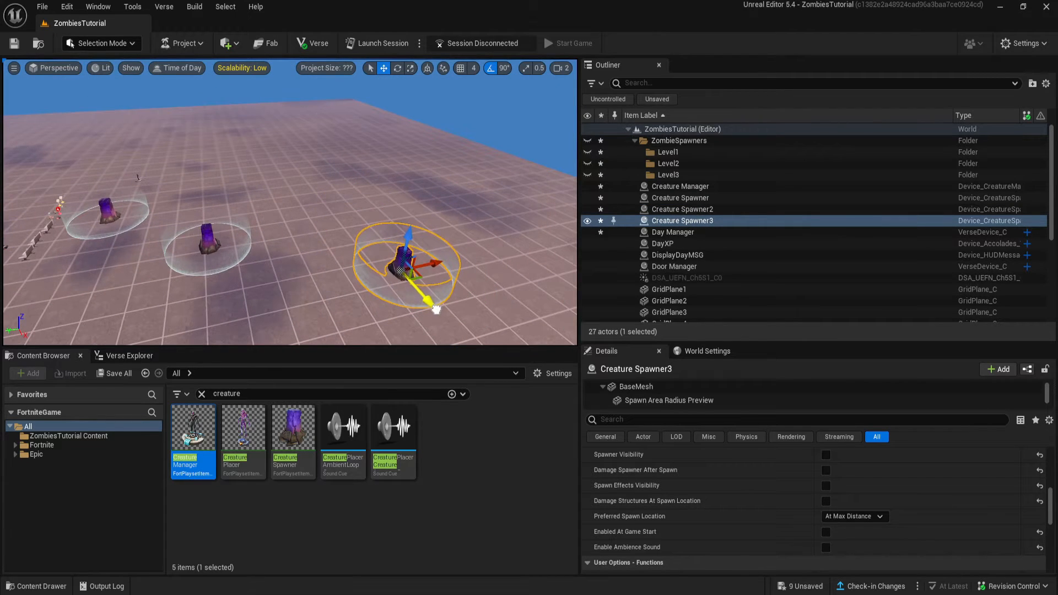
# Select all three Creature Spawners and move them into the Level1 folder under ZombieSpawners.
pyautogui.moveTo(454, 249); pyautogui.dragTo(287, 305, button='right')
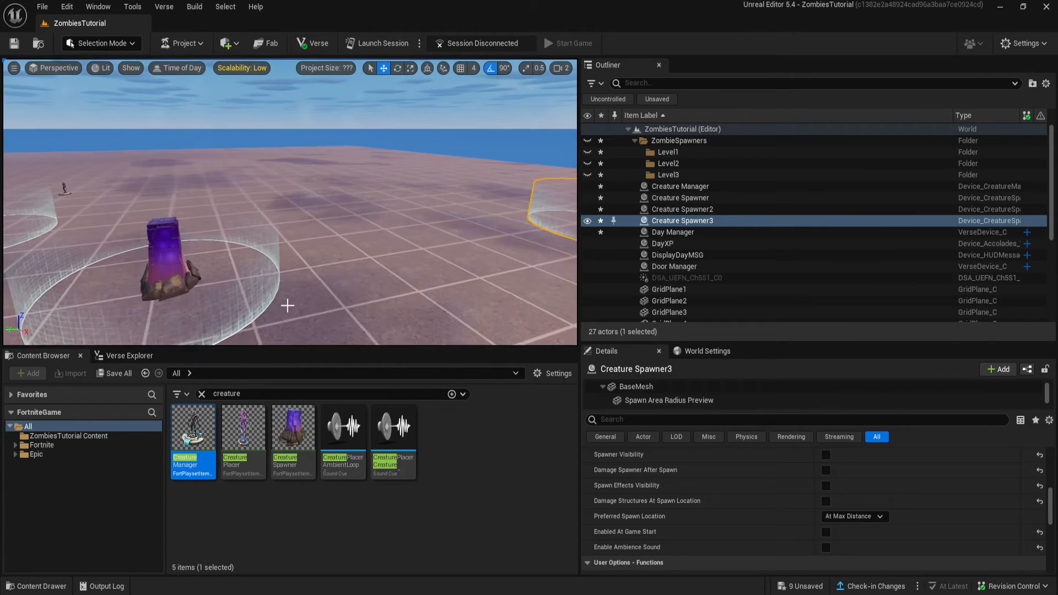
pyautogui.moveTo(287, 248); pyautogui.dragTo(317, 213, button='right')
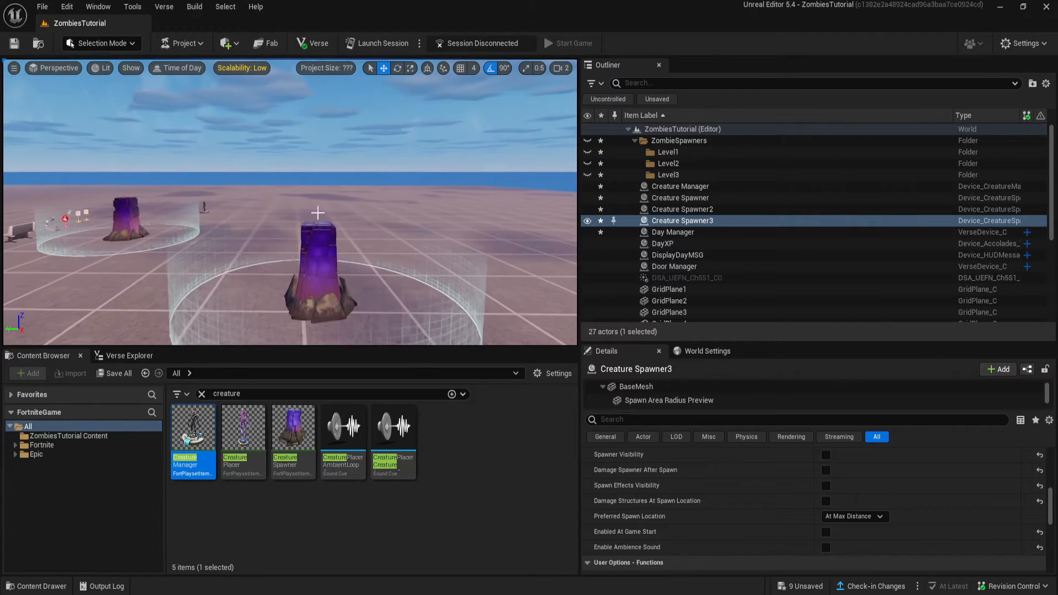
pyautogui.keyDown('shift'); pyautogui.click(693, 200); pyautogui.keyUp('shift')
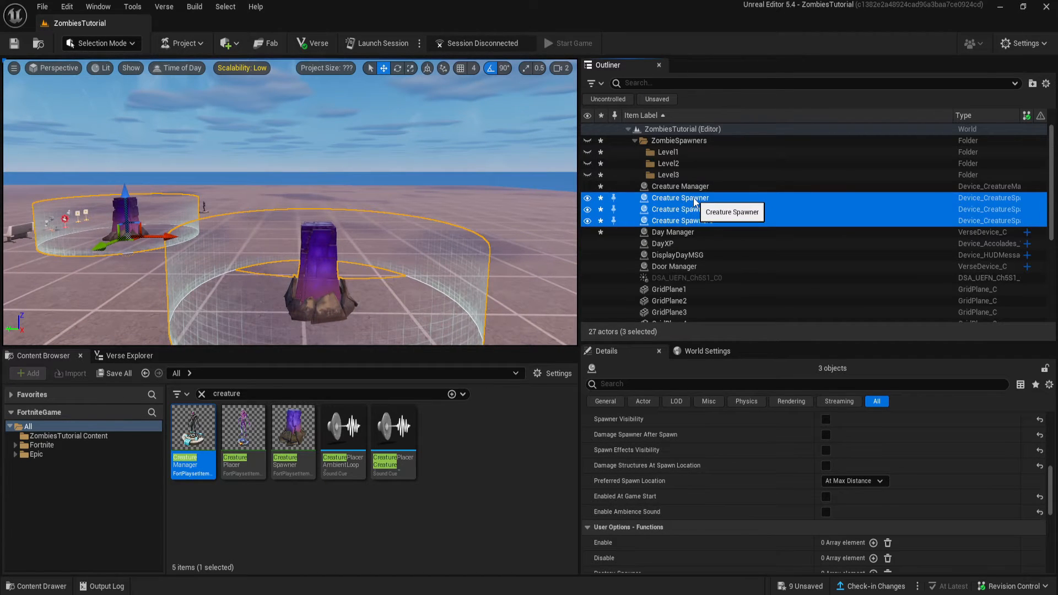
pyautogui.moveTo(694, 199); pyautogui.dragTo(672, 155)
# Rename the first Creature Spawner in the Level1 folder as Level1Spawner1.
pyautogui.click(745, 163)
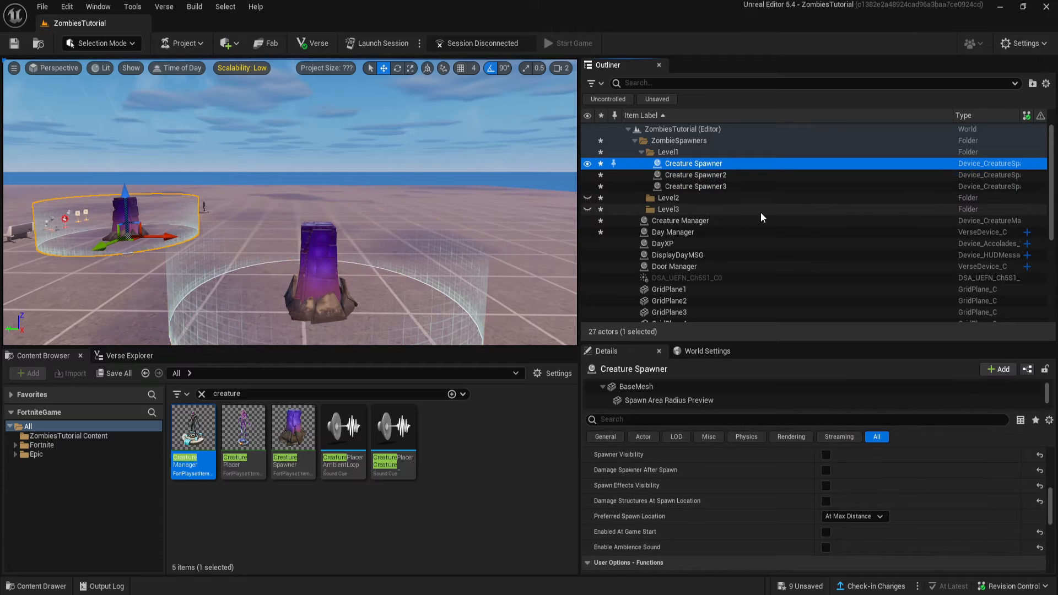
pyautogui.press('F2')
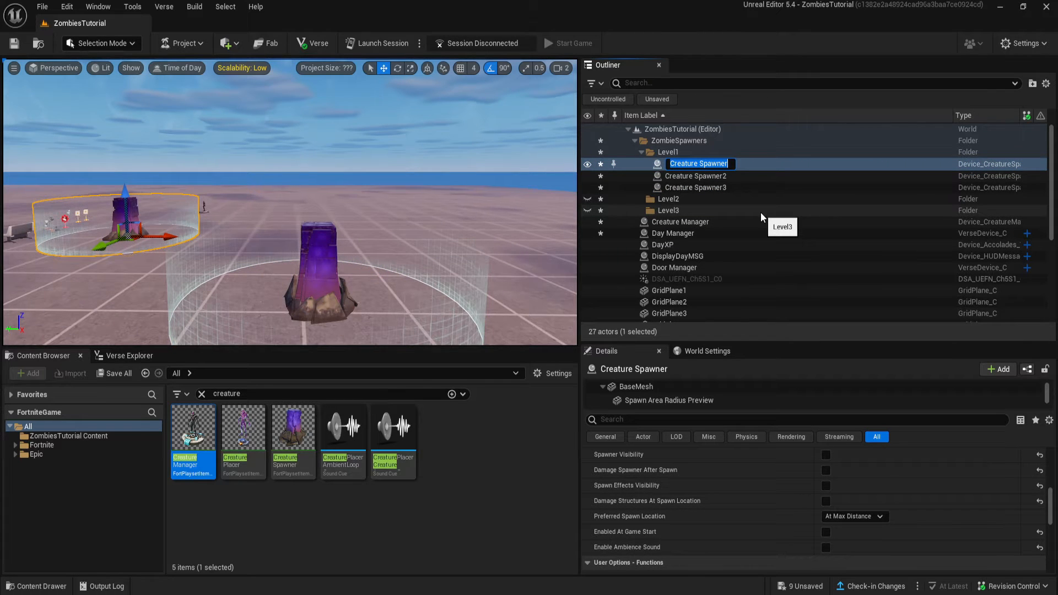
pyautogui.write('Level1')
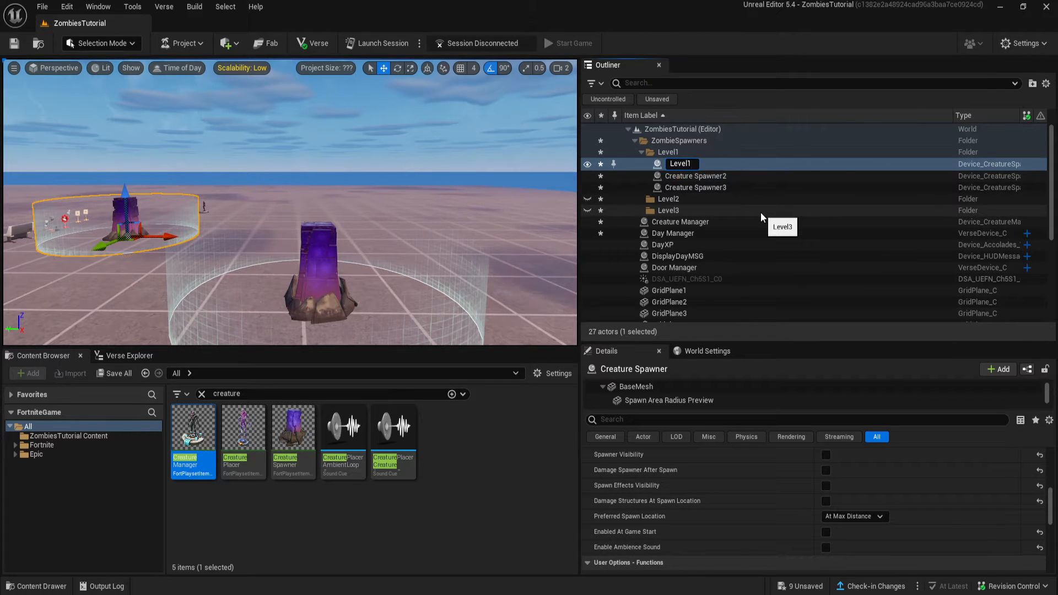
pyautogui.write('Spawner1')
pyautogui.press('Return')
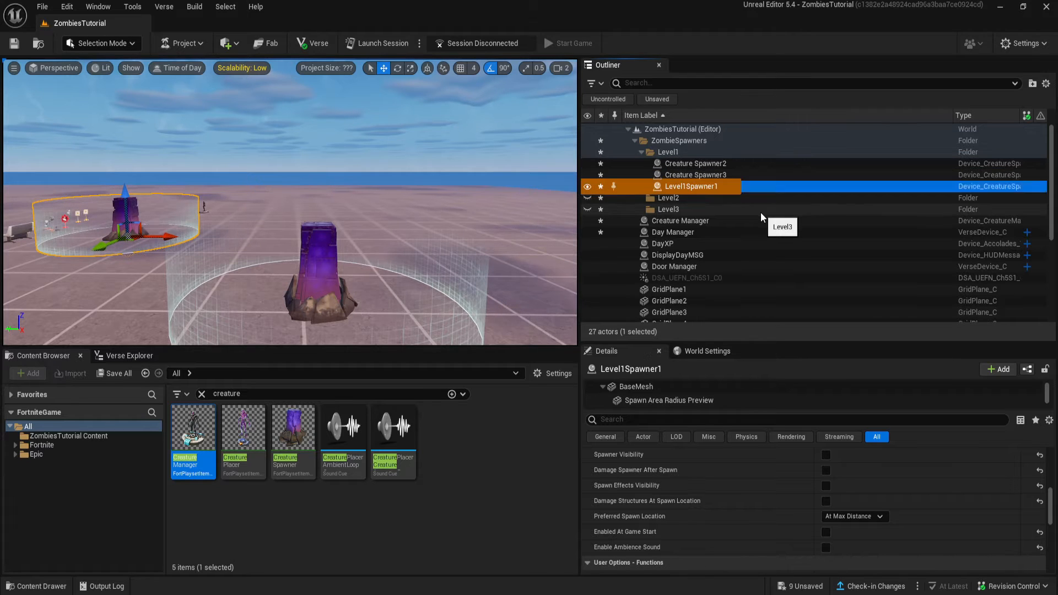
# Rename Creature Spawner2 in the Level1 folder as Level1Spawner2.
pyautogui.click(829, 164)
pyautogui.press('F2')
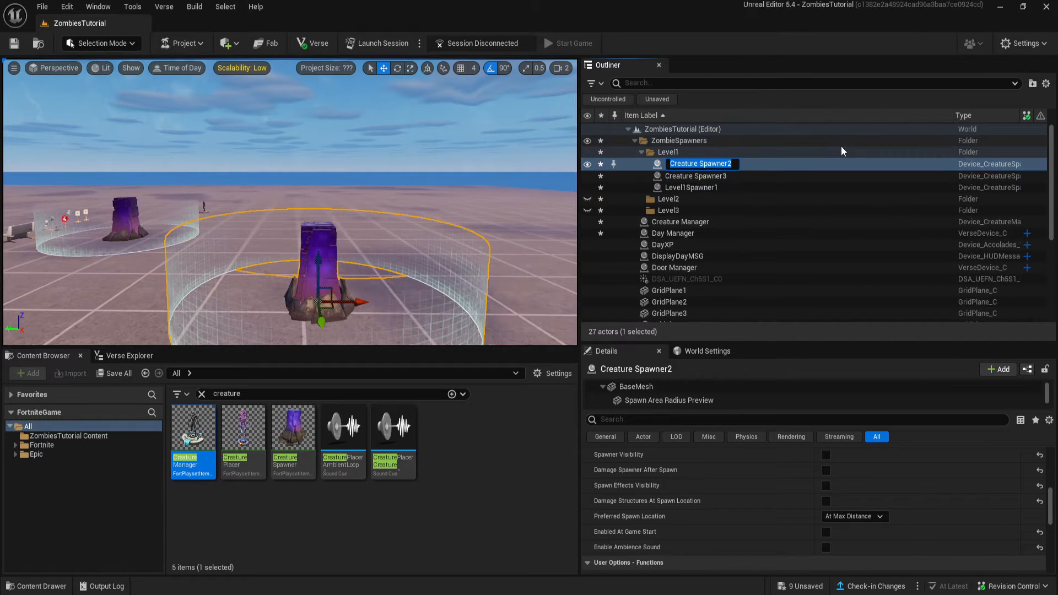
pyautogui.write('Leav')
pyautogui.press('BackSpace')
pyautogui.press('BackSpace')
pyautogui.write('ve')
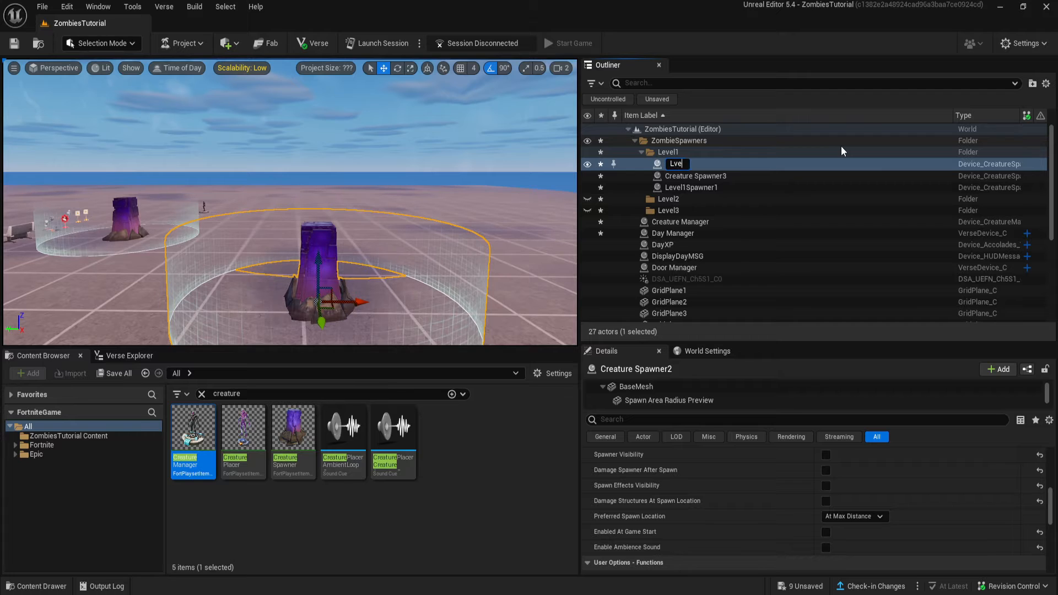
pyautogui.write('l2')
pyautogui.press('BackSpace')
pyautogui.write('1Spawner2')
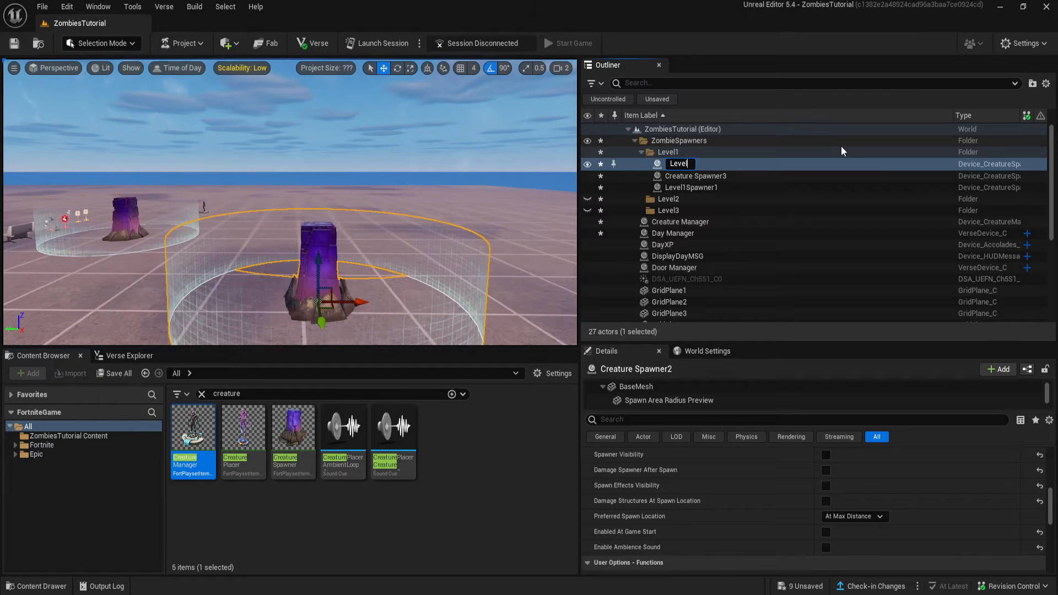
pyautogui.press('Return')
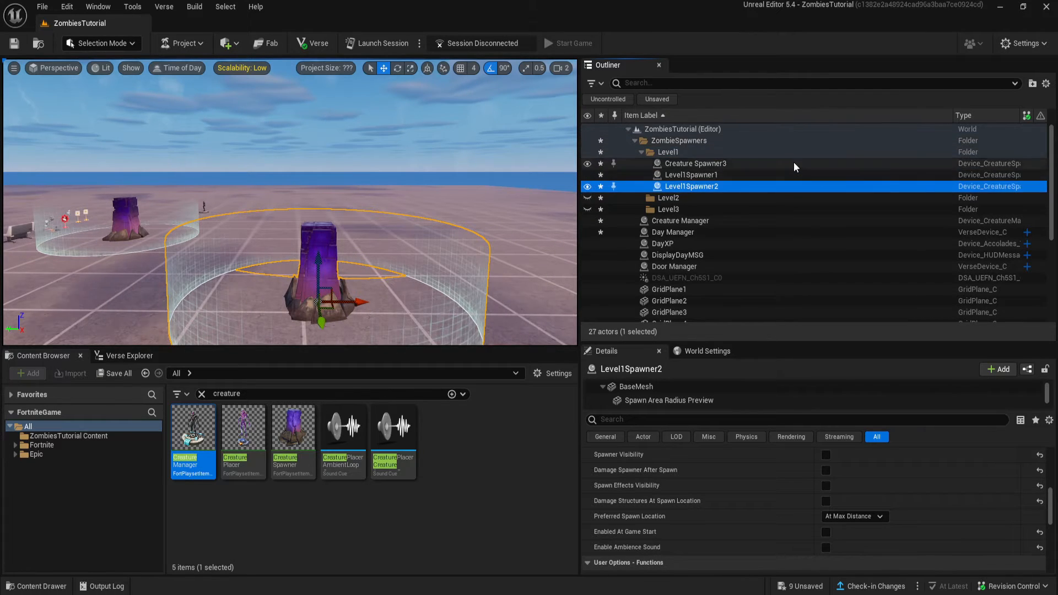
# Rename Creature Spawner3 in the Level1 folder as Level1Spawner3.
pyautogui.click(794, 163)
pyautogui.press('F2')
pyautogui.write('Level')
pyautogui.write('1Spawner3')
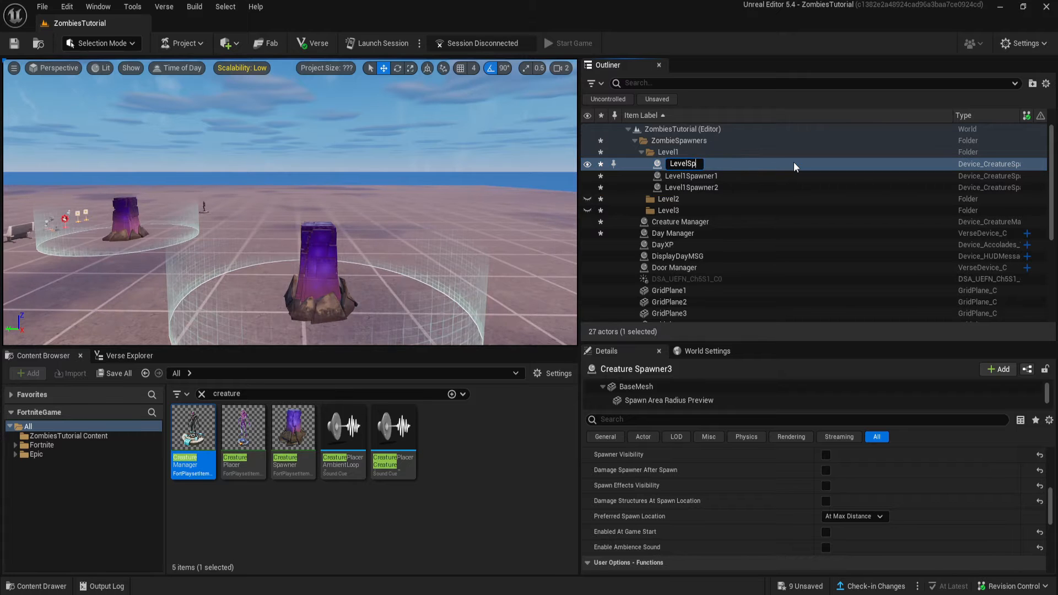
pyautogui.press('Return')
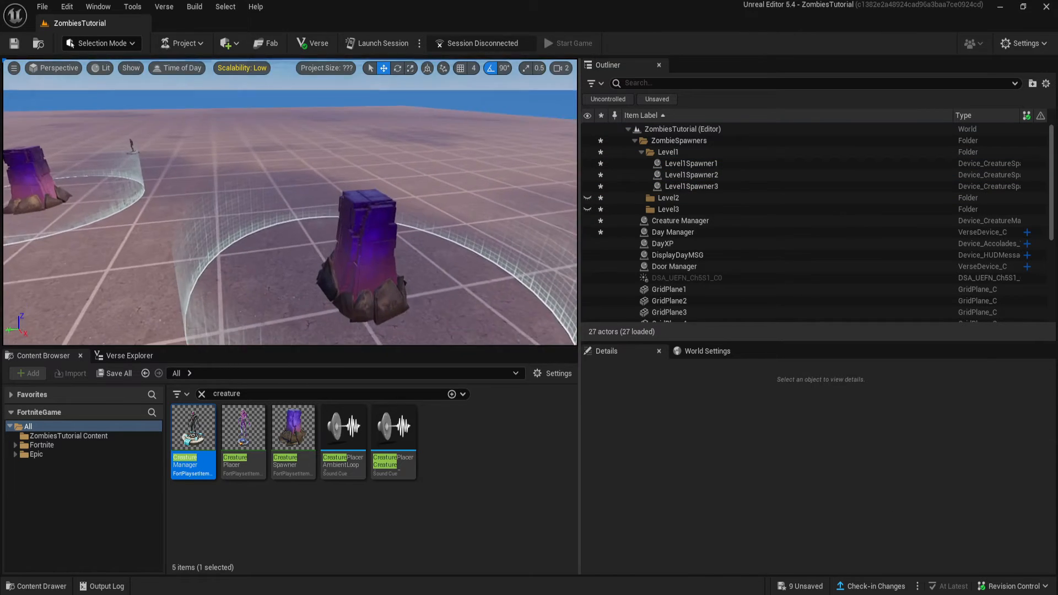
# Select the three Level1 spawners together in the scene and duplicate them straight up, above the originals.
pyautogui.moveTo(291, 202)
pyautogui.mouseDown(button='right')
pyautogui.moveTo(287, 243)
pyautogui.moveTo(231, 204)
pyautogui.moveTo(275, 191)
pyautogui.mouseUp(button='right')
pyautogui.moveTo(358, 232); pyautogui.dragTo(388, 222, button='right')
pyautogui.click(361, 233)
pyautogui.keyDown('ctrl'); pyautogui.click(360, 233); pyautogui.keyUp('ctrl')
pyautogui.keyDown('ctrl'); pyautogui.click(265, 214); pyautogui.keyUp('ctrl')
pyautogui.moveTo(266, 214); pyautogui.dragTo(226, 218, button='right')
pyautogui.moveTo(377, 191); pyautogui.dragTo(375, 191, button='right')
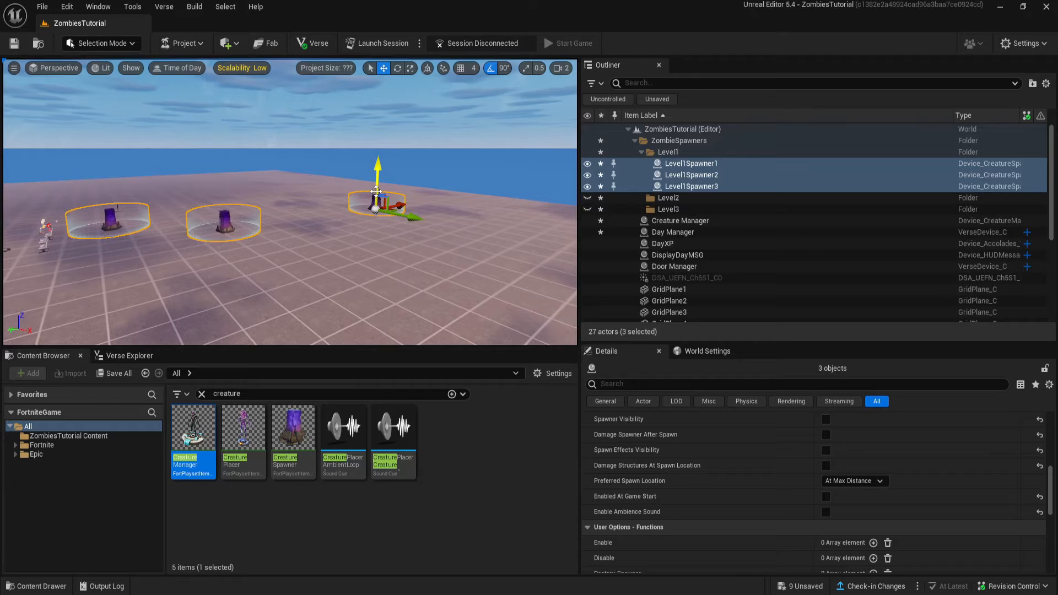
pyautogui.keyDown('alt'); pyautogui.moveTo(377, 177); pyautogui.dragTo(376, 149); pyautogui.keyUp('alt')
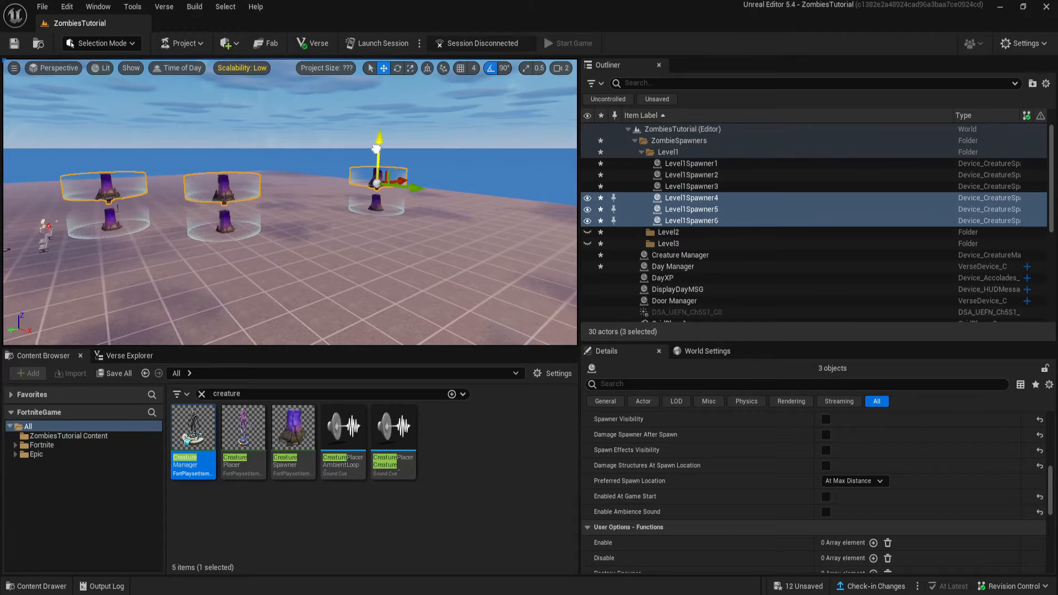
# Move the three duplicated spawners from the Level1 folder into the Level2 folder.
pyautogui.moveTo(385, 148); pyautogui.dragTo(413, 172, button='right')
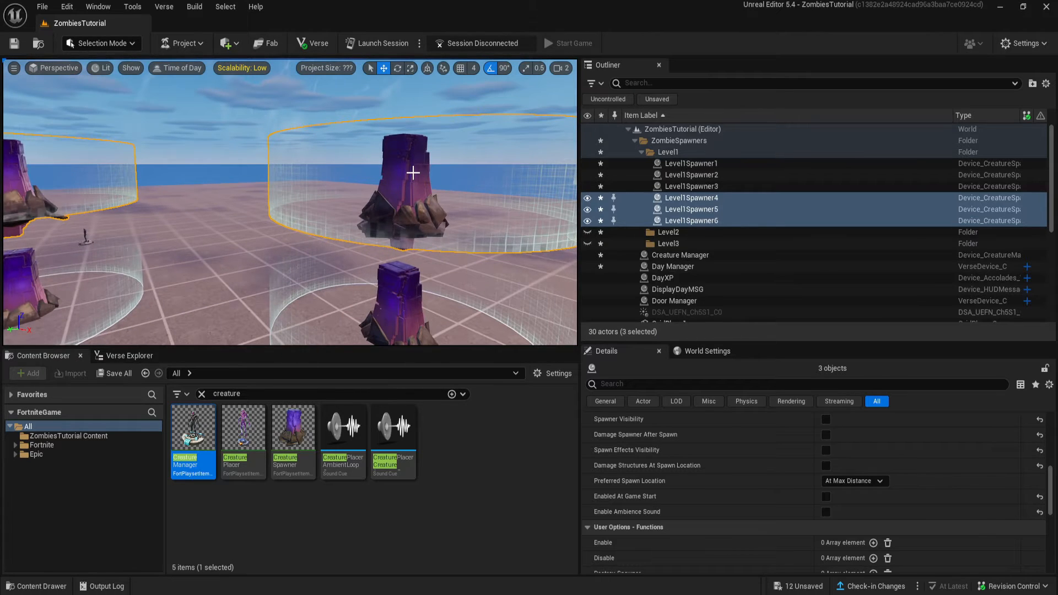
pyautogui.press('f')
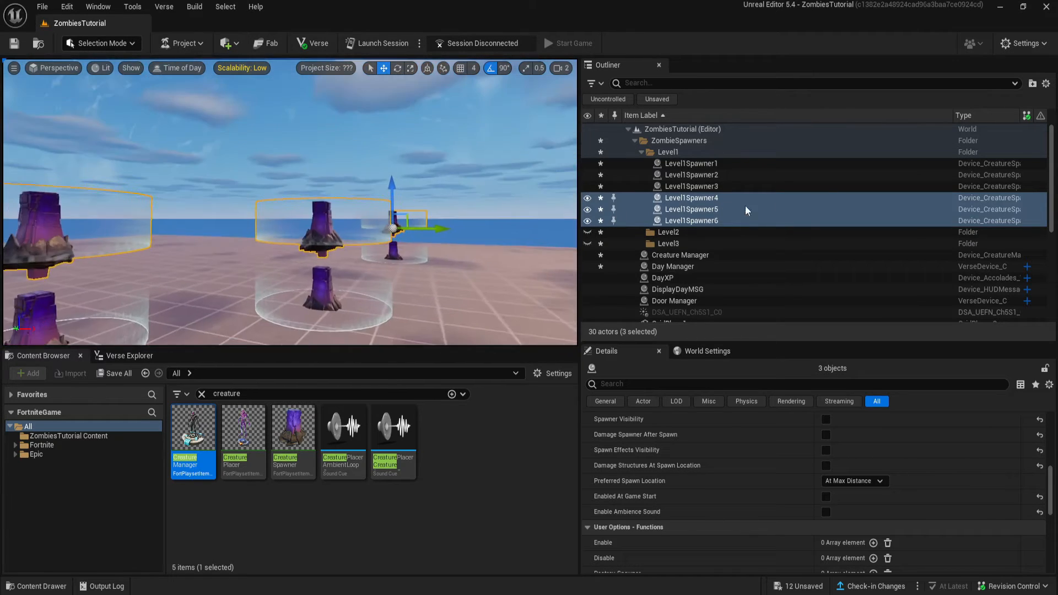
pyautogui.moveTo(692, 204); pyautogui.dragTo(670, 232)
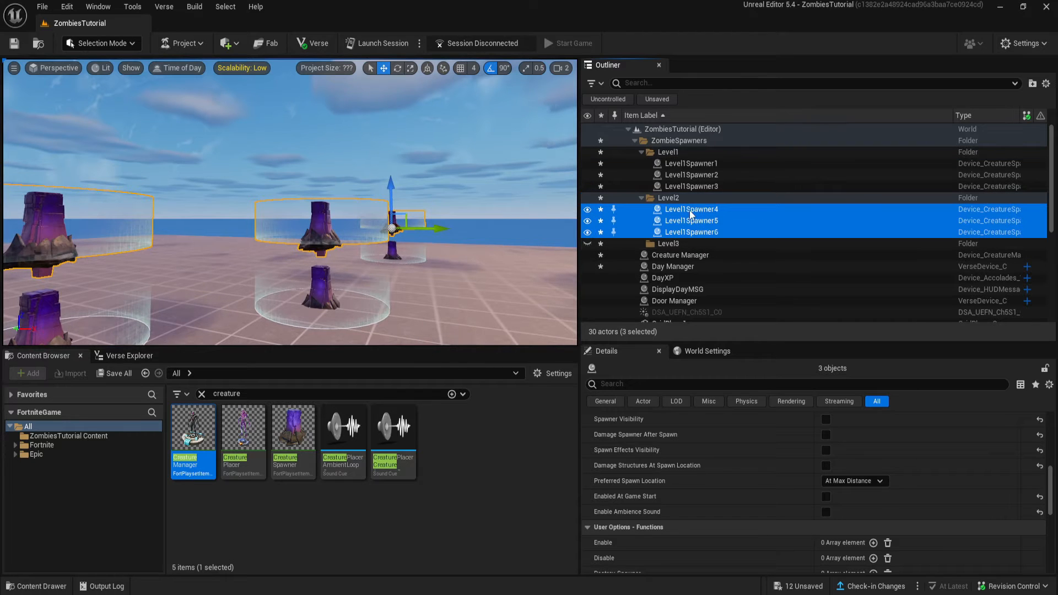
# Rename Level1Spawner4 in the Level2 folder as Level2Spawner1.
pyautogui.click(751, 209)
pyautogui.press('F2')
pyautogui.press('Home')
pyautogui.press('Right')
pyautogui.press('Right')
pyautogui.press('Right')
pyautogui.press('Right')
pyautogui.press('Right')
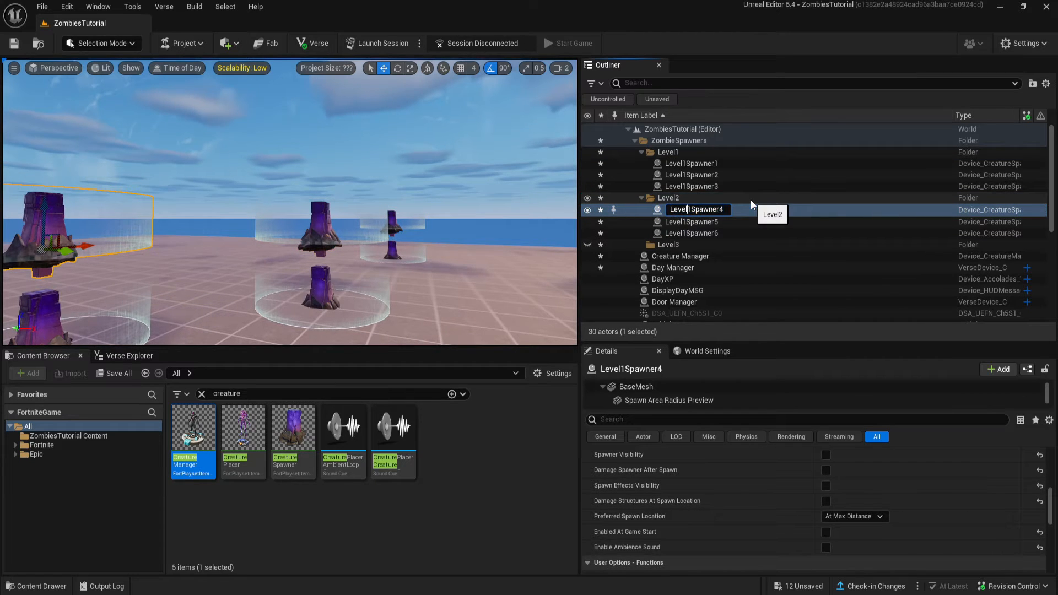
pyautogui.press('BackSpace')
pyautogui.write('2')
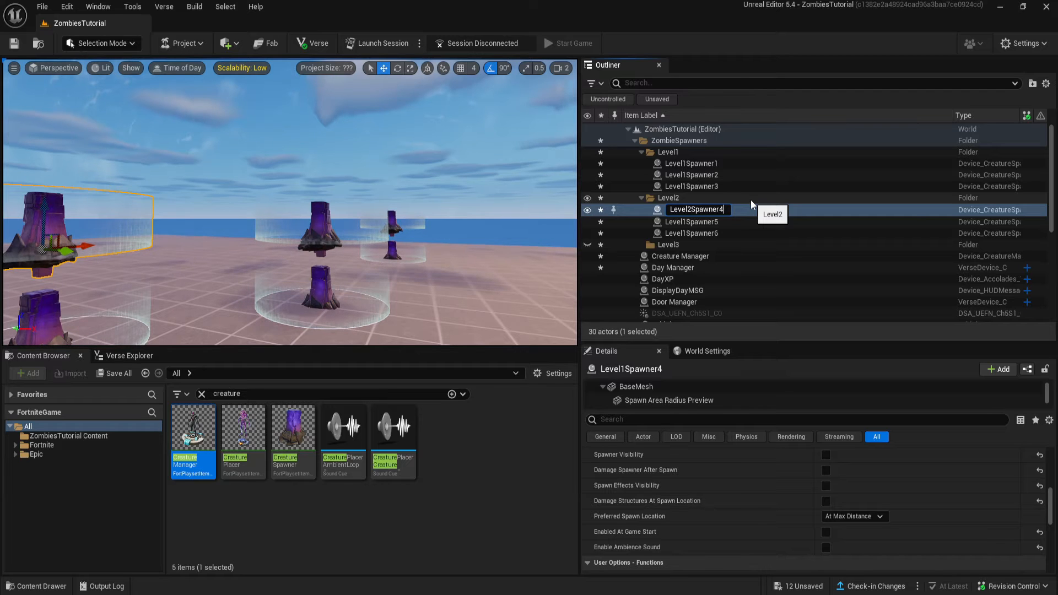
pyautogui.press('Return')
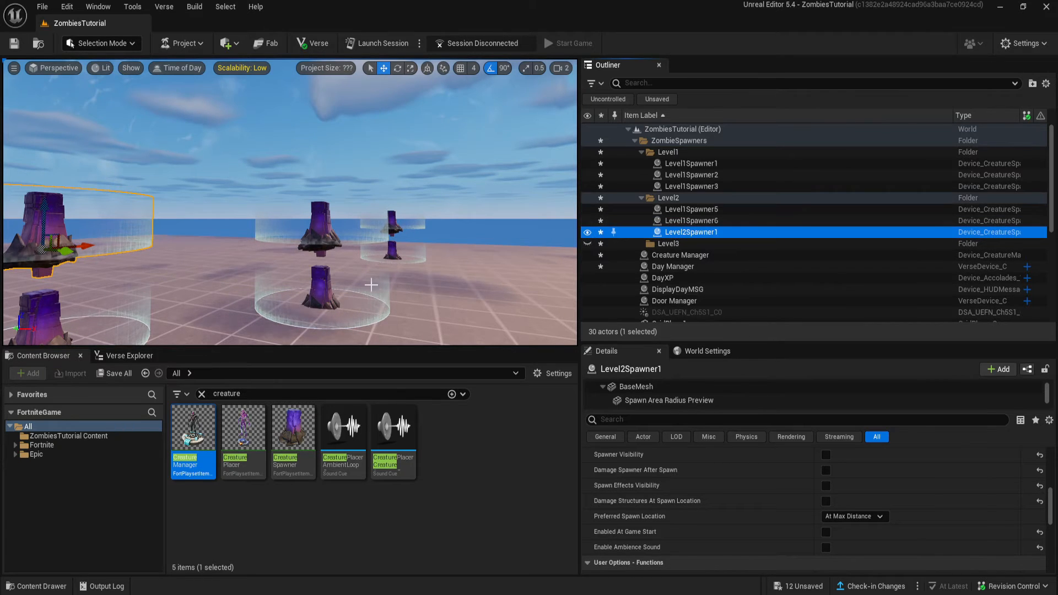
# Rename Level1Spawner6 in the Level2 folder as Level2Spawner3.
pyautogui.press('f')
pyautogui.moveTo(291, 202); pyautogui.dragTo(392, 309, button='right')
pyautogui.click(788, 220)
pyautogui.press('F2')
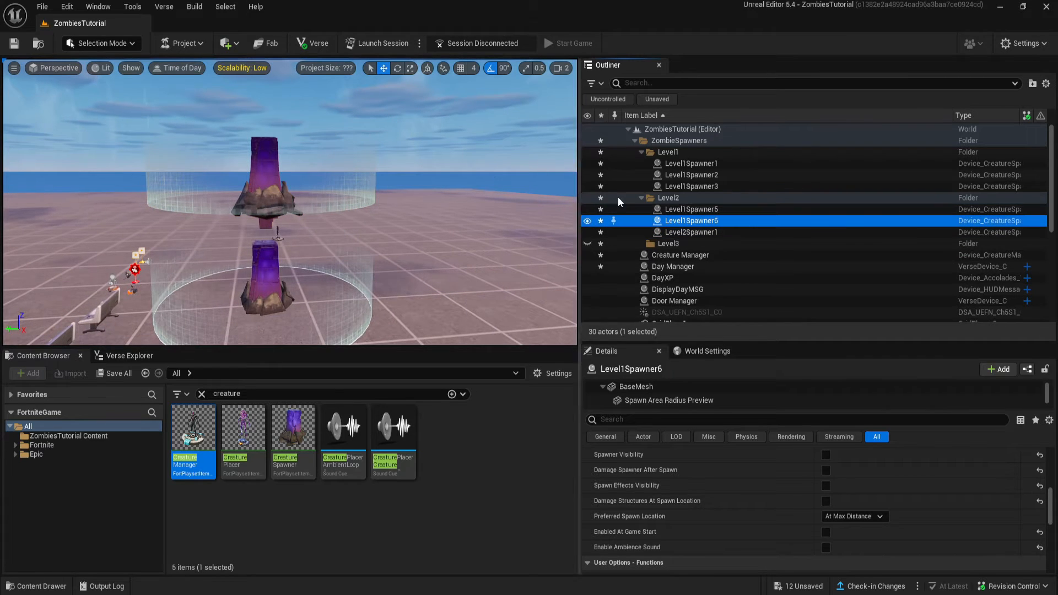
pyautogui.press('BackSpace')
pyautogui.write('3')
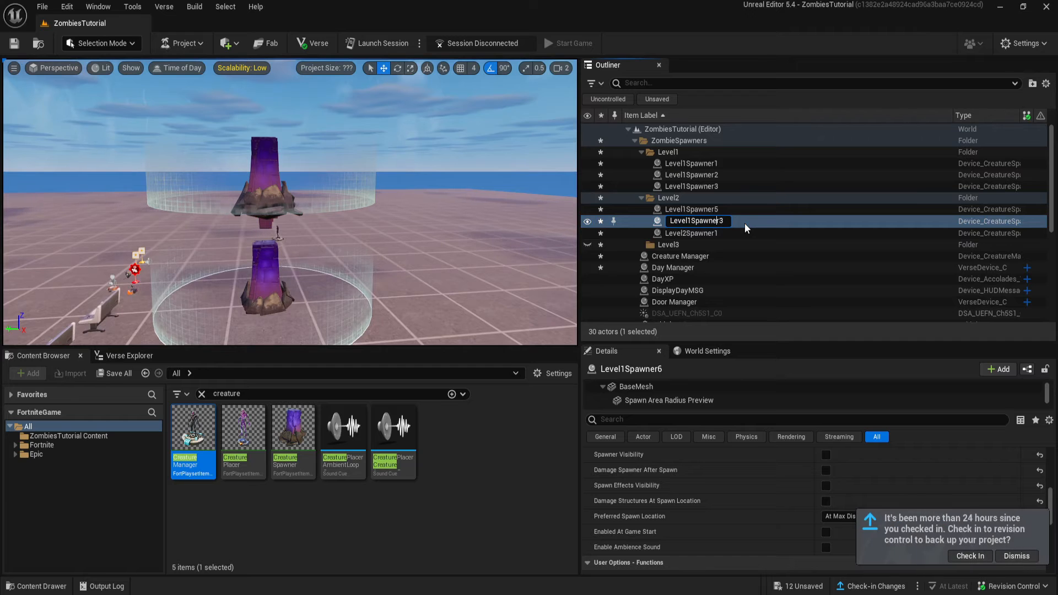
pyautogui.press('BackSpace')
pyautogui.write('2')
pyautogui.press('Return')
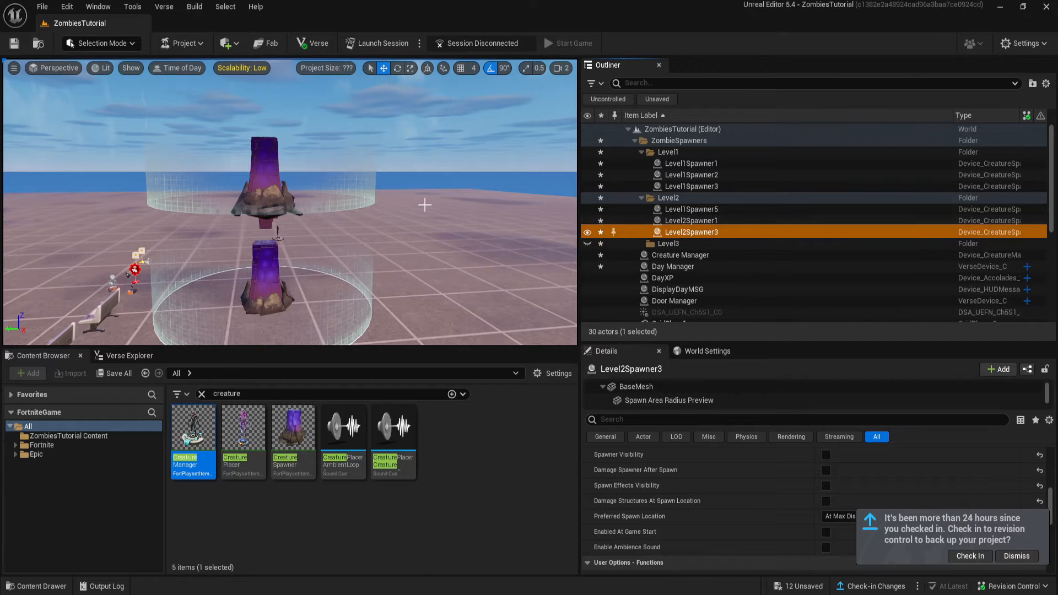
# Rename Level1Spawner5 in the Level2 folder as Level2Spawner2.
pyautogui.press('f')
pyautogui.click(706, 208)
pyautogui.click(706, 205)
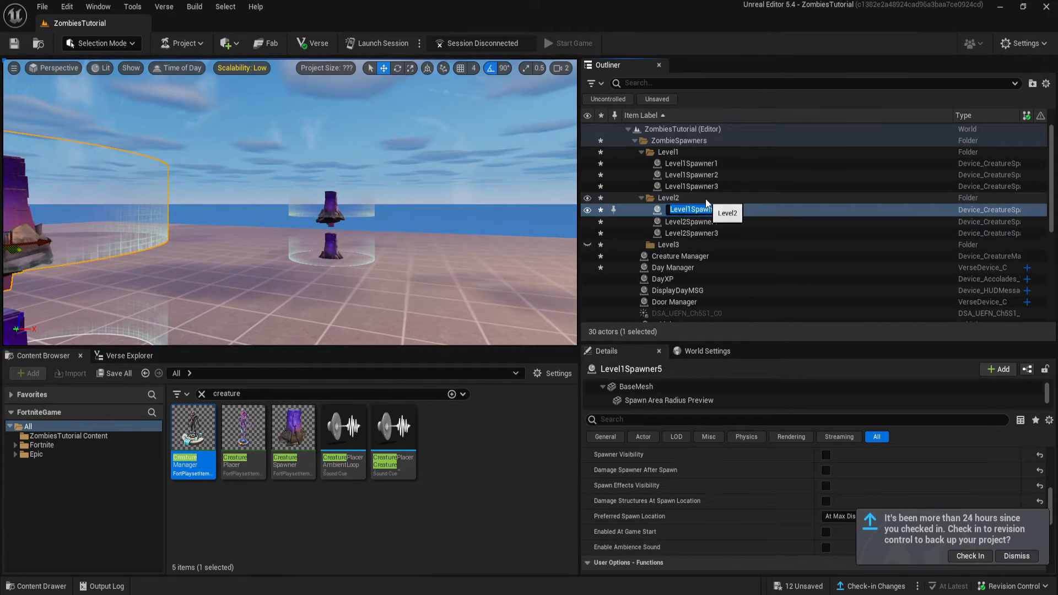
pyautogui.press('BackSpace')
pyautogui.write('2')
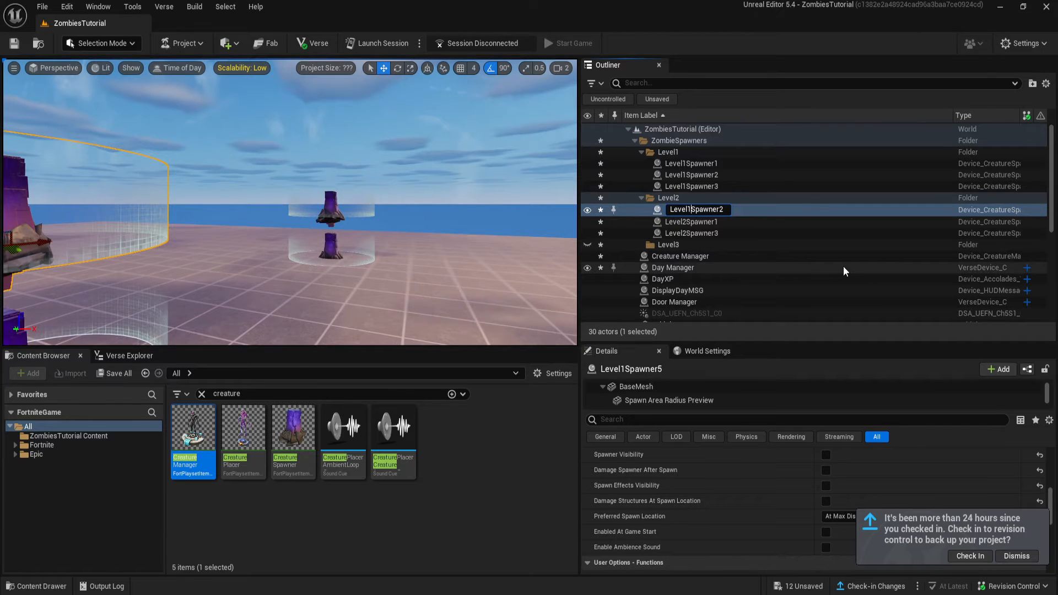
pyautogui.press('BackSpace')
pyautogui.write('2')
pyautogui.press('Return')
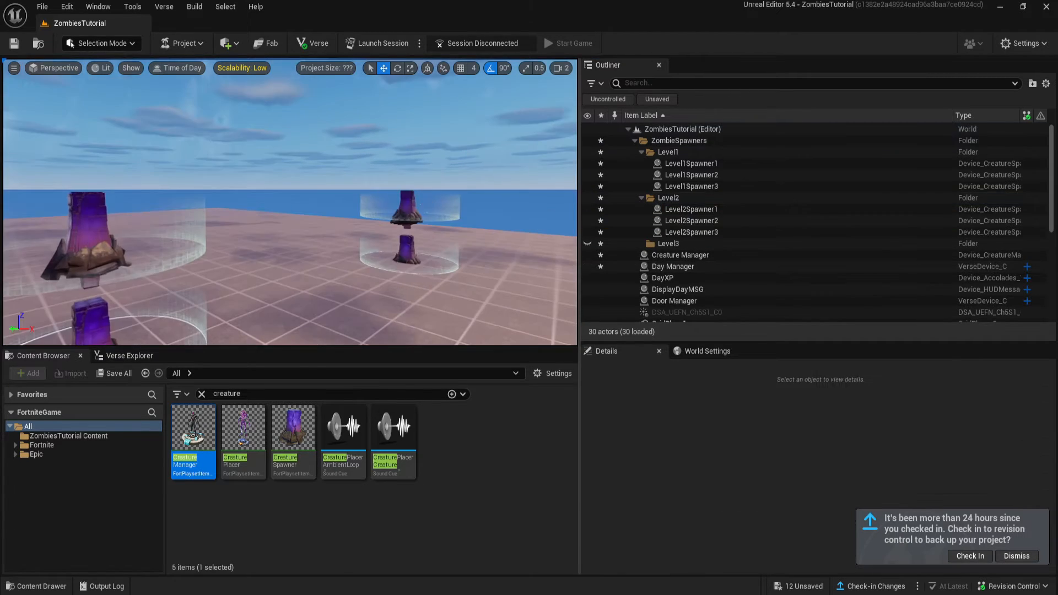
# Select the three Level2 spawners together and set their Creature Type to Ice Fiend.
pyautogui.moveTo(290, 201); pyautogui.dragTo(204, 203, button='right')
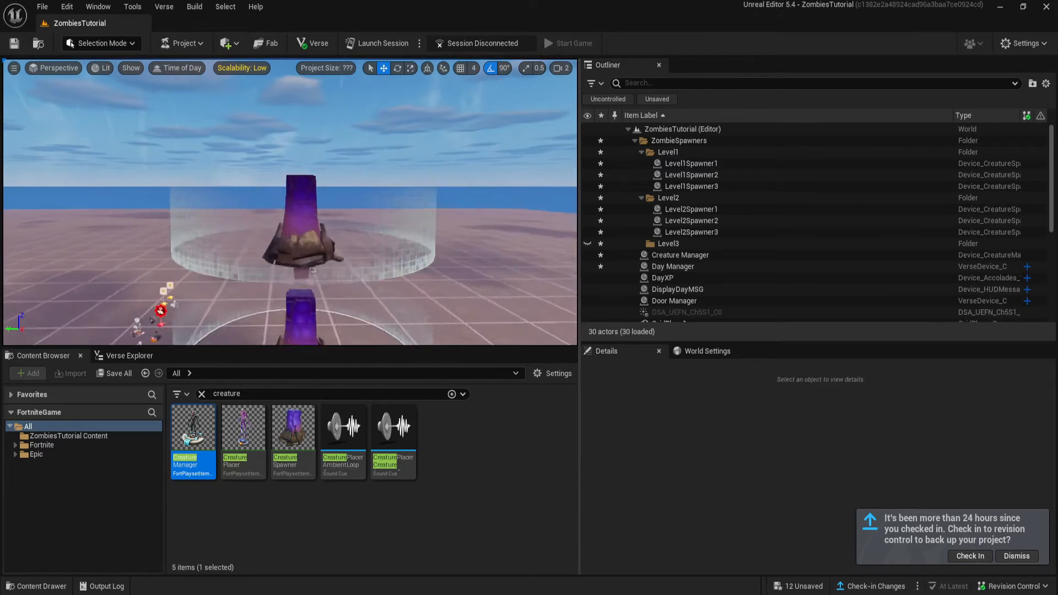
pyautogui.moveTo(386, 217); pyautogui.dragTo(353, 221, button='right')
pyautogui.click(358, 218)
pyautogui.keyDown('ctrl'); pyautogui.click(408, 219); pyautogui.keyUp('ctrl')
pyautogui.keyDown('ctrl'); pyautogui.click(338, 212); pyautogui.keyUp('ctrl')
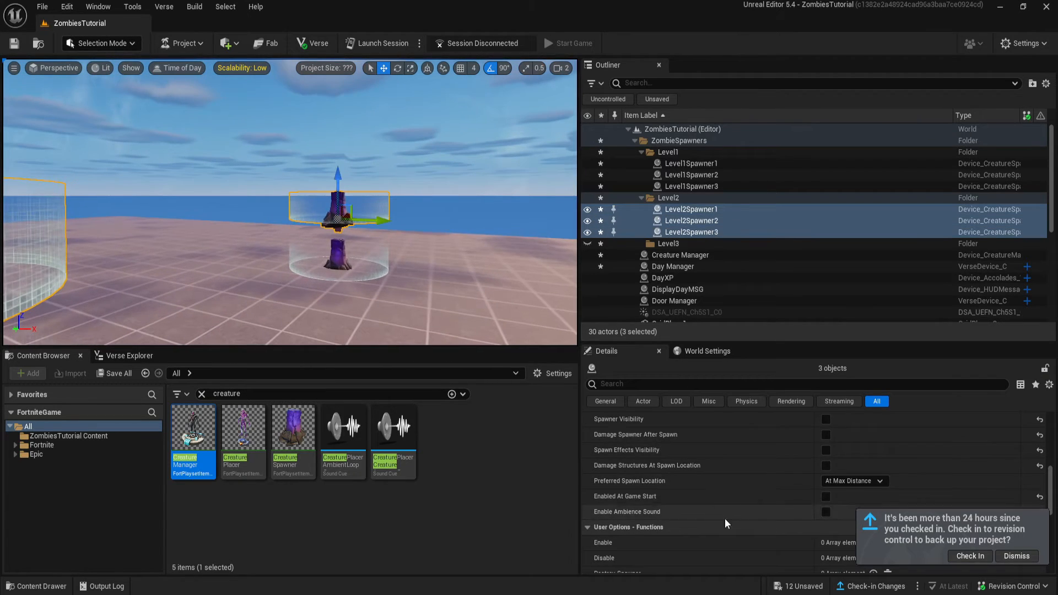
pyautogui.click(1017, 557)
pyautogui.scroll(10, 992, 530)
pyautogui.moveTo(397, 330); pyautogui.dragTo(385, 326, button='right')
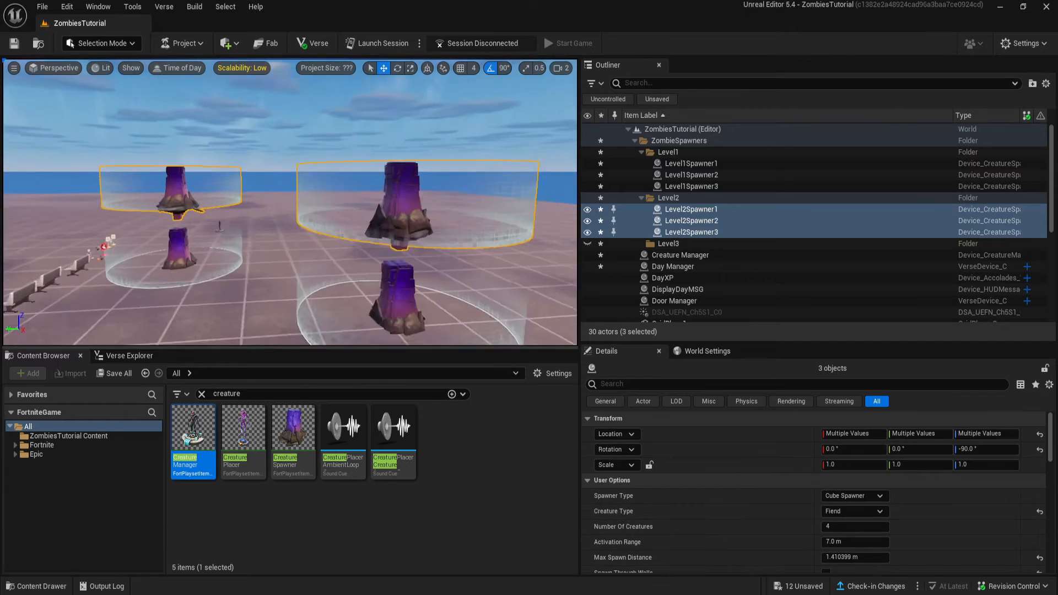
pyautogui.moveTo(301, 256)
pyautogui.mouseDown(button='right')
pyautogui.moveTo(301, 242)
pyautogui.moveTo(301, 257)
pyautogui.mouseUp(button='right')
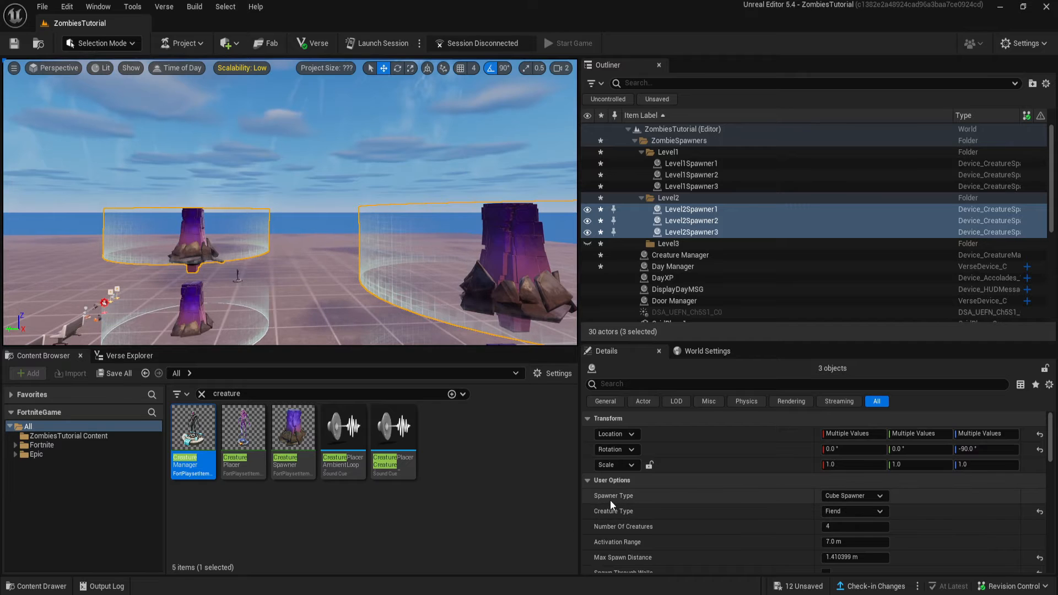
pyautogui.click(841, 511)
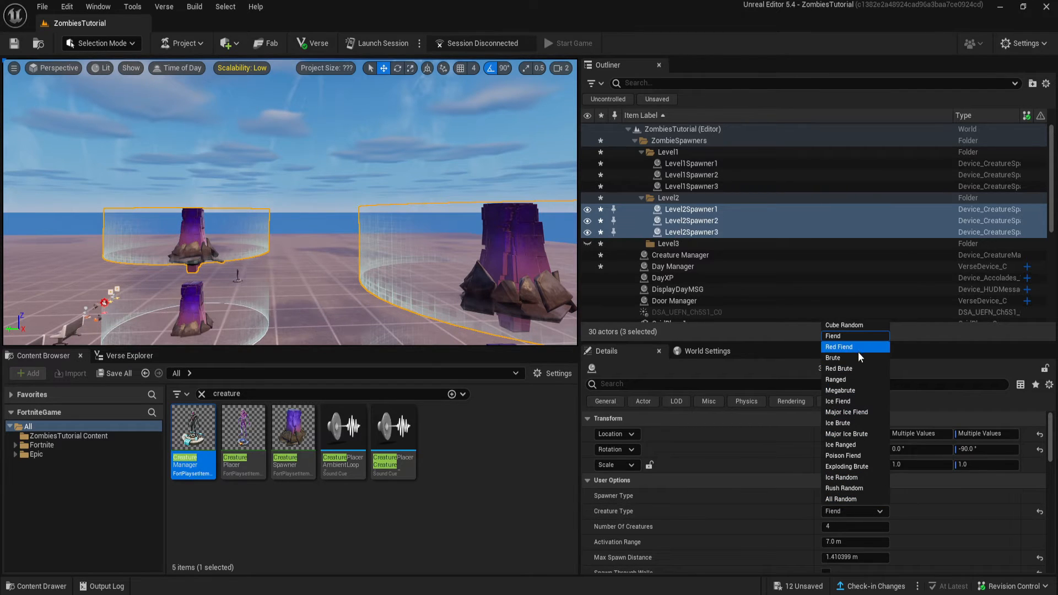
pyautogui.click(857, 402)
# Duplicate the Creature Manager beside the original and set the copy's Creature Type to Ice Fiend.
pyautogui.press('w')
pyautogui.moveTo(288, 230); pyautogui.dragTo(283, 235, button='right')
pyautogui.scroll(3, 283, 239)
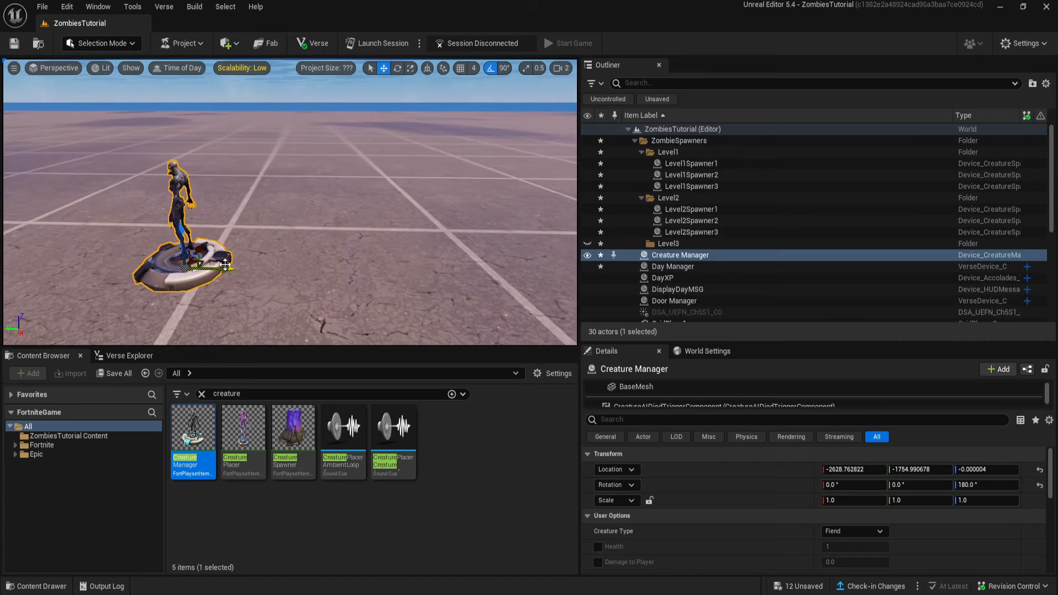
pyautogui.keyDown('alt'); pyautogui.moveTo(226, 270); pyautogui.dragTo(323, 270); pyautogui.keyUp('alt')
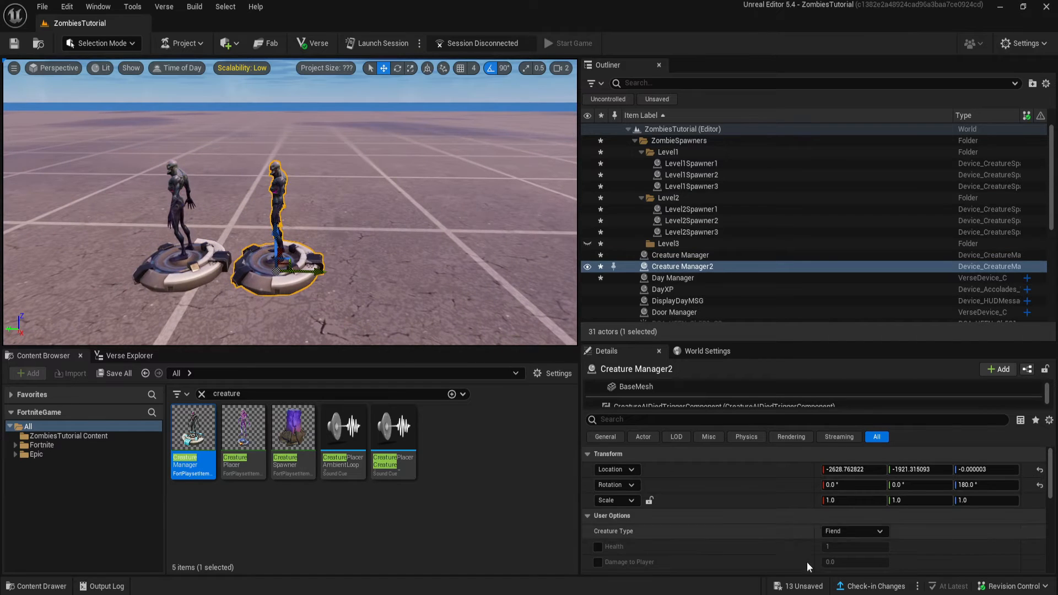
pyautogui.click(849, 531)
pyautogui.click(852, 457)
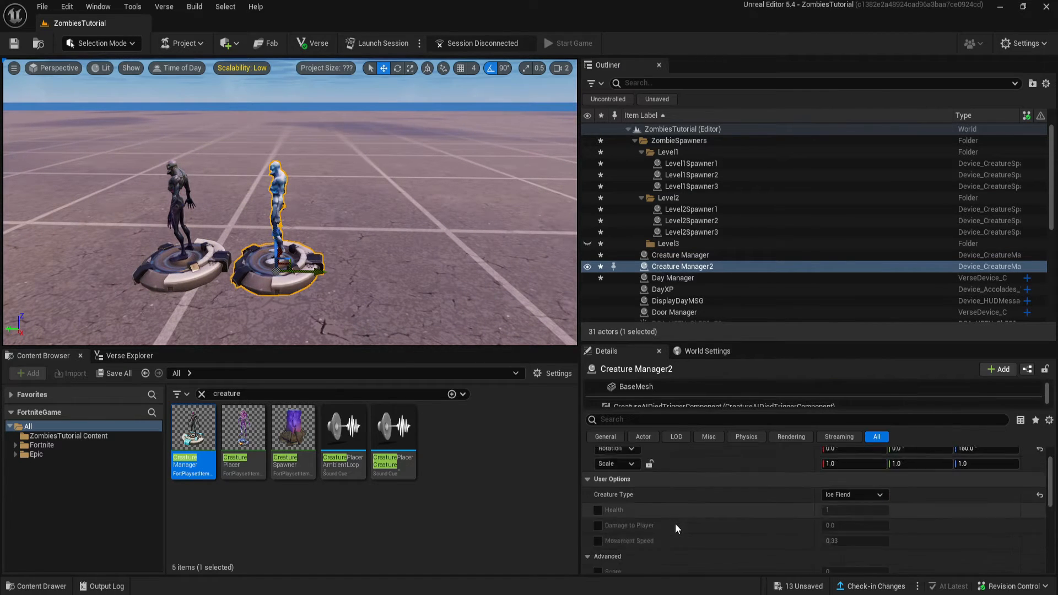
# Turn off the Health override on the Ice Fiend Creature Manager.
pyautogui.moveTo(290, 202); pyautogui.dragTo(372, 207, button='right')
pyautogui.press('f')
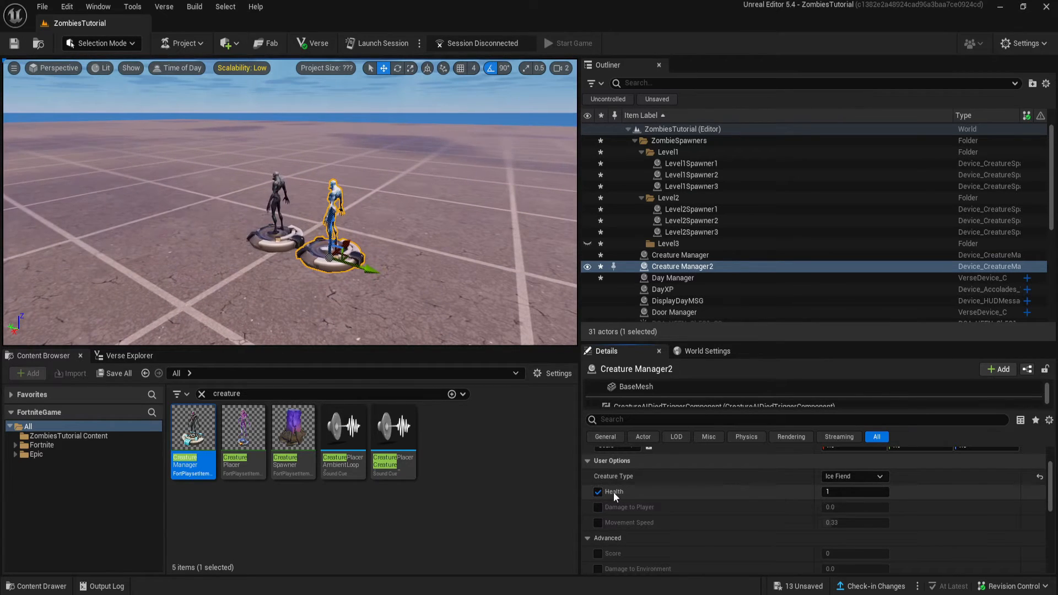
pyautogui.click(598, 493)
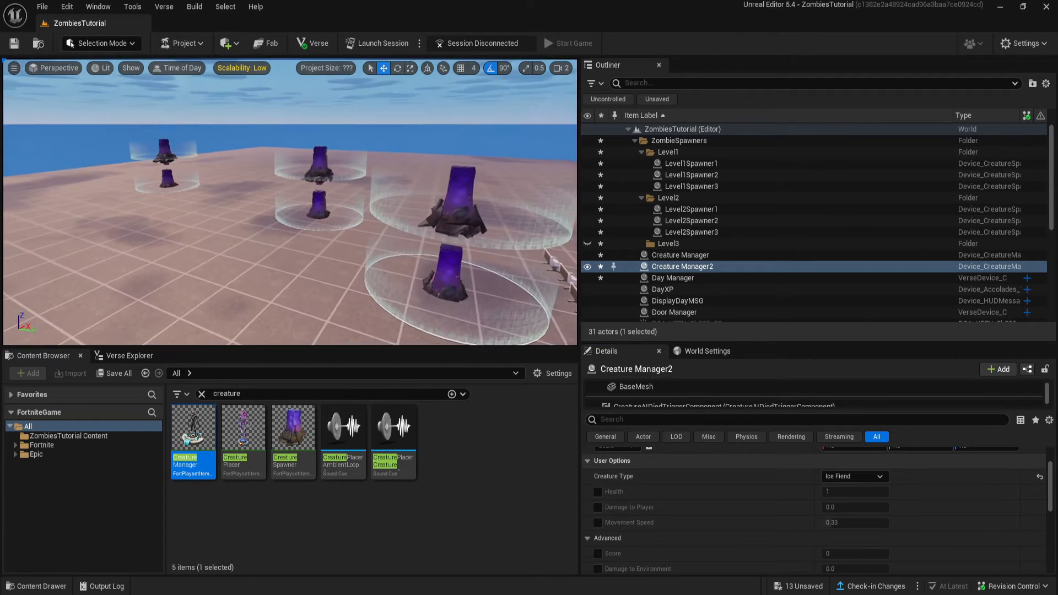
# Select the Day Manager device and assign Level1Spawner1 to Spawners Index 0 of its first Levels element.
pyautogui.moveTo(291, 202); pyautogui.dragTo(377, 172, button='right')
pyautogui.click(377, 173)
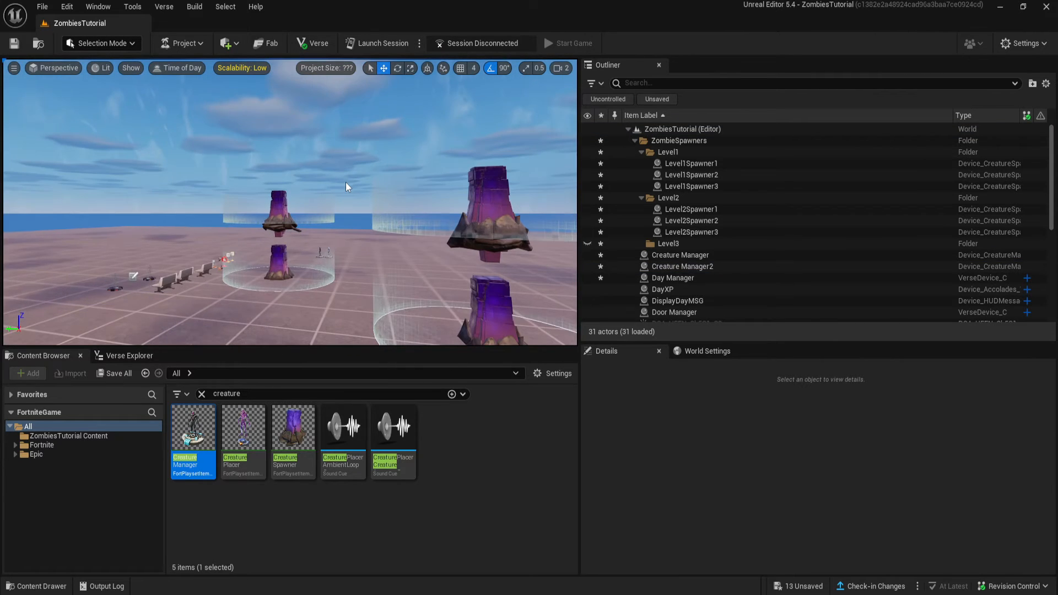
pyautogui.moveTo(347, 188); pyautogui.dragTo(283, 204, button='right')
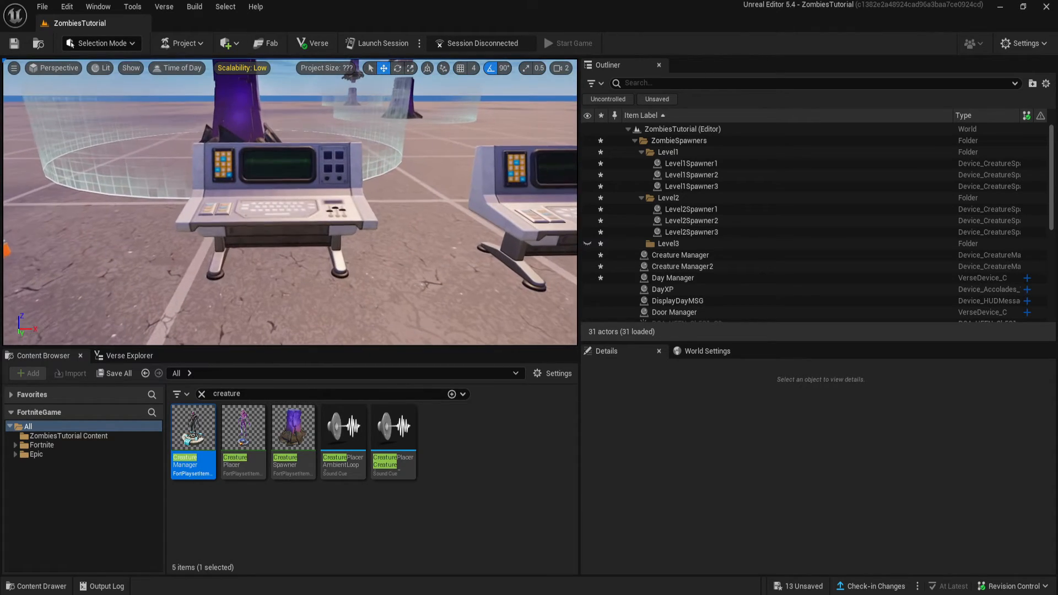
pyautogui.click(275, 182)
pyautogui.scroll(-2, 724, 512)
pyautogui.scroll(-2, 690, 510)
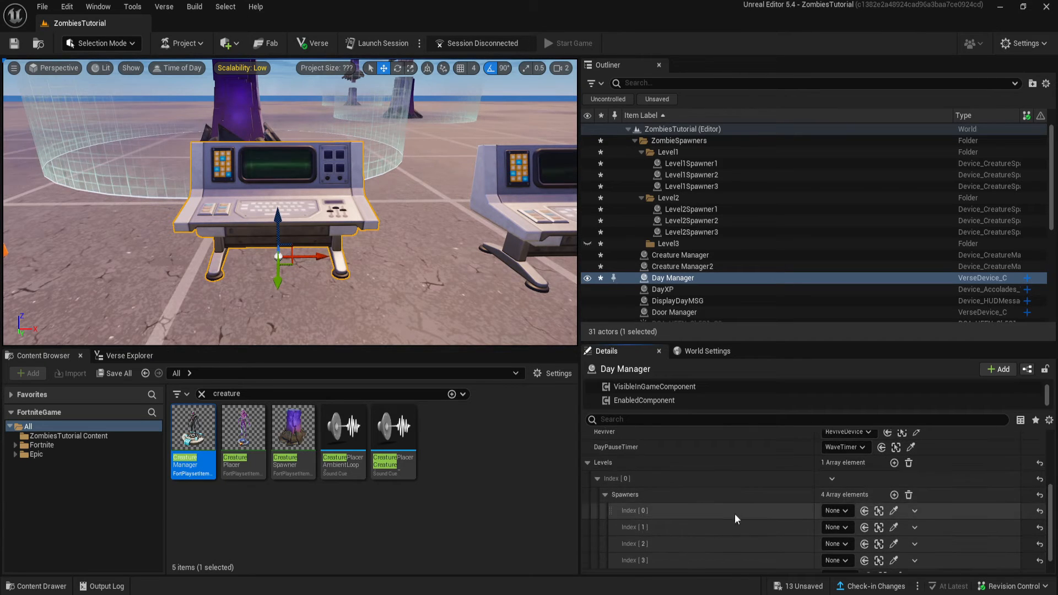
pyautogui.click(836, 510)
pyautogui.click(882, 377)
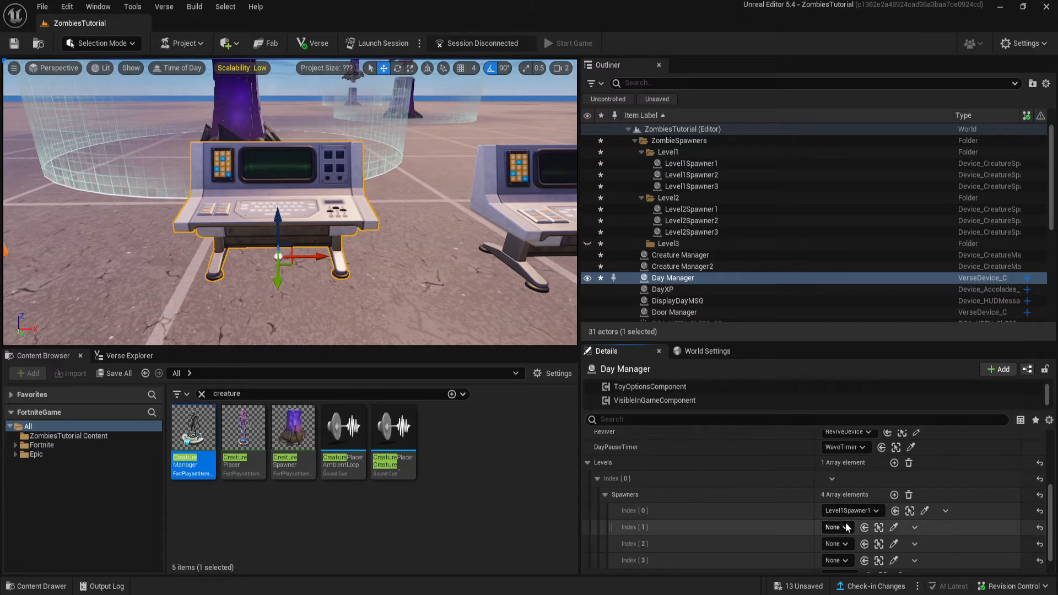
# Assign Level1Spawner2 to Spawners Index 1 and Level1Spawner3 to Index 2 in the first level, and collapse the Spawners array.
pyautogui.click(836, 527)
pyautogui.click(885, 412)
pyautogui.click(835, 544)
pyautogui.click(895, 445)
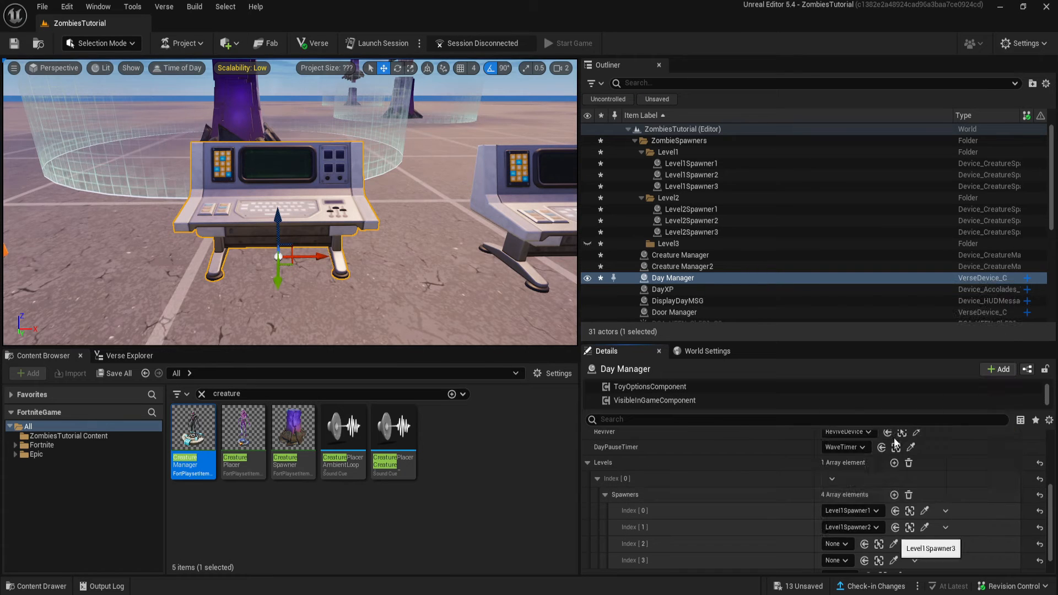
pyautogui.click(607, 495)
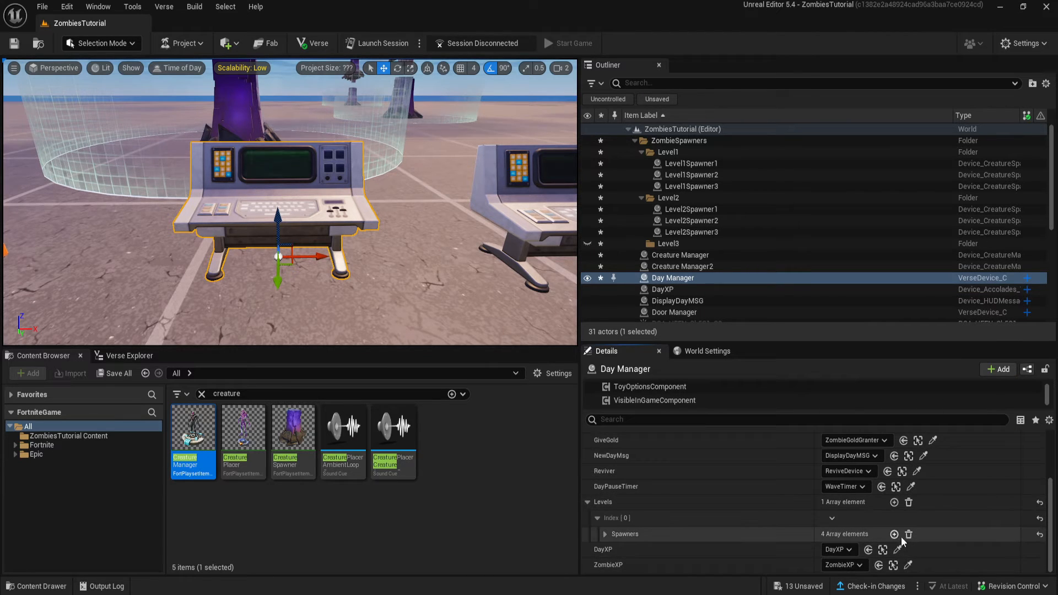
# Add a second Levels element on the Day Manager and fill its Spawners with Level2Spawner1, Level2Spawner2 and Level2Spawner3.
pyautogui.scroll(-1, 895, 537)
pyautogui.click(894, 485)
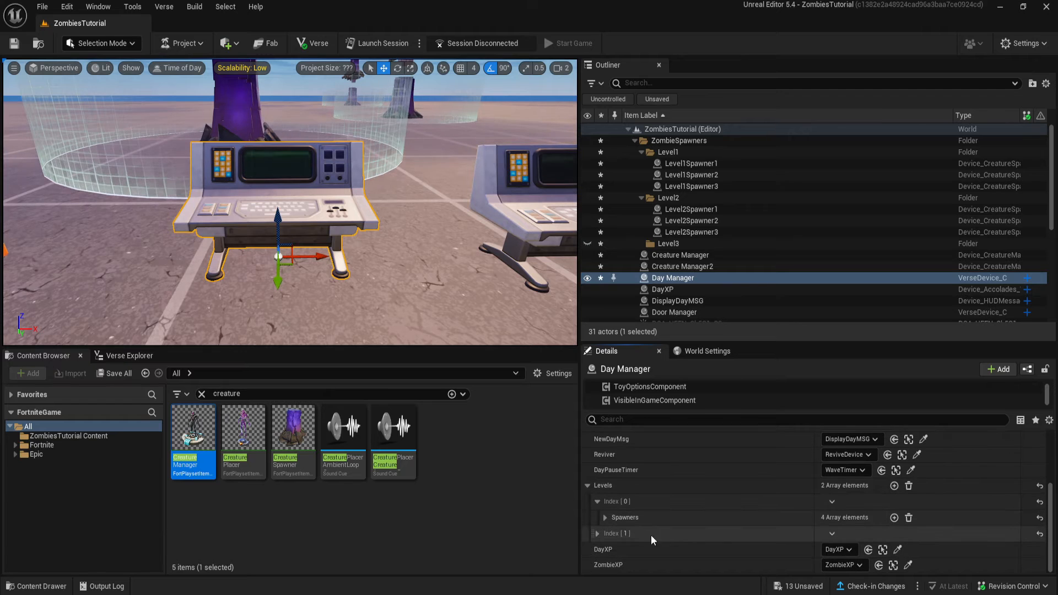
pyautogui.scroll(-1, 893, 543)
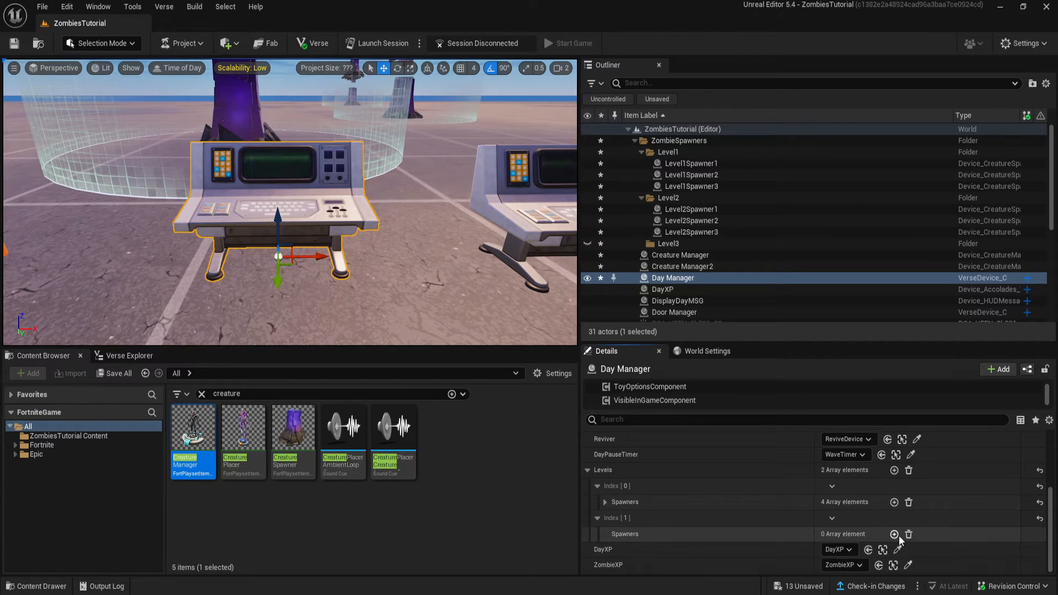
pyautogui.click(894, 534)
pyautogui.click(895, 534)
pyautogui.click(894, 534)
pyautogui.click(849, 551)
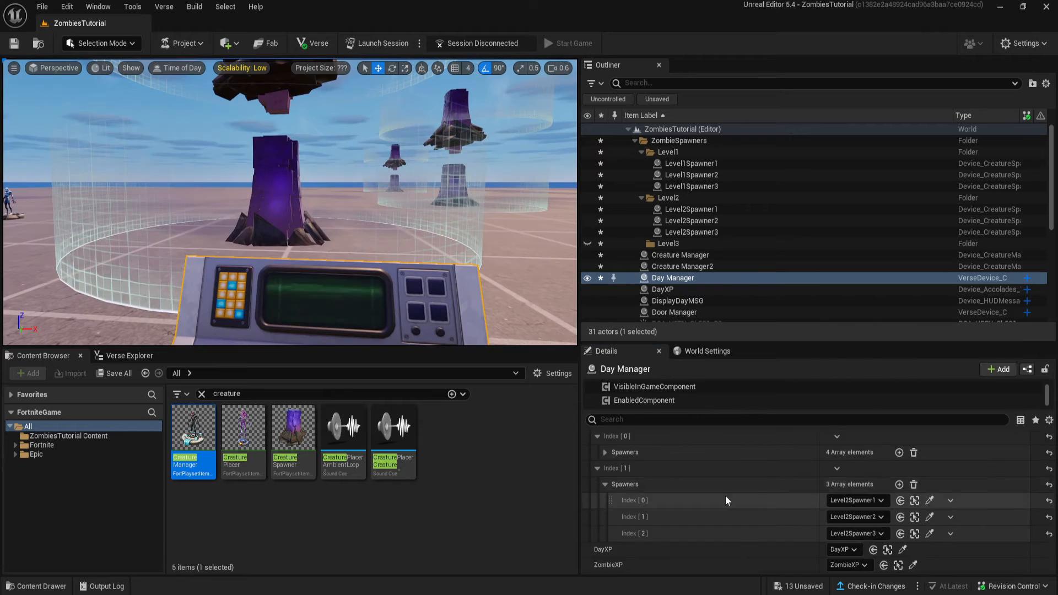
# Add five elements to the Day Manager's AllSpawners array.
pyautogui.scroll(10, 725, 495)
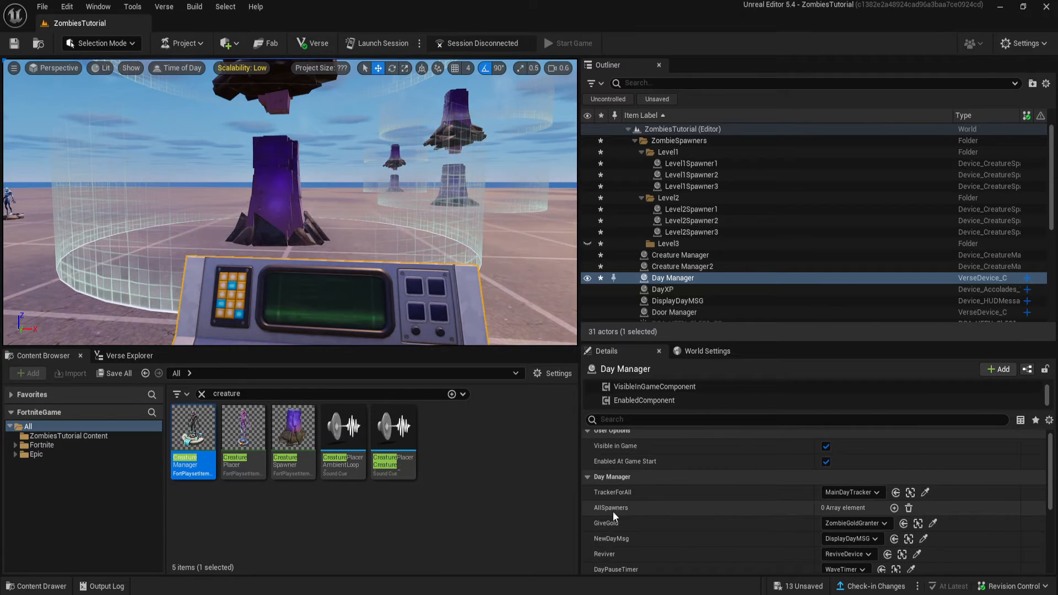
pyautogui.scroll(-2, 661, 504)
pyautogui.click(895, 472)
pyautogui.click(894, 471)
pyautogui.click(894, 471)
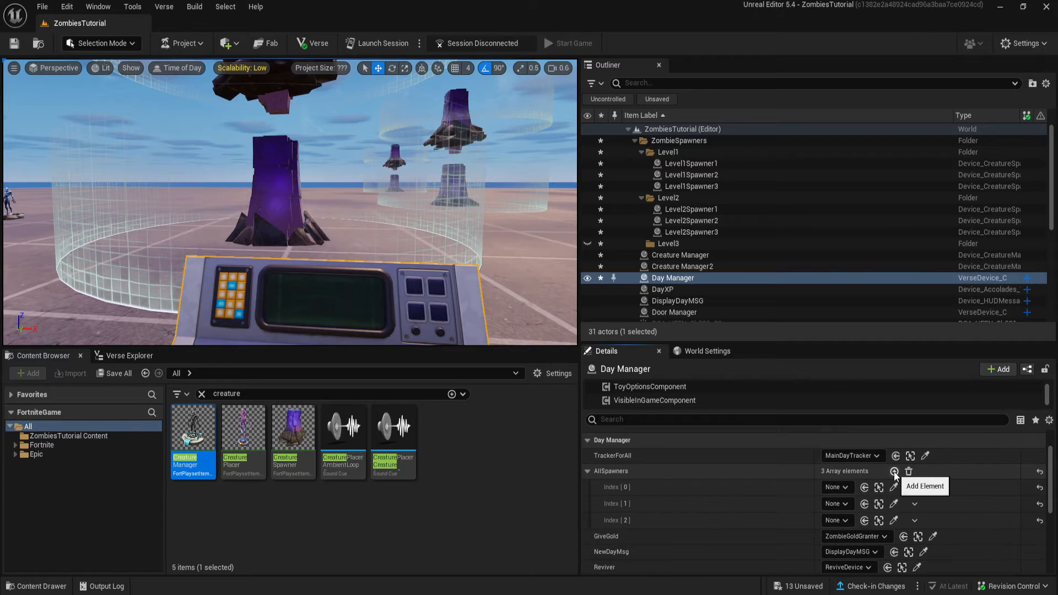
pyautogui.click(894, 471)
pyautogui.click(894, 472)
# Assign Level1Spawner1, Level1Spawner2 and Level1Spawner3 to indexes 0 to 2 of the AllSpawners array.
pyautogui.click(830, 487)
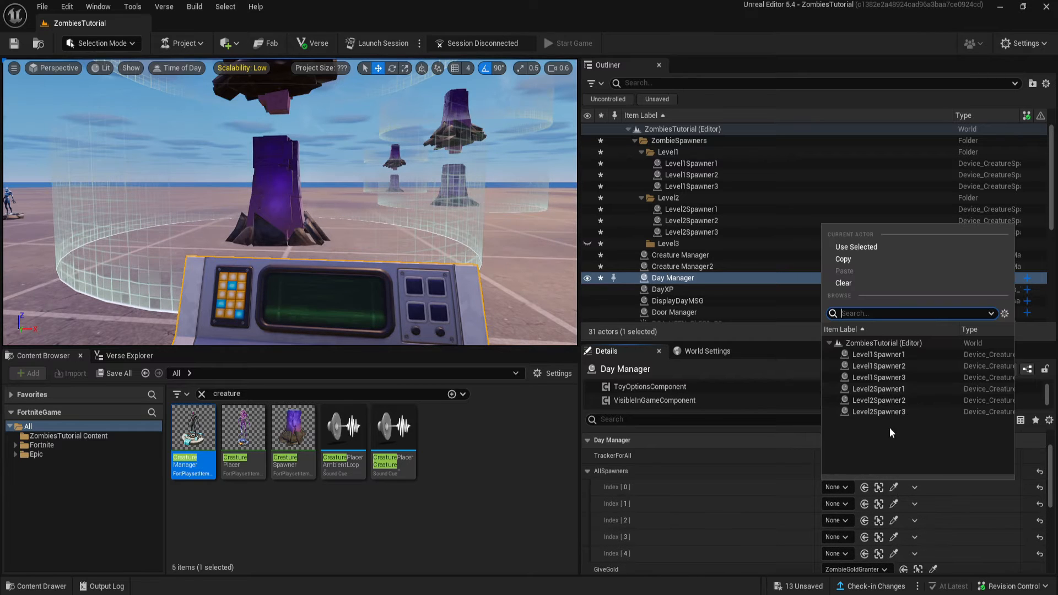
pyautogui.click(909, 355)
pyautogui.click(841, 503)
pyautogui.click(882, 382)
pyautogui.click(832, 520)
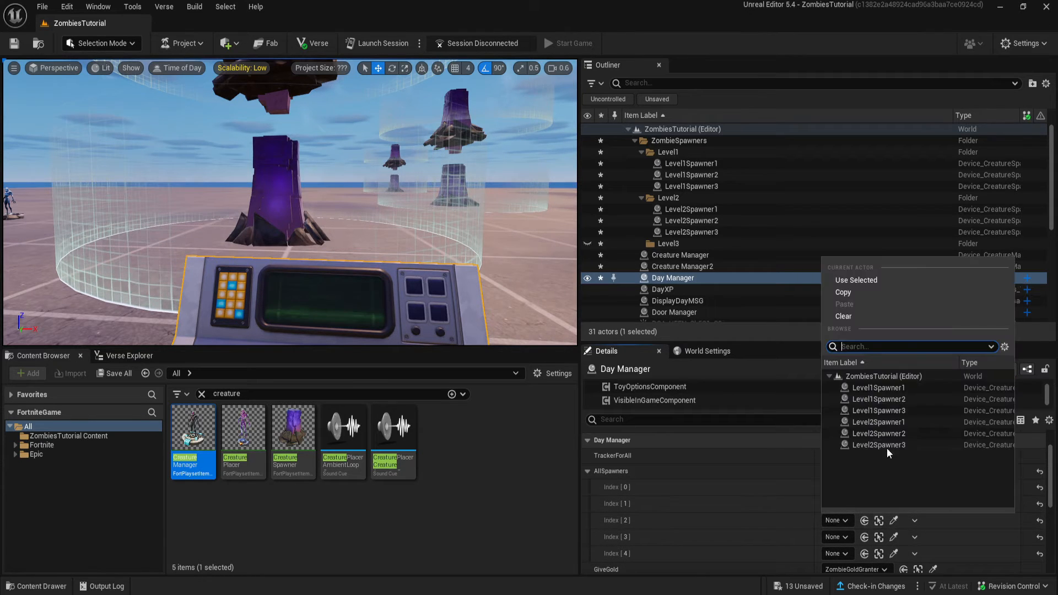
pyautogui.click(898, 413)
# Add a sixth AllSpawners element and assign Level2Spawner1, Level2Spawner2 and Level2Spawner3 to indexes 3 to 5.
pyautogui.click(894, 472)
pyautogui.scroll(-1, 866, 498)
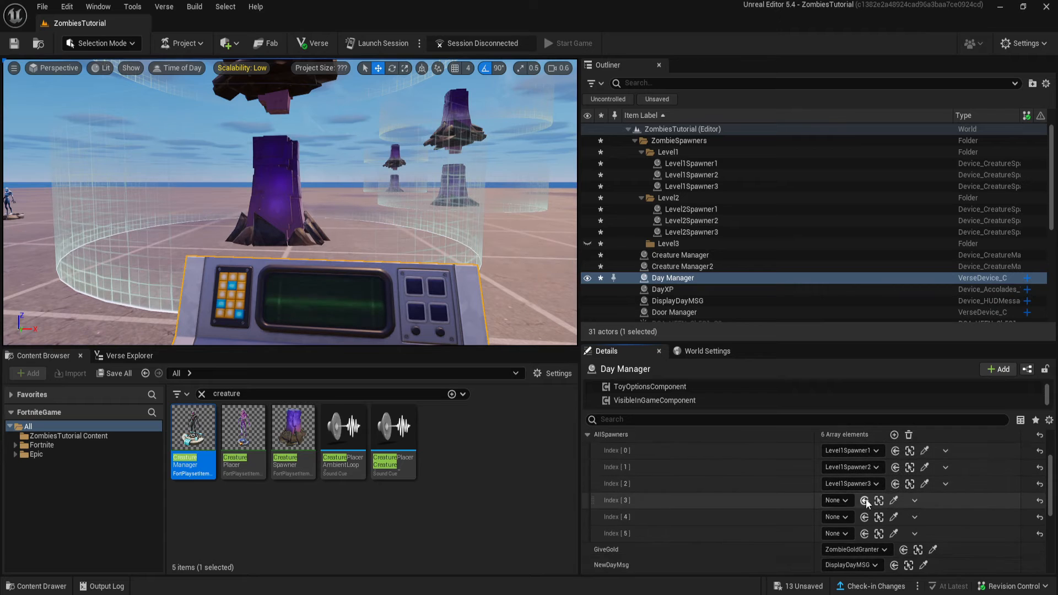
pyautogui.click(837, 499)
pyautogui.click(892, 405)
pyautogui.click(837, 516)
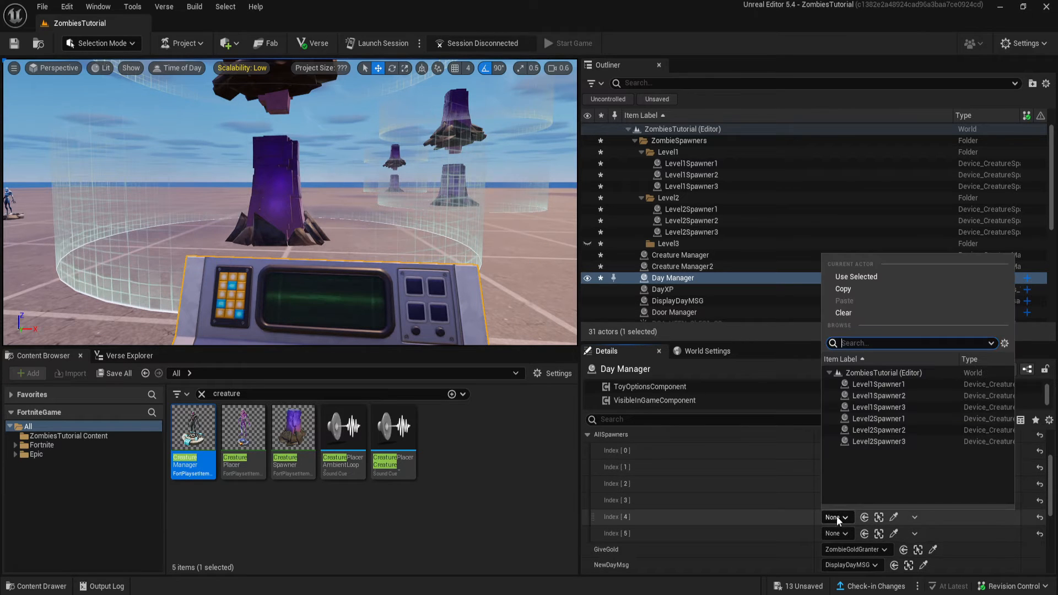
pyautogui.click(888, 431)
pyautogui.click(838, 532)
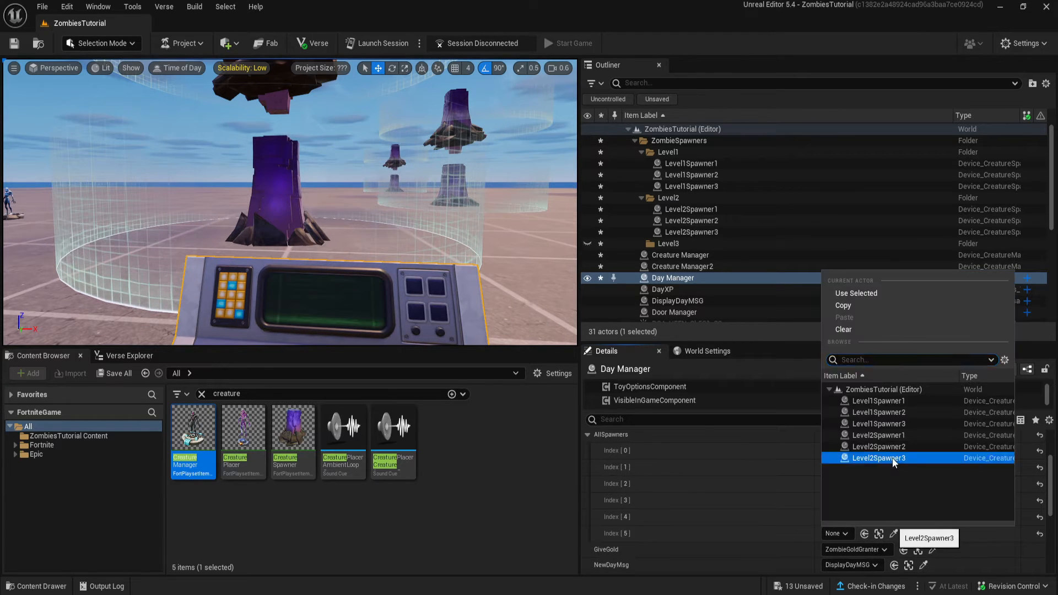
pyautogui.click(892, 458)
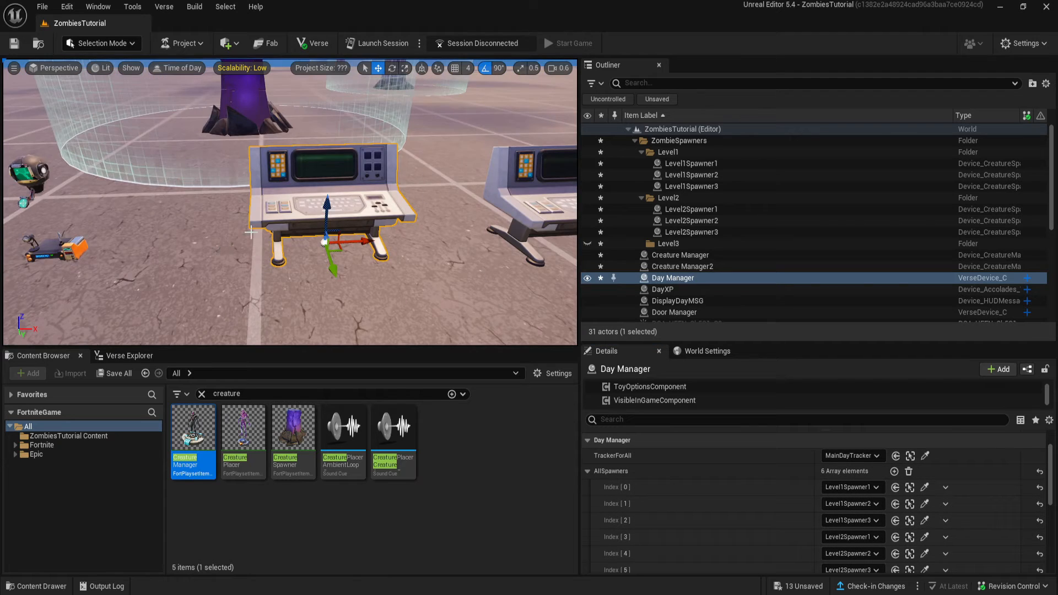
pyautogui.moveTo(325, 231); pyautogui.dragTo(317, 149, button='right')
pyautogui.moveTo(205, 240)
pyautogui.mouseDown(button='right')
pyautogui.moveTo(205, 184)
pyautogui.moveTo(205, 240)
pyautogui.mouseUp(button='right')
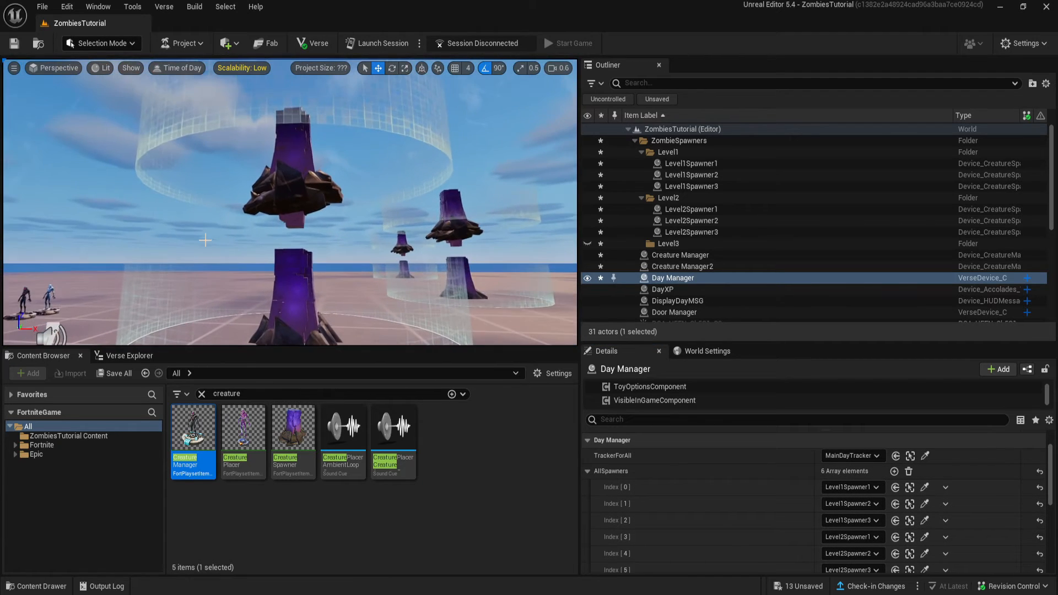
pyautogui.moveTo(390, 269); pyautogui.dragTo(347, 259, button='right')
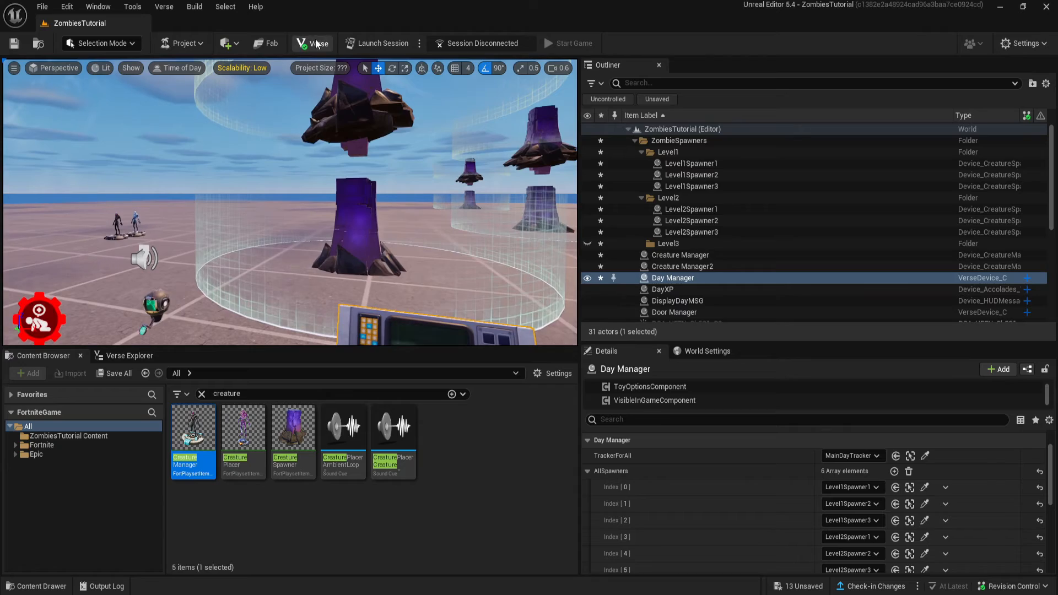
# Open the project's Verse code in VS Code and find the NextDay function in Day_Manager.verse.
pyautogui.click(316, 44)
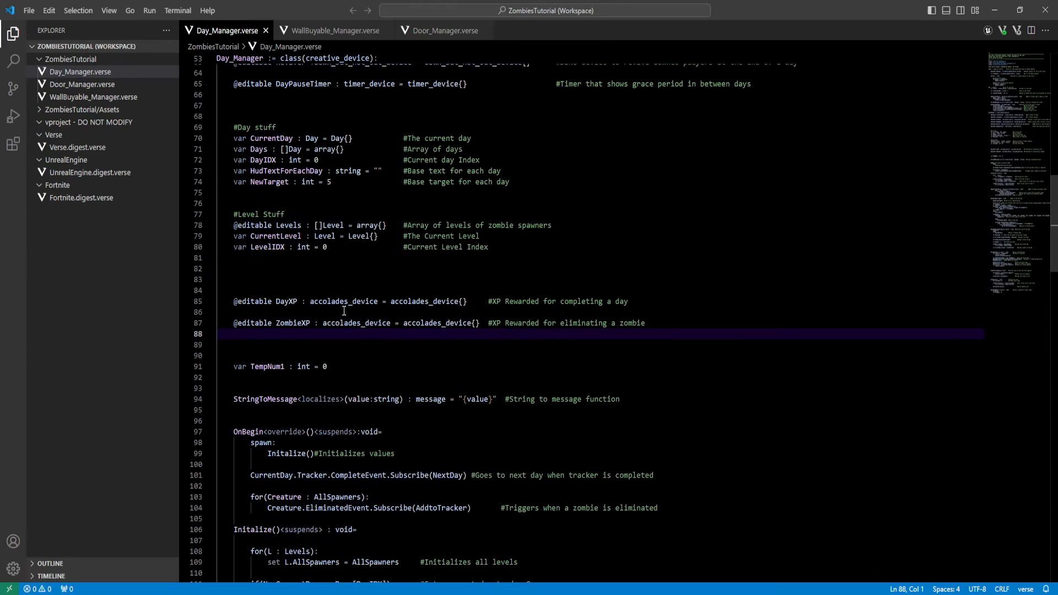
pyautogui.scroll(-6, 344, 311)
pyautogui.scroll(18, 424, 349)
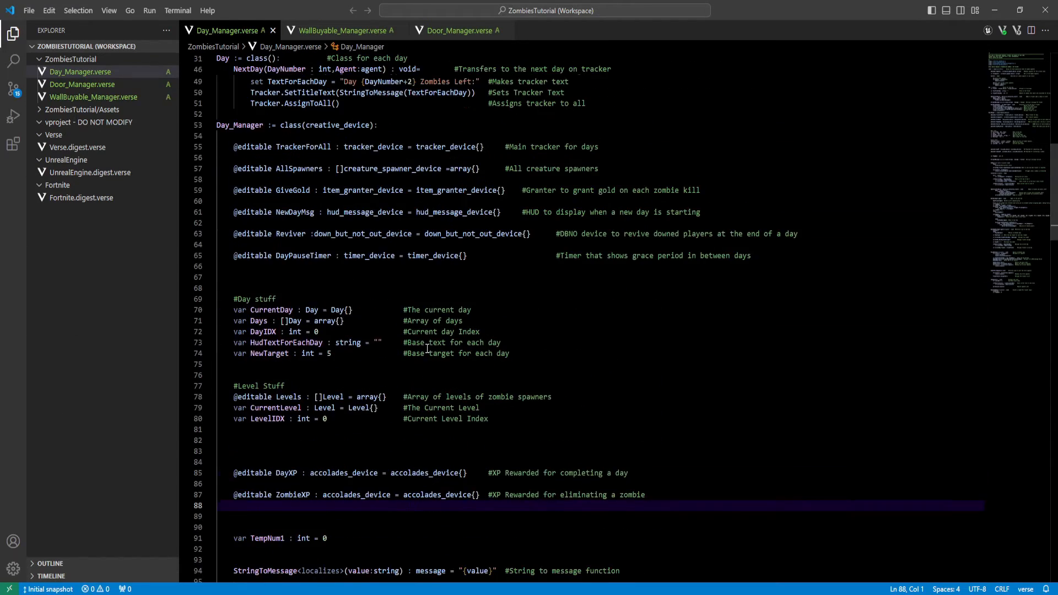
pyautogui.scroll(-20, 422, 344)
pyautogui.scroll(-2, 421, 341)
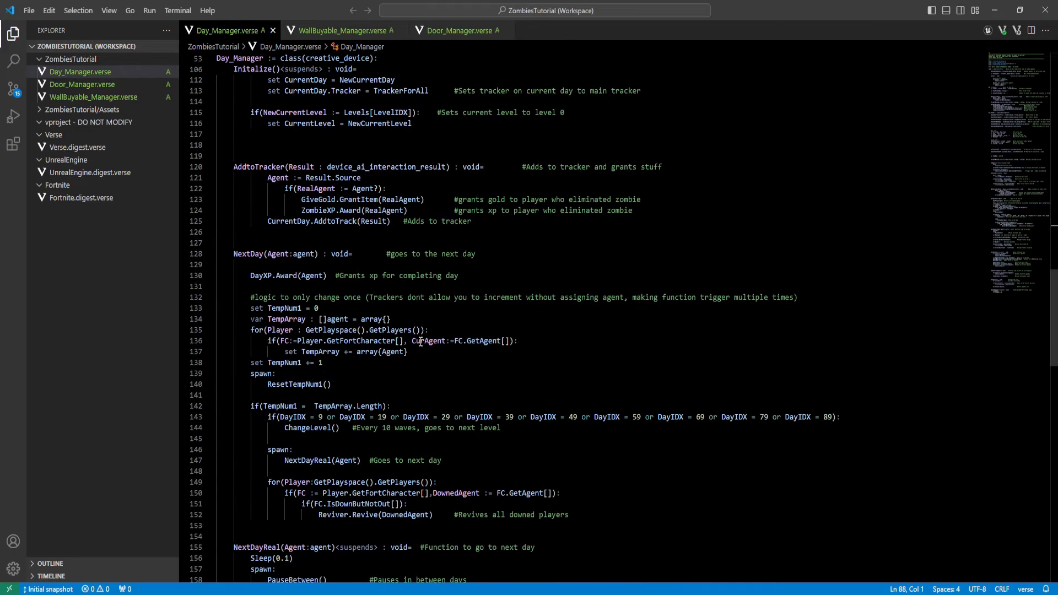
pyautogui.click(568, 330)
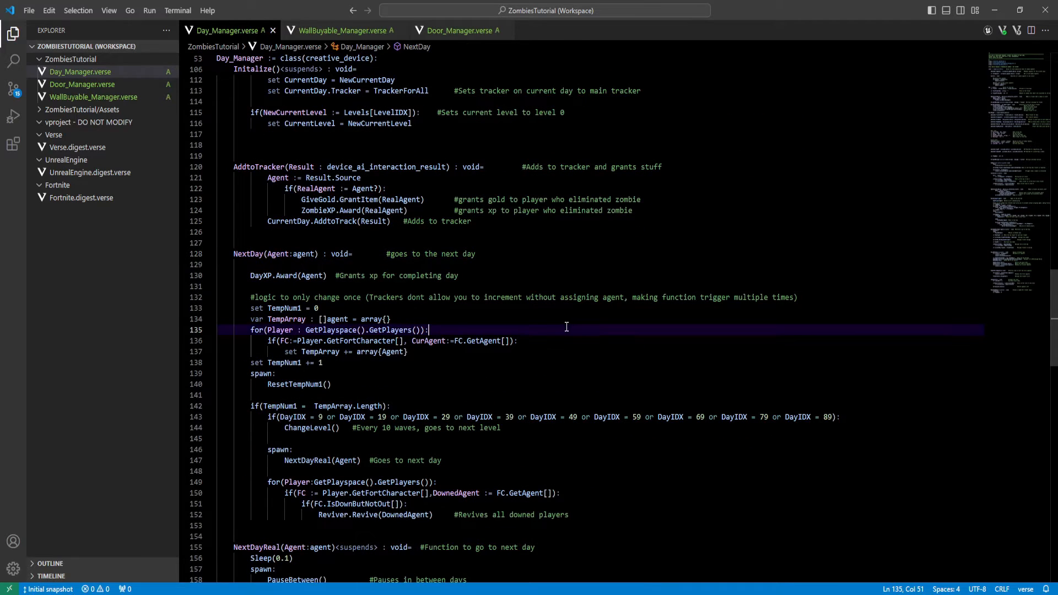
pyautogui.scroll(-2, 351, 360)
# Examine the DayIDX condition in NextDay and the ChangeLevel() call that it triggers.
pyautogui.moveTo(261, 360); pyautogui.dragTo(933, 355)
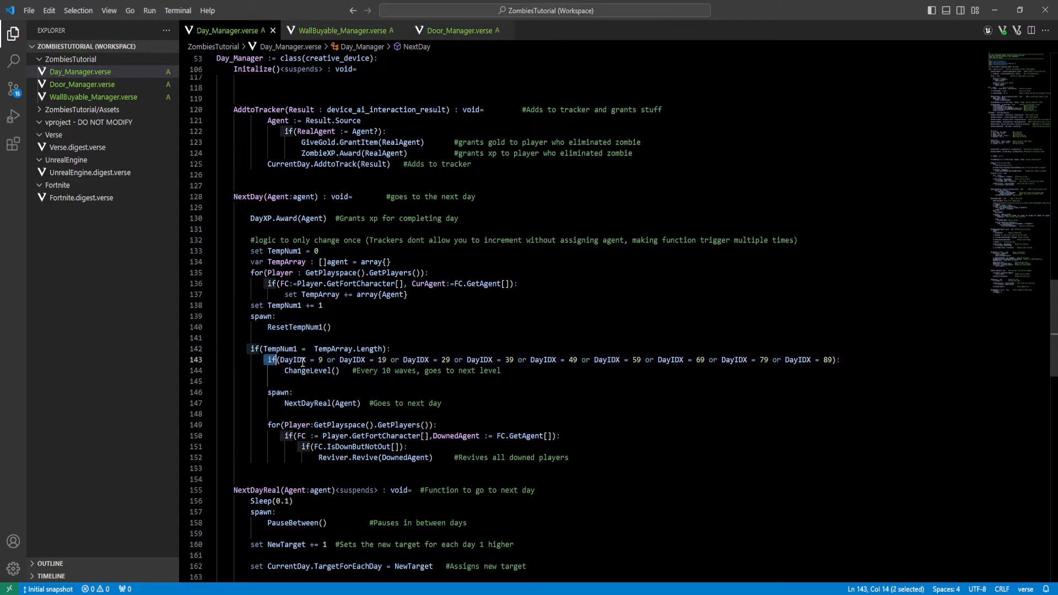
pyautogui.moveTo(303, 363); pyautogui.dragTo(876, 358)
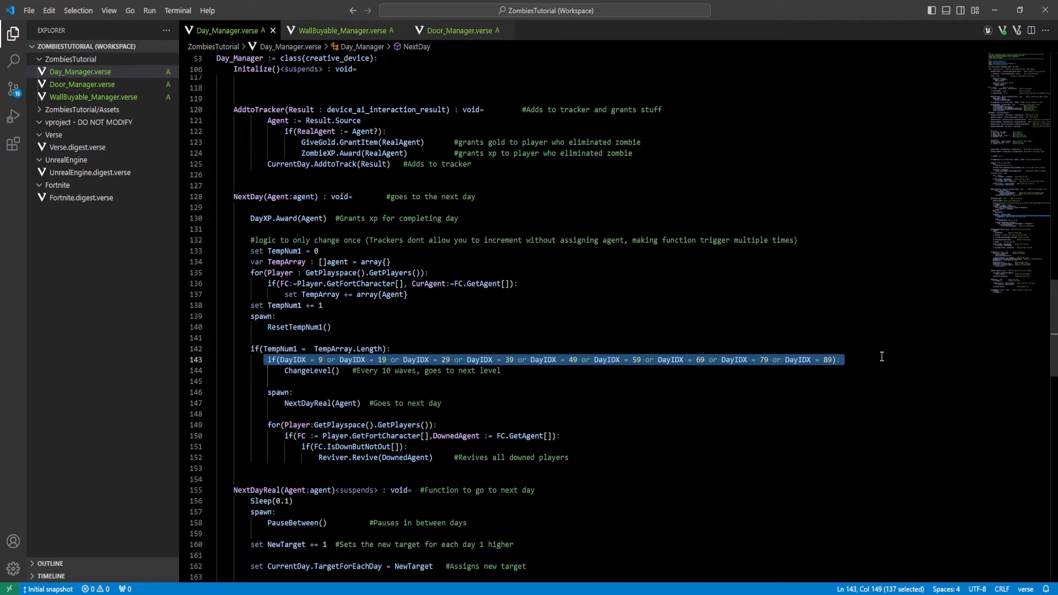
pyautogui.click(437, 403)
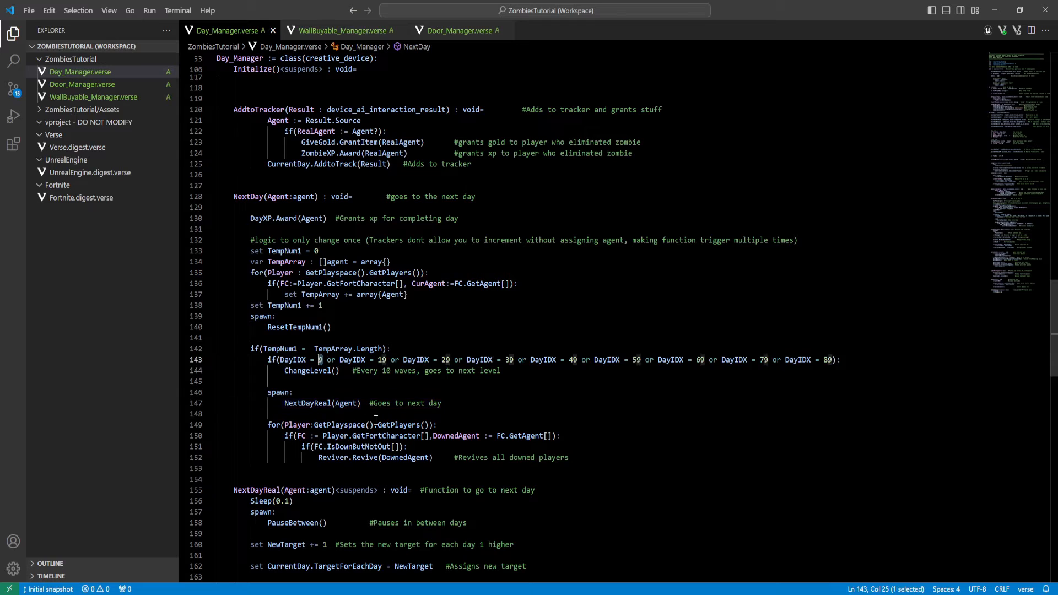
pyautogui.moveTo(344, 371); pyautogui.dragTo(309, 370)
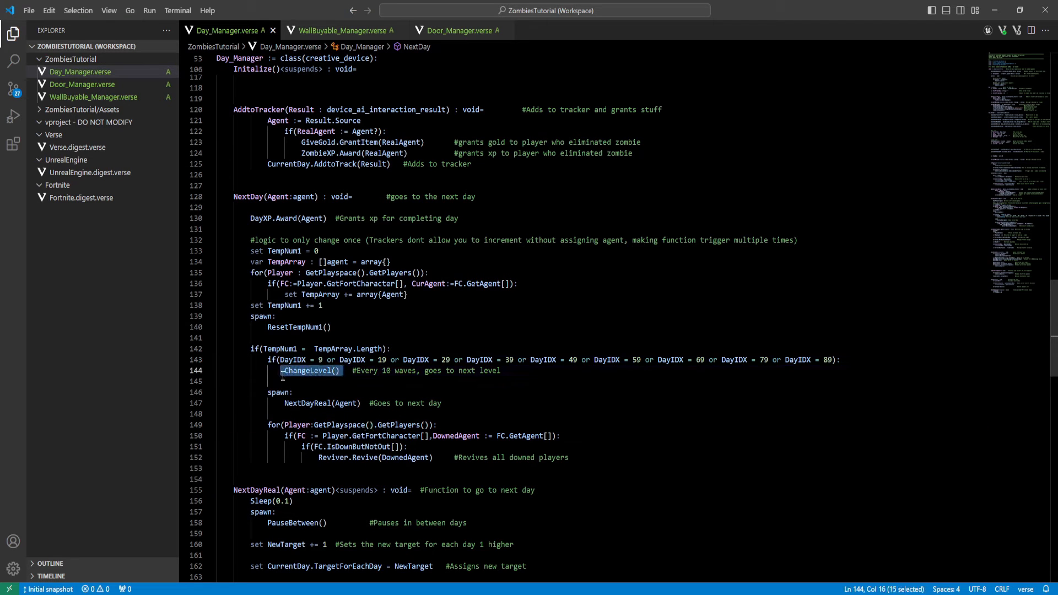
pyautogui.doubleClick(320, 360)
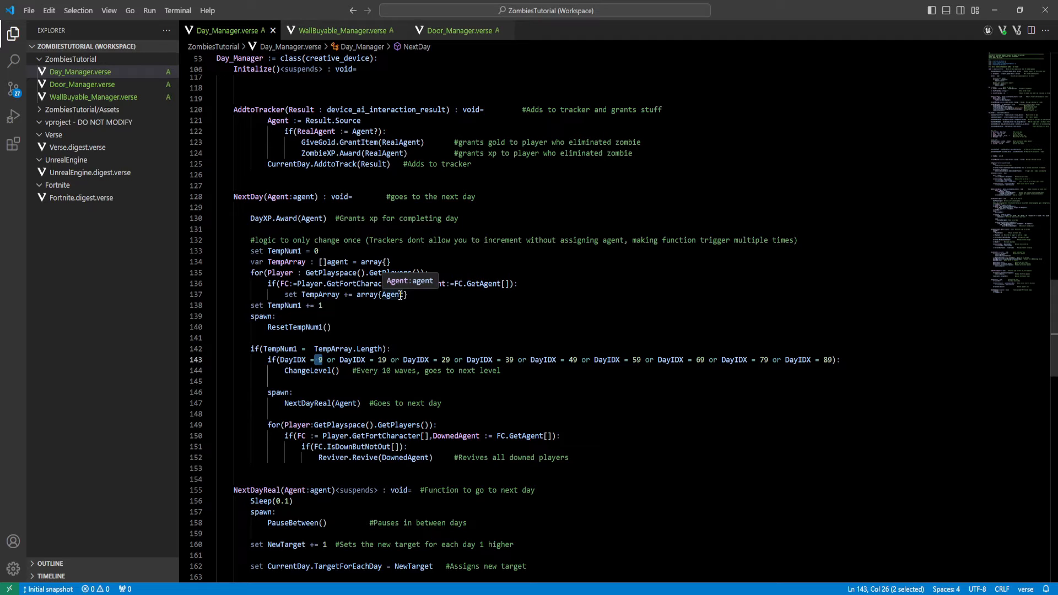
# Try 4, 9 and 14 as the first three DayIDX values in the level-change condition.
pyautogui.moveTo(318, 360); pyautogui.dragTo(327, 359)
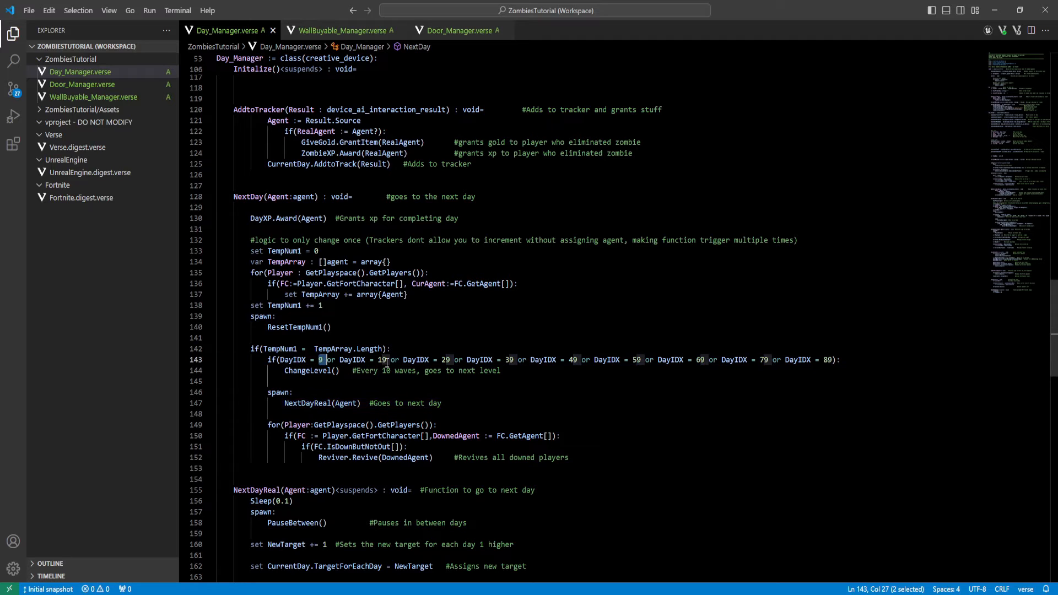
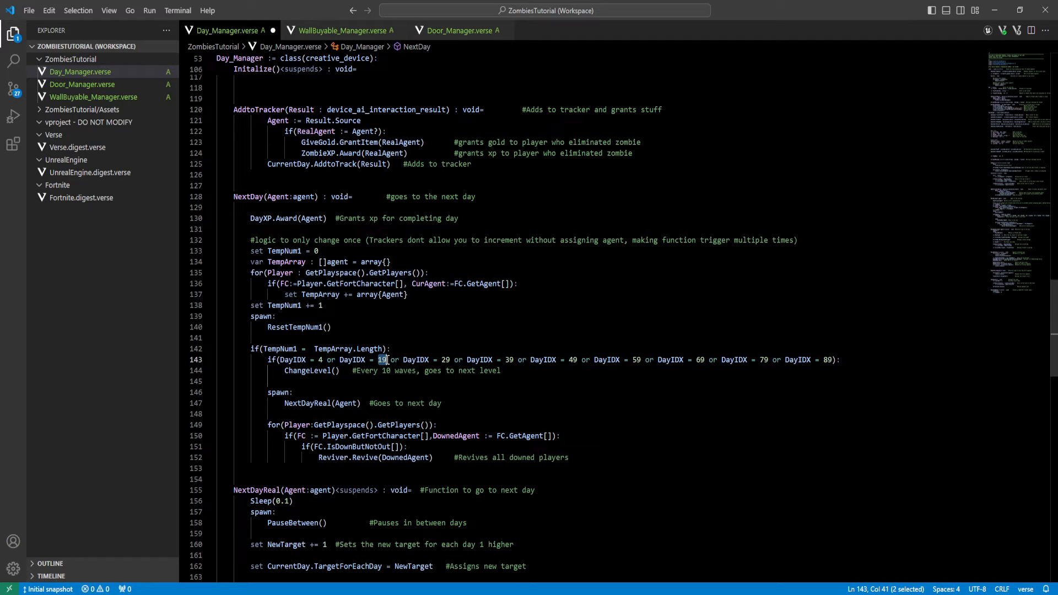
pyautogui.write('9')
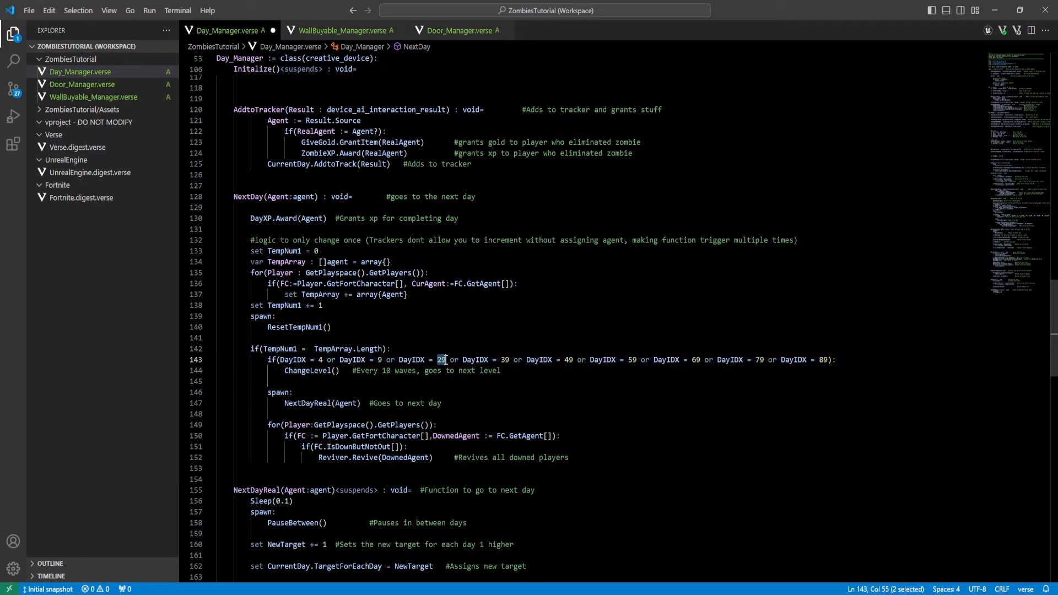
pyautogui.write('14')
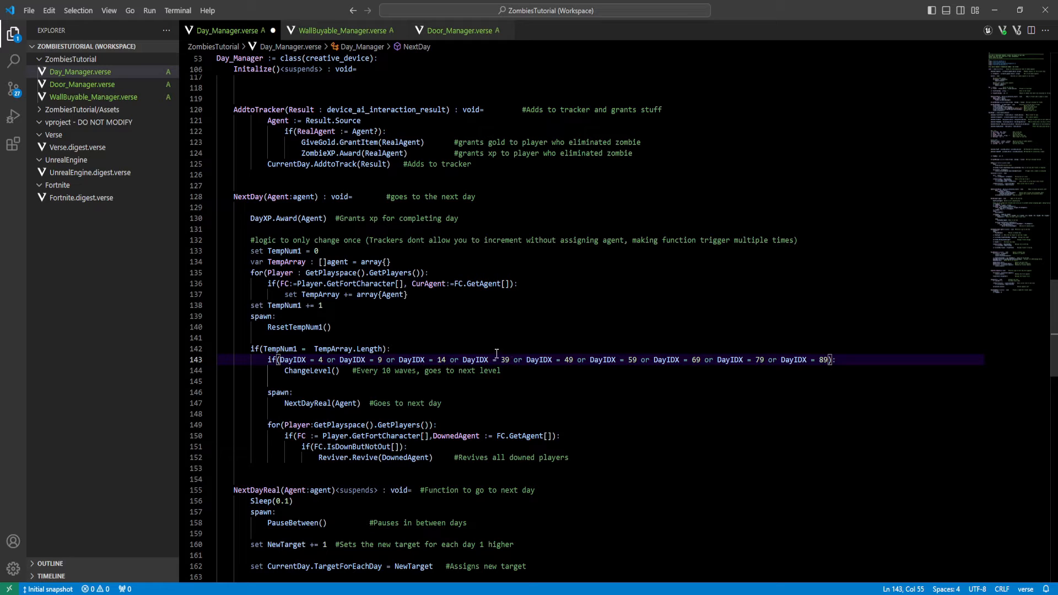
pyautogui.hotkey('ctrl', 'z')
pyautogui.hotkey('ctrl', 'z')
pyautogui.hotkey('ctrl', 's')
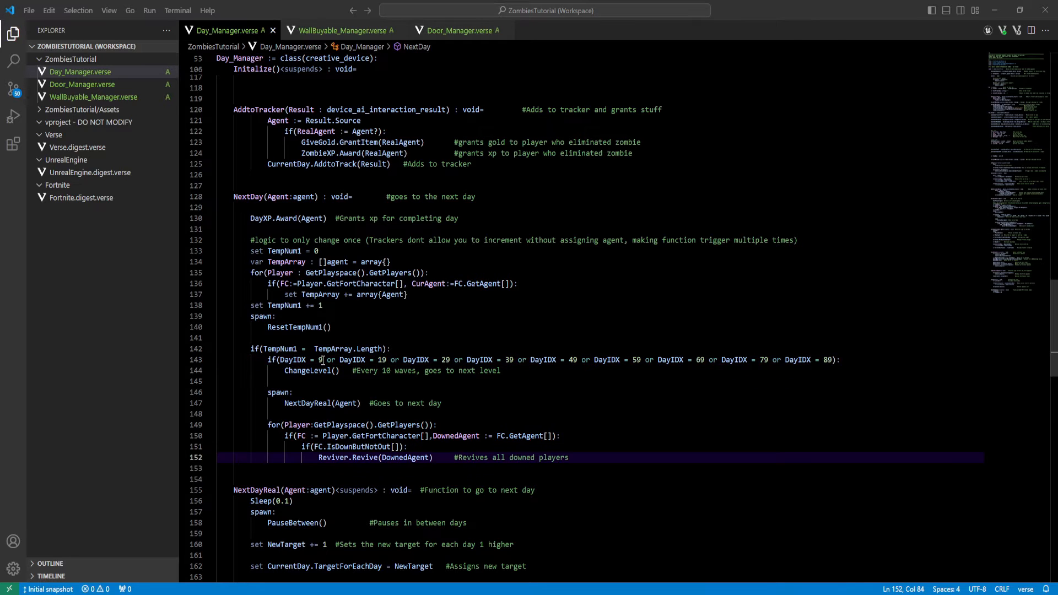
# Set the first DayIDX value in the level-change condition to 2 and save Day_Manager.verse.
pyautogui.moveTo(323, 361); pyautogui.dragTo(318, 359)
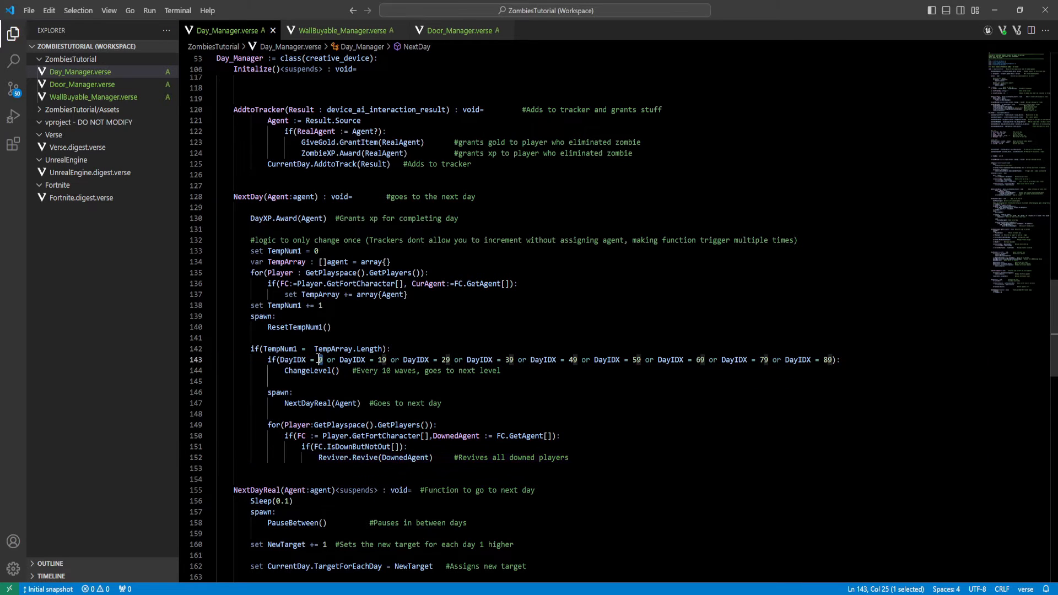
pyautogui.click(436, 316)
pyautogui.hotkey('ctrl', 's')
pyautogui.scroll(3, 435, 316)
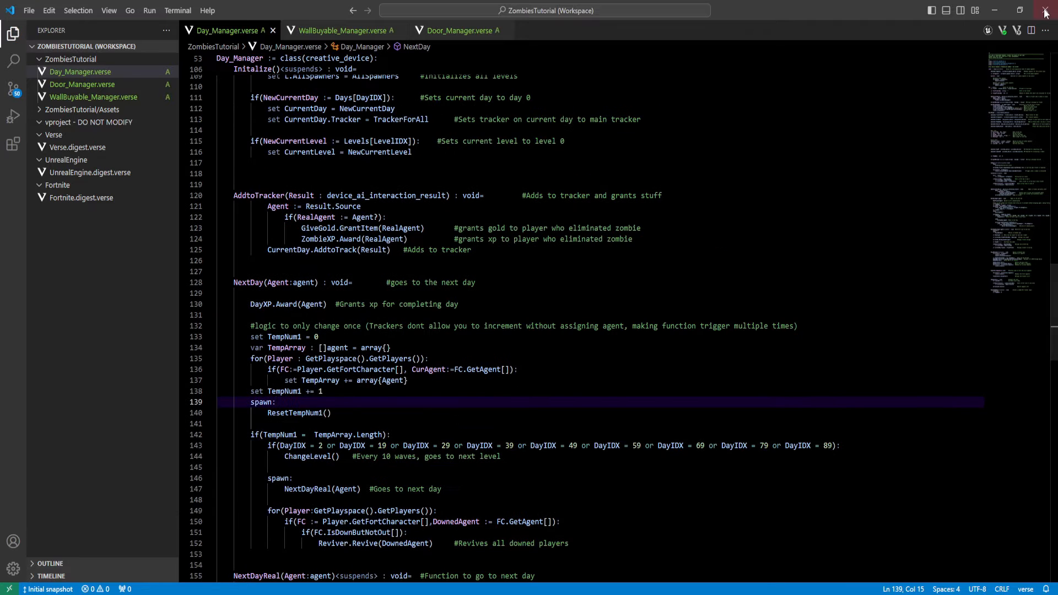
# Close VS Code, return to the Unreal Editor and build the Verse code.
pyautogui.click(1039, 12)
pyautogui.click(164, 7)
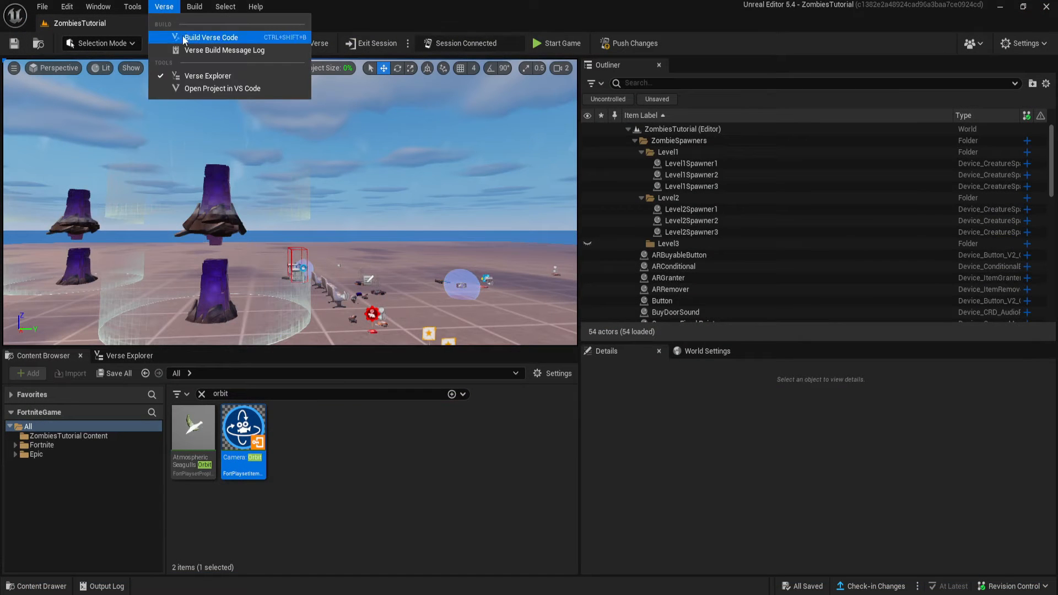
pyautogui.click(182, 35)
# Playtest the map, approaching the spawned zombies and eliminating the Day 1 targets with the pickaxe.
pyautogui.moveTo(308, 243); pyautogui.dragTo(179, 248, button='right')
pyautogui.press('w')
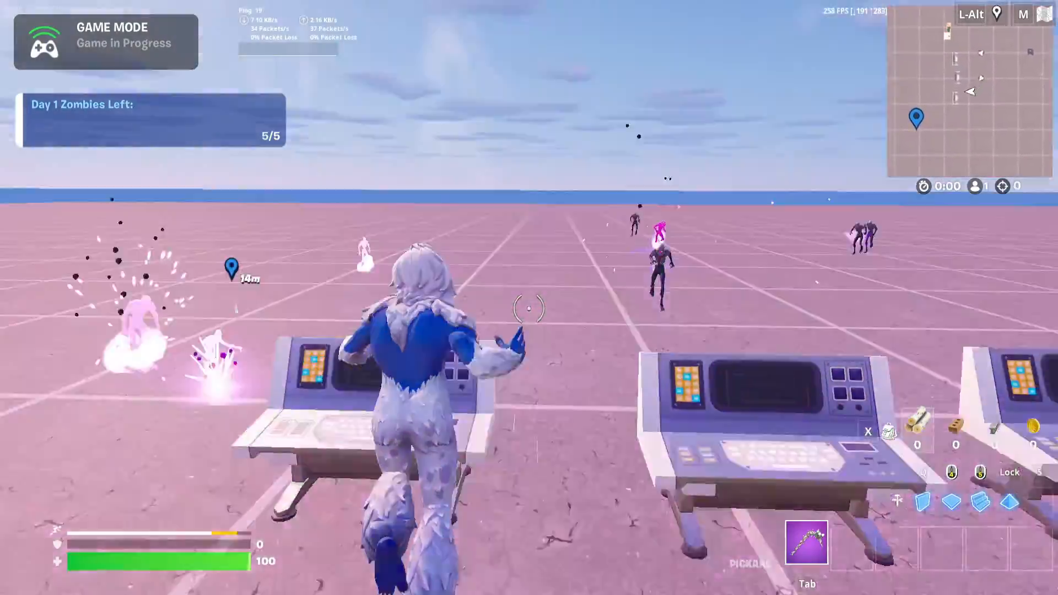
pyautogui.press('w')
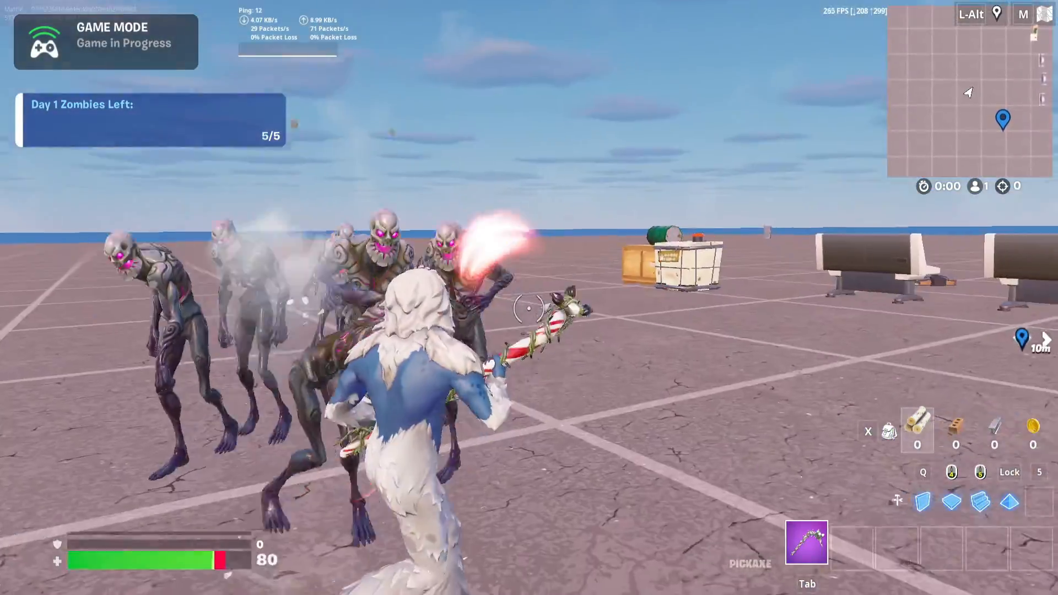
pyautogui.click(529, 308)
pyautogui.click(529, 309)
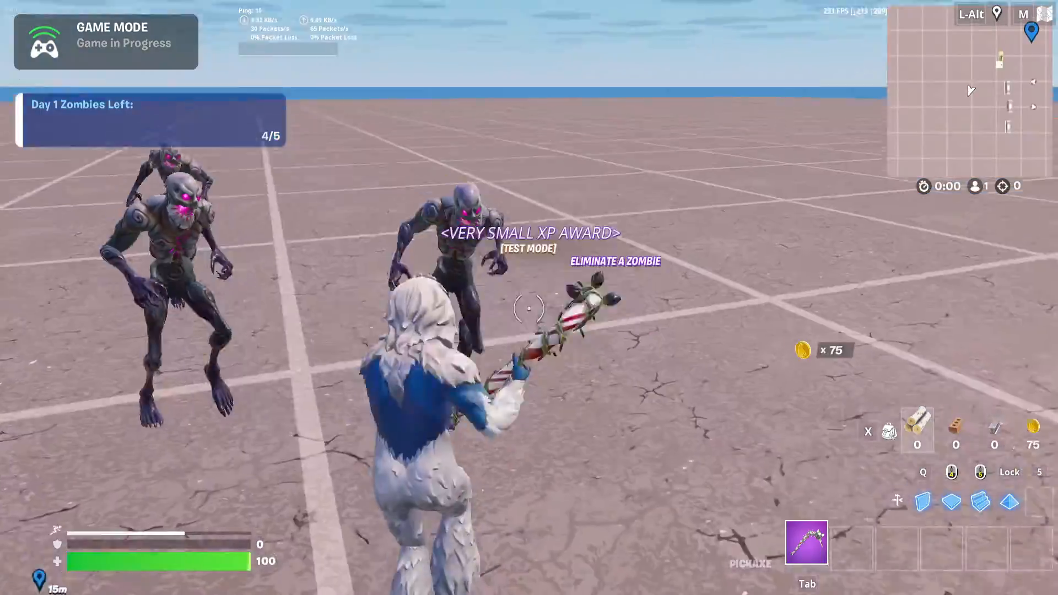
pyautogui.click(529, 309)
pyautogui.click(529, 309)
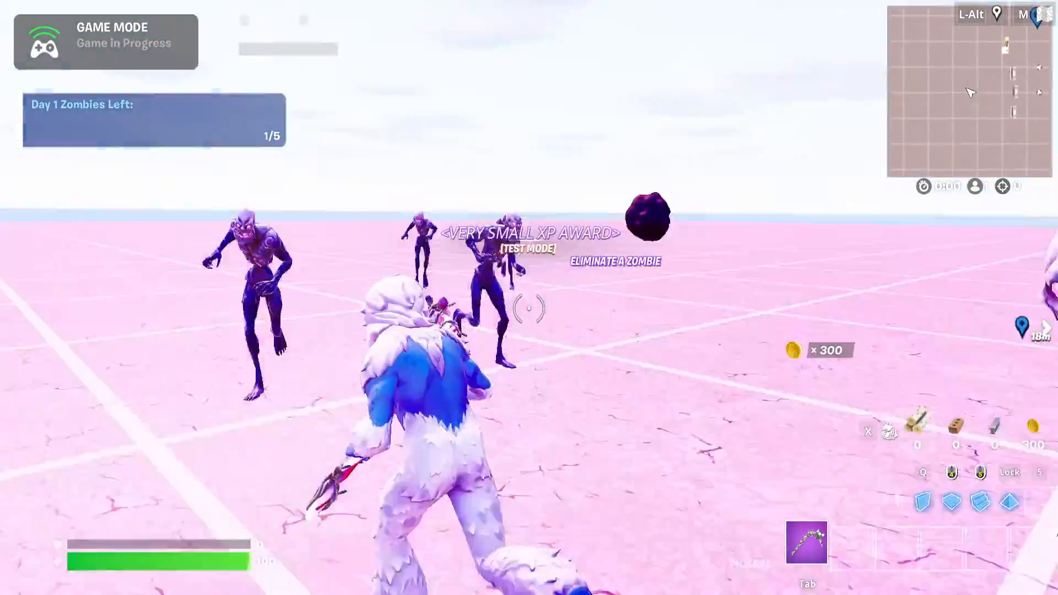
pyautogui.click(529, 309)
pyautogui.click(529, 309)
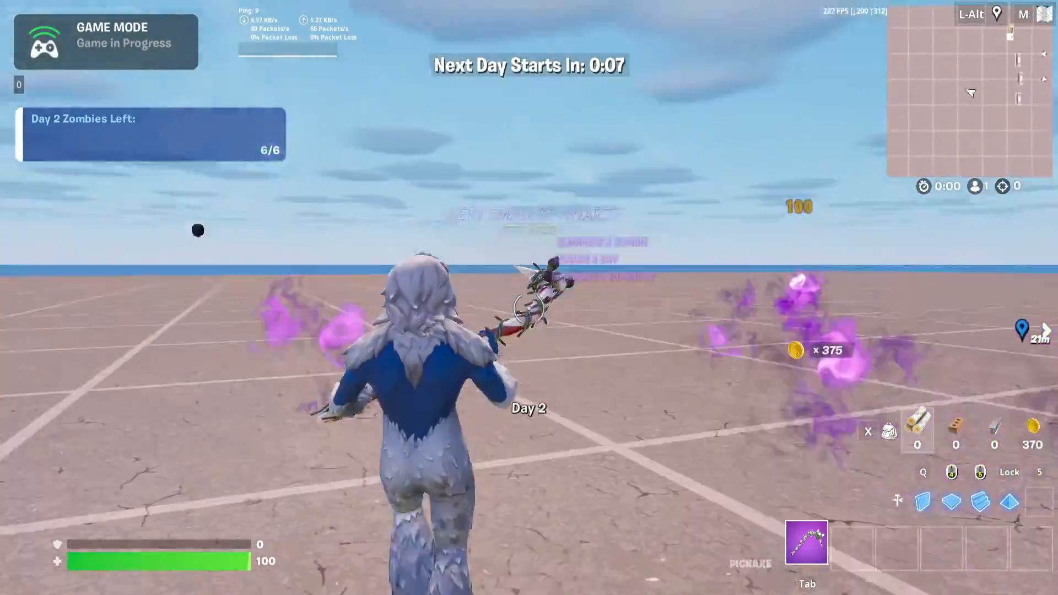
# Continue the playtest through Days 2 to 4, running across the map and attacking the newly spawned zombies with the pickaxe.
pyautogui.hotkey('shift', 'w')
pyautogui.press('space')
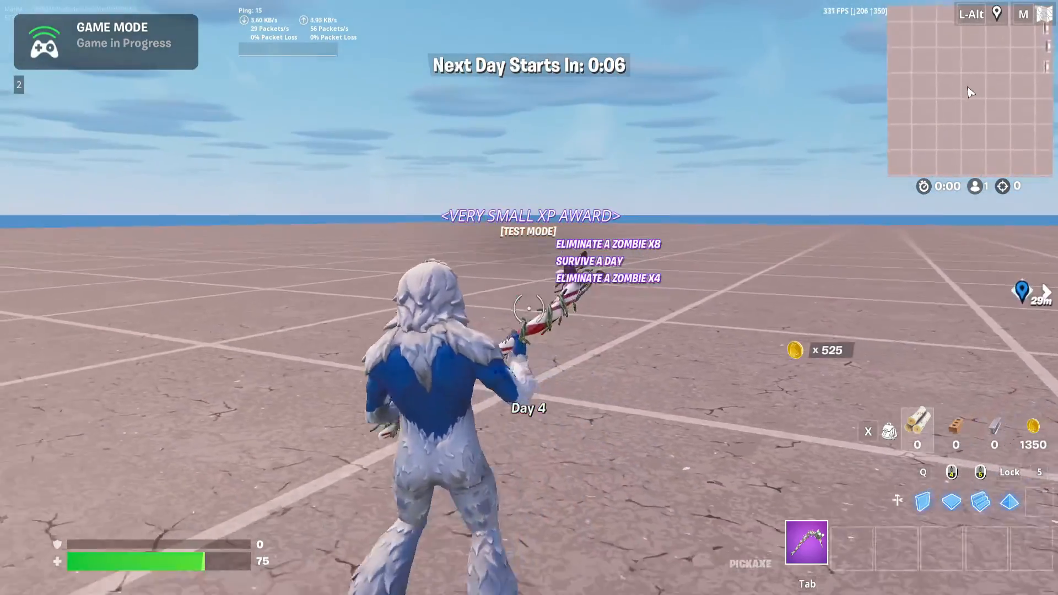
pyautogui.hotkey('shift', 'w')
pyautogui.press('space')
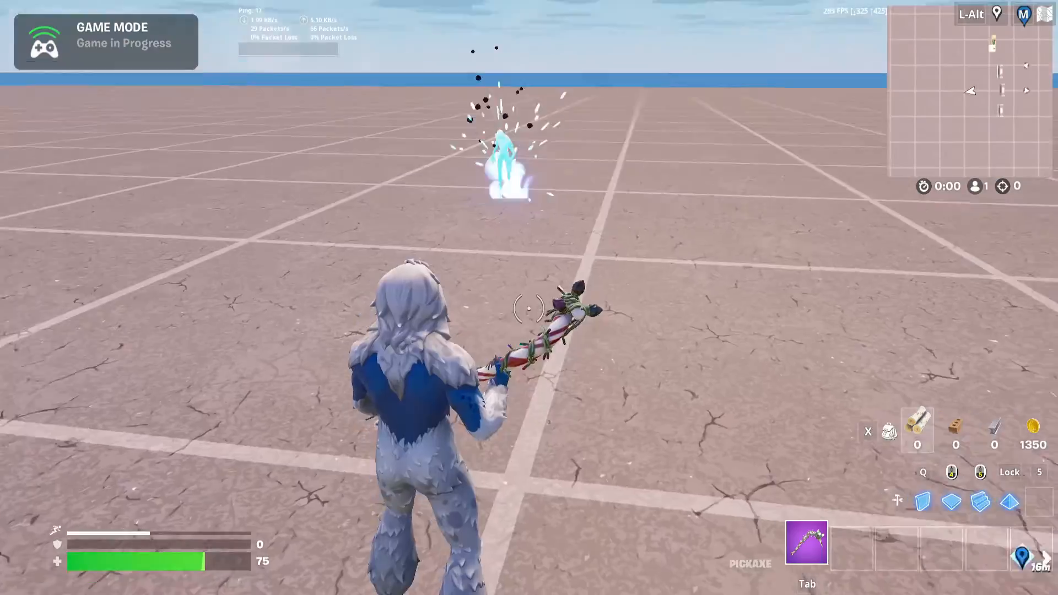
pyautogui.press('a')
pyautogui.click(530, 309)
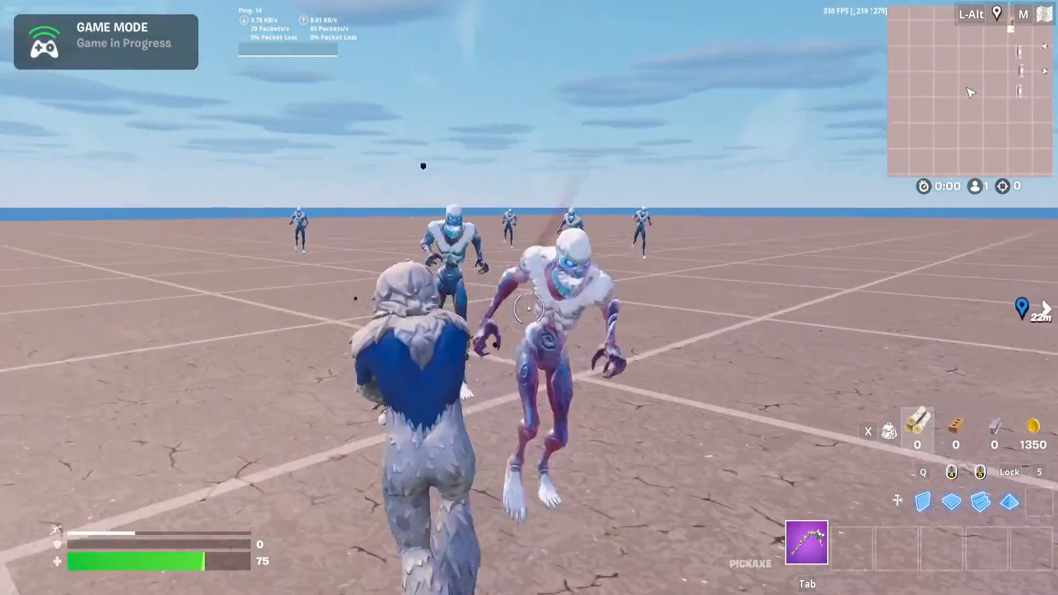
pyautogui.click(529, 309)
pyautogui.click(530, 309)
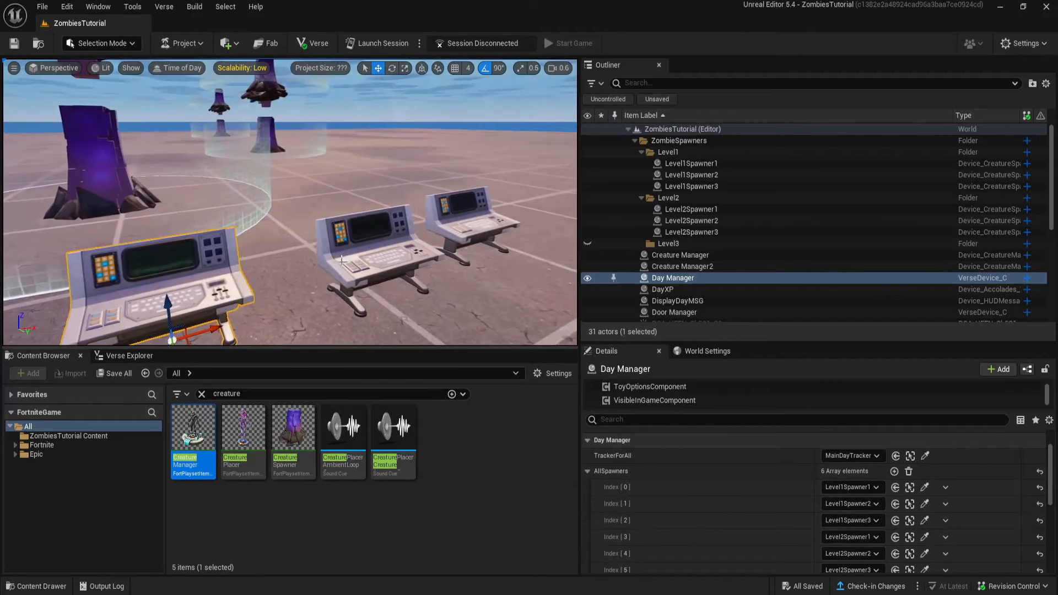
# Find the Audio Player device in the assets and place one on the ground in front of the Door Manager.
pyautogui.click(392, 326)
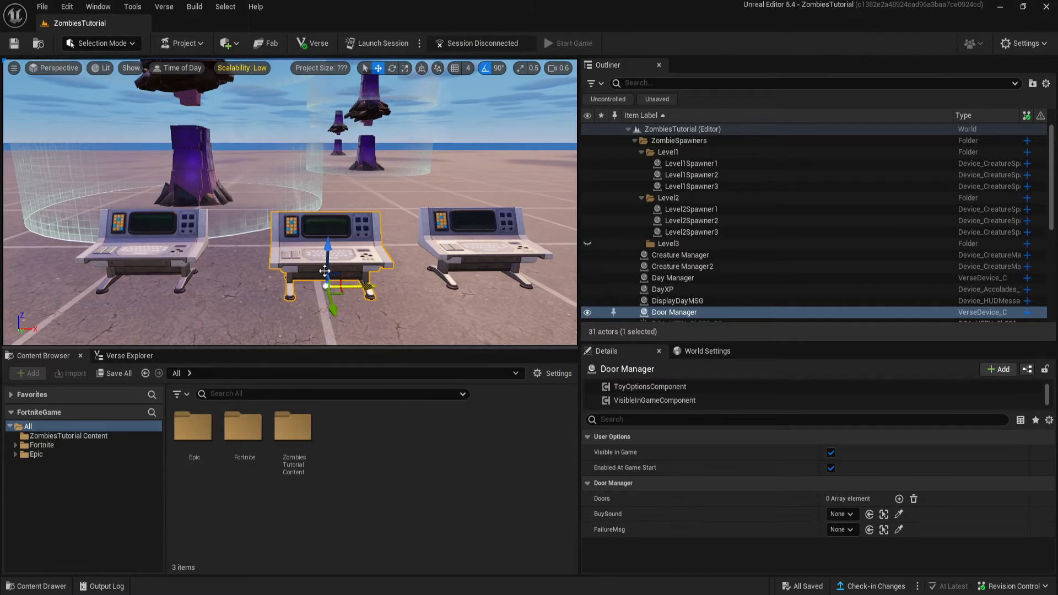
pyautogui.moveTo(325, 271); pyautogui.dragTo(334, 298, button='right')
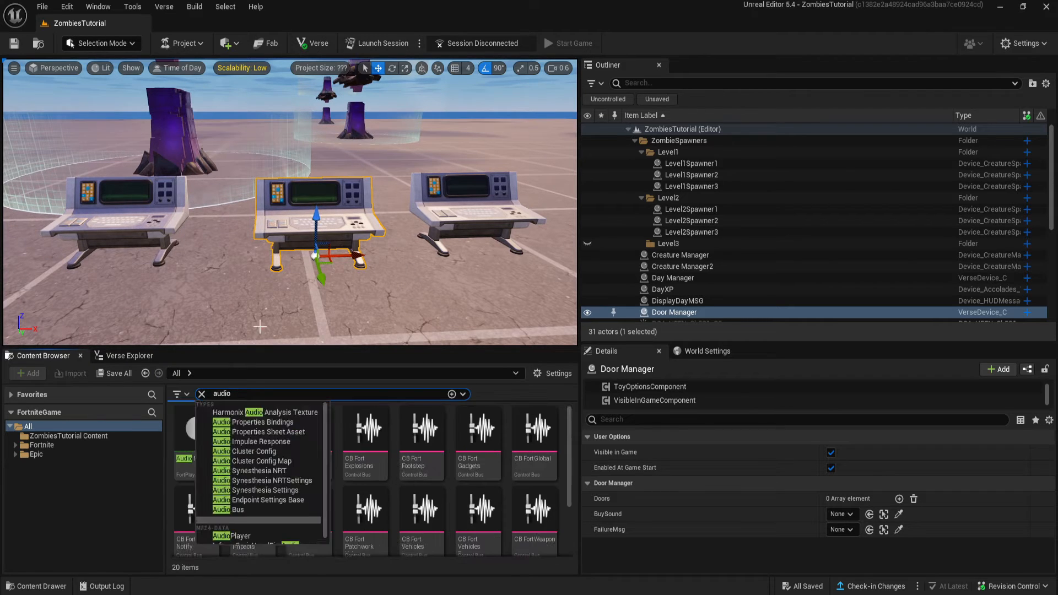
pyautogui.moveTo(270, 300); pyautogui.dragTo(264, 325, button='right')
pyautogui.moveTo(303, 324); pyautogui.dragTo(302, 323)
# Set the Audio Player's Play Location to Instigating Player and Can be Heard By to Instigator Only.
pyautogui.scroll(-6, 685, 527)
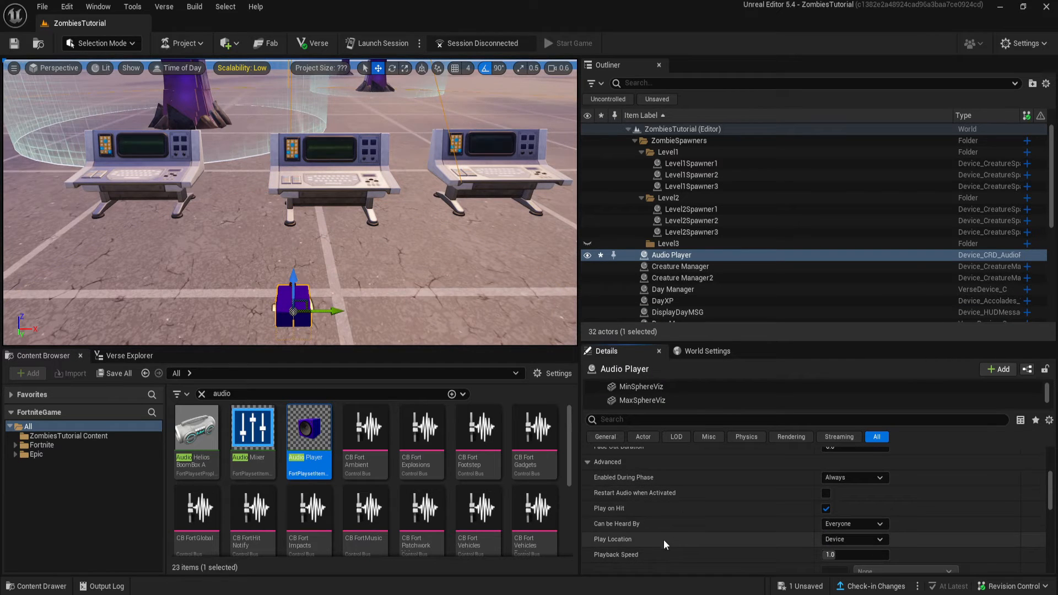
pyautogui.click(845, 541)
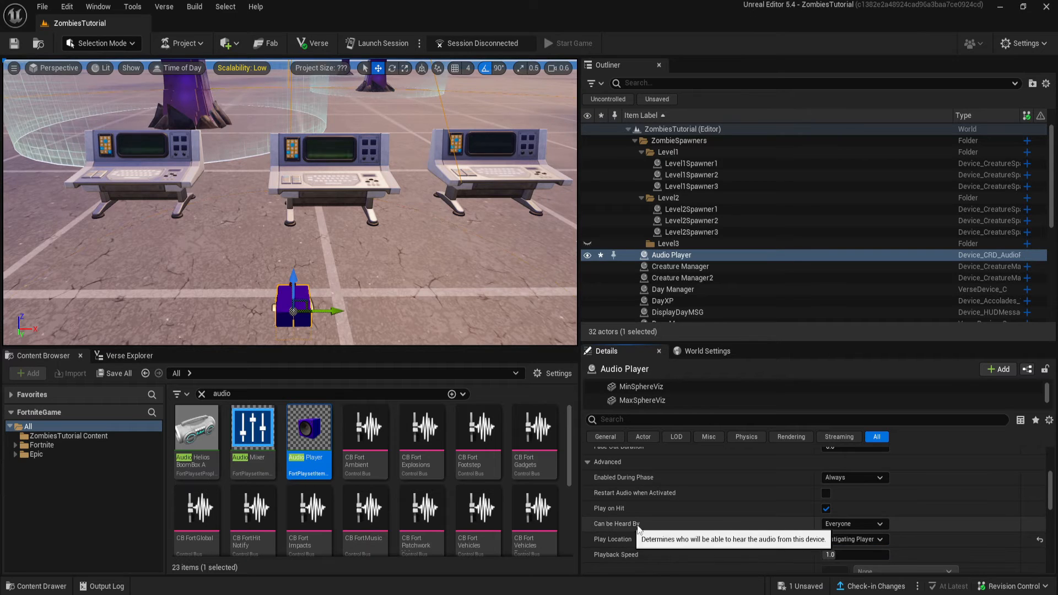
pyautogui.click(869, 526)
pyautogui.click(888, 548)
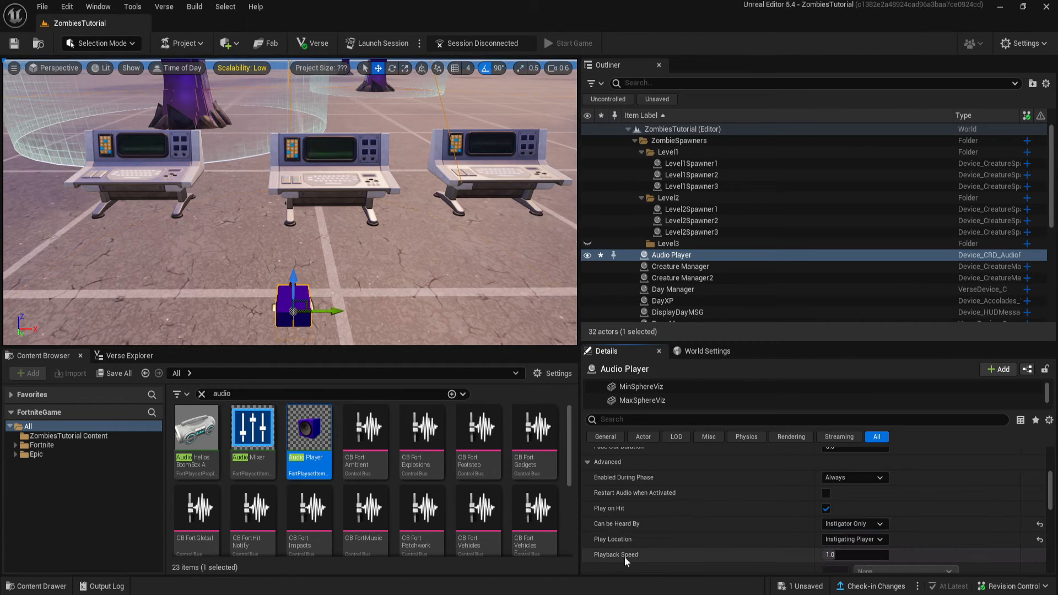
# Check the Audio Player's sound setting and rename the device BuyDoorSound.
pyautogui.scroll(2, 698, 547)
pyautogui.scroll(1, 698, 547)
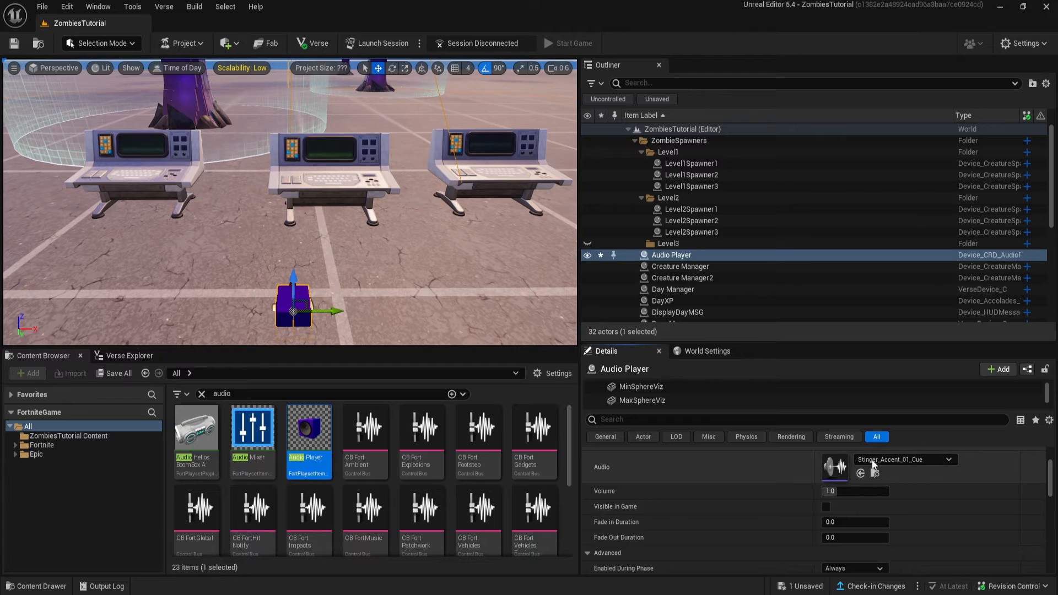
pyautogui.moveTo(441, 243); pyautogui.dragTo(352, 237, button='right')
pyautogui.press('F2')
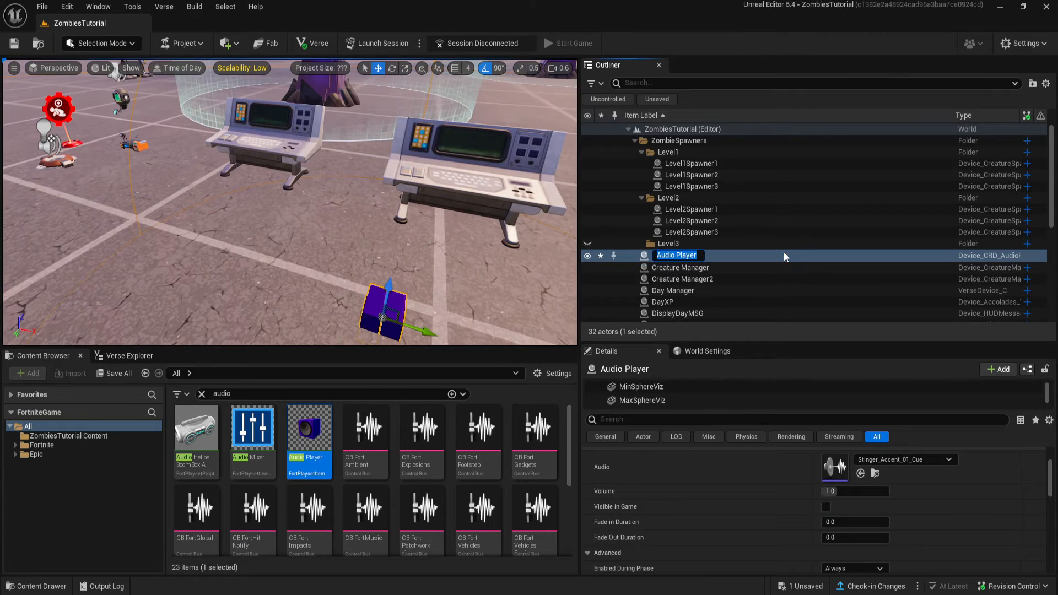
pyautogui.write('Buy')
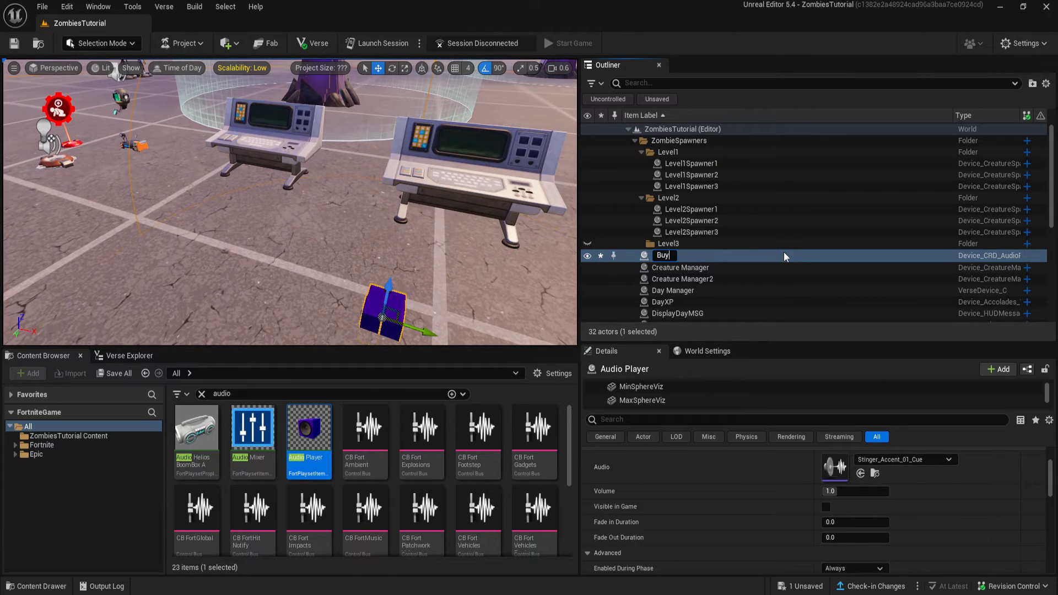
pyautogui.write('DoorSound')
pyautogui.press('Return')
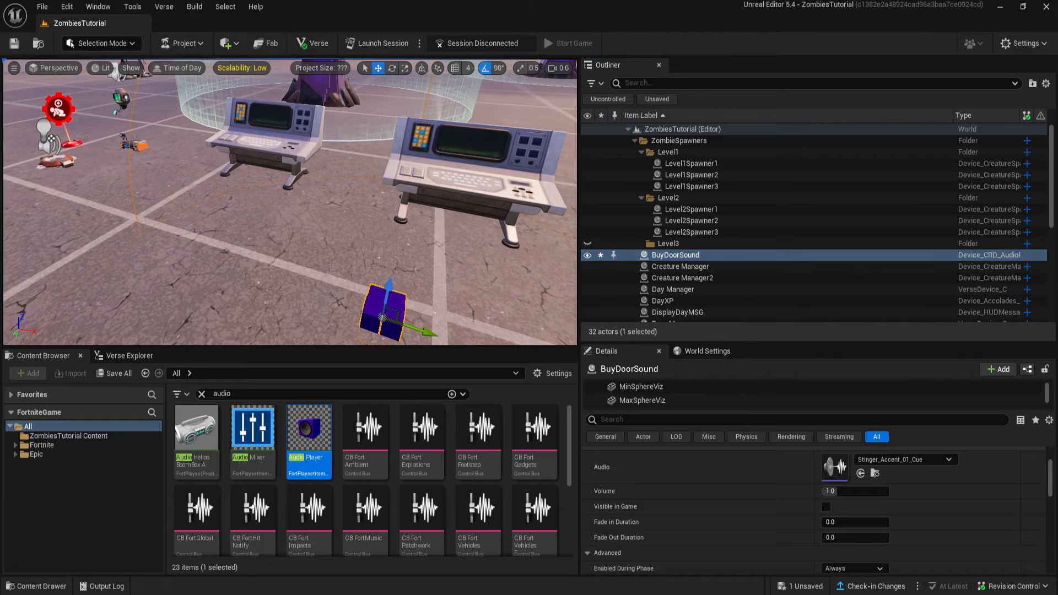
# Assign BuyDoorSound as the Door Manager's BuySound.
pyautogui.click(794, 321)
pyautogui.click(841, 514)
pyautogui.click(881, 381)
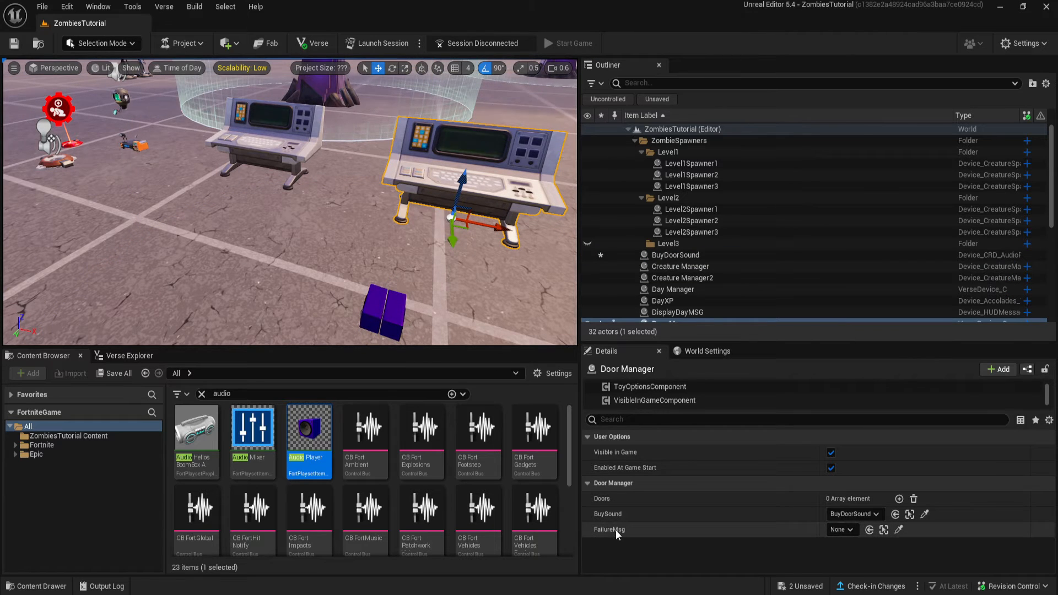
# Find the HUD Message Device in the assets and place one on the ground beside the audio player.
pyautogui.press('f')
pyautogui.click(202, 394)
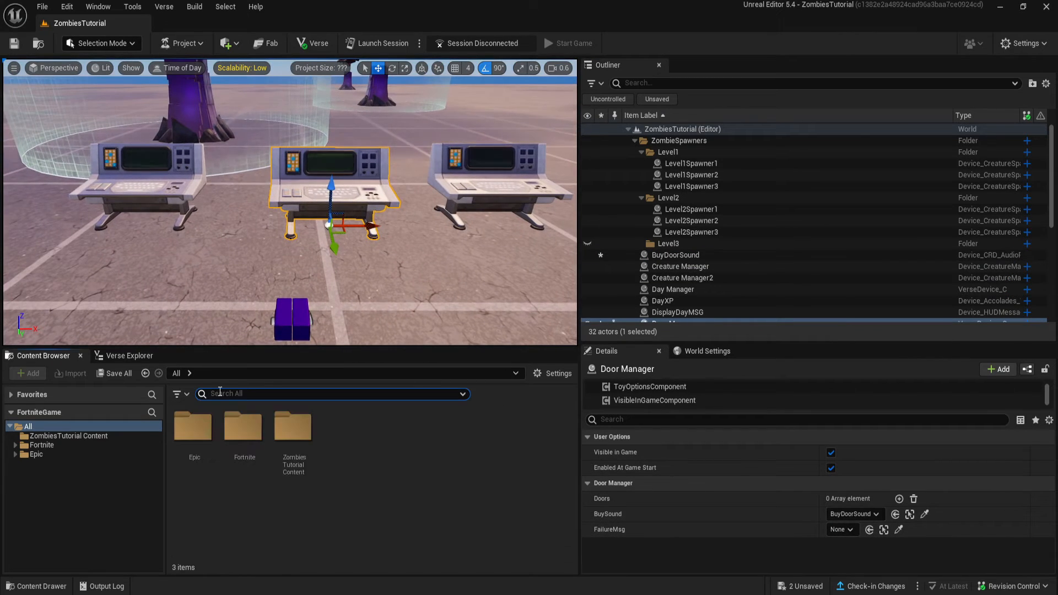
pyautogui.write('hud')
pyautogui.moveTo(294, 427); pyautogui.dragTo(287, 242)
pyautogui.scroll(3, 353, 242)
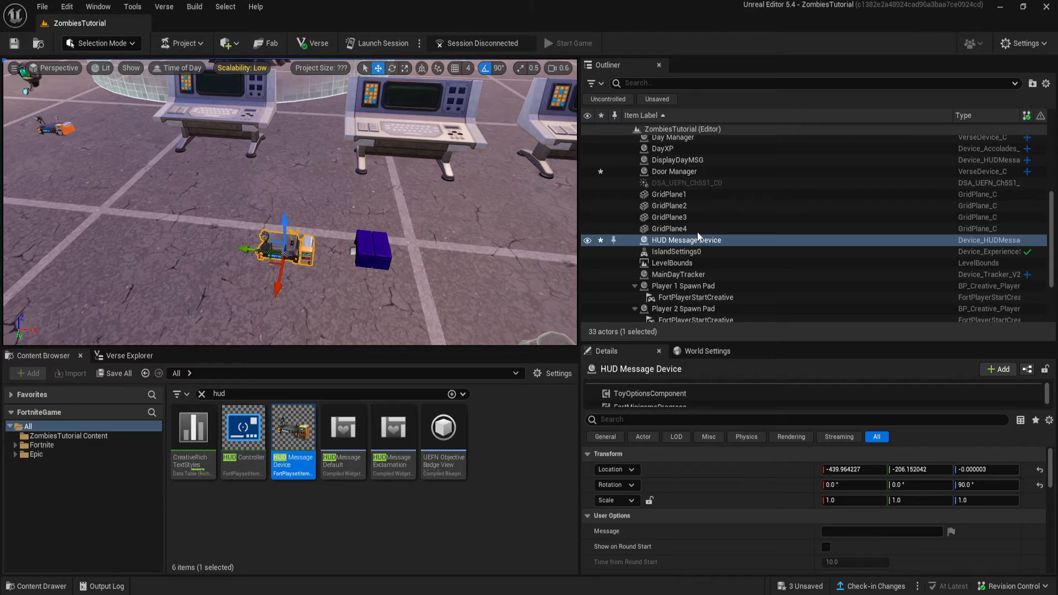
# Set the HUD Message Device's recipient to Triggering Player and its message to "Not enough gold!".
pyautogui.scroll(-4, 713, 508)
pyautogui.click(851, 515)
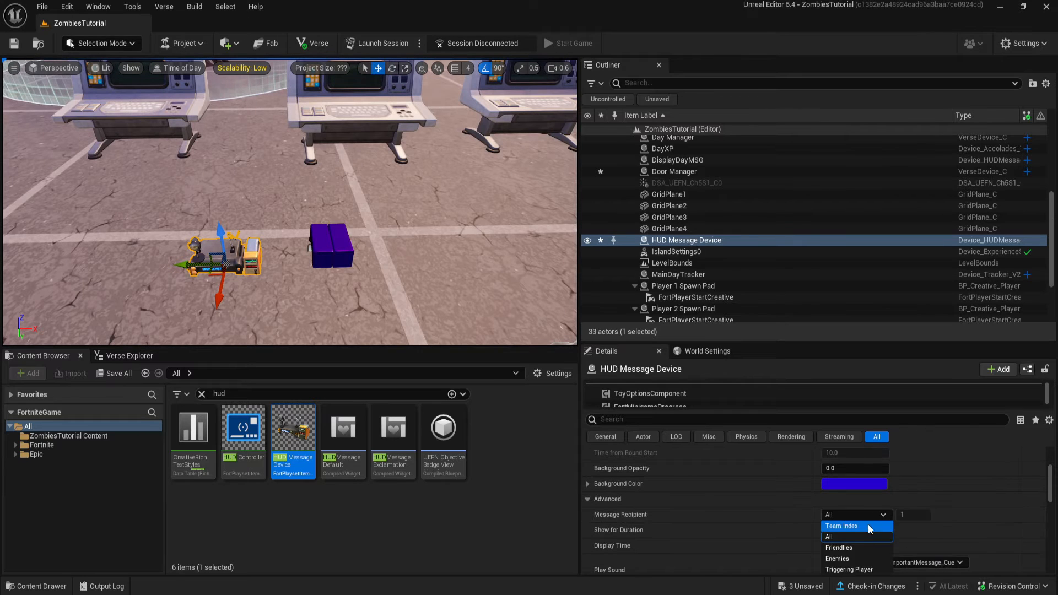
pyautogui.click(862, 570)
pyautogui.scroll(5, 614, 515)
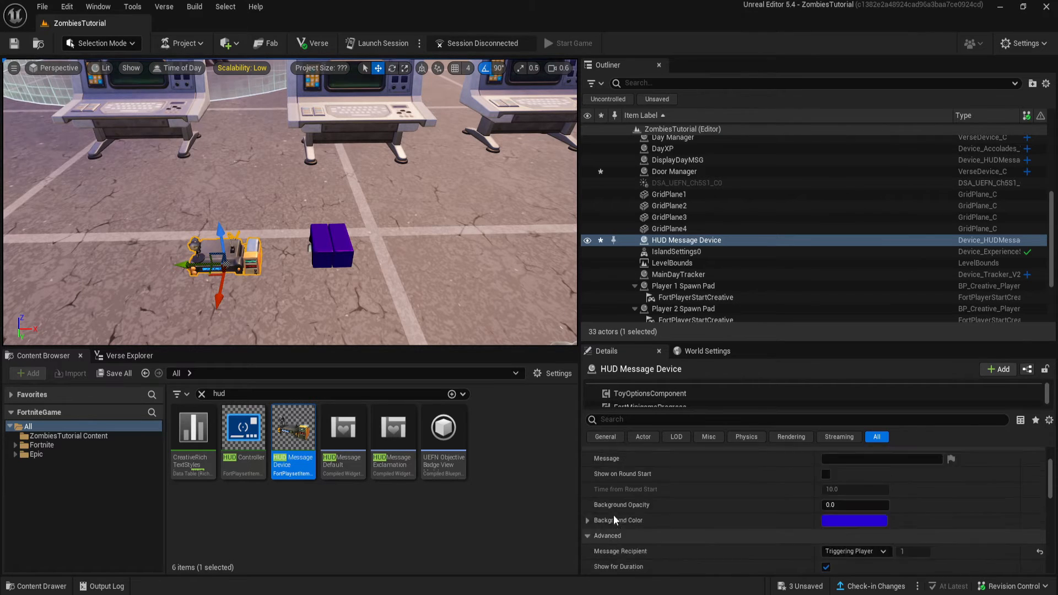
pyautogui.scroll(-5, 667, 557)
pyautogui.scroll(5, 730, 520)
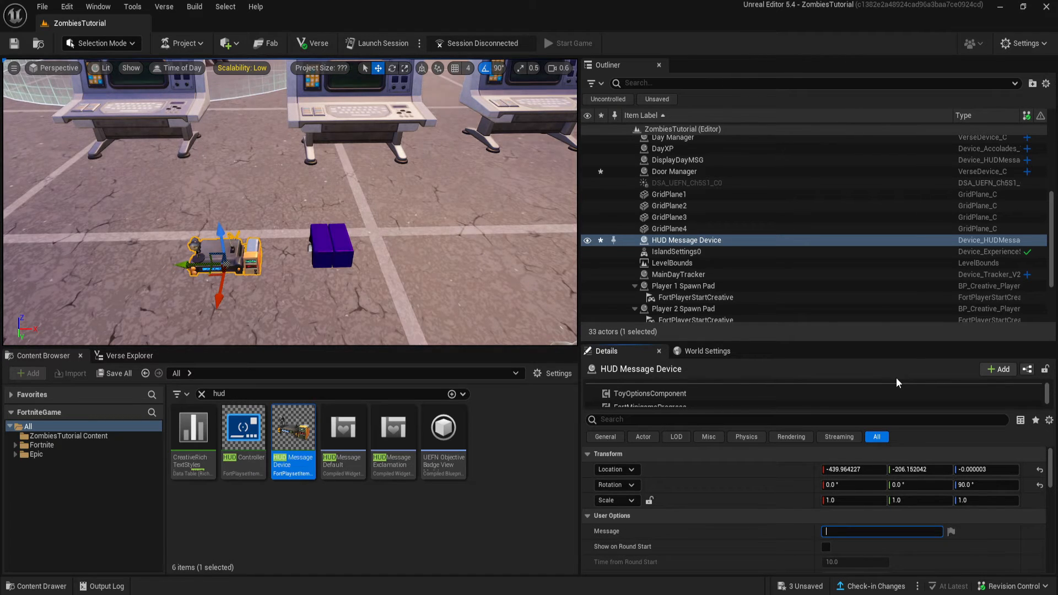
pyautogui.write('Not enough gold!')
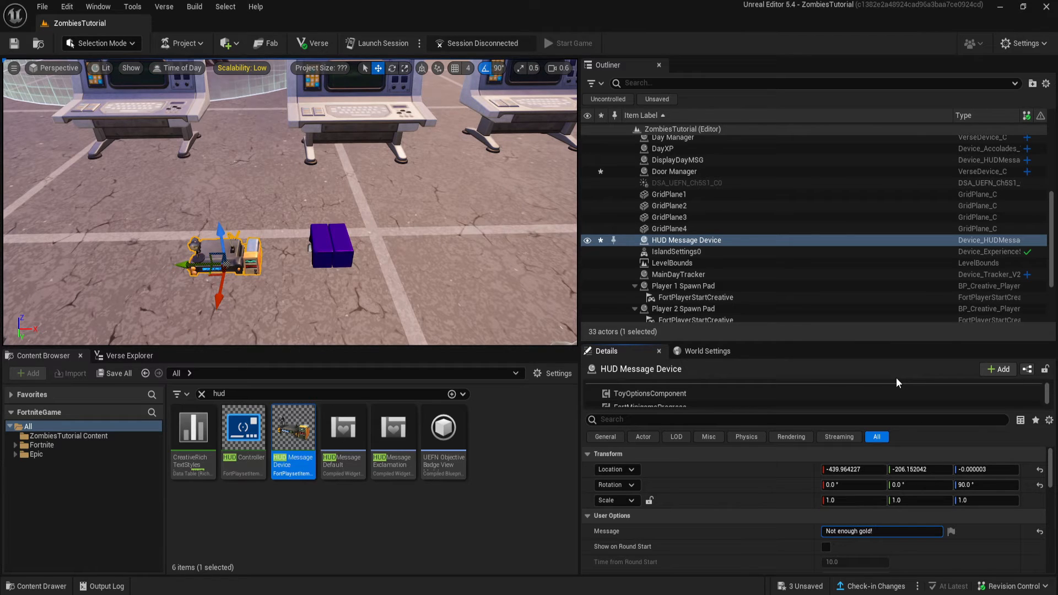
# Rename the HUD Message Device as FailureMSG.
pyautogui.click(742, 240)
pyautogui.press('BackSpace')
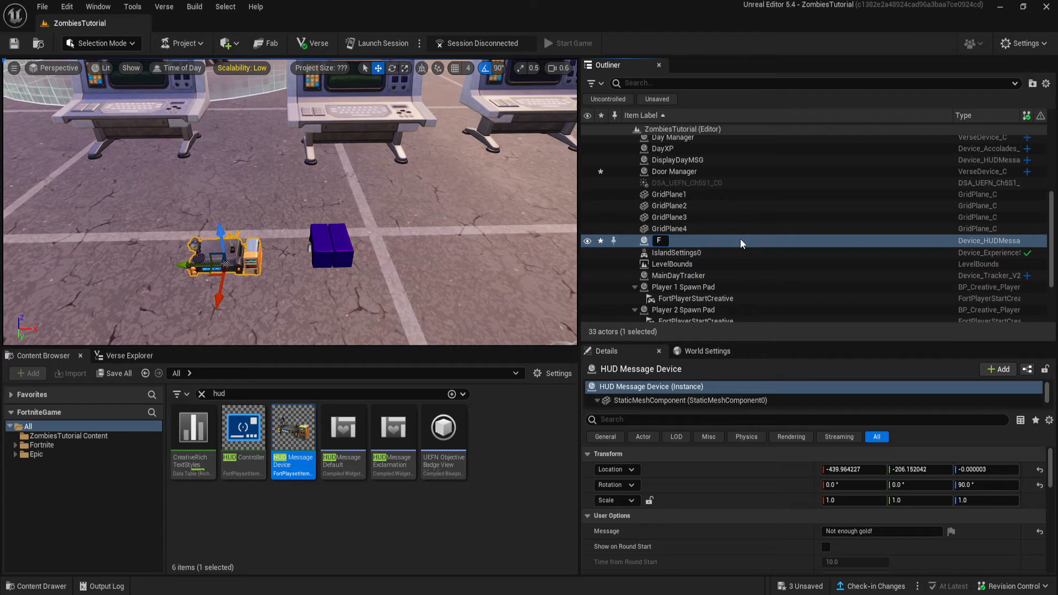
pyautogui.write('FailureMSG')
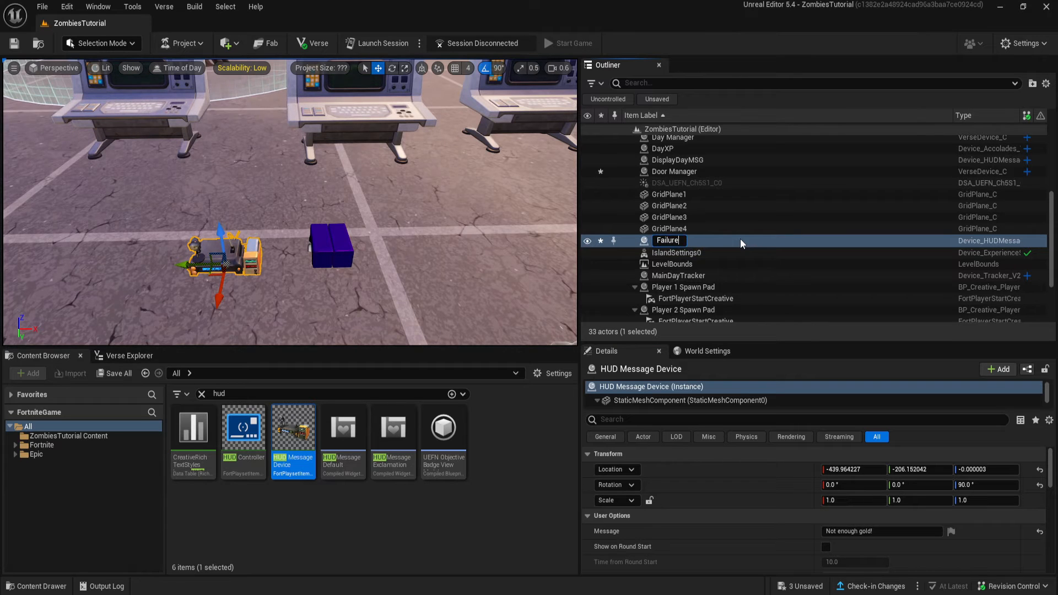
pyautogui.press('Return')
# Assign the FailureMSG device to the Door Manager's FailureMsg property.
pyautogui.doubleClick(674, 172)
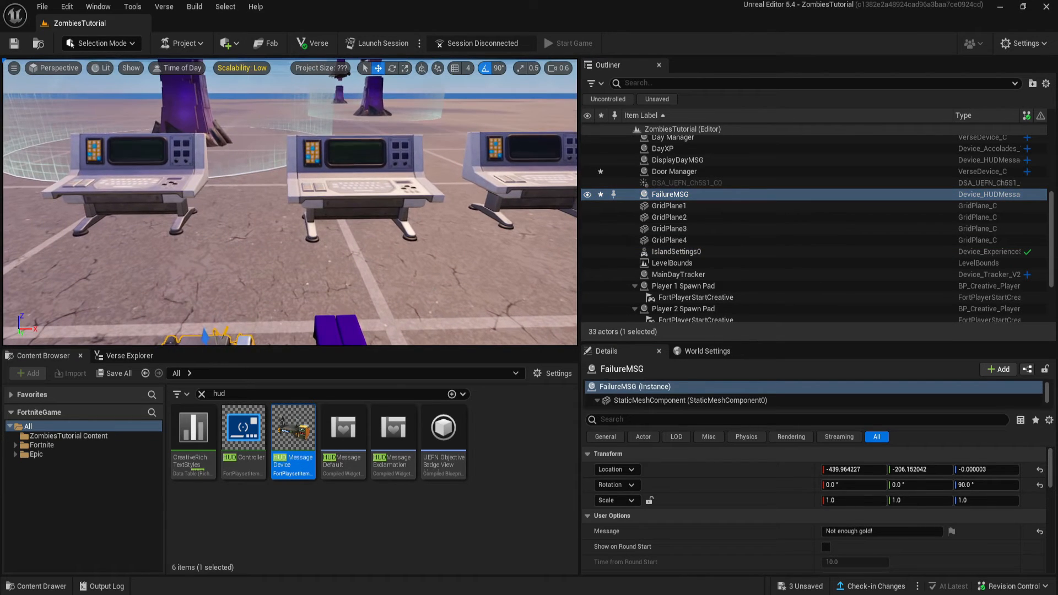
pyautogui.click(842, 530)
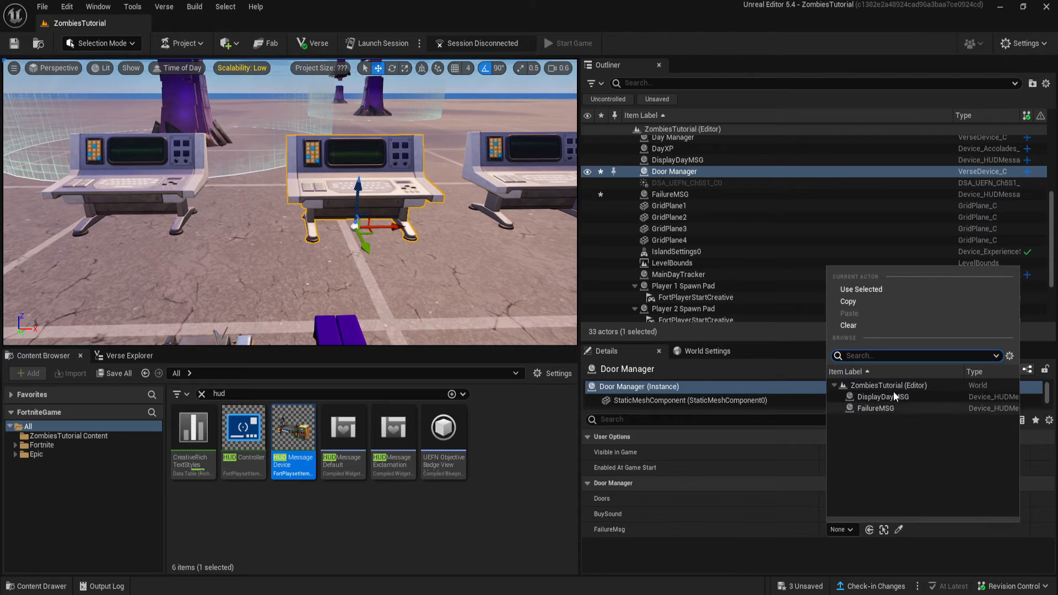
pyautogui.click(897, 410)
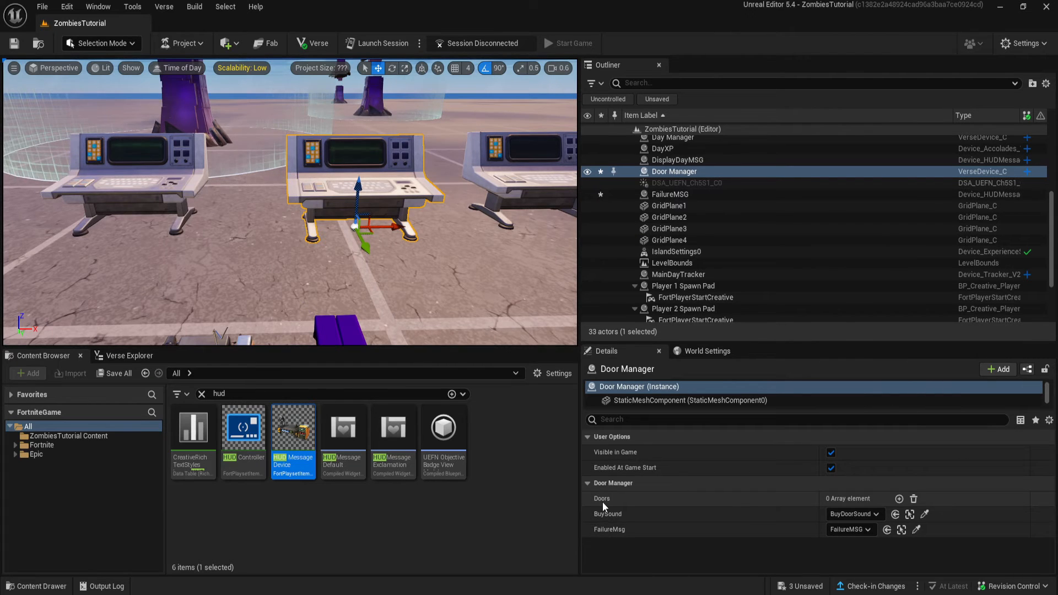
# Add one element to the Door Manager's Doors array and expand it to review the device references it needs.
pyautogui.moveTo(434, 332); pyautogui.dragTo(405, 335, button='right')
pyautogui.press('w')
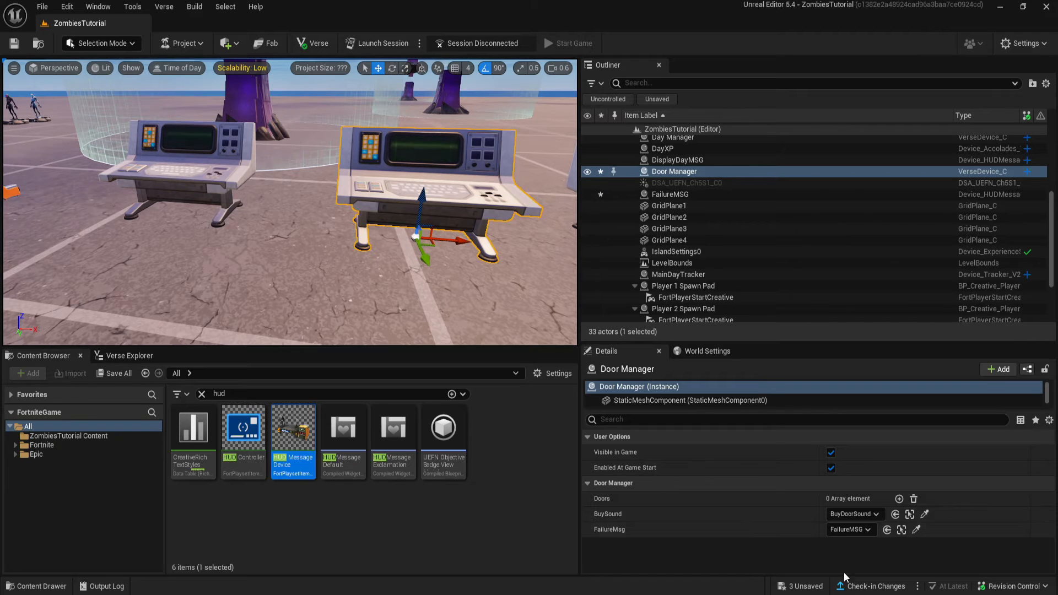
pyautogui.click(900, 499)
pyautogui.click(598, 515)
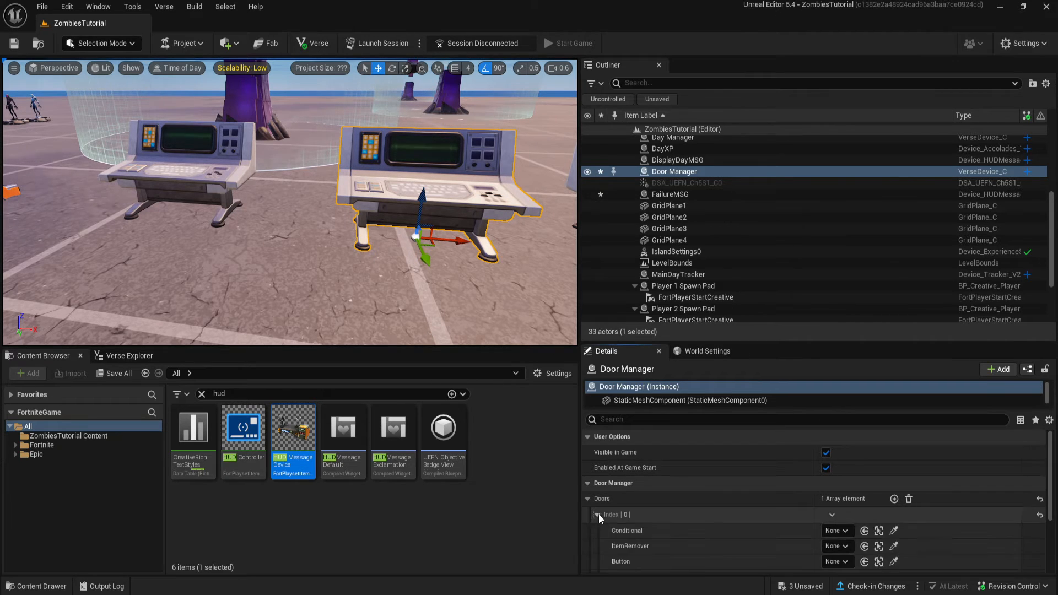
pyautogui.scroll(-3, 707, 531)
pyautogui.scroll(3, 705, 530)
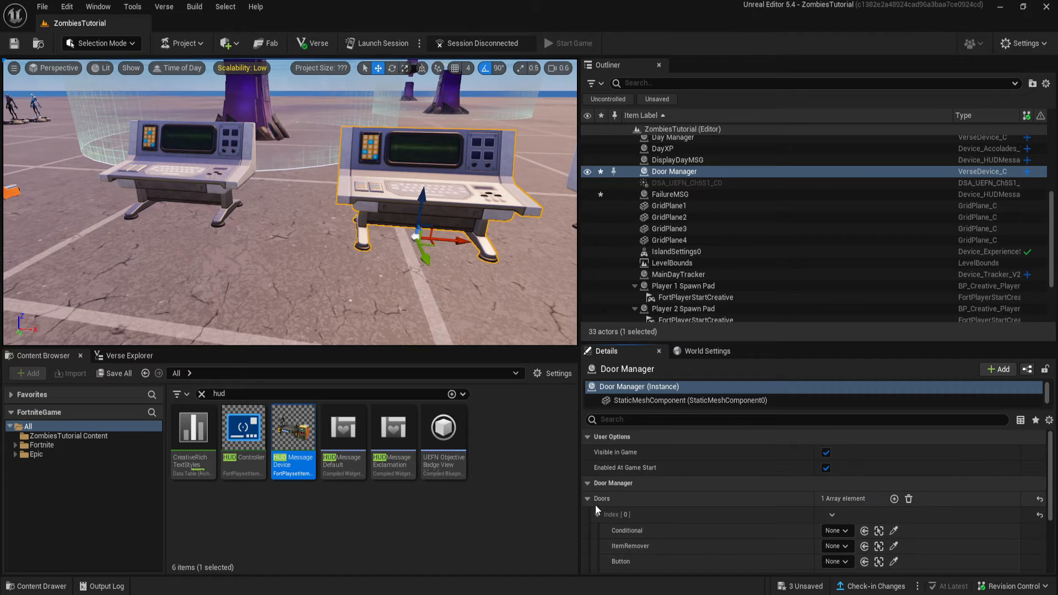
pyautogui.scroll(-3, 660, 538)
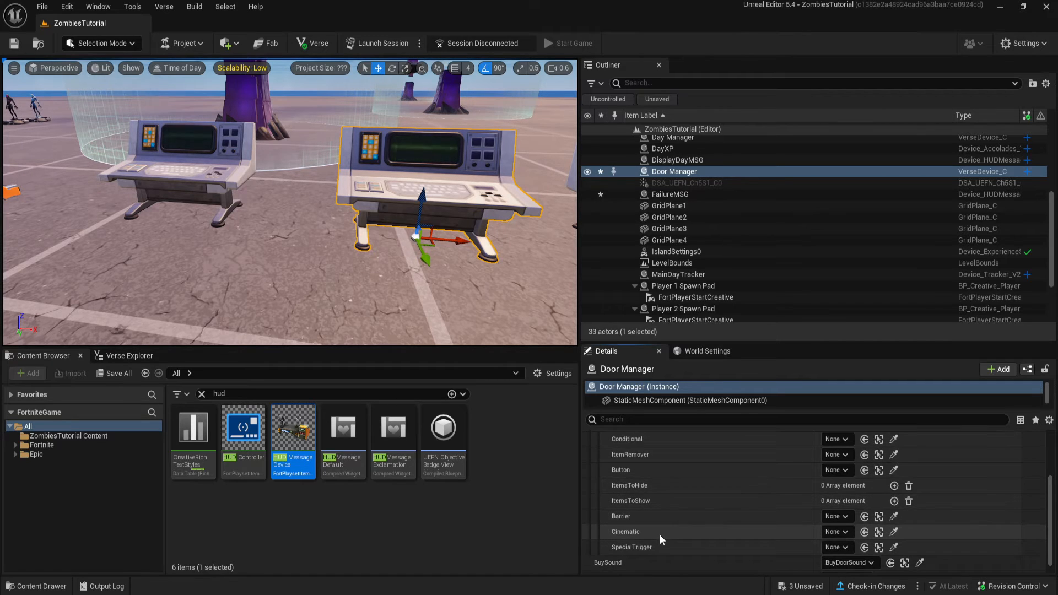
pyautogui.scroll(1, 660, 535)
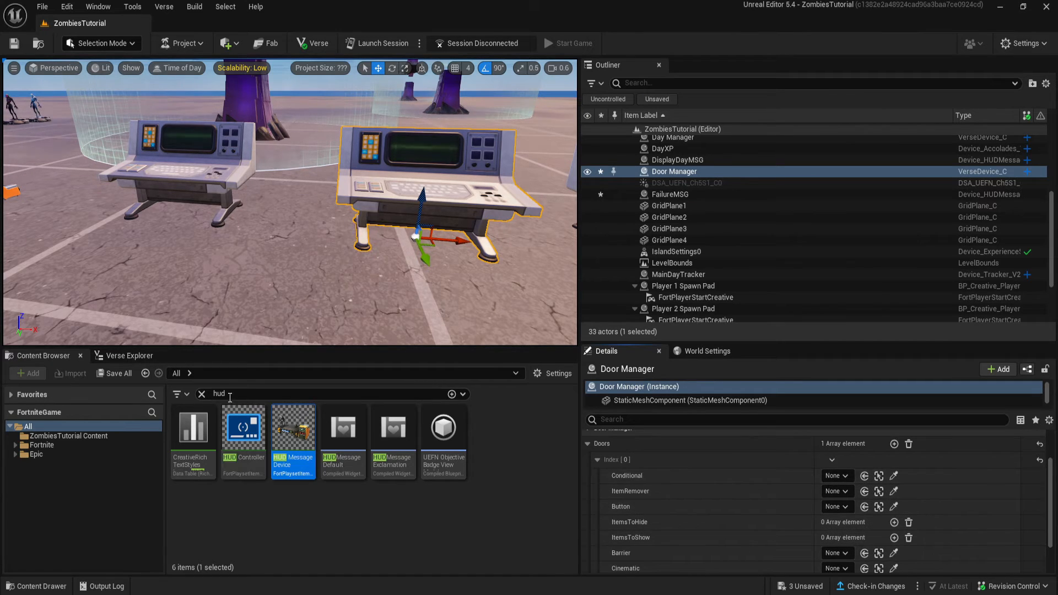
# Search the assets for "conditional" and place a Conditional Button on the ground near the Door Manager.
pyautogui.click(202, 393)
pyautogui.write('conditional')
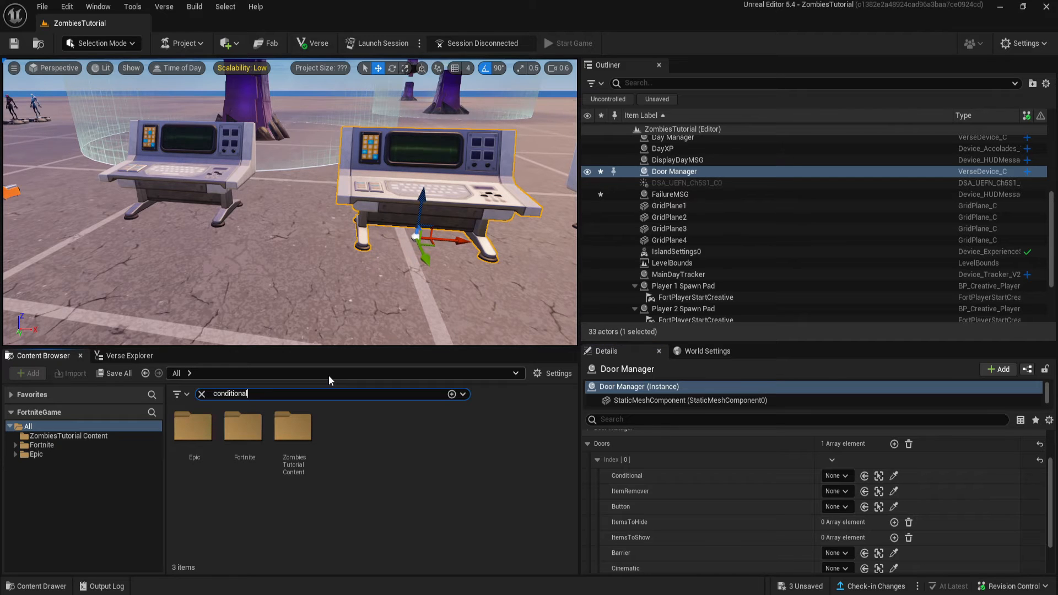
pyautogui.moveTo(193, 428); pyautogui.dragTo(414, 254)
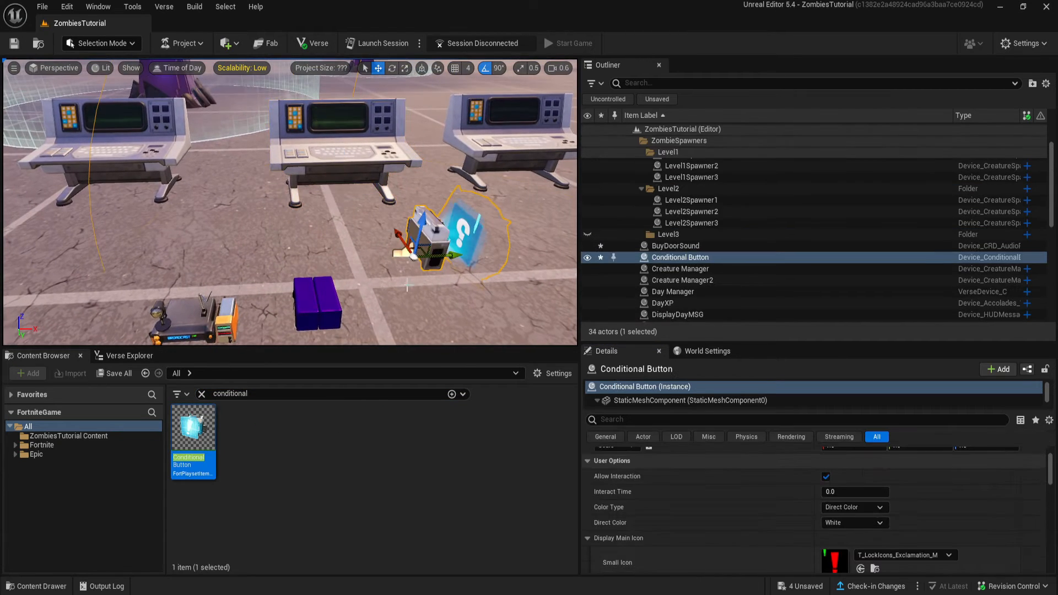
pyautogui.moveTo(407, 286); pyautogui.dragTo(444, 284, button='right')
# Set the Conditional Button's Key Item 1 definition to Gold.
pyautogui.scroll(-4, 722, 512)
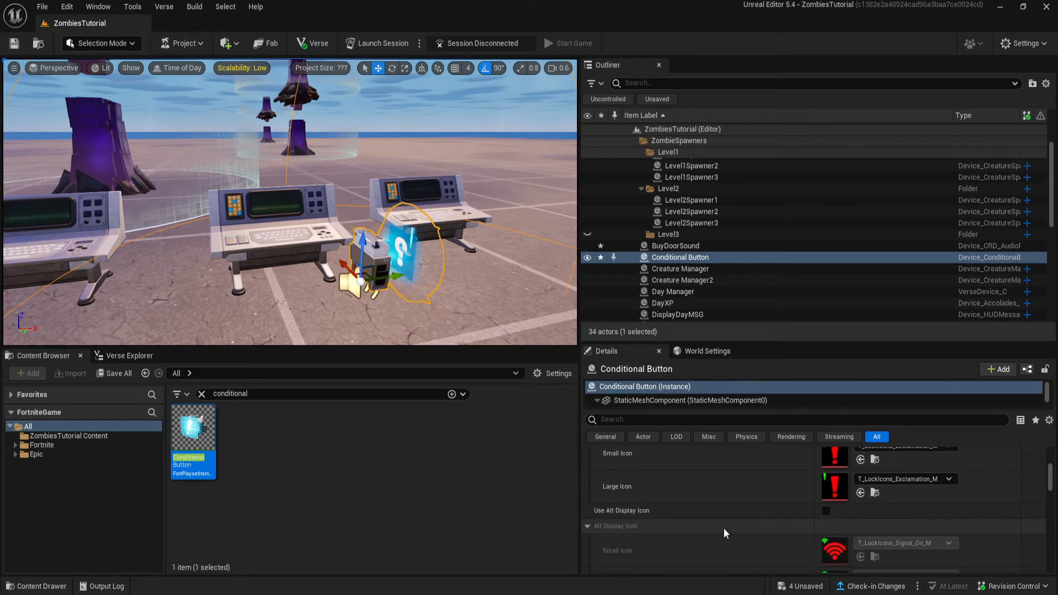
pyautogui.scroll(-10, 724, 529)
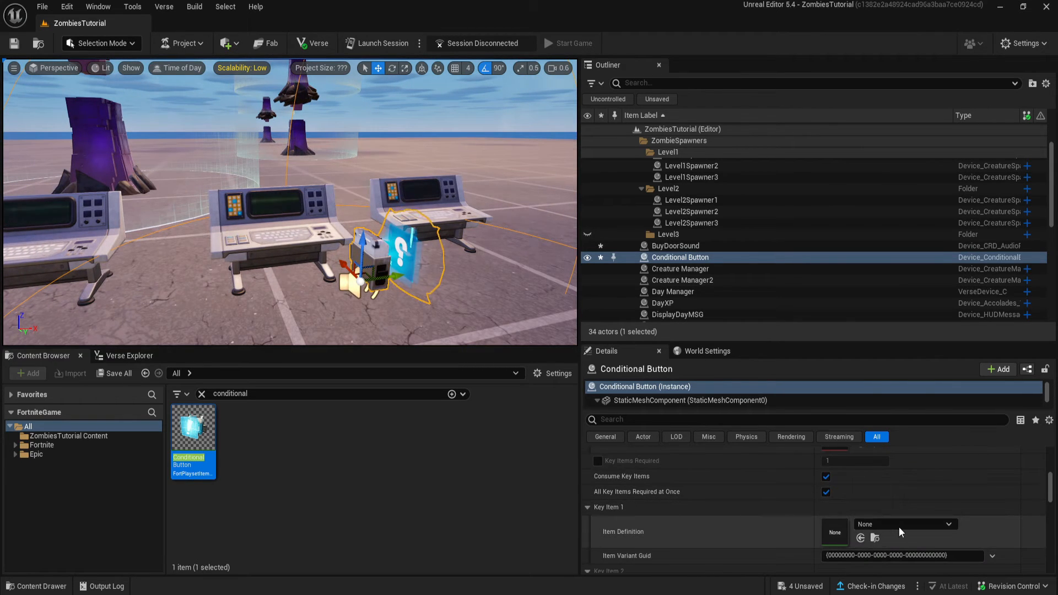
pyautogui.click(899, 529)
pyautogui.write('gold')
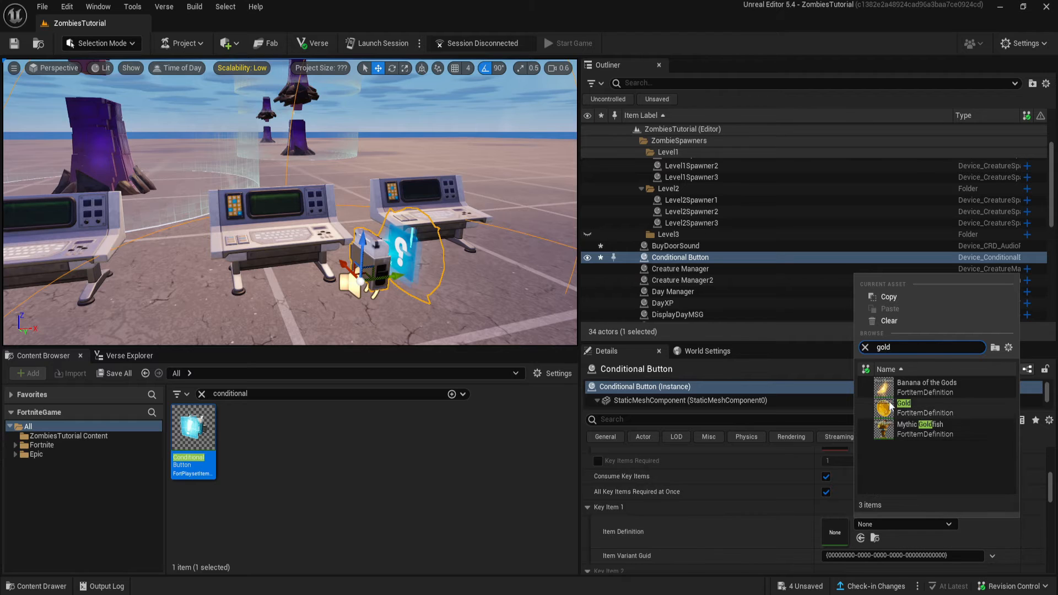
pyautogui.click(891, 407)
# Enable Key Items Required on the Conditional Button and set it to 1200.
pyautogui.scroll(1, 760, 518)
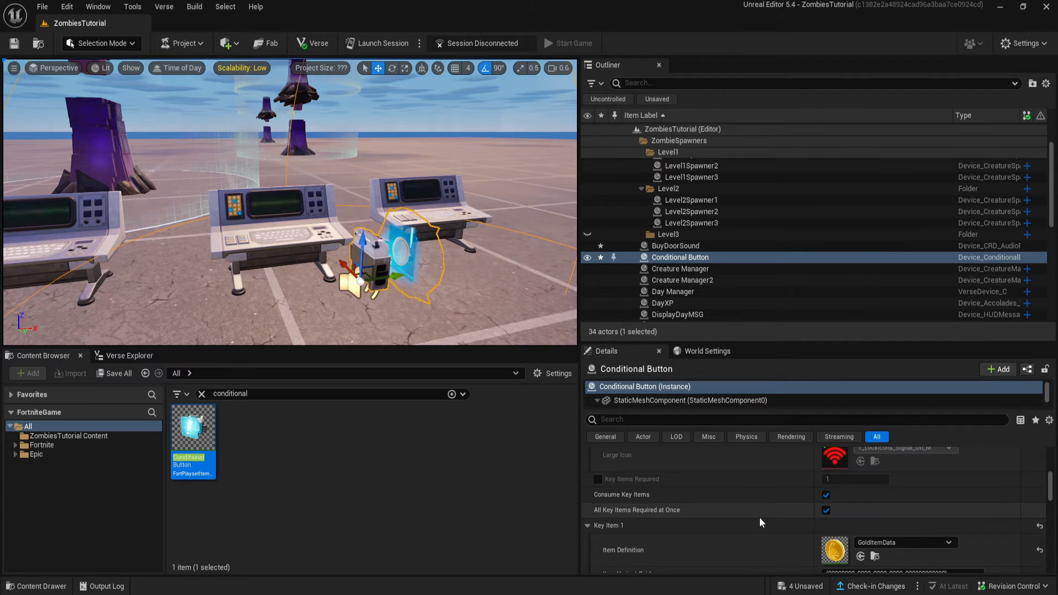
pyautogui.scroll(2, 758, 518)
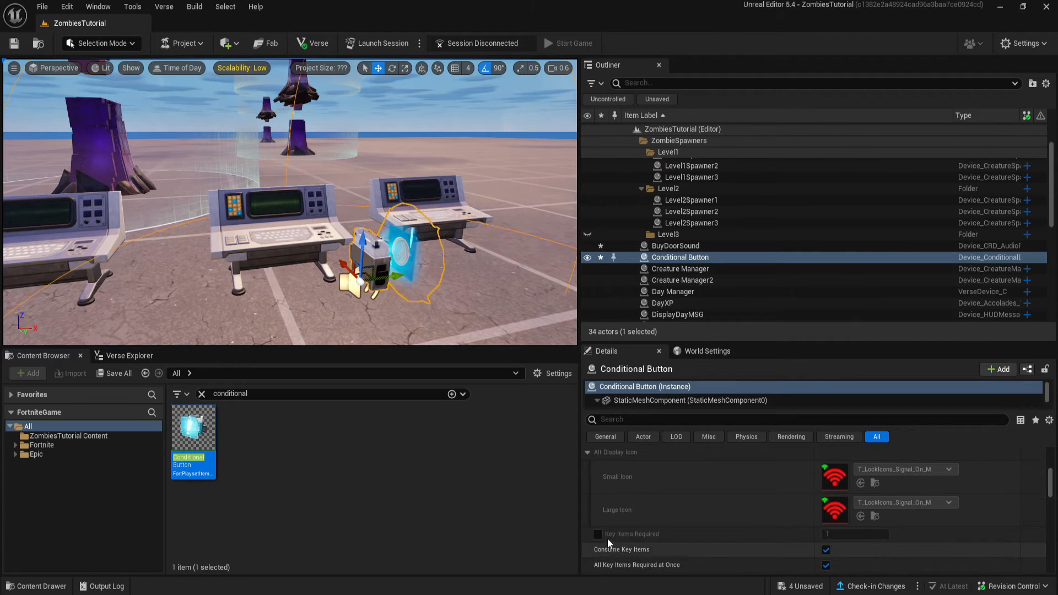
pyautogui.click(597, 534)
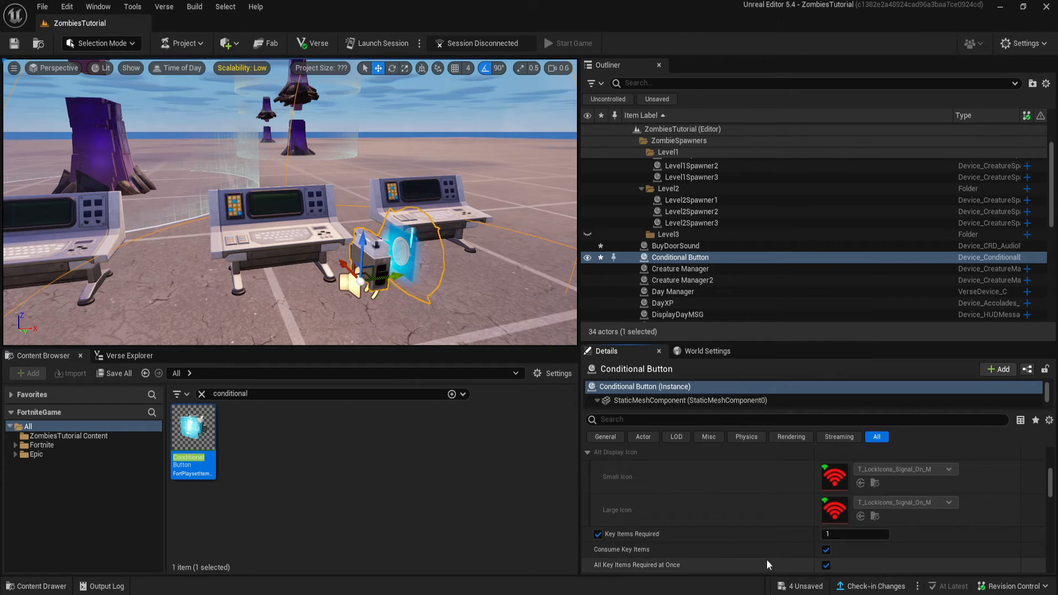
pyautogui.click(847, 533)
pyautogui.scroll(-3, 839, 457)
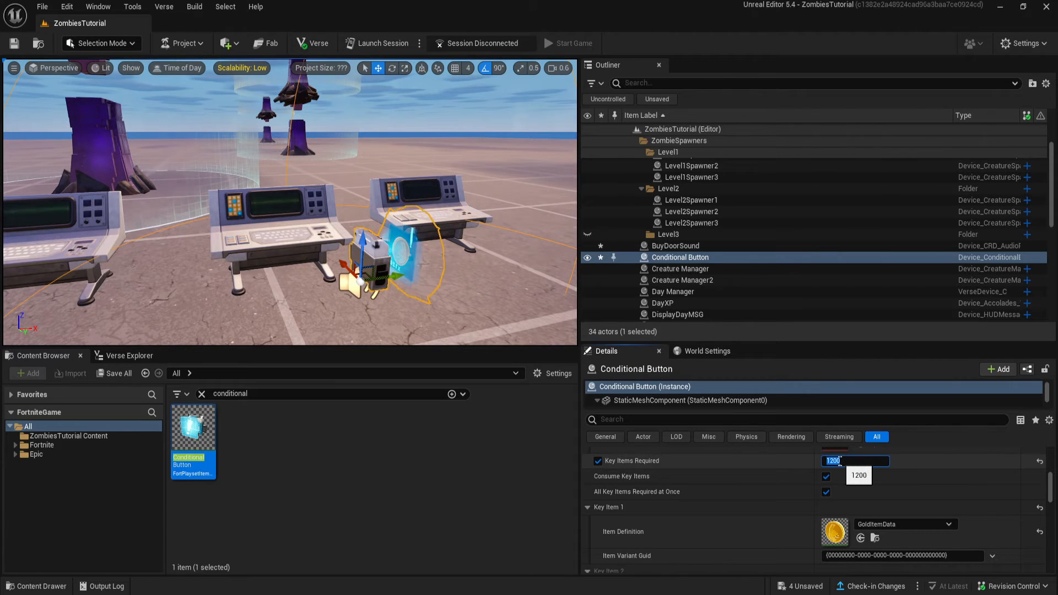
# Rename the Conditional Button as Door1Conditional.
pyautogui.click(773, 256)
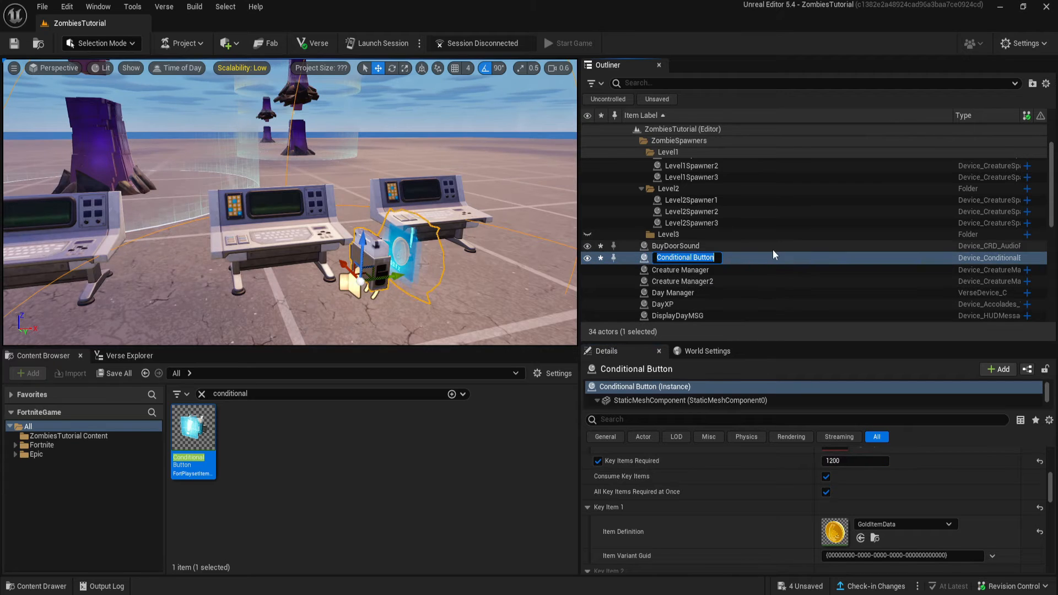
pyautogui.write('Door1C')
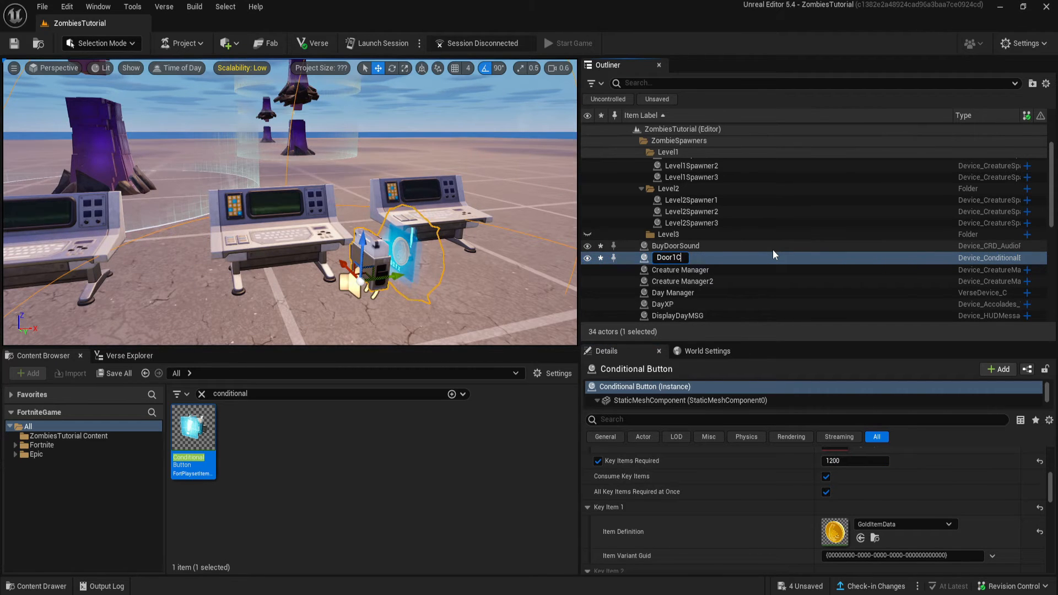
pyautogui.write('onditional')
pyautogui.press('Return')
# Assign Door1Conditional to the Conditional property of the Door Manager's first Doors element.
pyautogui.click(675, 315)
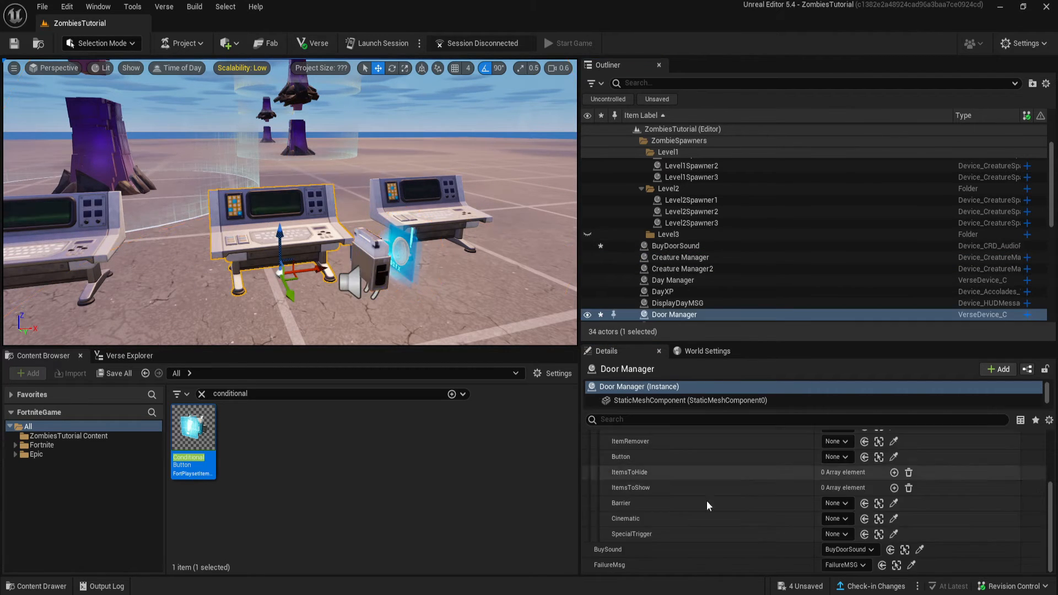
pyautogui.scroll(3, 717, 510)
pyautogui.click(837, 481)
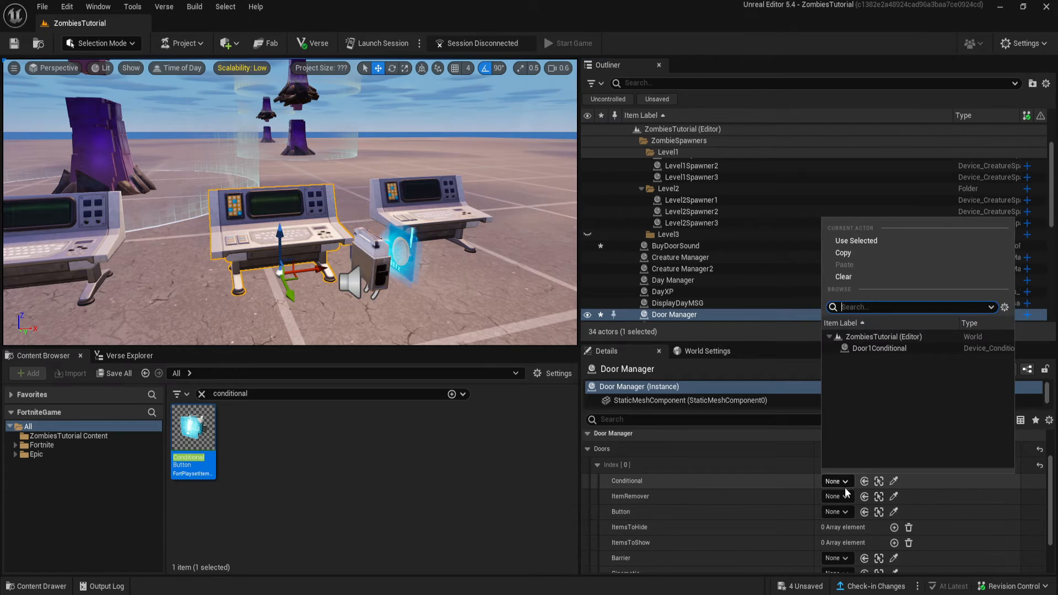
pyautogui.click(880, 348)
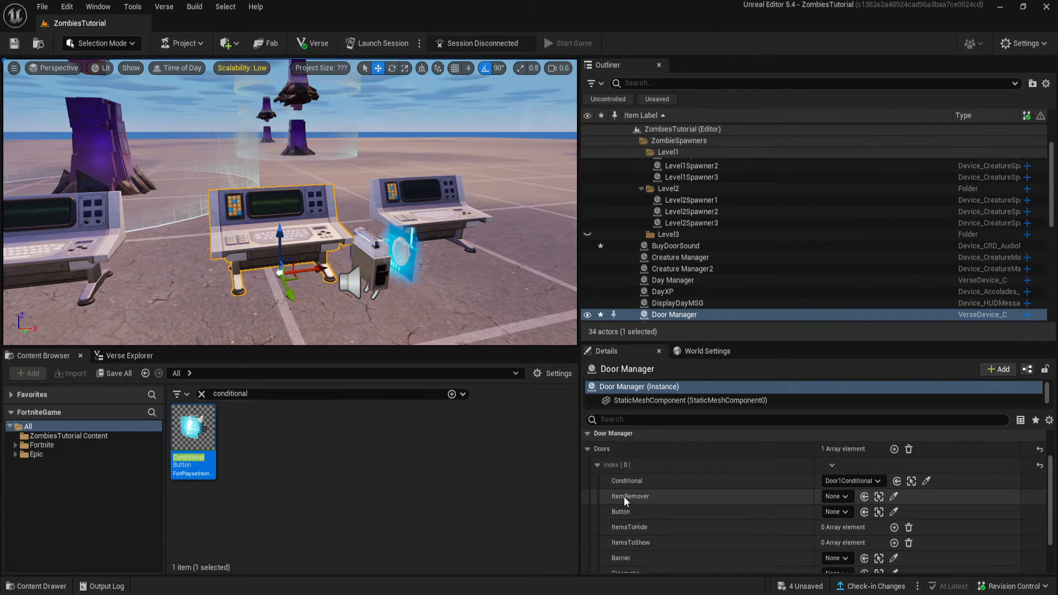
# Search the assets for "item remover" and place an Item Remover on the ground near the conditional button.
pyautogui.click(202, 393)
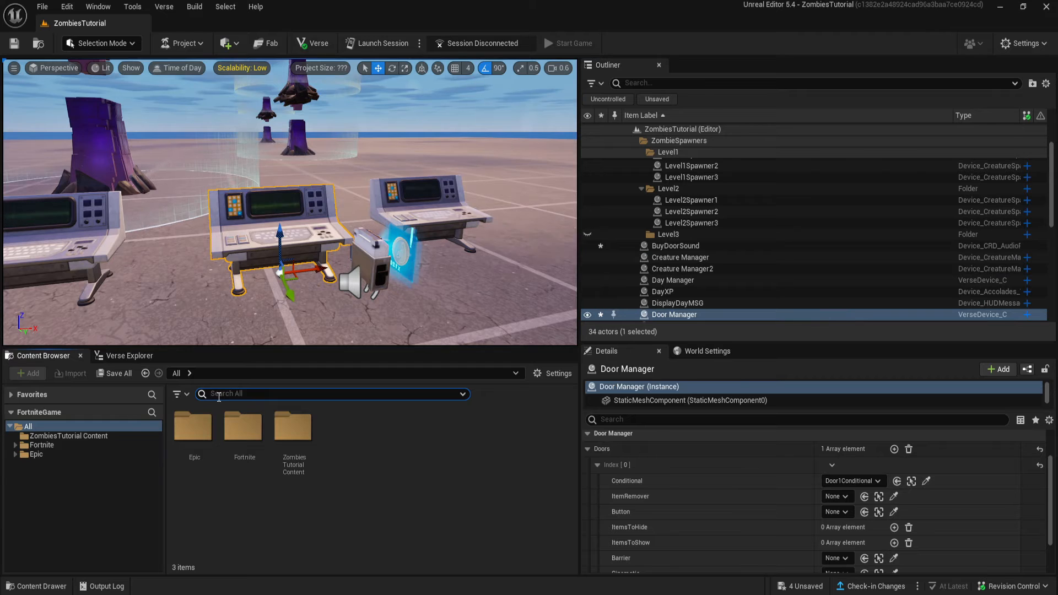
pyautogui.write('item remover')
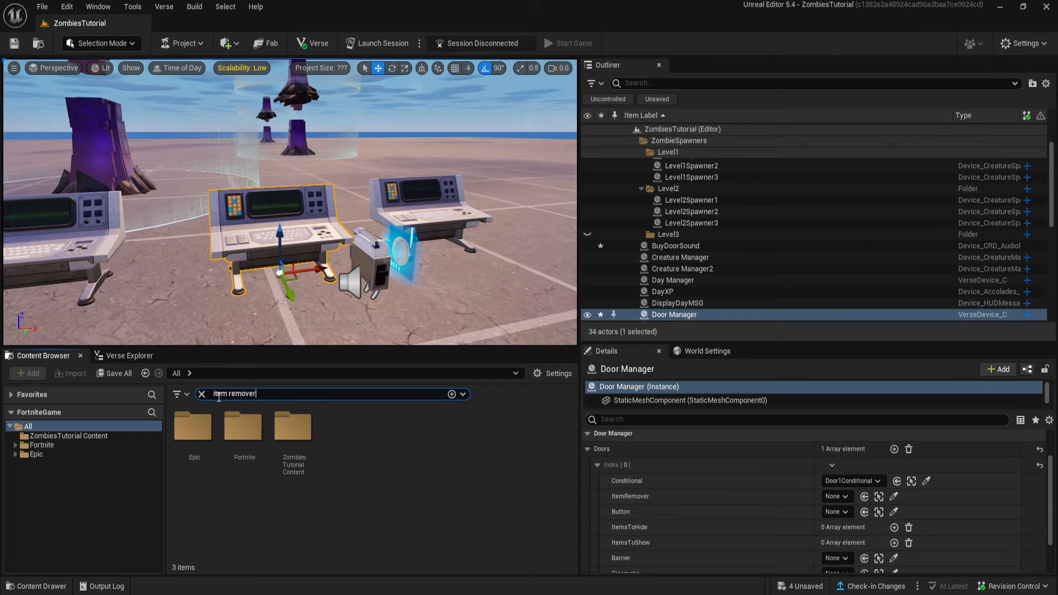
pyautogui.moveTo(193, 430); pyautogui.dragTo(422, 317)
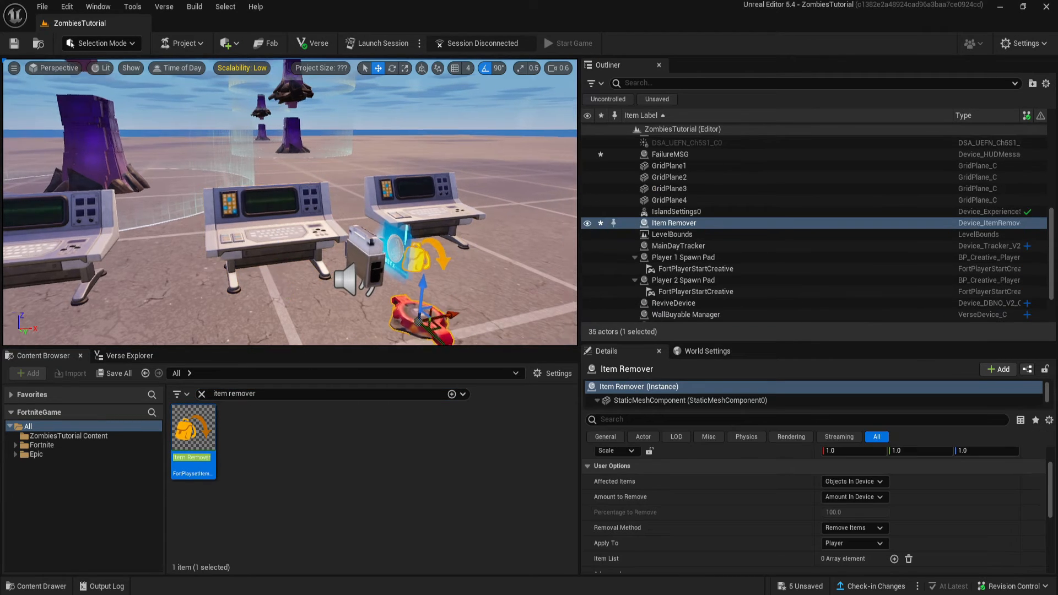
pyautogui.press('w')
pyautogui.moveTo(422, 317); pyautogui.dragTo(454, 325, button='right')
pyautogui.scroll(-1, 693, 561)
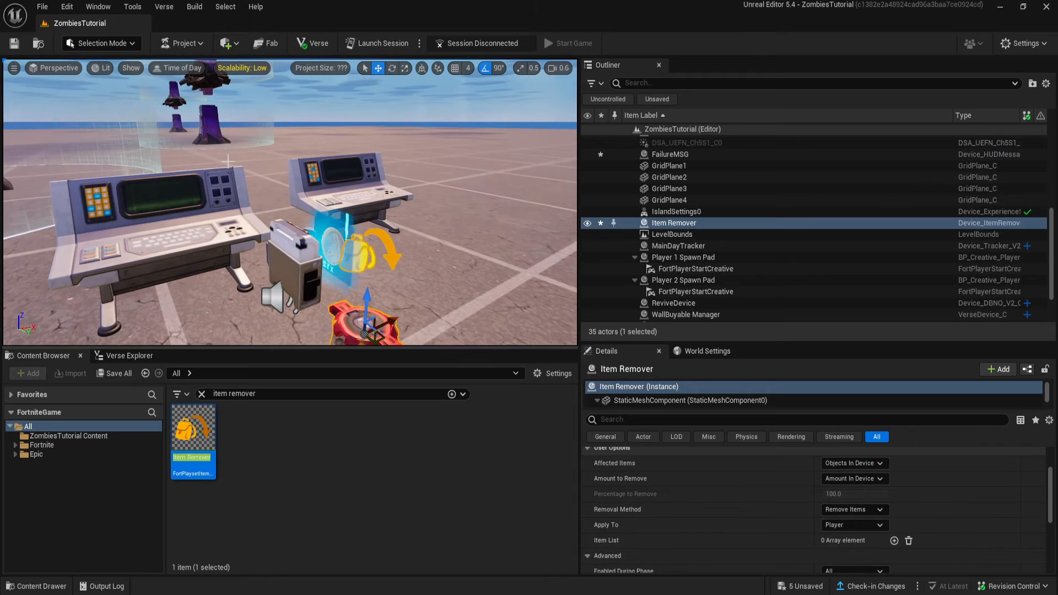
pyautogui.moveTo(227, 161); pyautogui.dragTo(230, 193, button='right')
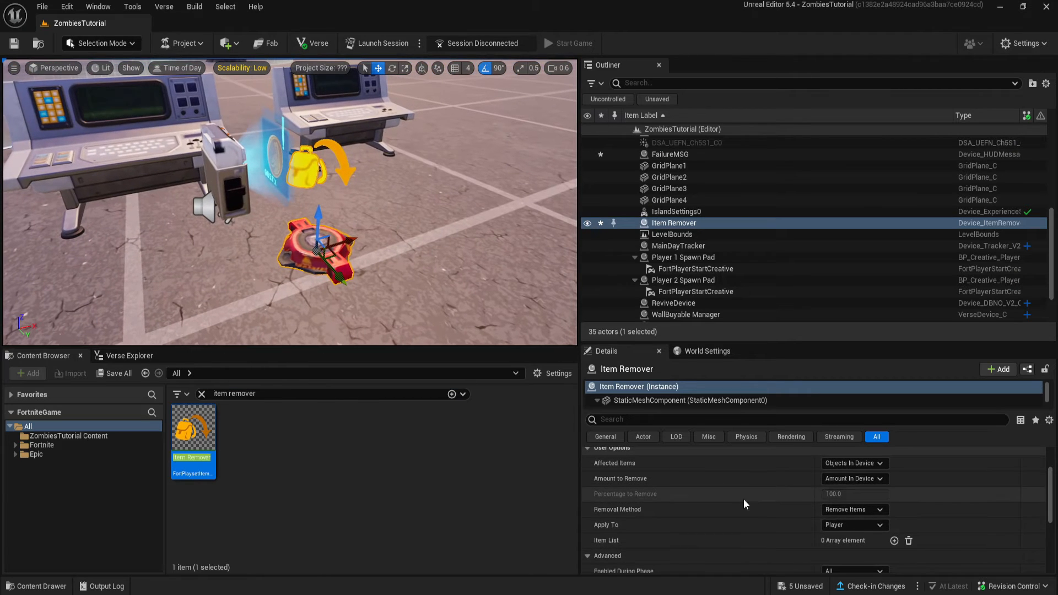
# Add one Gold entry to the Item Remover's Item List and set its Item Quantity to 1200.
pyautogui.click(894, 541)
pyautogui.scroll(-1, 798, 519)
pyautogui.click(597, 497)
pyautogui.scroll(-1, 877, 502)
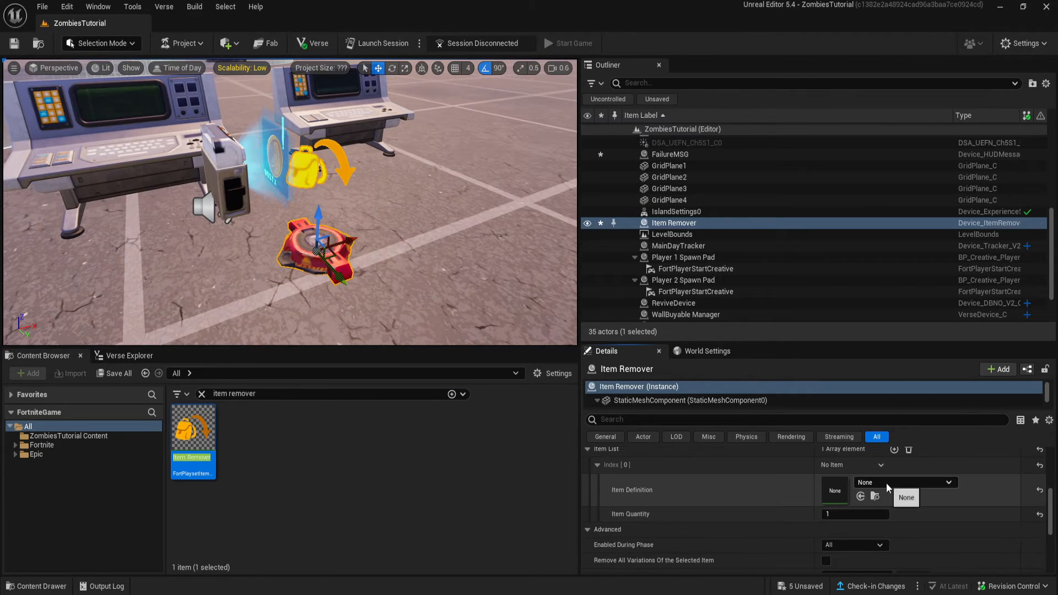
pyautogui.click(886, 483)
pyautogui.write('gold')
pyautogui.click(925, 339)
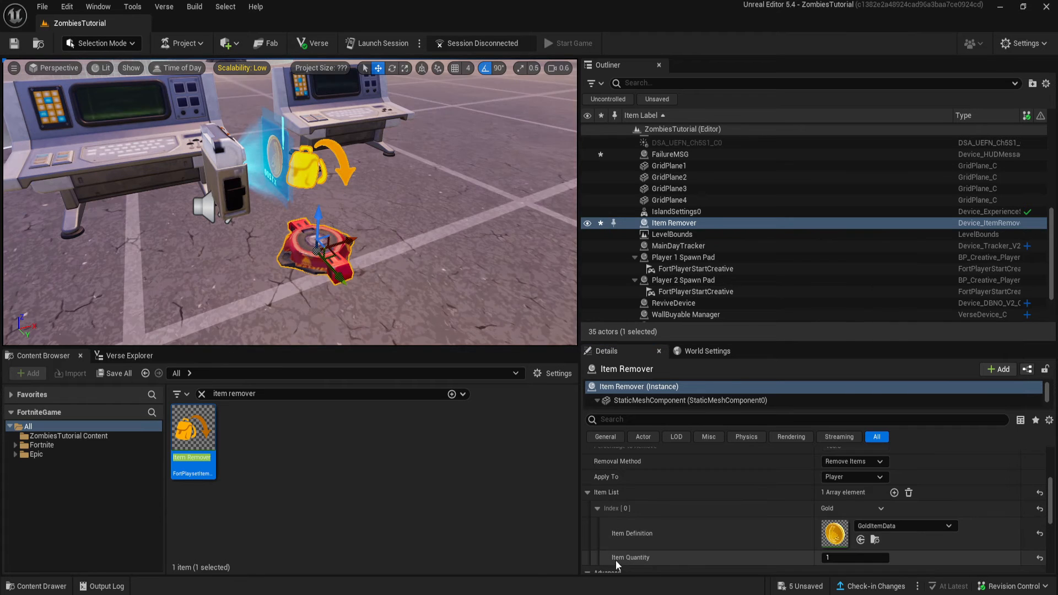
pyautogui.moveTo(350, 295); pyautogui.dragTo(354, 257, button='right')
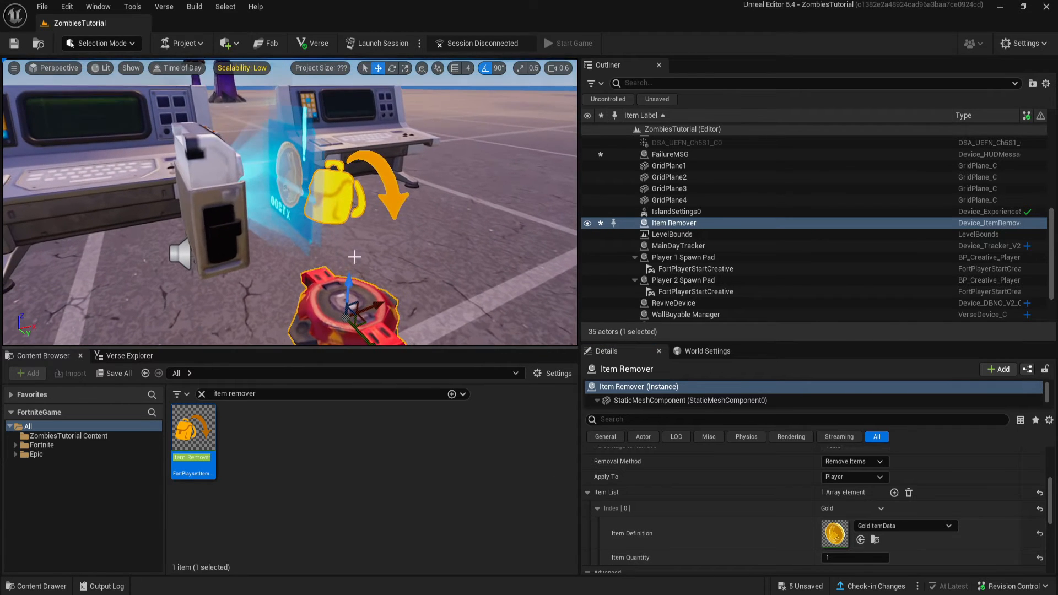
pyautogui.click(856, 558)
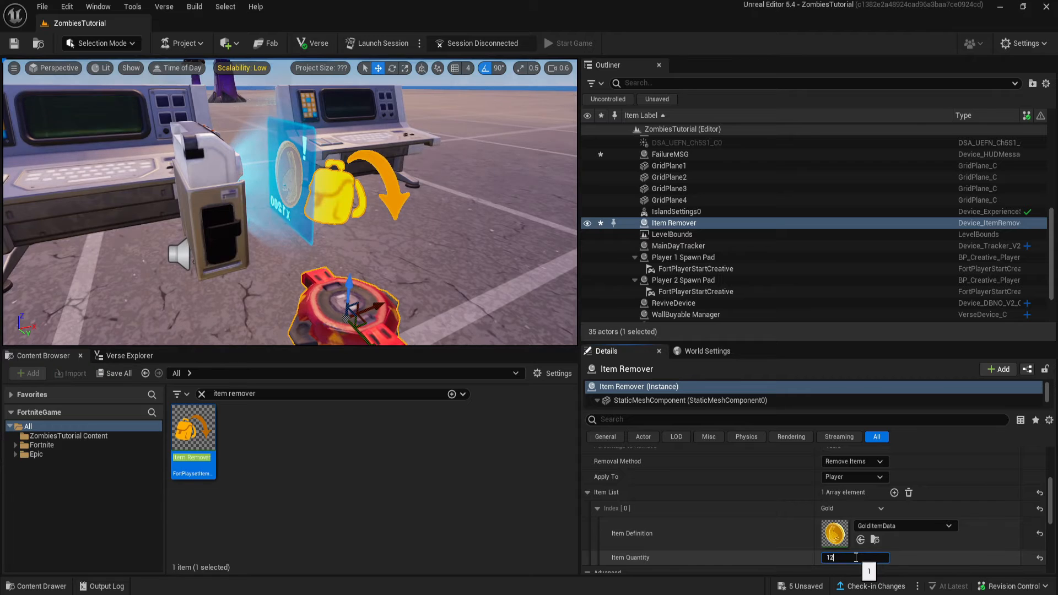
pyautogui.press('Return')
# Assign the Item Remover to the ItemRemover property of the Door Manager's first Doors element.
pyautogui.moveTo(441, 259); pyautogui.dragTo(358, 227, button='right')
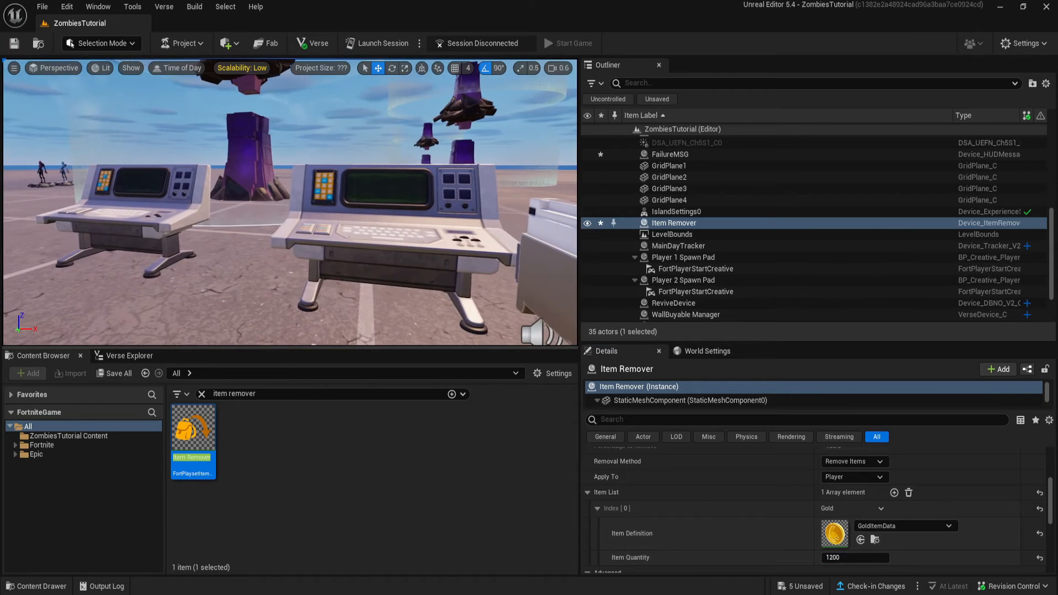
pyautogui.click(435, 248)
pyautogui.scroll(2, 870, 521)
pyautogui.click(837, 478)
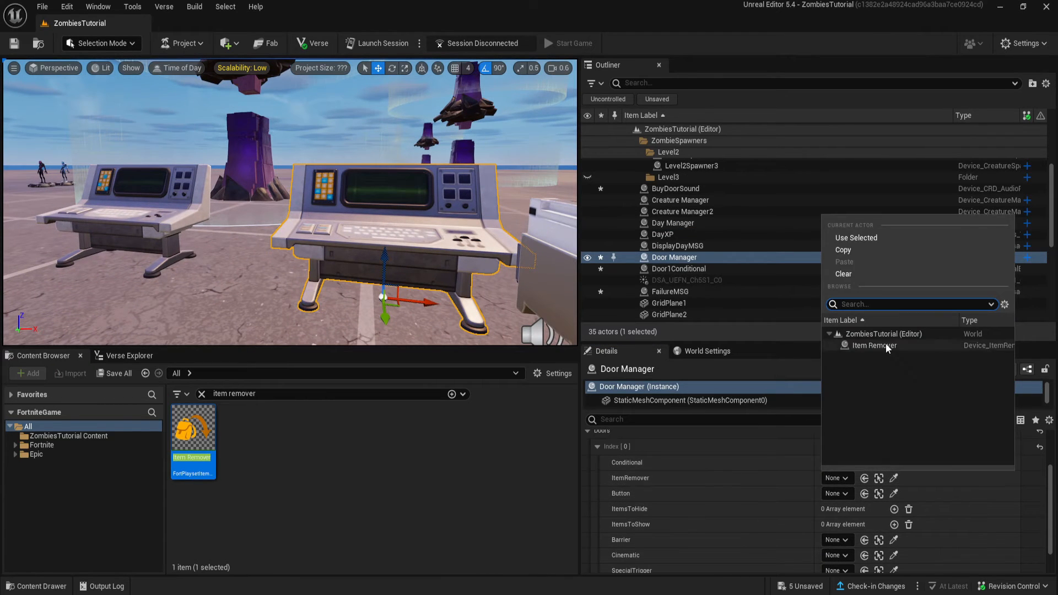
pyautogui.click(852, 346)
# Rename the Item Remover as Door1Remover.
pyautogui.moveTo(195, 286); pyautogui.dragTo(201, 217, button='right')
pyautogui.click(246, 214)
pyautogui.press('F2')
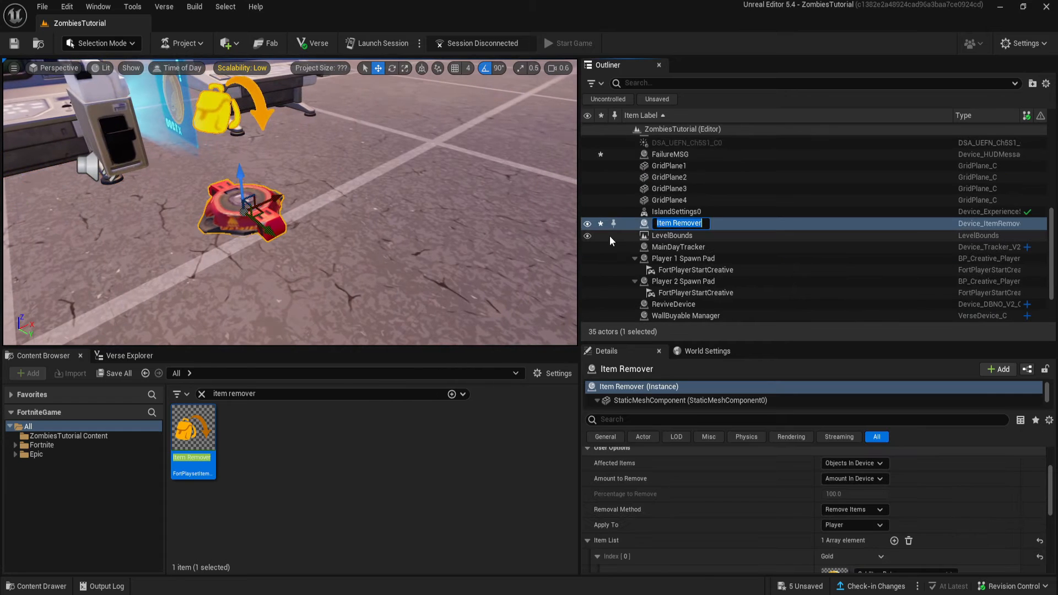
pyautogui.write('D')
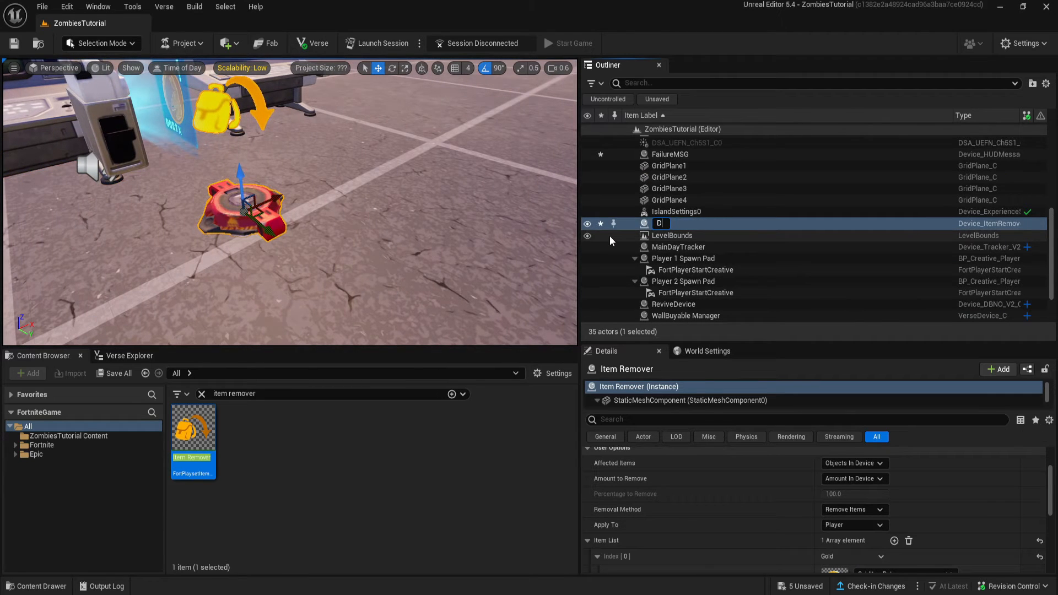
pyautogui.write('oor1Remover')
pyautogui.press('Return')
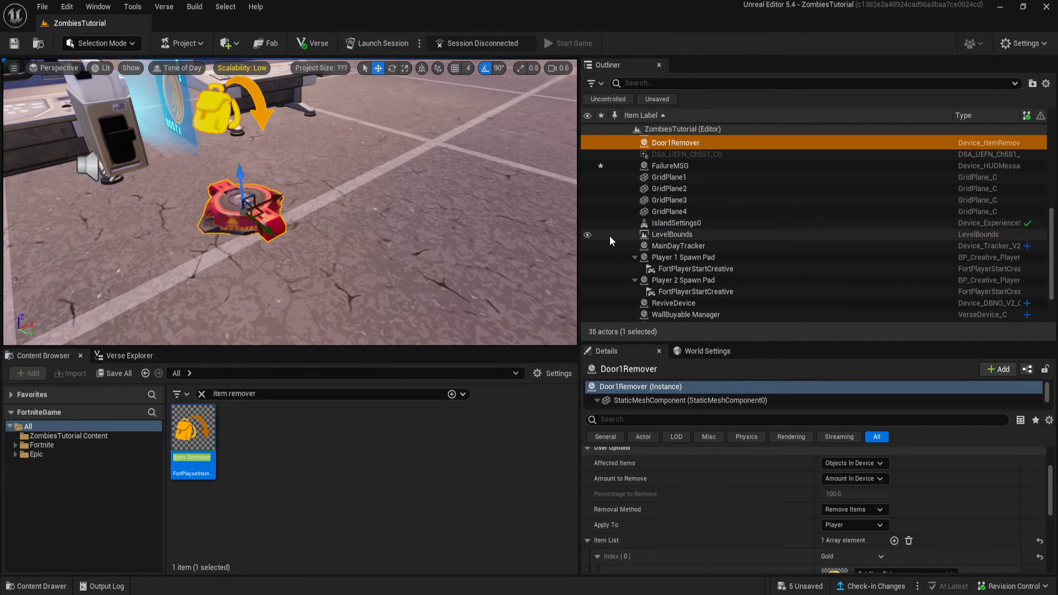
# Place a Button device near the Door Manager and reposition Door1Conditional and Door1Remover together.
pyautogui.doubleClick(674, 257)
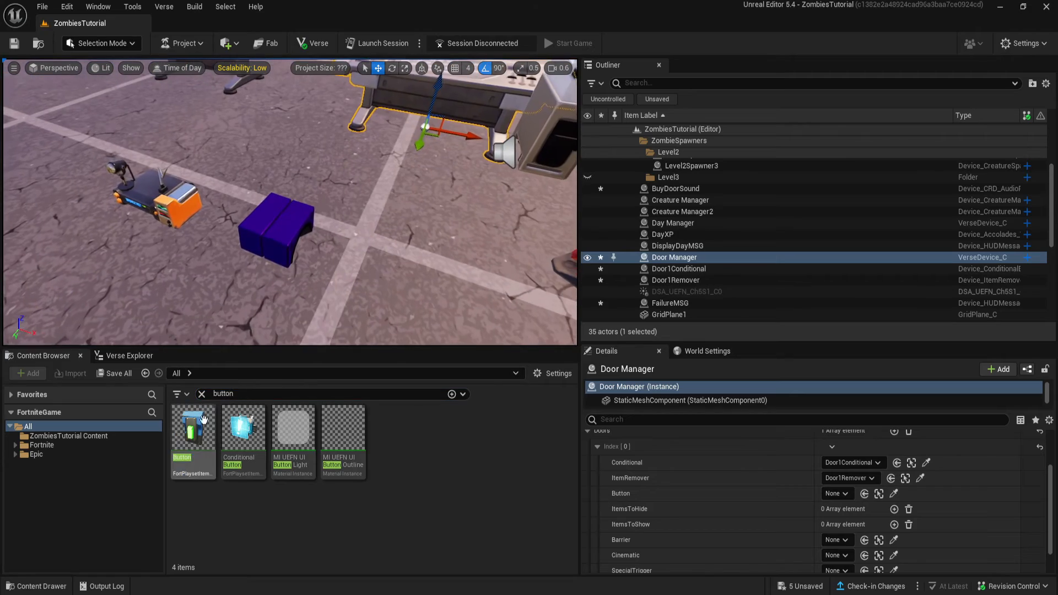
pyautogui.moveTo(193, 433); pyautogui.dragTo(369, 103)
pyautogui.press('s')
pyautogui.moveTo(370, 103); pyautogui.dragTo(353, 83, button='right')
pyautogui.moveTo(353, 205); pyautogui.dragTo(386, 248)
pyautogui.moveTo(386, 248); pyautogui.dragTo(342, 243, button='right')
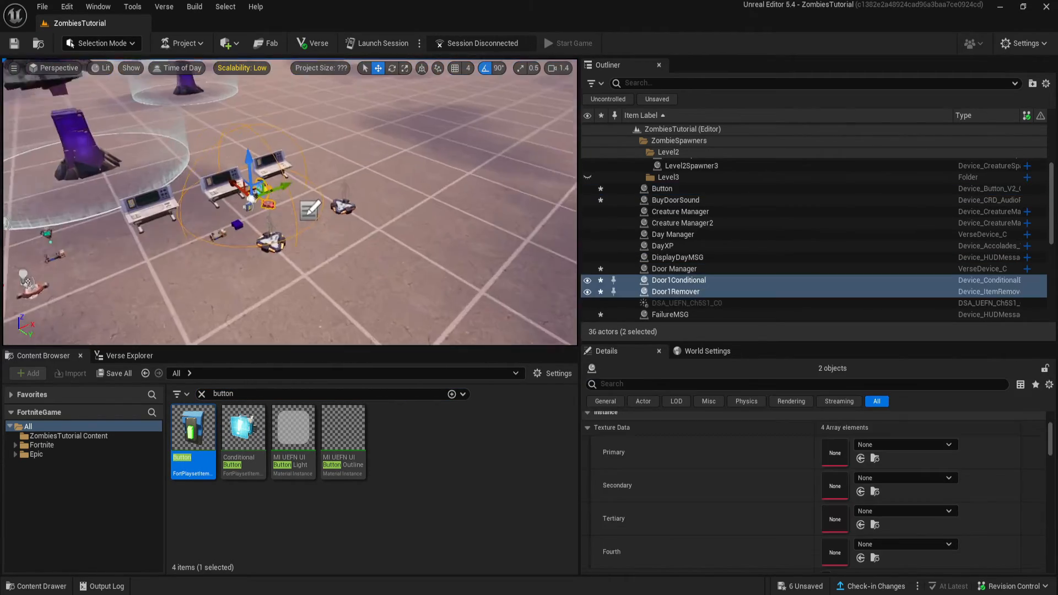
# Move the Button device away from the consoles onto the open ground beyond the last console.
pyautogui.moveTo(280, 227); pyautogui.dragTo(149, 223, button='right')
pyautogui.click(150, 223)
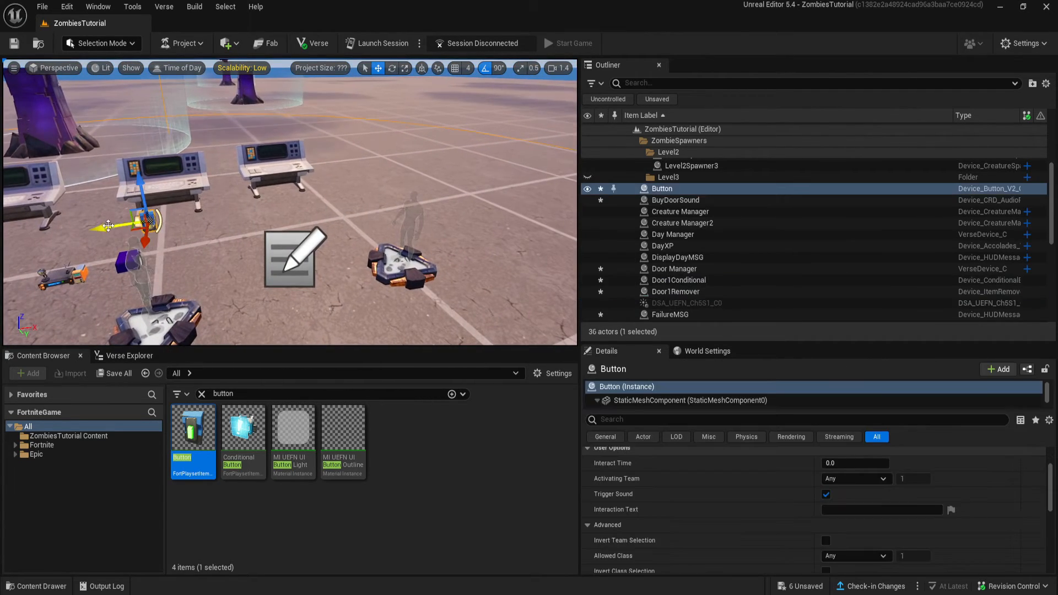
pyautogui.moveTo(108, 226); pyautogui.dragTo(449, 172)
pyautogui.moveTo(288, 232); pyautogui.dragTo(326, 217, button='right')
pyautogui.moveTo(241, 228); pyautogui.dragTo(179, 210)
pyautogui.moveTo(179, 209); pyautogui.dragTo(137, 209, button='right')
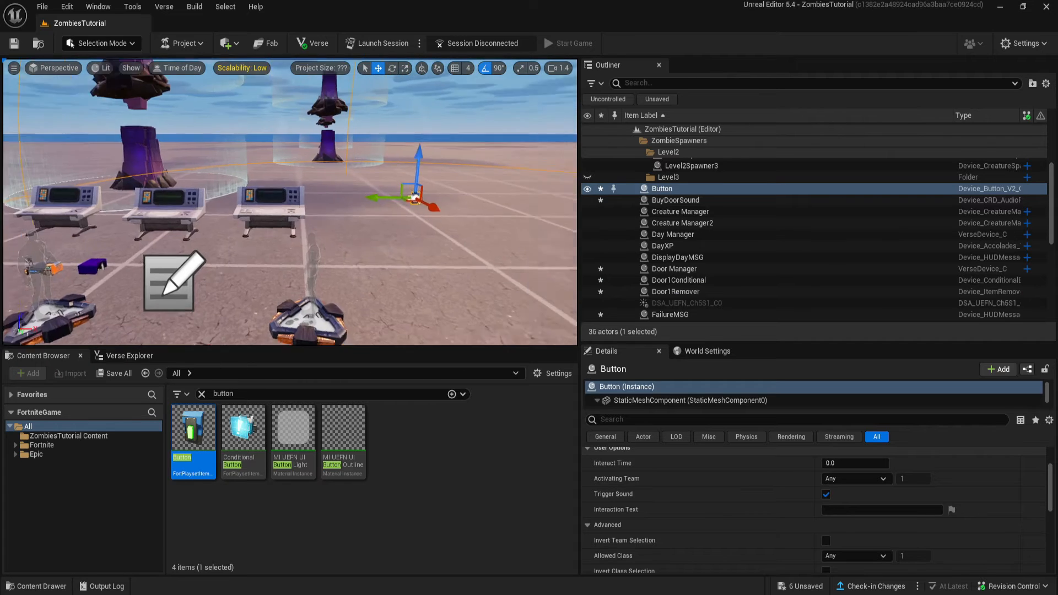
pyautogui.moveTo(287, 231); pyautogui.dragTo(318, 265, button='right')
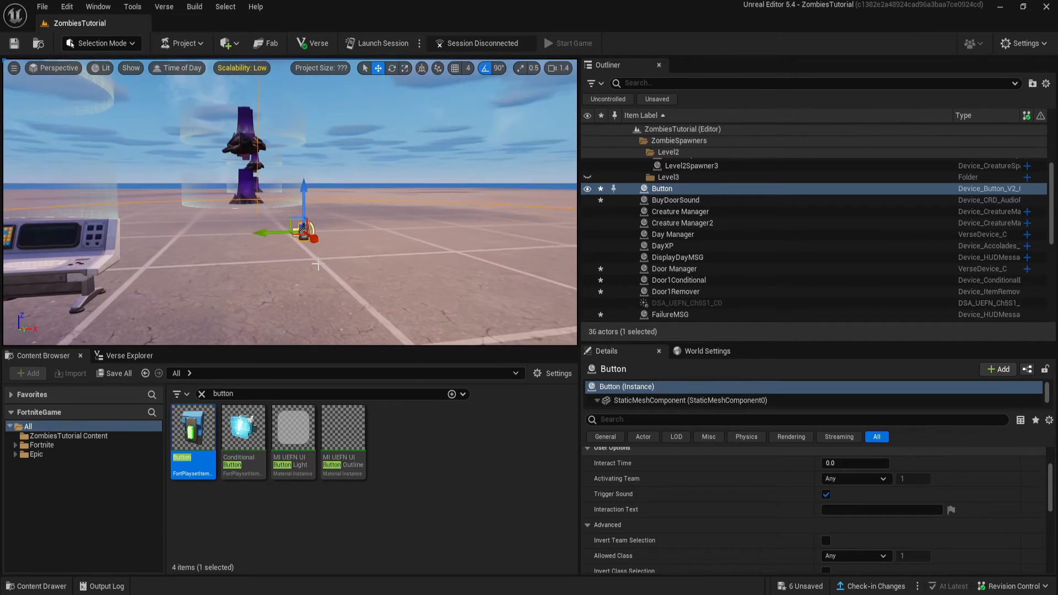
# Set the Button's Interaction Text to "Buy Door", turn off Visible During Game and enlarge its Interaction Radius.
pyautogui.click(882, 509)
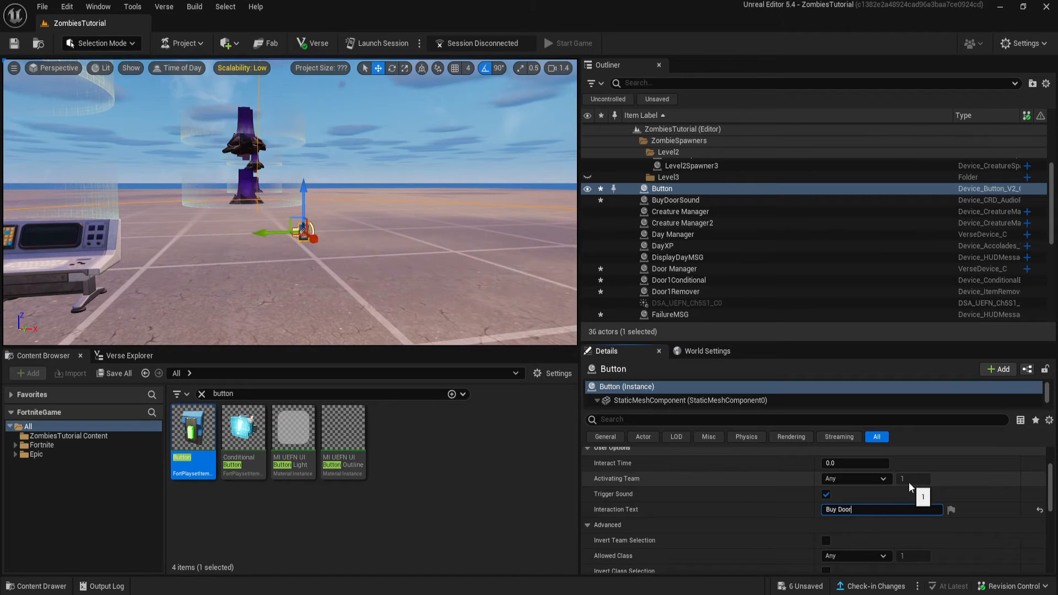
pyautogui.scroll(-6, 827, 529)
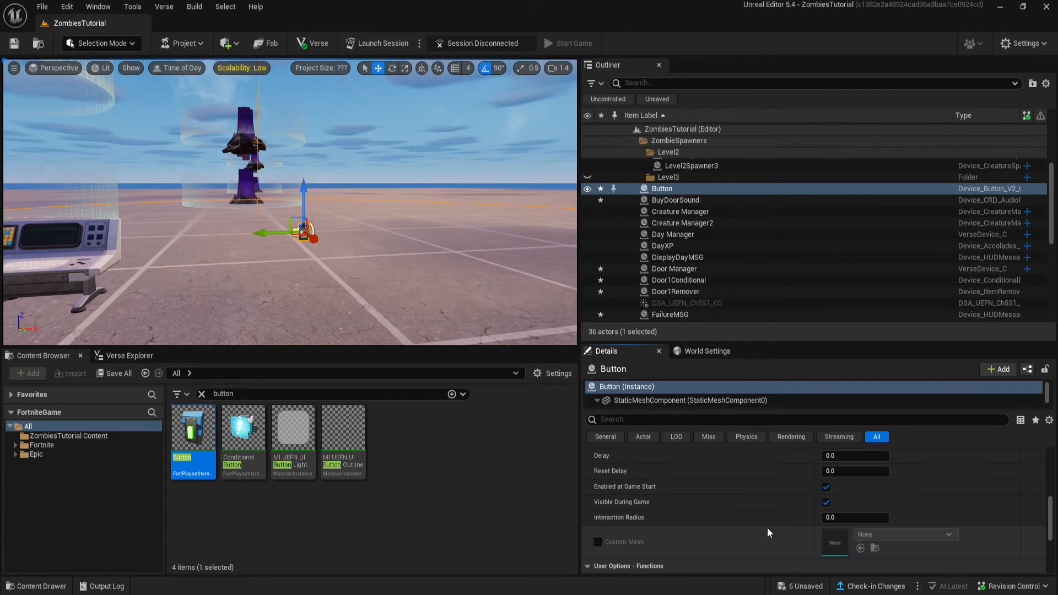
pyautogui.click(826, 503)
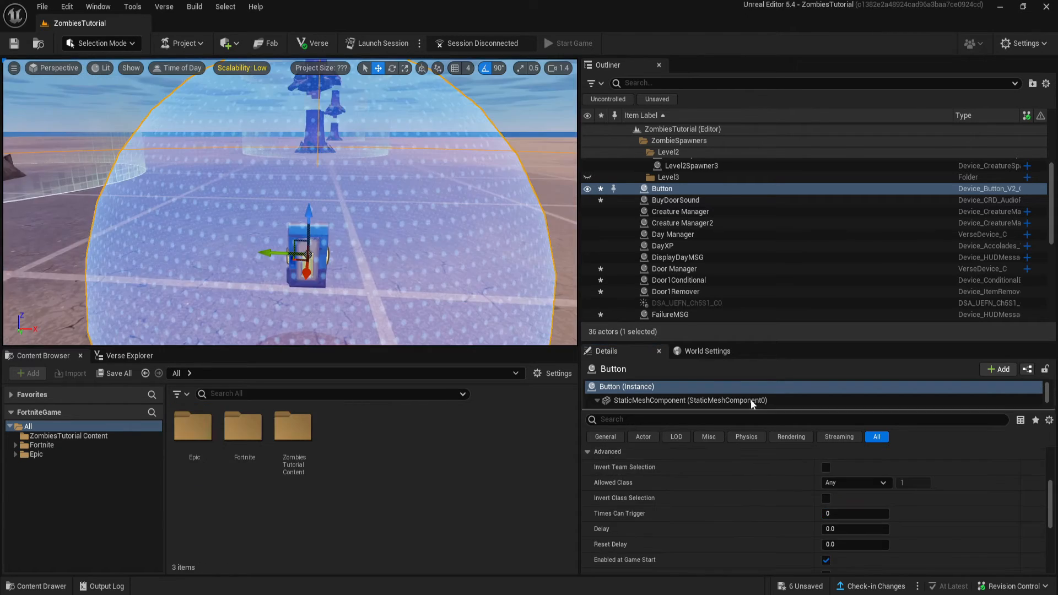
# Rename the Button device as Door1Button.
pyautogui.click(672, 190)
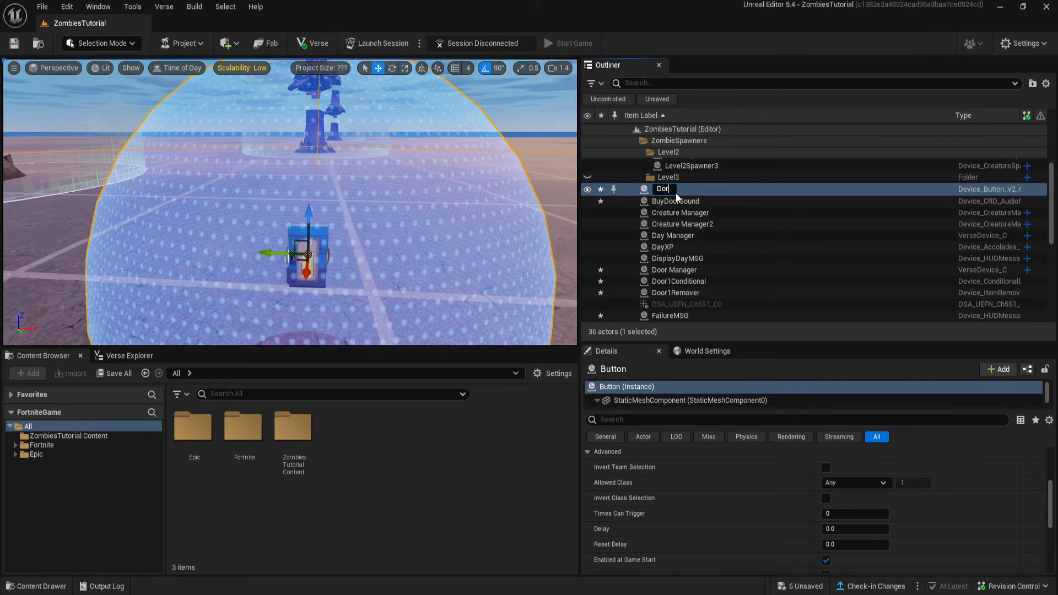
pyautogui.write('Door1Button')
pyautogui.press('Return')
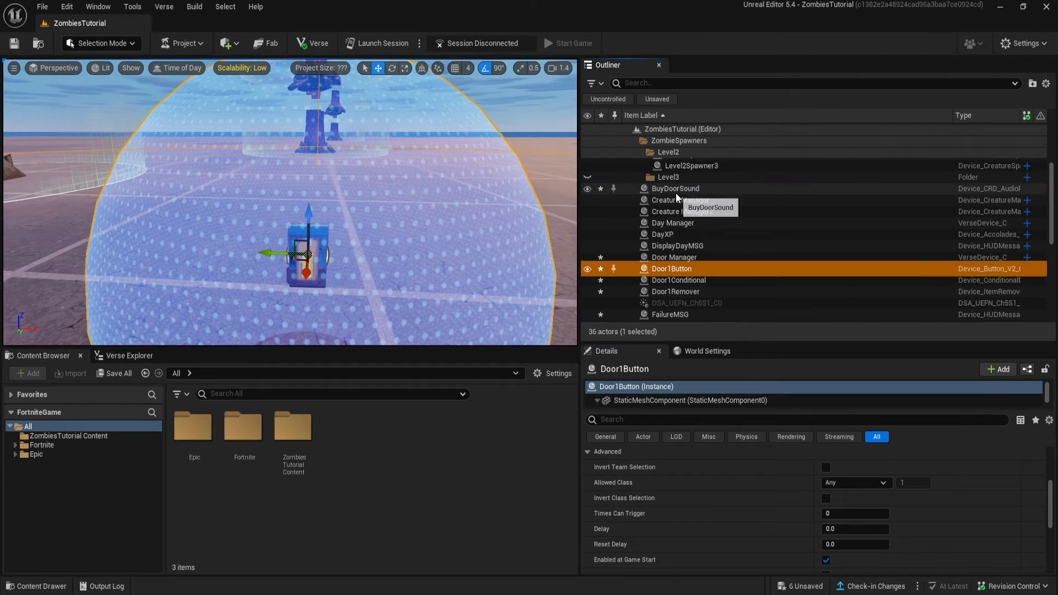
# Assign Door1Button as the Button of the first door in the Door Manager.
pyautogui.moveTo(289, 209); pyautogui.dragTo(221, 209, button='right')
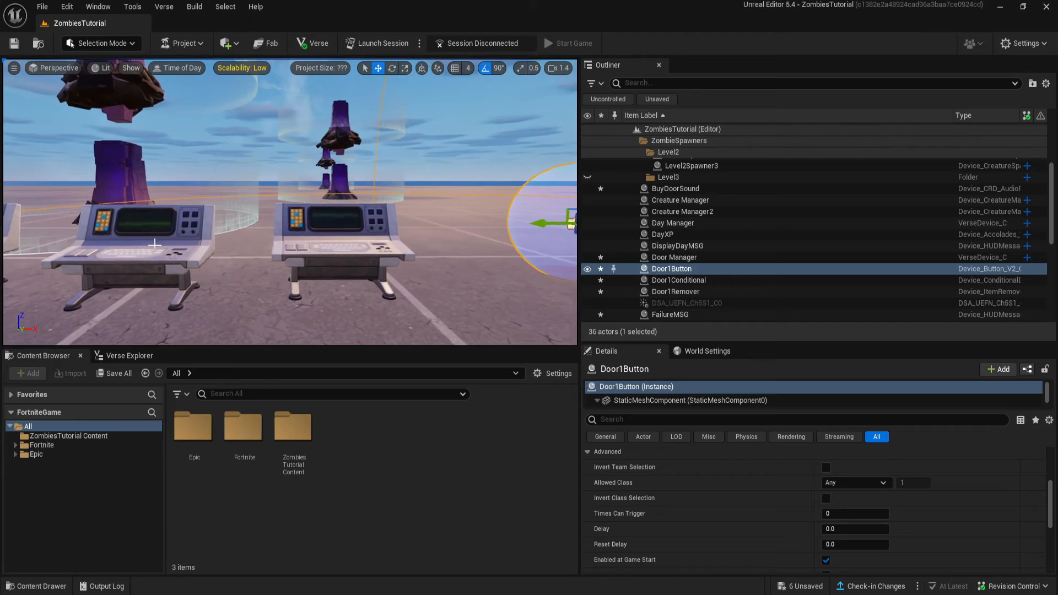
pyautogui.click(144, 242)
pyautogui.scroll(2, 799, 523)
pyautogui.click(839, 494)
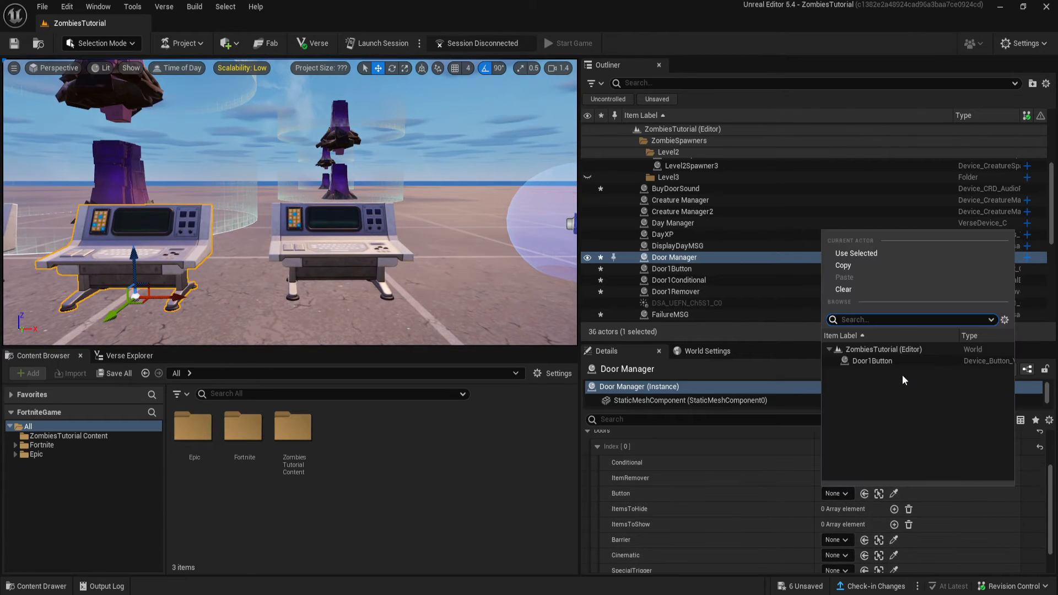
pyautogui.click(902, 364)
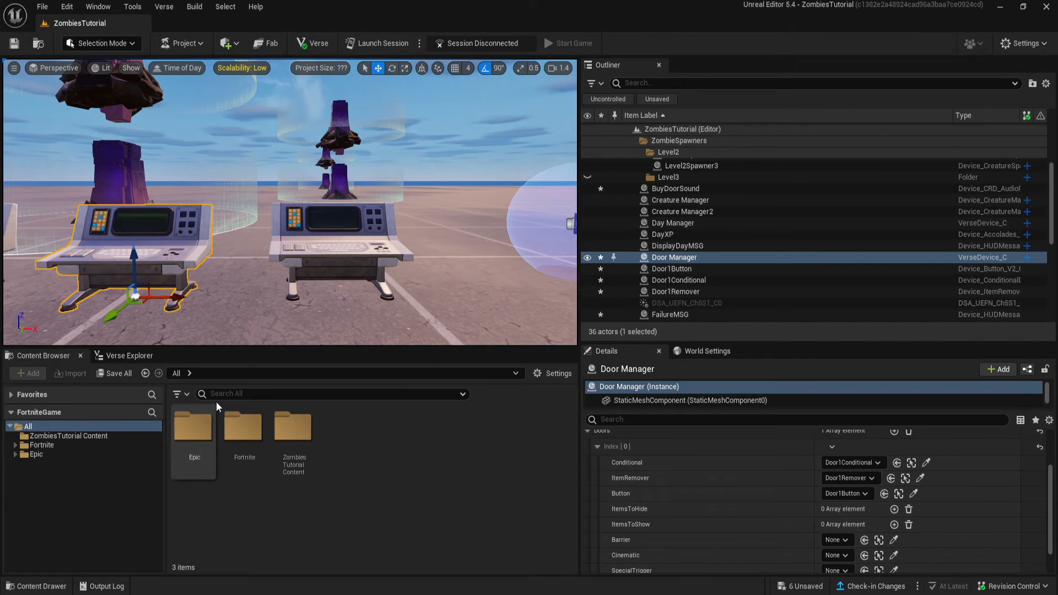
# Find crate props and place a chemical crate, a medium wooden crate and an oil barrel together around the buy button.
pyautogui.moveTo(317, 298); pyautogui.dragTo(427, 304, button='right')
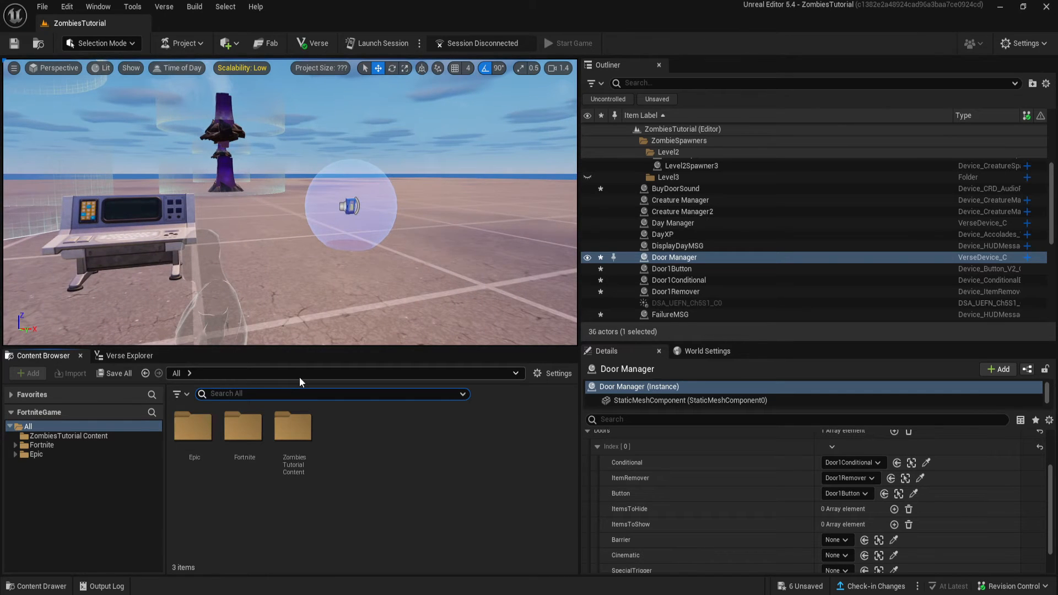
pyautogui.write('crate')
pyautogui.moveTo(422, 436); pyautogui.dragTo(340, 296)
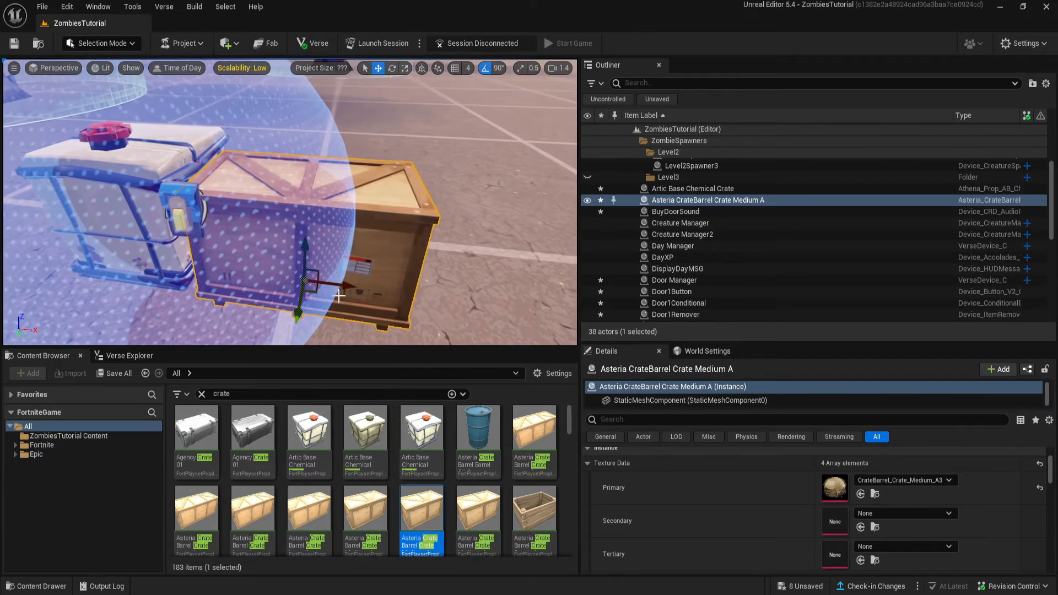
pyautogui.moveTo(406, 310); pyautogui.dragTo(355, 305)
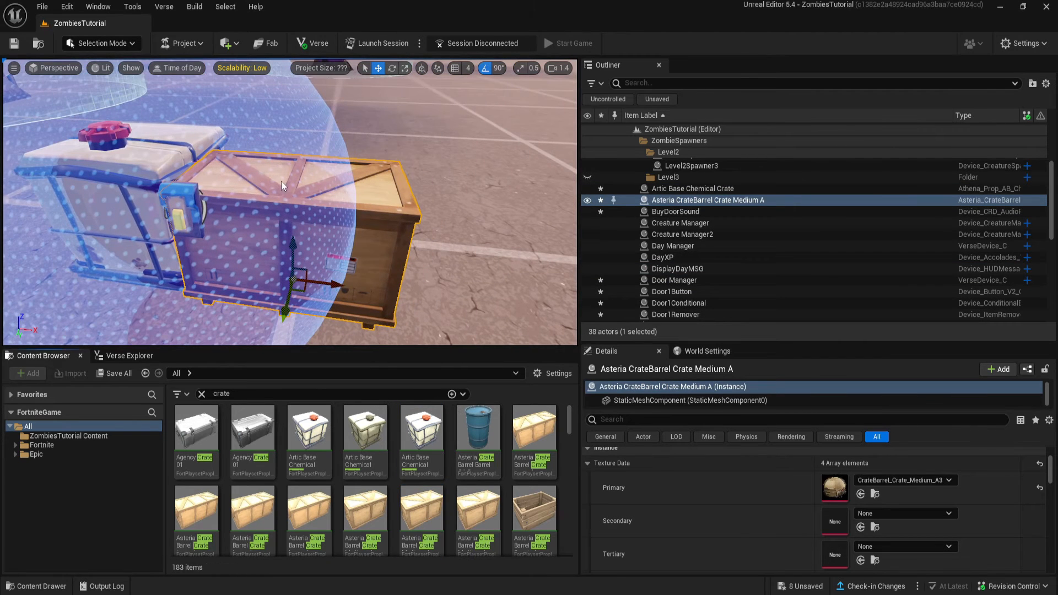
pyautogui.moveTo(468, 438); pyautogui.dragTo(425, 122)
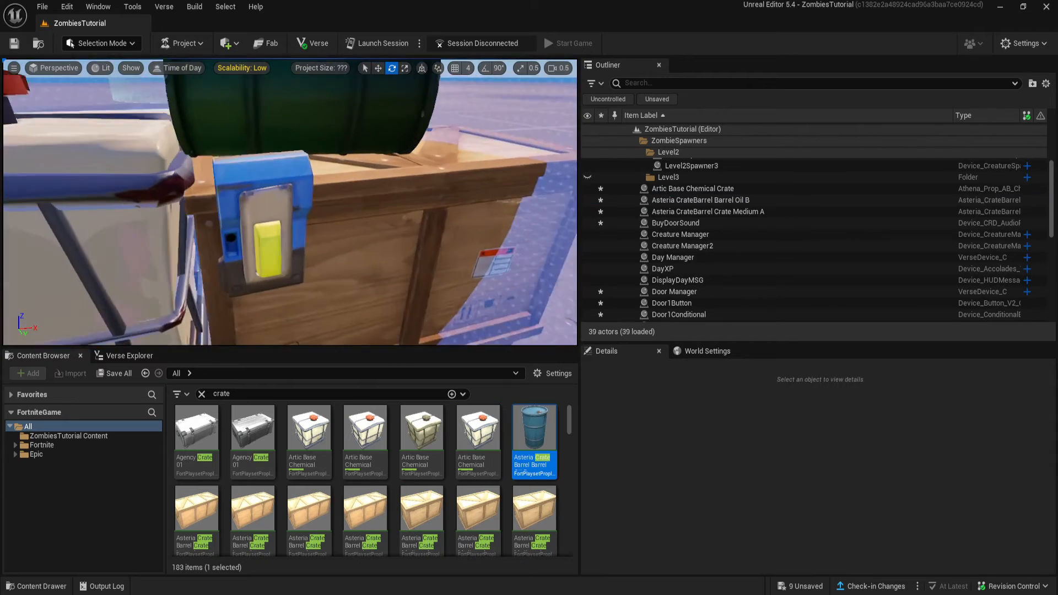
# Rename the Asteria medium wooden crate as Door1Prop1.
pyautogui.click(767, 212)
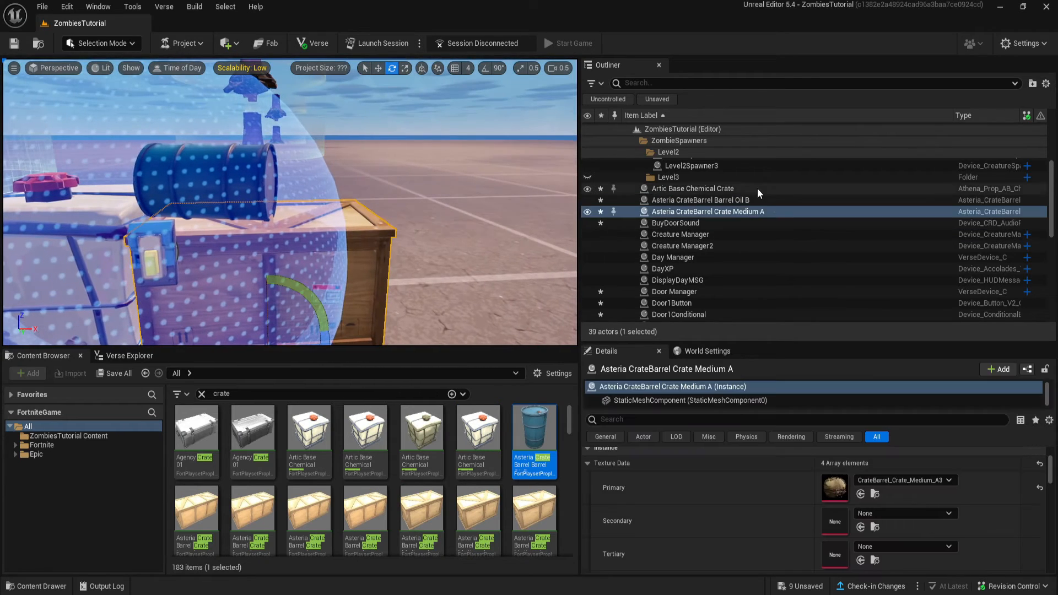
pyautogui.press('F2')
pyautogui.write('D')
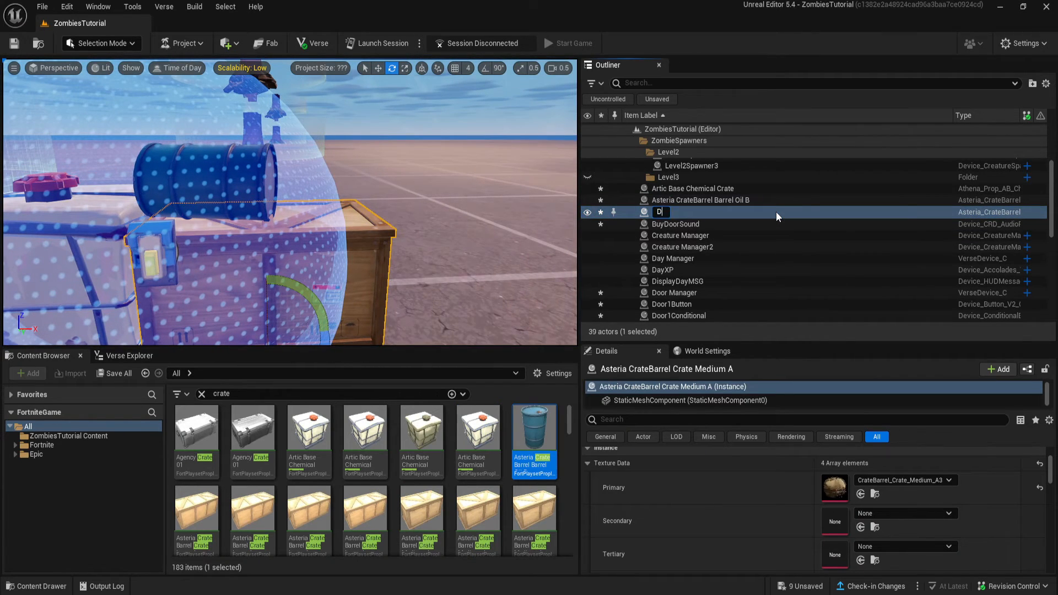
pyautogui.write('oor1Prop1')
pyautogui.press('Return')
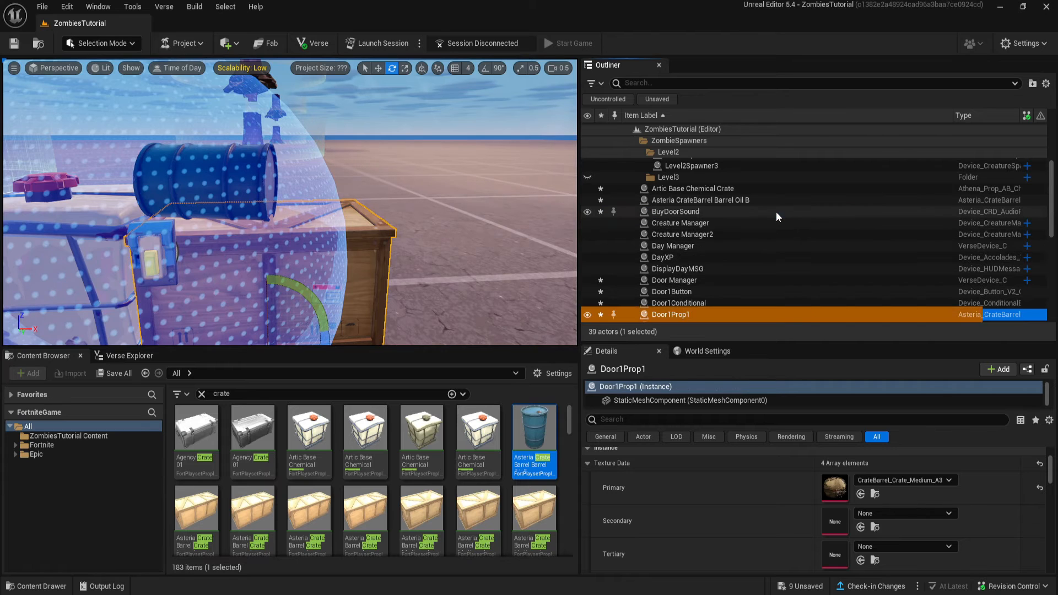
# Rename the oil barrel as Door1Prop2 and the Artic Base Chemical Crate as Door1Prop3.
pyautogui.click(769, 200)
pyautogui.press('F2')
pyautogui.write('Door1Prop2')
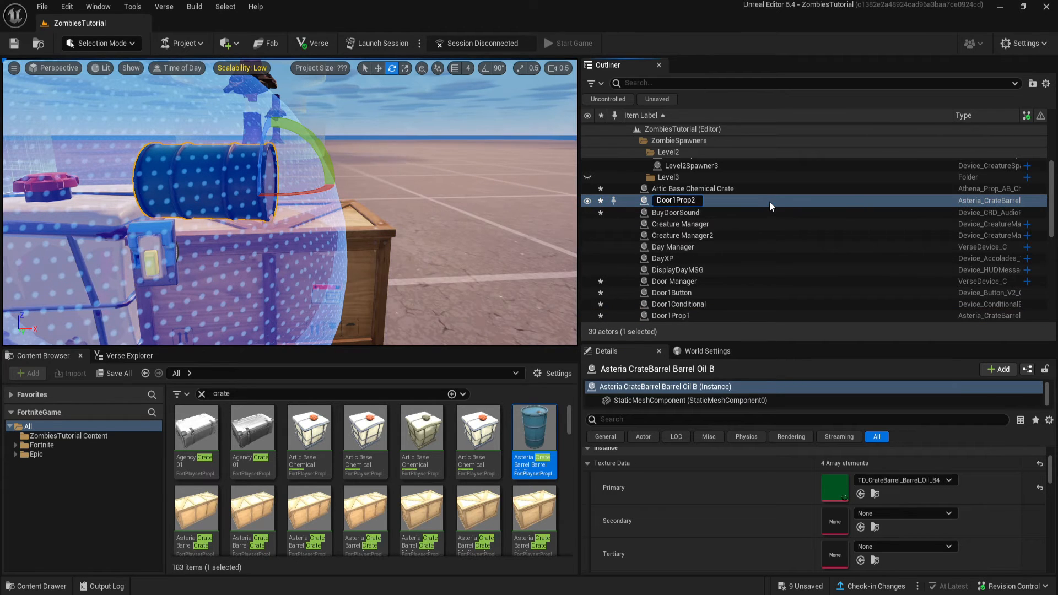
pyautogui.press('Return')
pyautogui.click(746, 188)
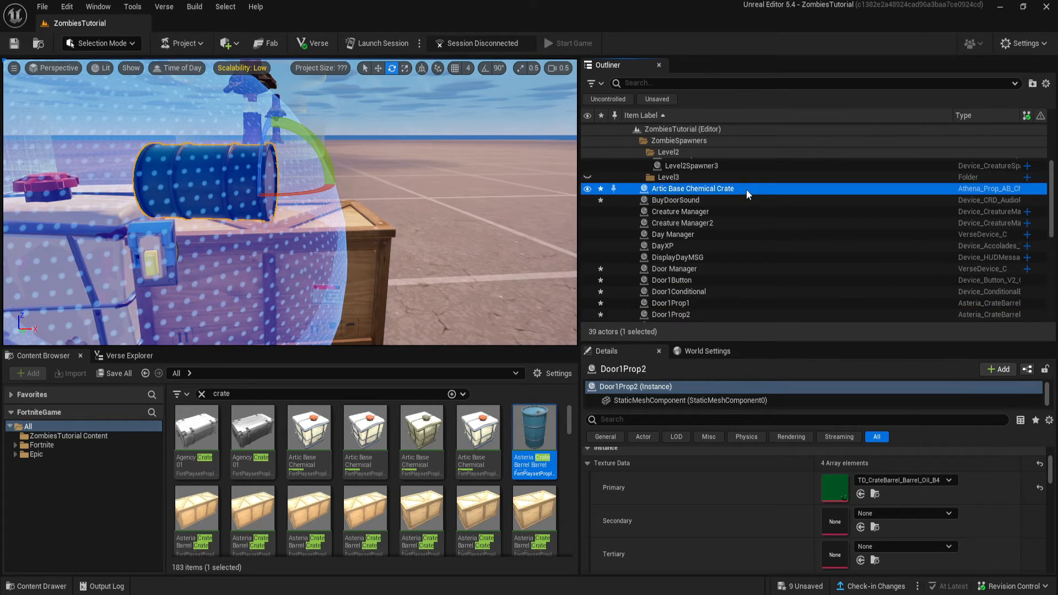
pyautogui.press('F2')
pyautogui.write('Door1Prop3')
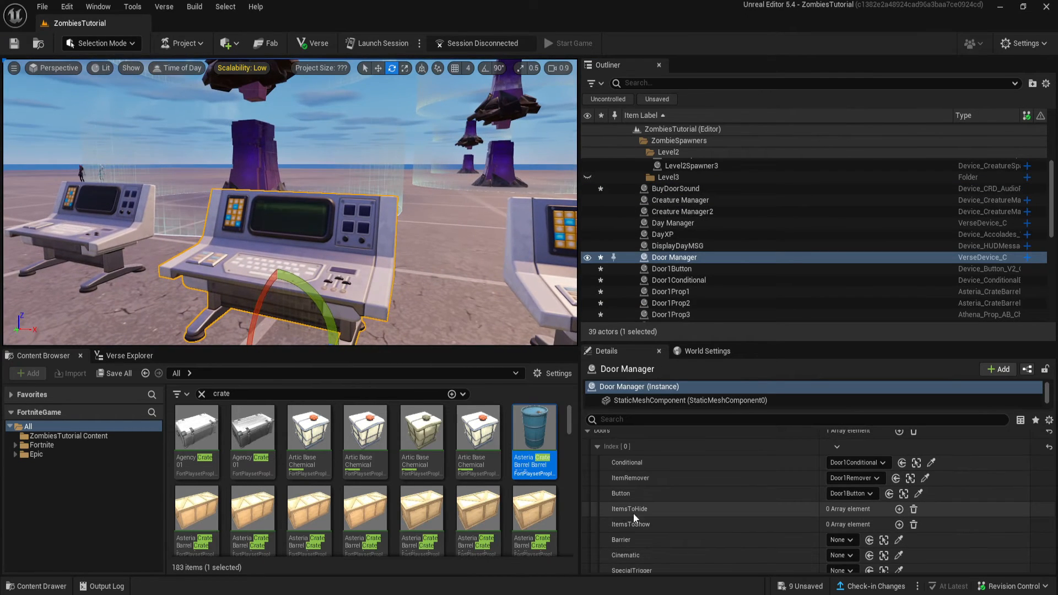
# Add three ItemsToHide elements to the Door Manager's first door and assign Door1Prop1, Door1Prop2 and Door1Prop3 to them.
pyautogui.click(899, 510)
pyautogui.click(899, 509)
pyautogui.click(900, 509)
pyautogui.click(848, 526)
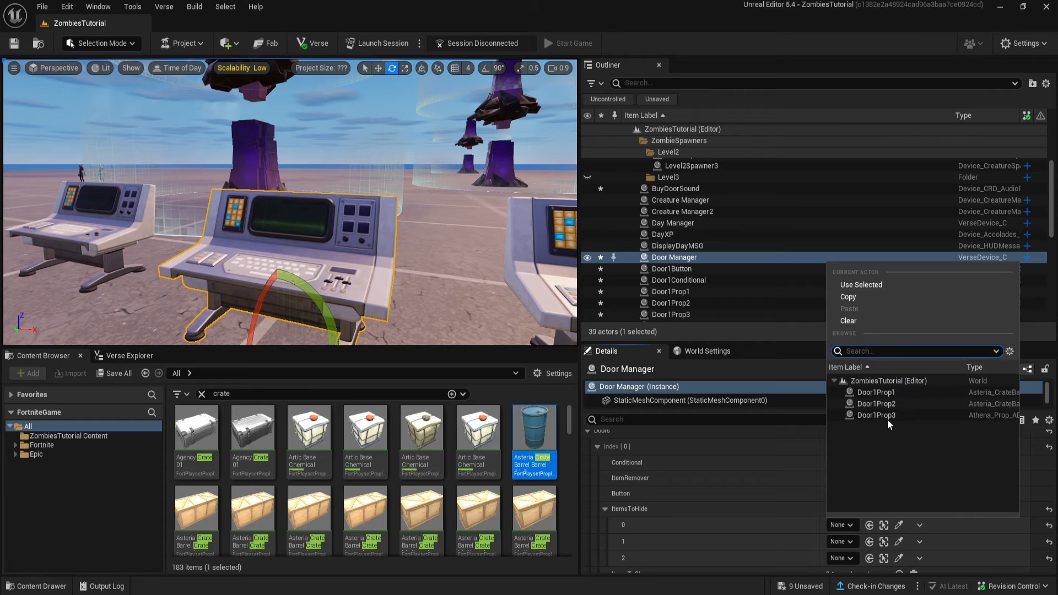
pyautogui.click(888, 393)
pyautogui.click(841, 546)
pyautogui.click(901, 421)
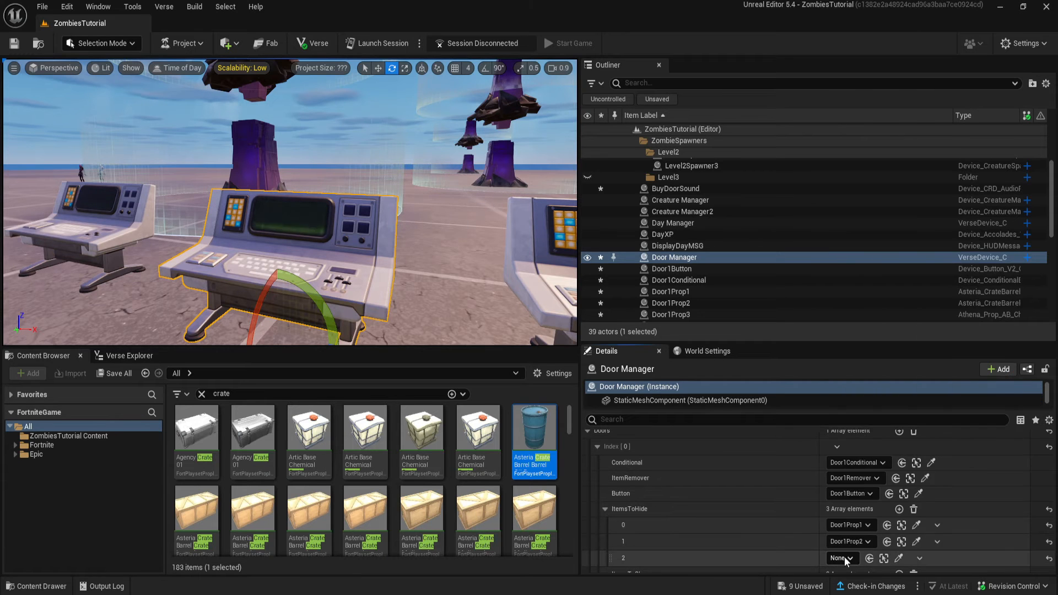
pyautogui.click(841, 558)
pyautogui.click(892, 450)
pyautogui.scroll(-1, 713, 541)
pyautogui.scroll(-2, 714, 542)
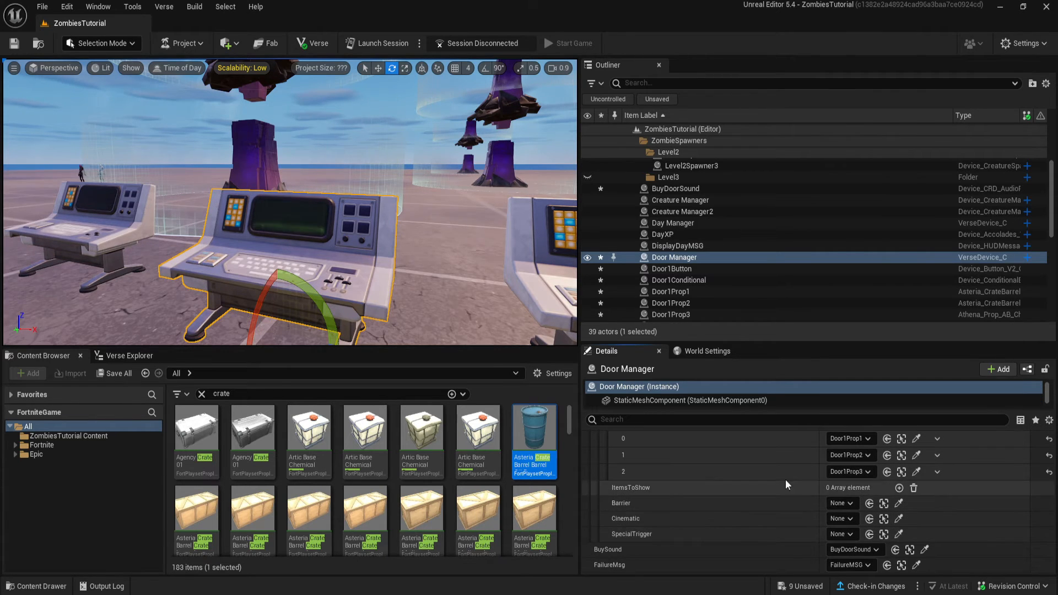
# Undo the last move and place a duplicate of the Door1Prop3 chemical crate on the far side of the wooden crate.
pyautogui.press('w')
pyautogui.moveTo(190, 165); pyautogui.dragTo(326, 165, button='right')
pyautogui.hotkey('ctrl', 'z')
pyautogui.press('w')
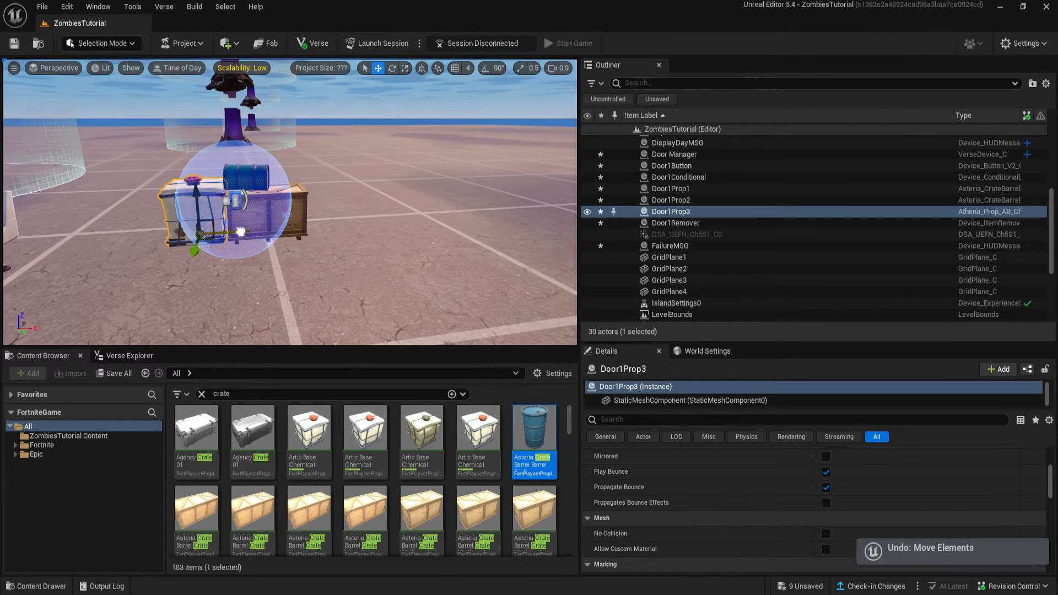
pyautogui.keyDown('alt'); pyautogui.moveTo(240, 231); pyautogui.dragTo(435, 237); pyautogui.keyUp('alt')
pyautogui.press('f')
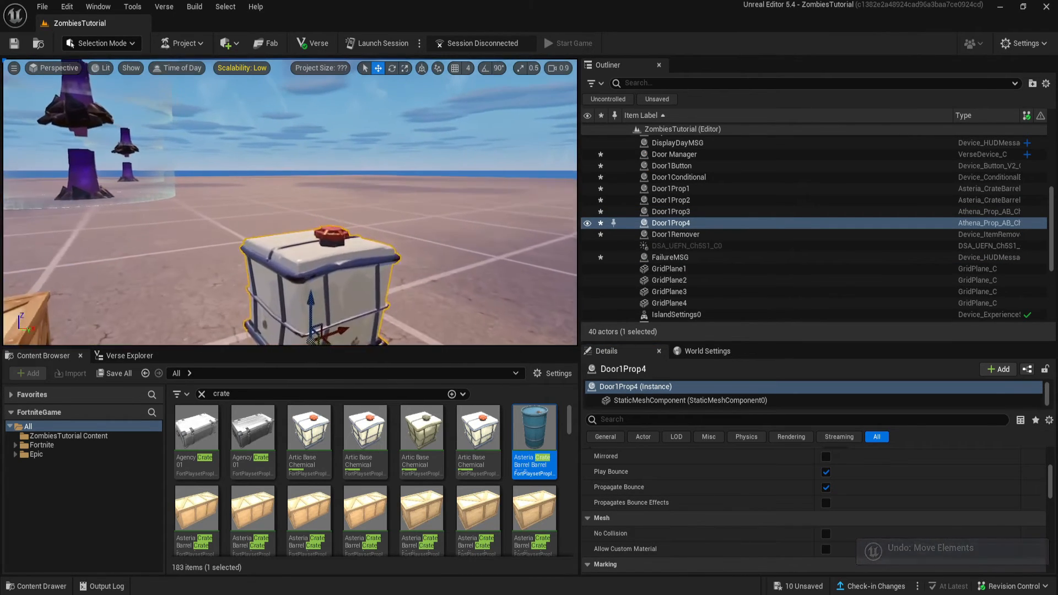
# Add one ItemsToShow element to the Door Manager's first door and assign Door1Prop4 to it.
pyautogui.press('s')
pyautogui.moveTo(325, 226)
pyautogui.mouseDown(button='right')
pyautogui.moveTo(276, 225)
pyautogui.moveTo(325, 227)
pyautogui.mouseUp(button='right')
pyautogui.press('w')
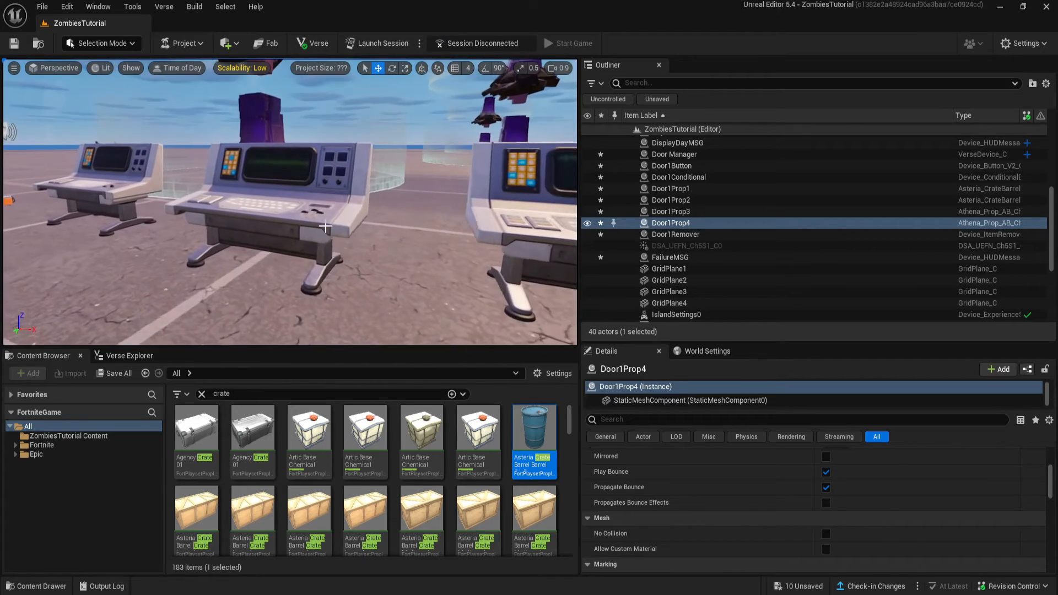
pyautogui.click(325, 227)
pyautogui.press('f')
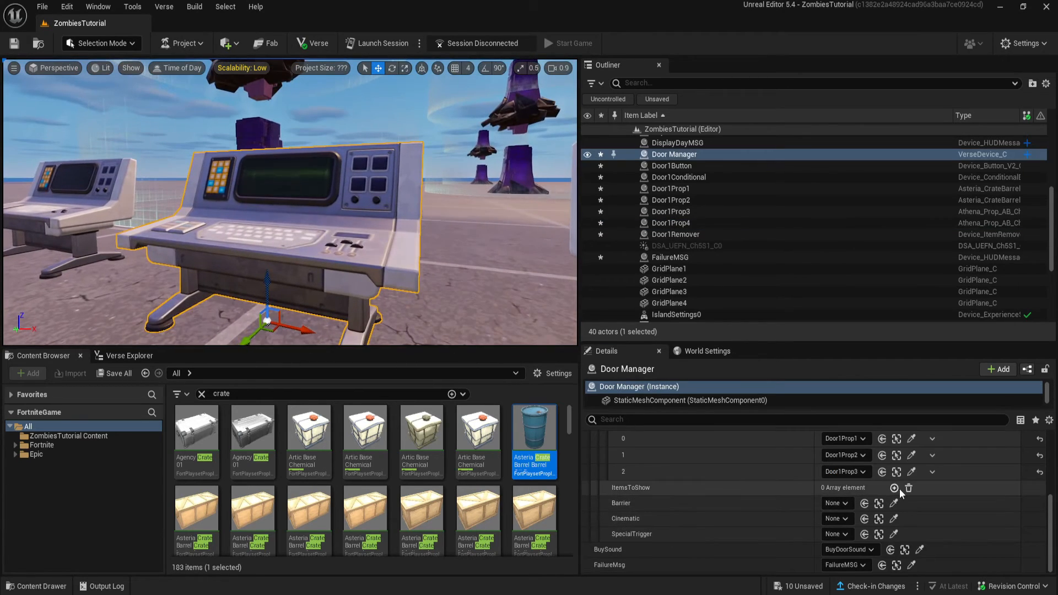
pyautogui.click(895, 488)
pyautogui.click(837, 503)
pyautogui.click(868, 405)
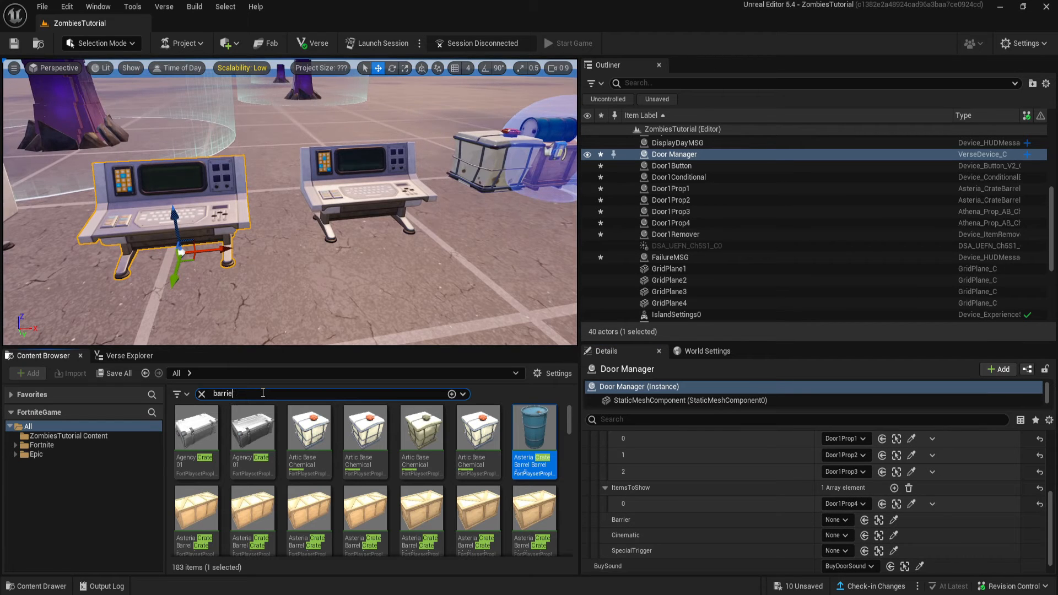
# Find the Barrier Device and place it so that it encloses the door props and the buy button.
pyautogui.write('r')
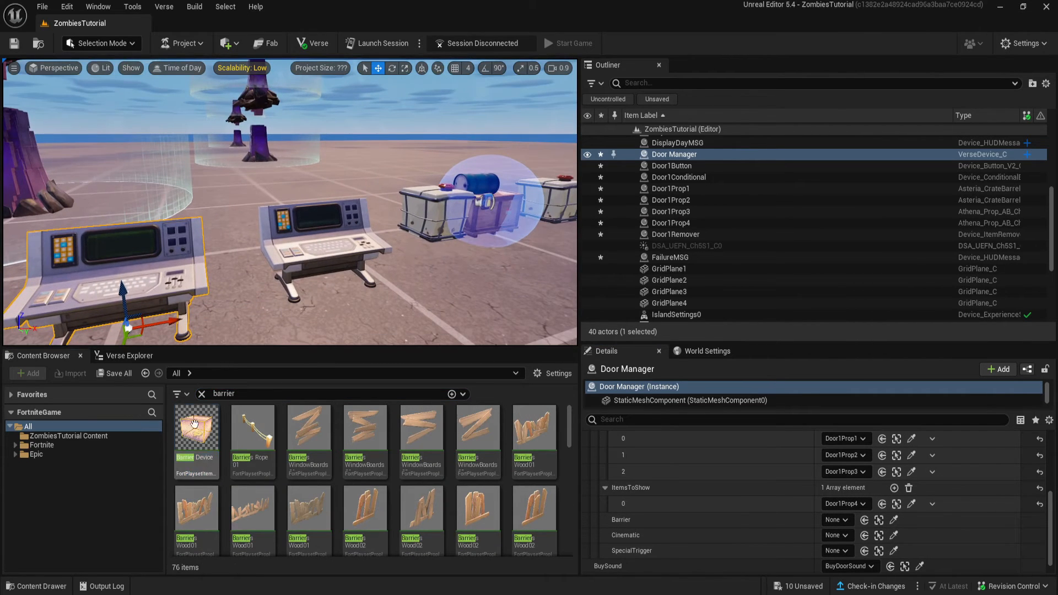
pyautogui.moveTo(194, 424); pyautogui.dragTo(216, 243)
pyautogui.moveTo(215, 242); pyautogui.dragTo(175, 229, button='right')
pyautogui.press('w')
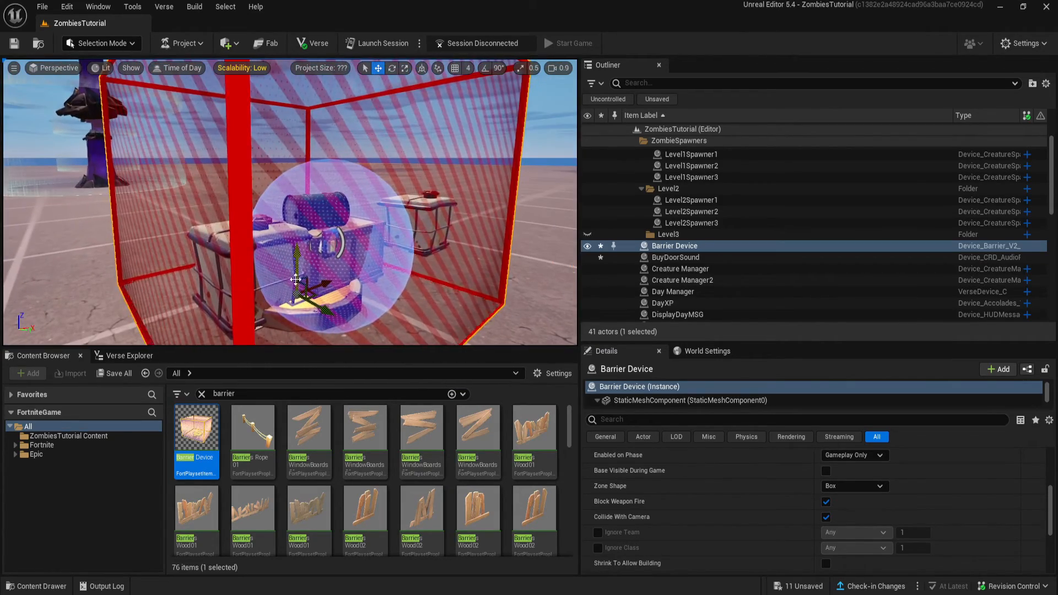
# Clear the Barrier Device's Barrier Material.
pyautogui.scroll(5, 829, 543)
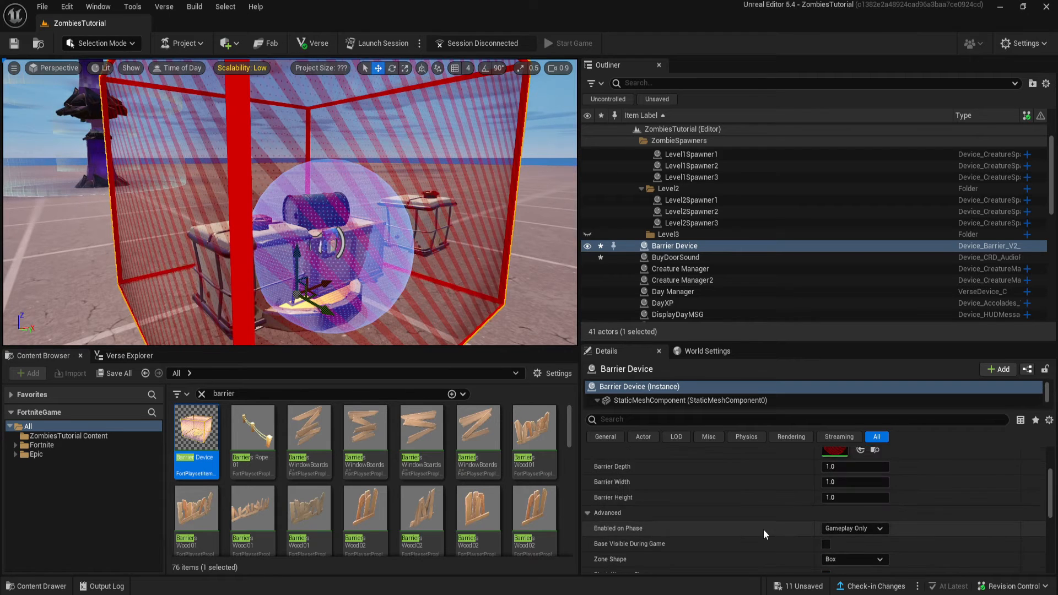
pyautogui.click(899, 511)
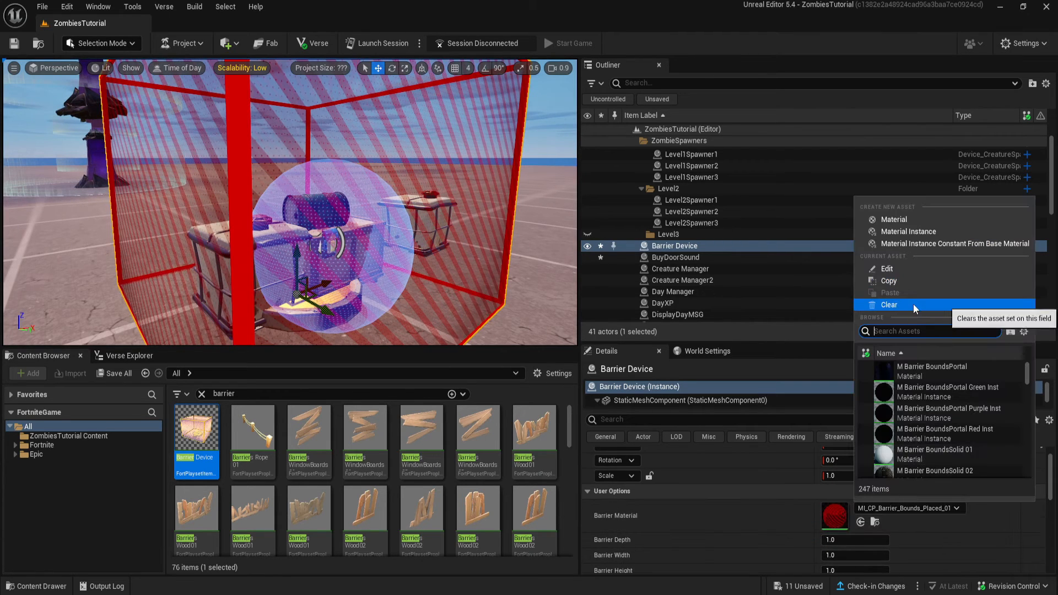
pyautogui.click(914, 303)
# Try a Barrier Width of 0.1 on the Barrier Device and set it back to 1.0.
pyautogui.scroll(-3, 860, 485)
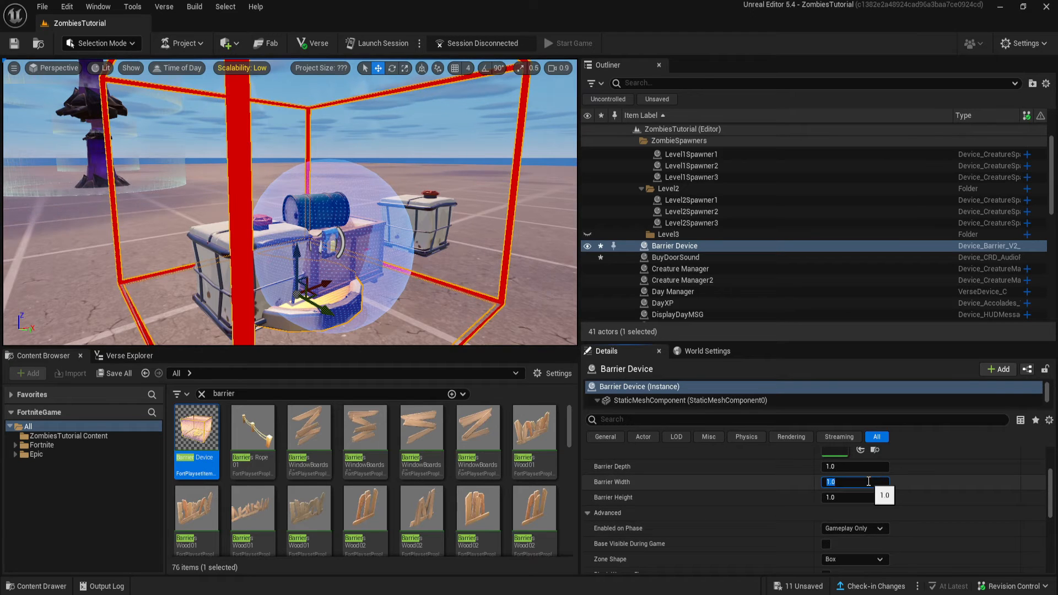
pyautogui.write('0.1')
pyautogui.press('Return')
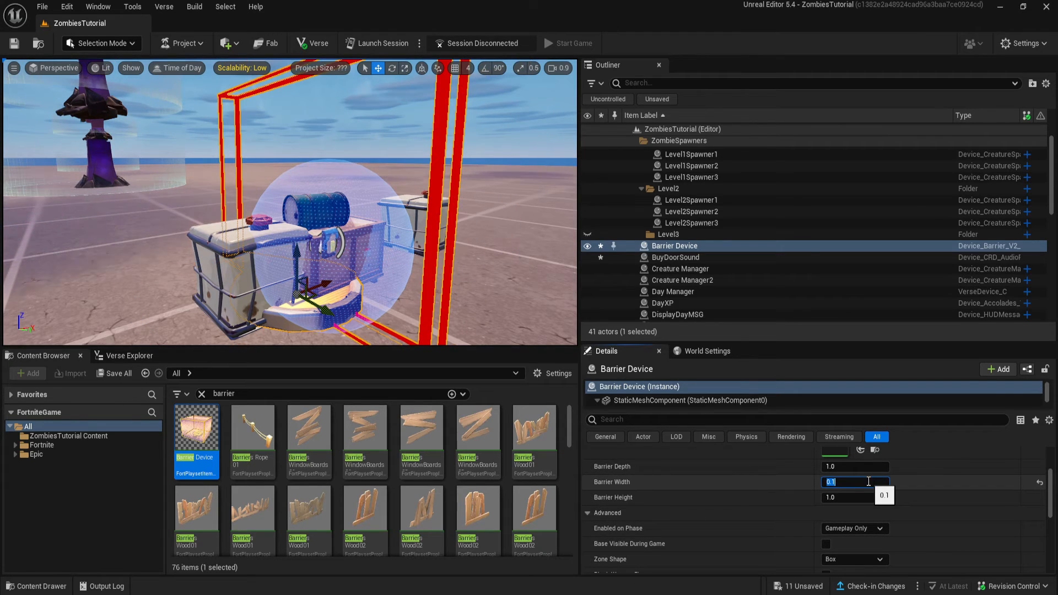
pyautogui.press('BackSpace')
pyautogui.write('1')
pyautogui.press('Return')
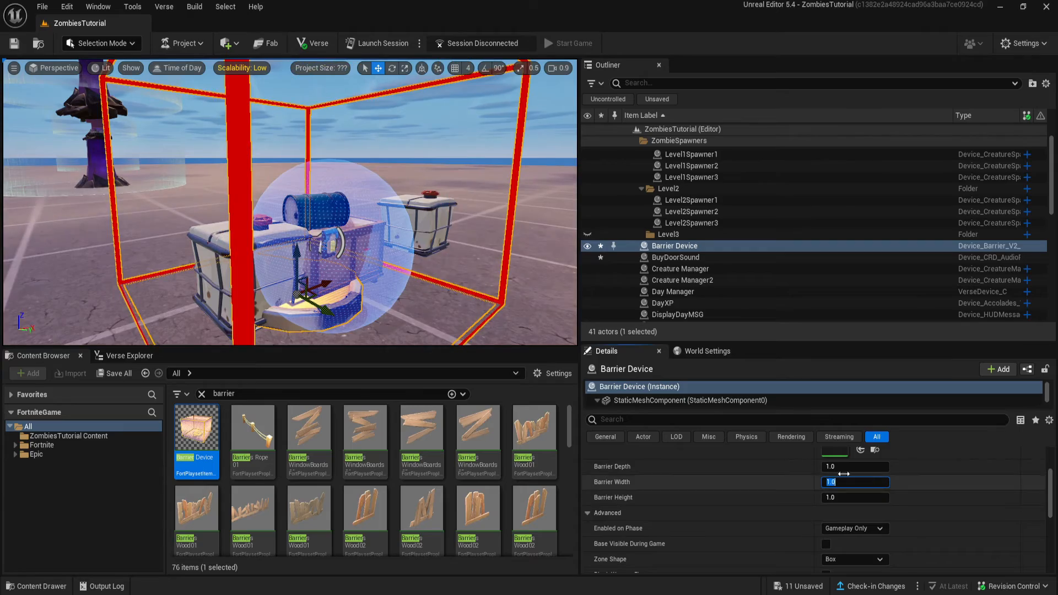
# Turn off Block Weapon Fire for the Barrier Device.
pyautogui.scroll(-3, 851, 516)
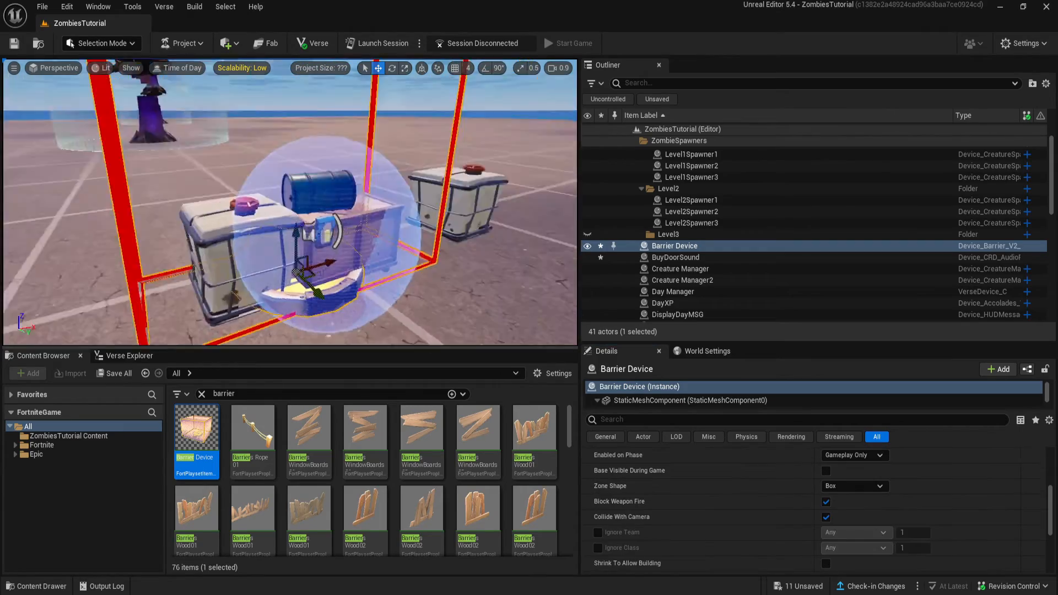
pyautogui.moveTo(353, 210); pyautogui.dragTo(556, 198, button='right')
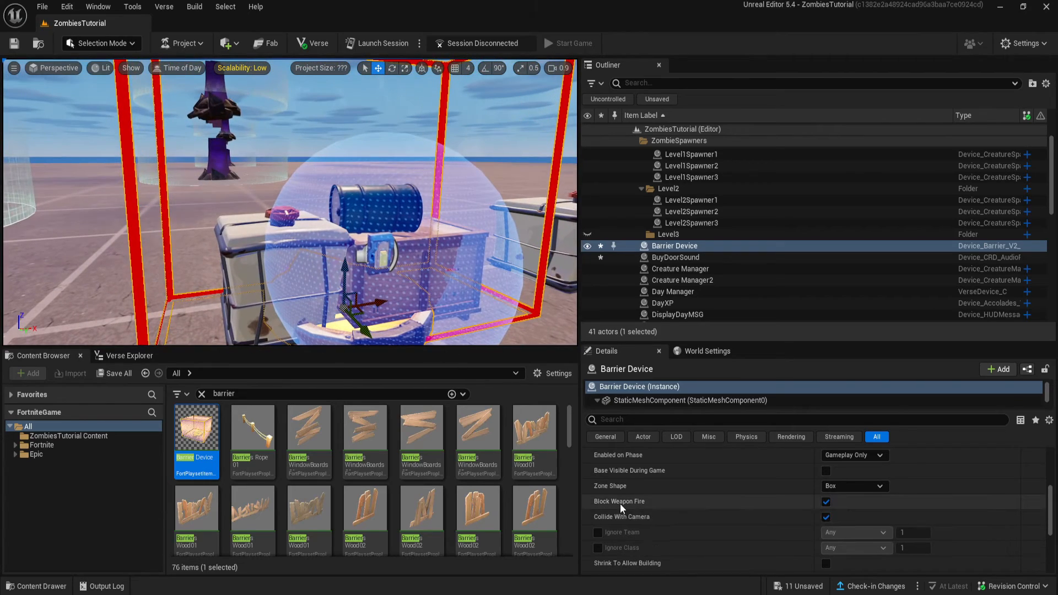
pyautogui.click(825, 502)
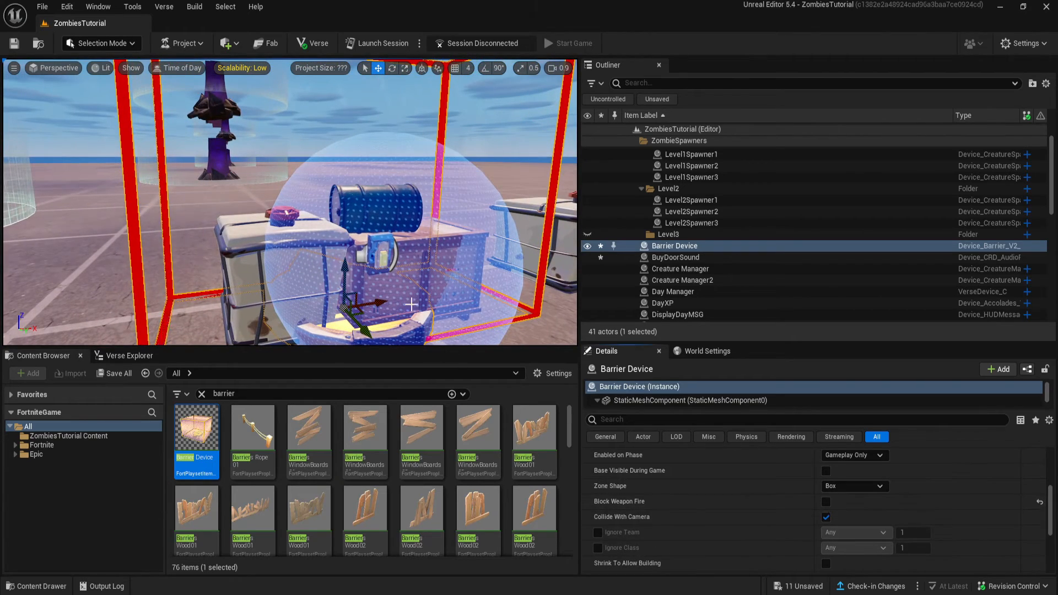
# Rename the Barrier Device as Door1Barrier.
pyautogui.press('f')
pyautogui.click(709, 246)
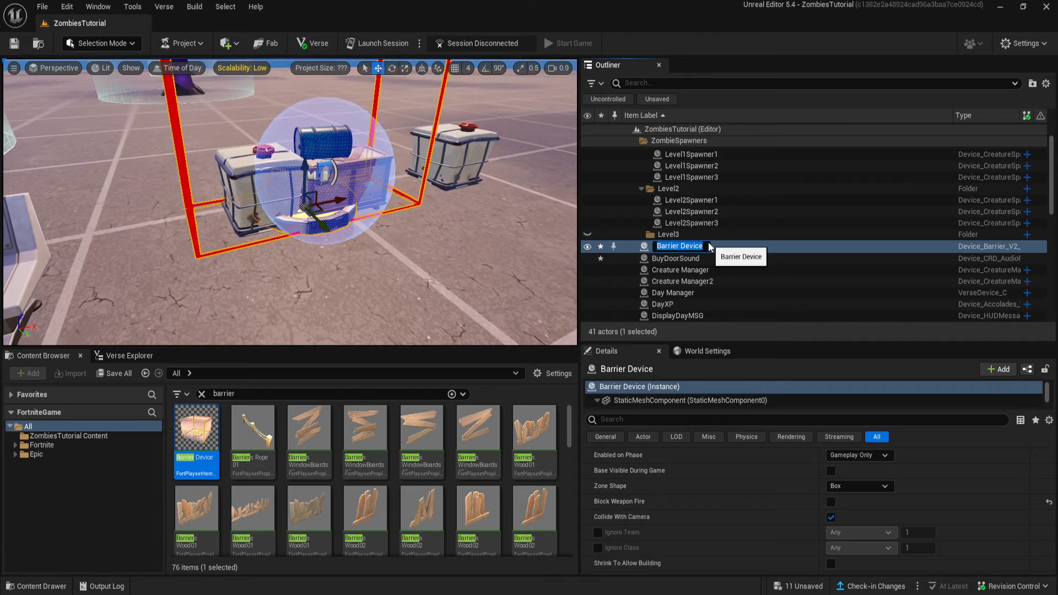
pyautogui.write('Door1Barrier')
pyautogui.press('Return')
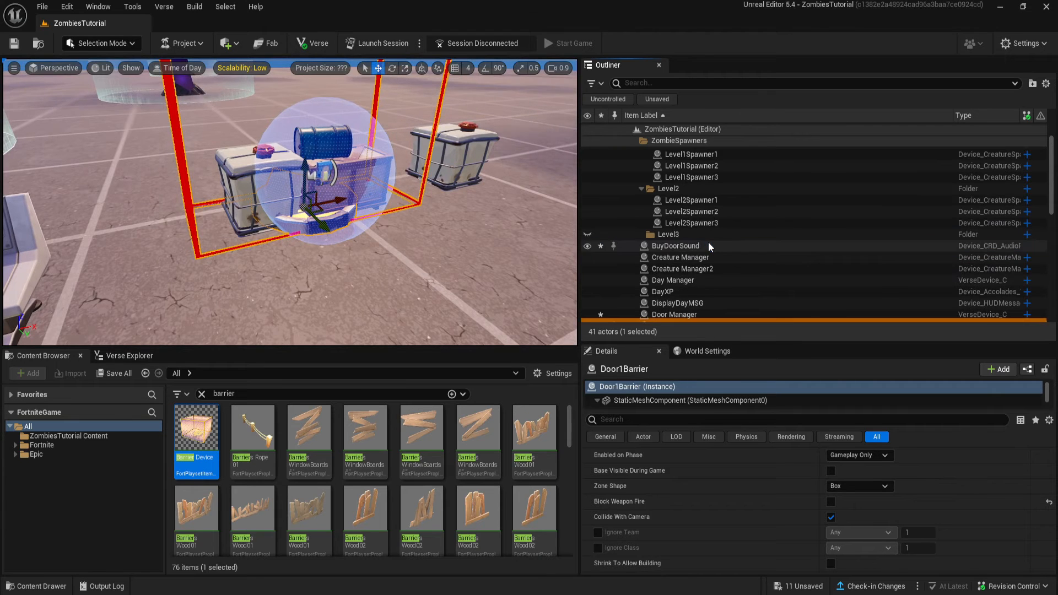
# Assign Door1Barrier as the Barrier of the first door in the Door Manager.
pyautogui.doubleClick(674, 315)
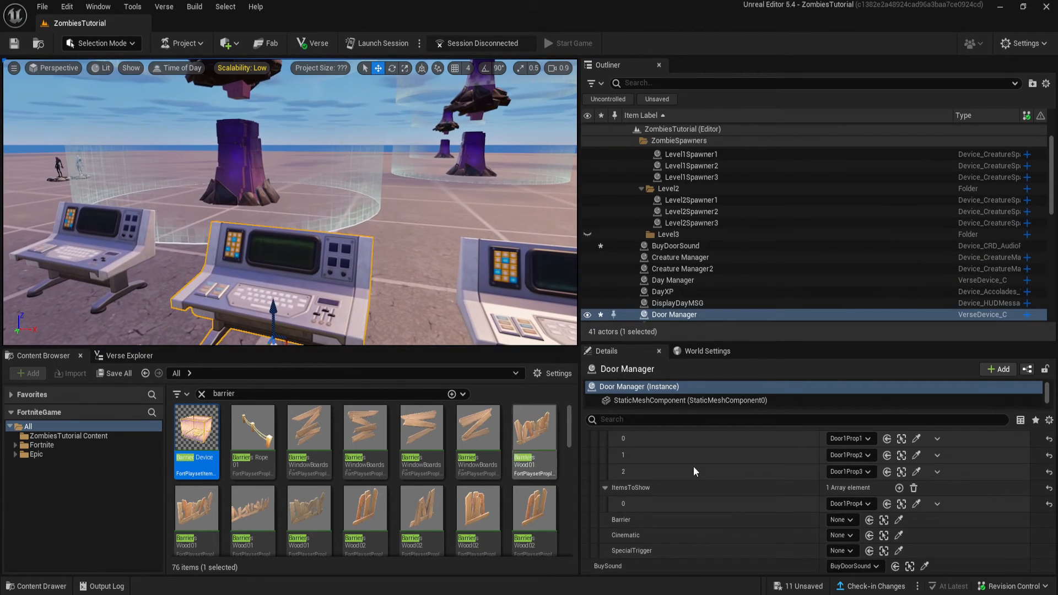
pyautogui.click(849, 517)
pyautogui.click(897, 391)
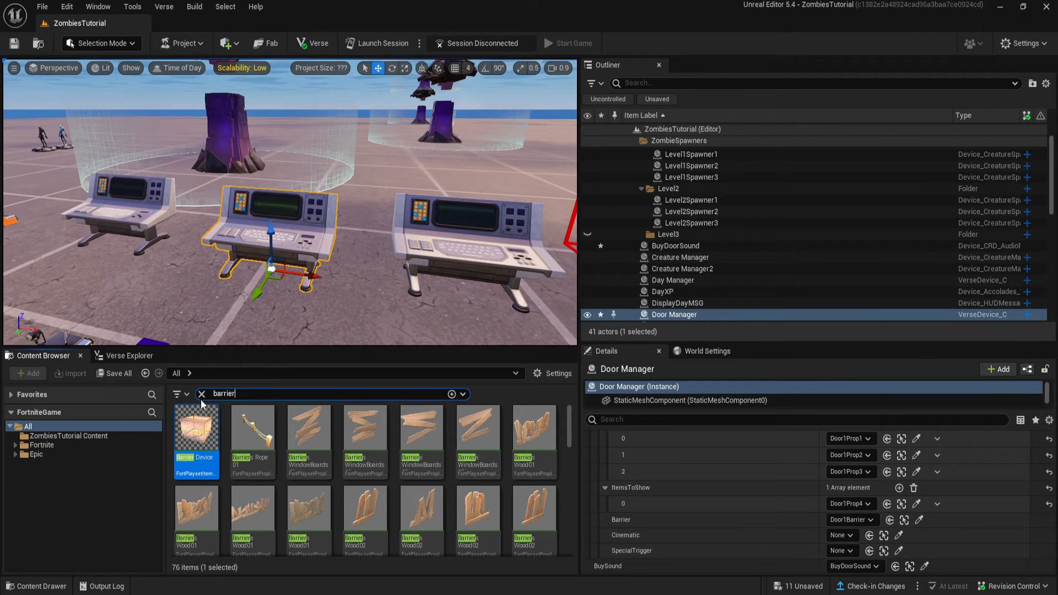
# Find the Cinematic Sequence device and place one on the ground beside the door's barrier.
pyautogui.click(202, 394)
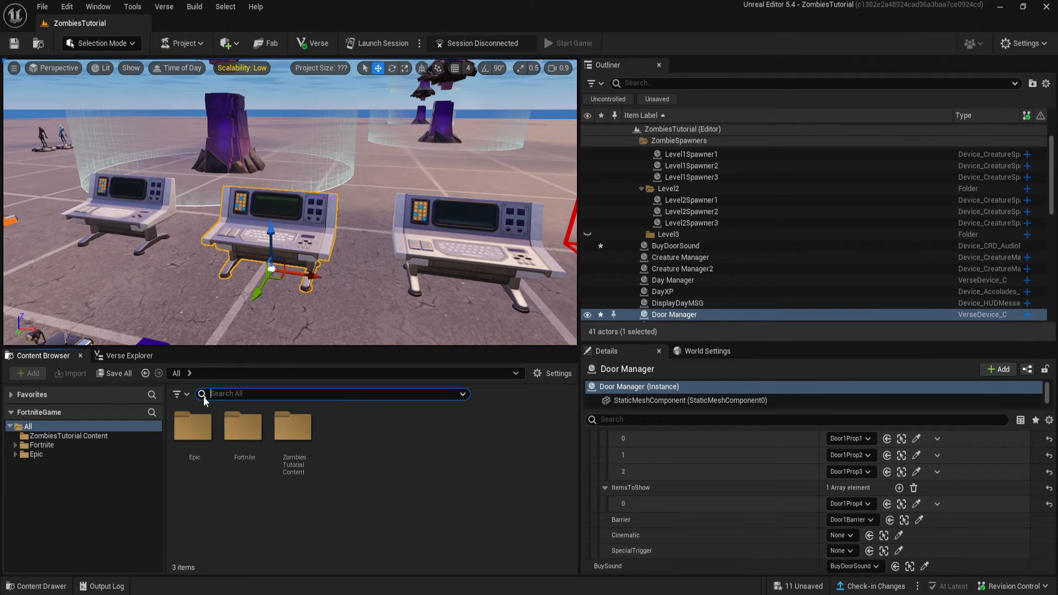
pyautogui.write('cinematic')
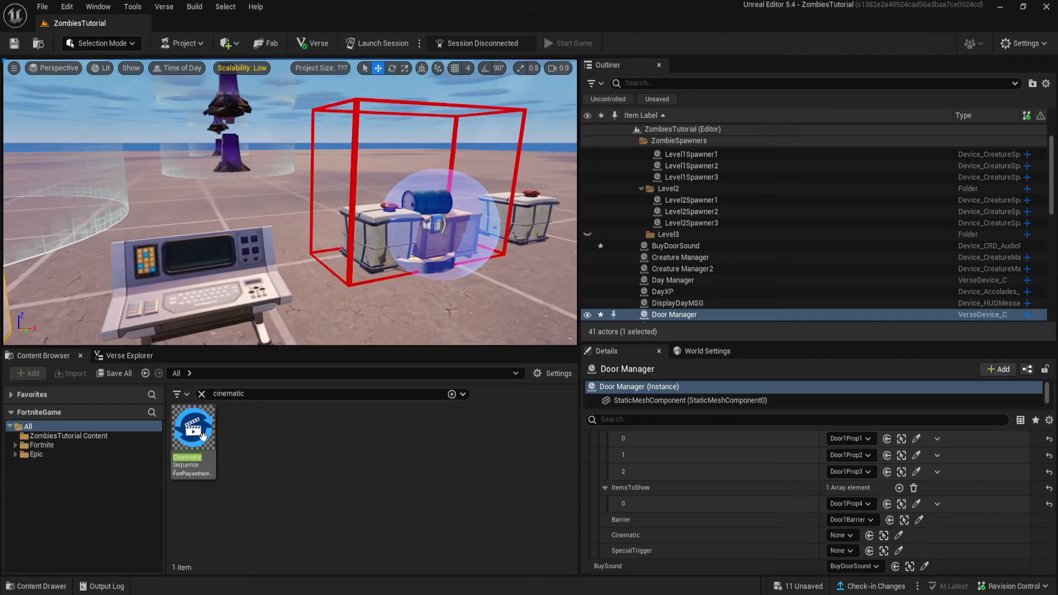
pyautogui.moveTo(203, 437); pyautogui.dragTo(302, 259)
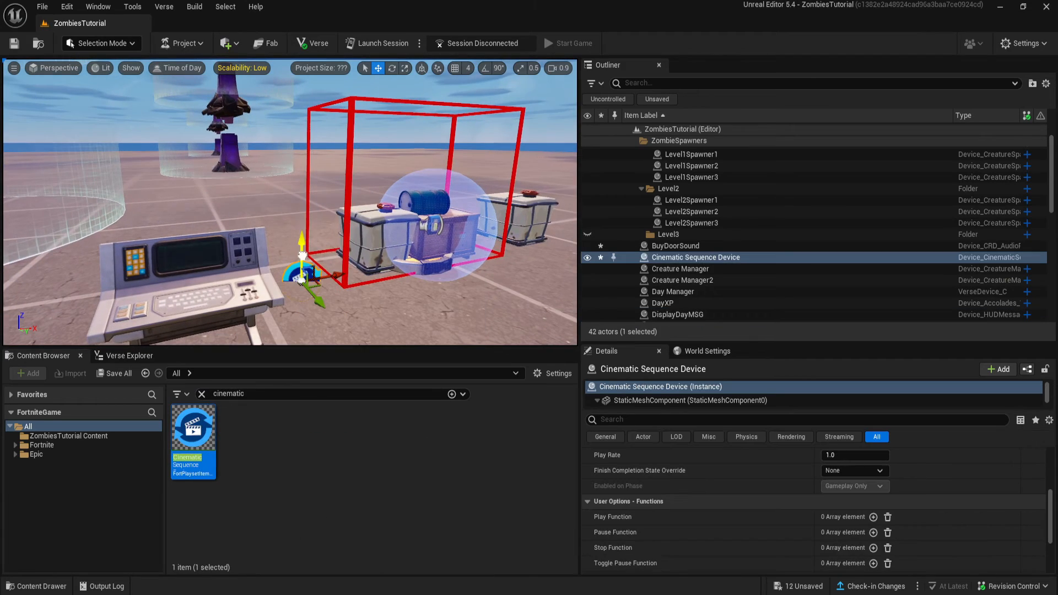
pyautogui.moveTo(307, 174); pyautogui.dragTo(351, 250, button='right')
pyautogui.press('w')
pyautogui.click(303, 209)
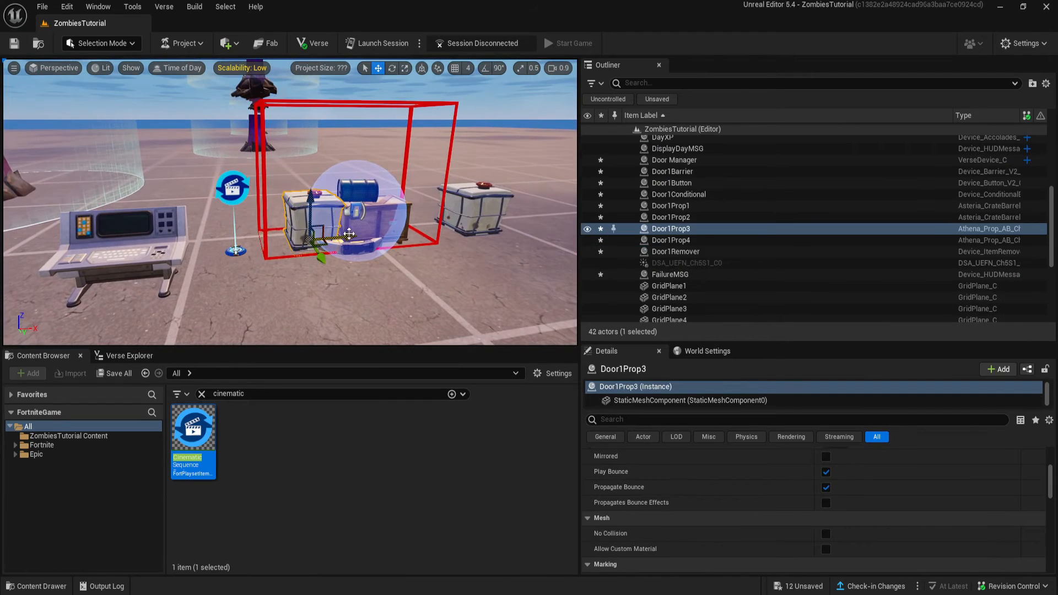
pyautogui.scroll(3, 335, 219)
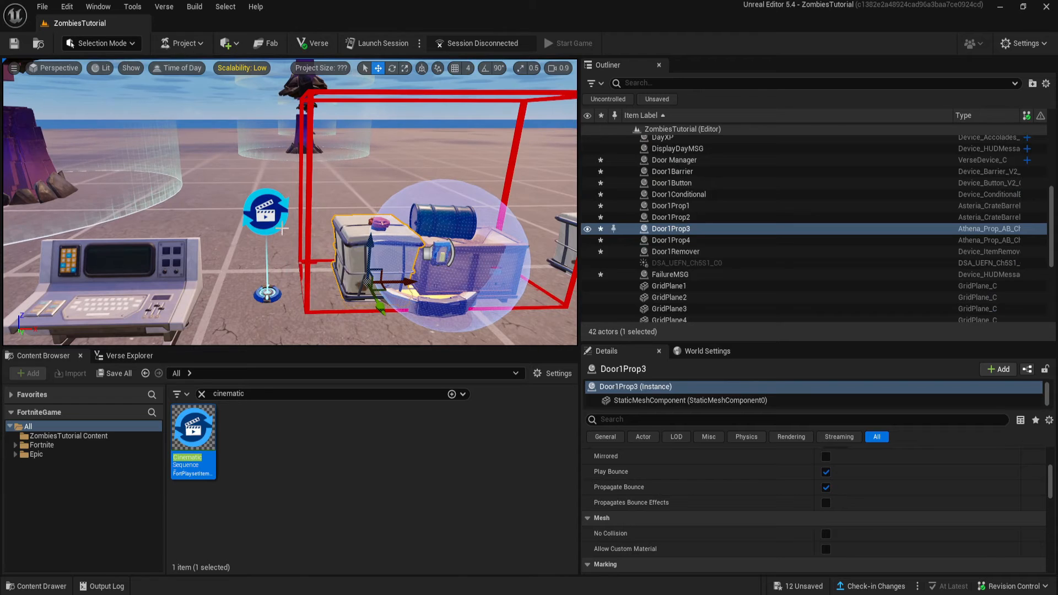
# Create a Level Sequence named door1cin in the ZombiesTutorial Content folder and open it for editing.
pyautogui.click(265, 211)
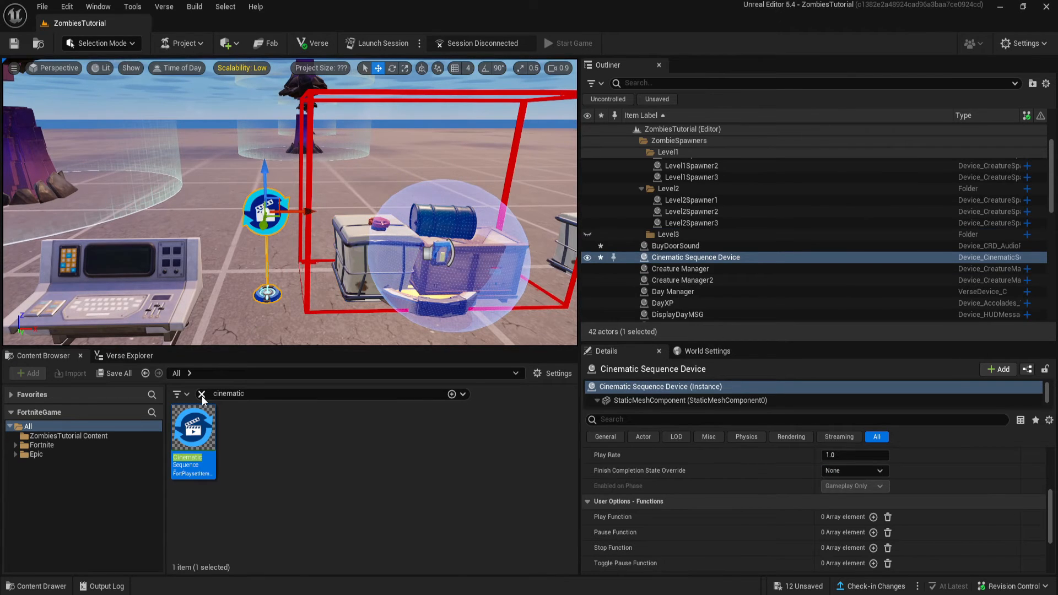
pyautogui.scroll(4, 759, 523)
pyautogui.click(202, 393)
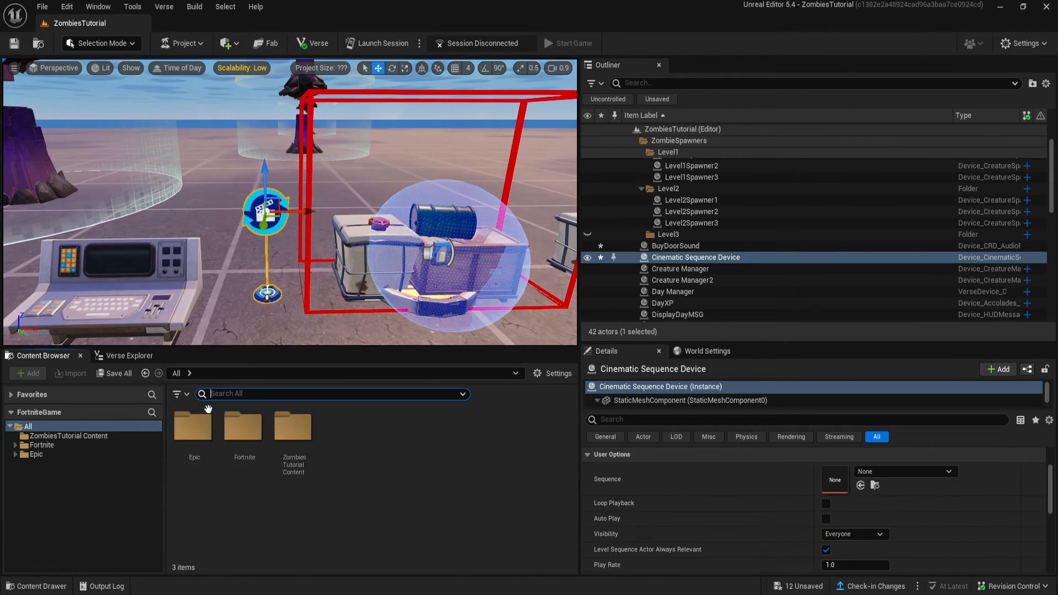
pyautogui.click(69, 436)
pyautogui.rightClick(494, 452)
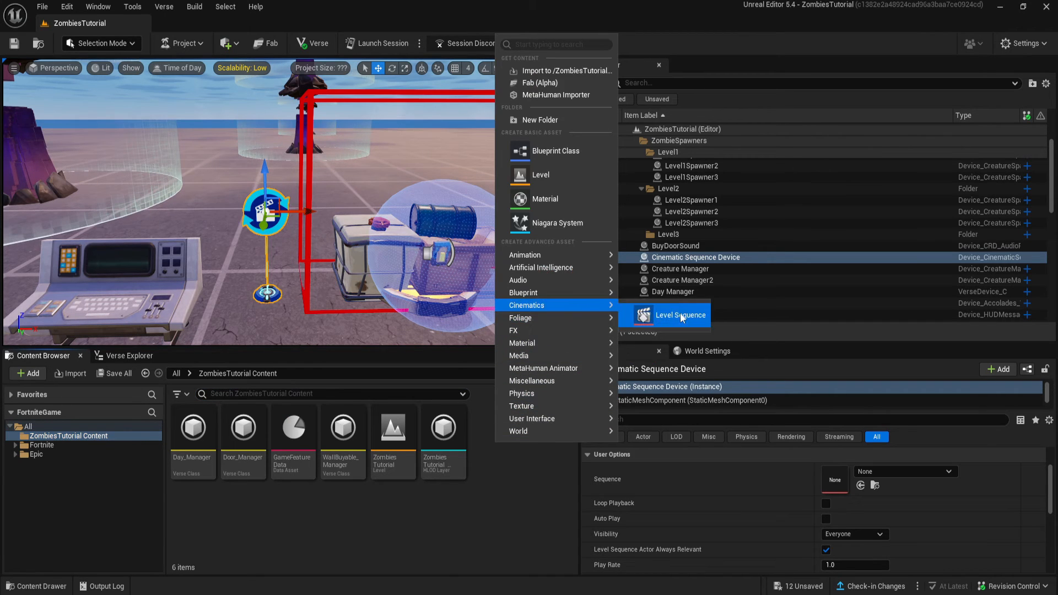
pyautogui.click(681, 313)
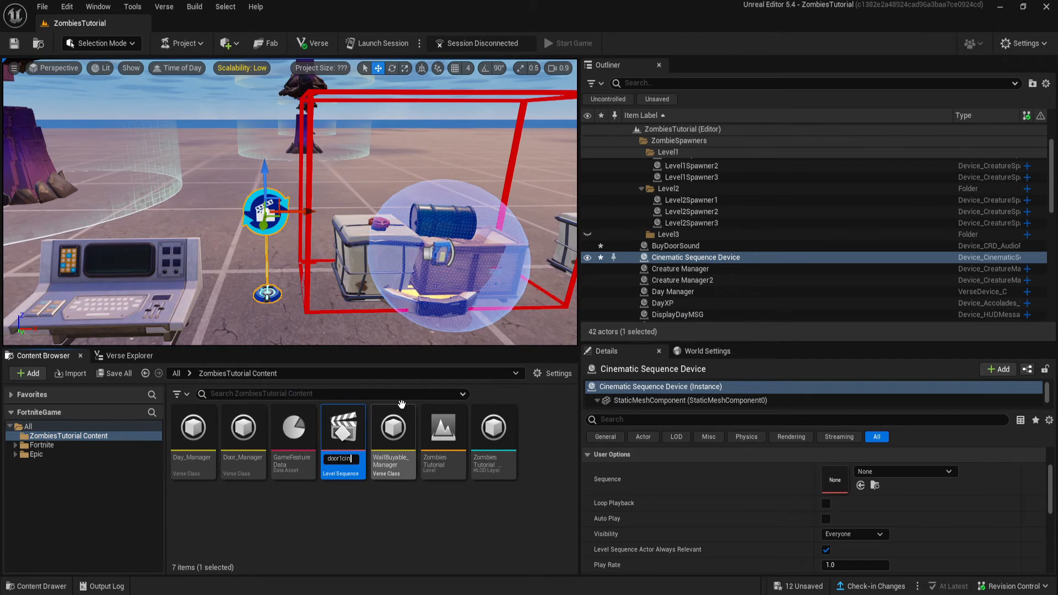
pyautogui.press('Return')
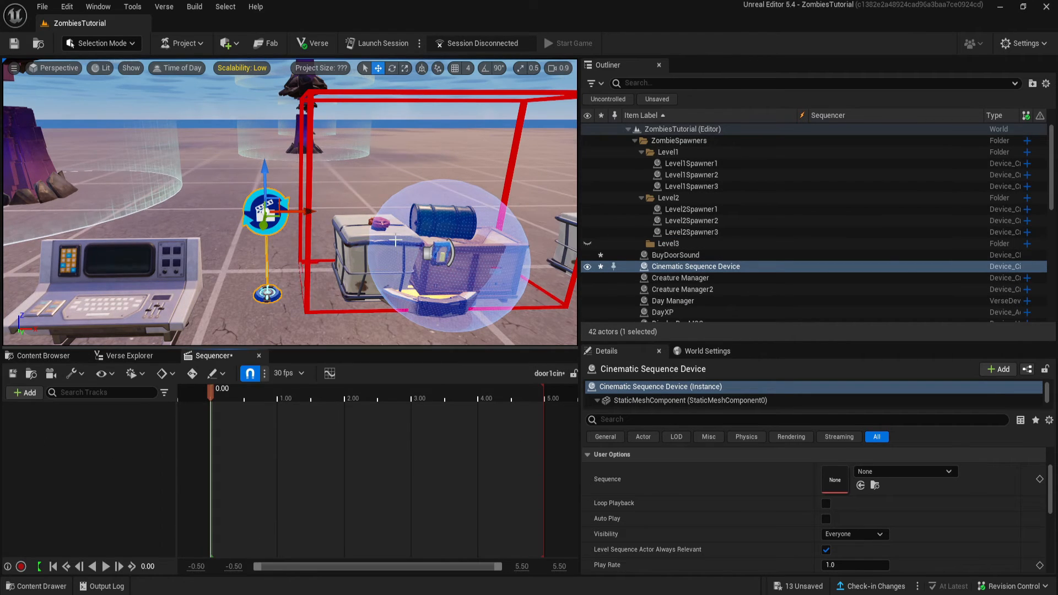
# Add Door1Prop3 to the door1cin sequence and give it a Transform track.
pyautogui.click(395, 241)
pyautogui.moveTo(671, 229); pyautogui.dragTo(108, 439)
pyautogui.click(121, 409)
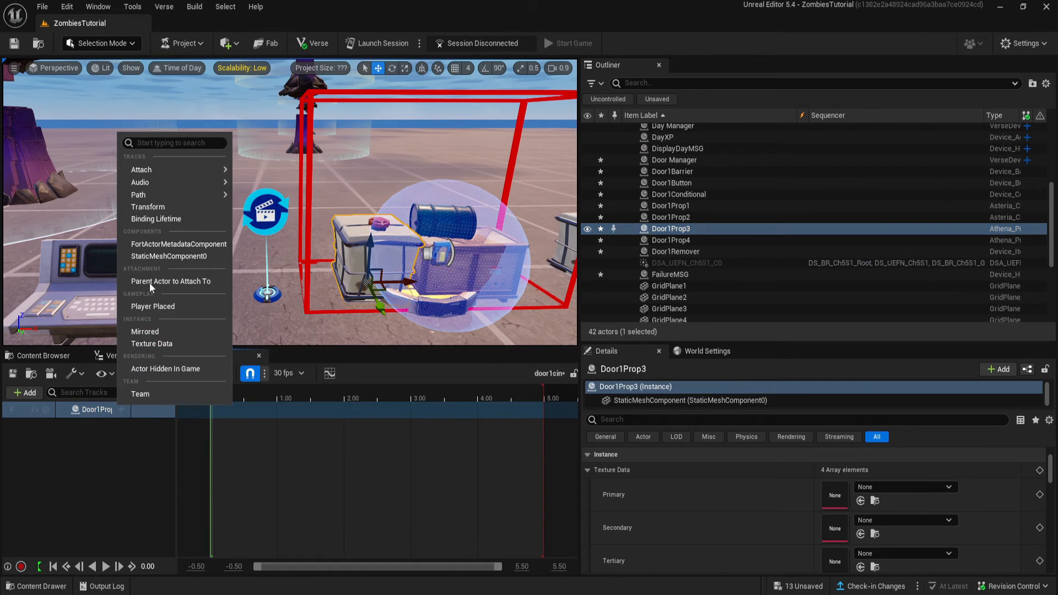
pyautogui.click(148, 208)
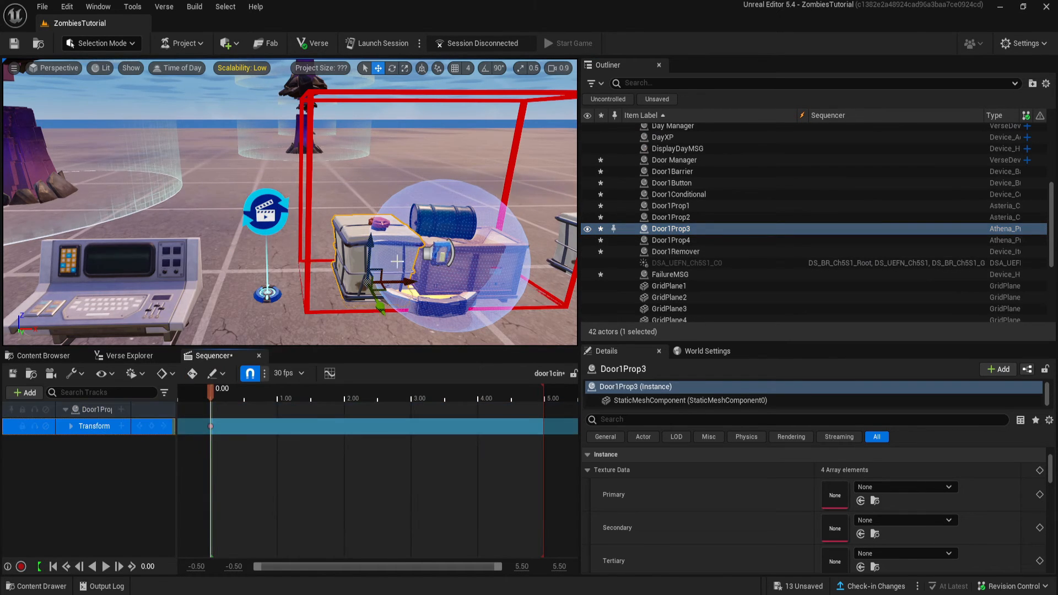
# Raise Door1Prop3 straight up at about 1.27 seconds in the door1cin sequence.
pyautogui.scroll(-5, 371, 254)
pyautogui.click(295, 391)
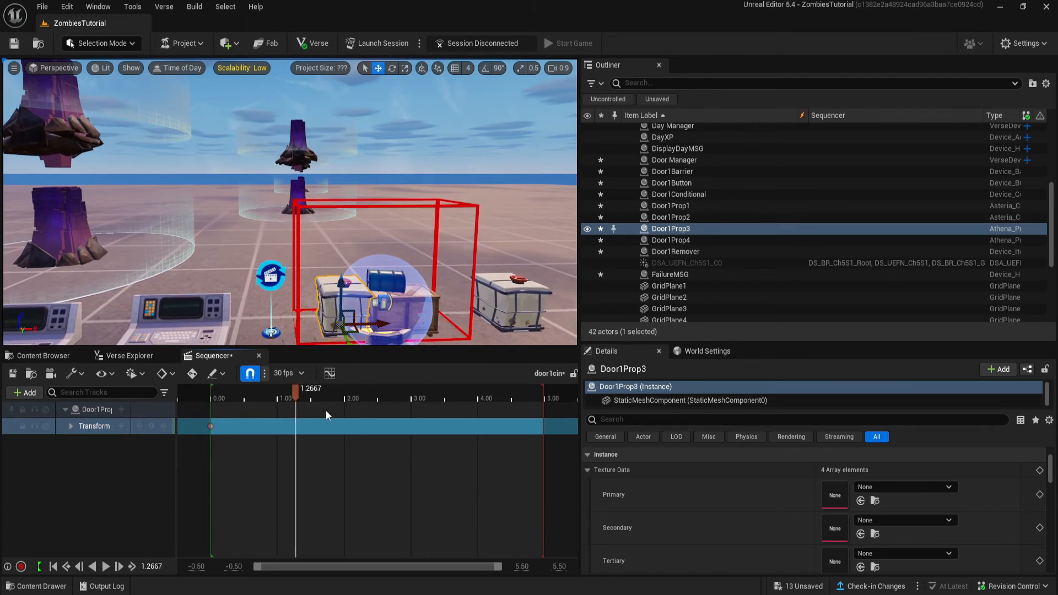
pyautogui.moveTo(343, 281); pyautogui.dragTo(346, 172)
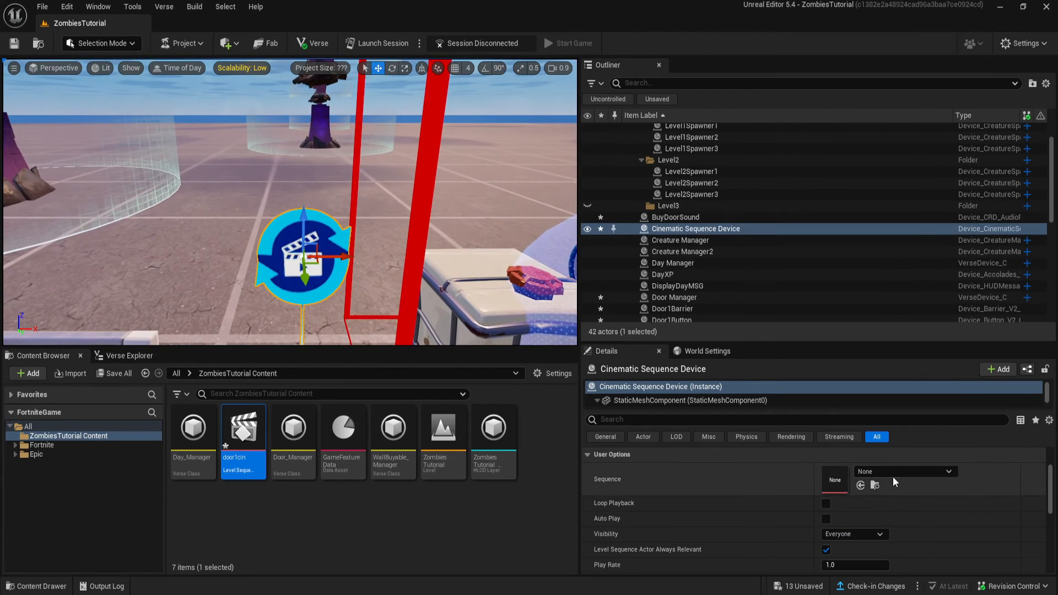
# Assign the door1cin sequence to the Cinematic Sequence Device and rename the device as Door1Cin.
pyautogui.click(894, 473)
pyautogui.click(926, 335)
pyautogui.click(747, 229)
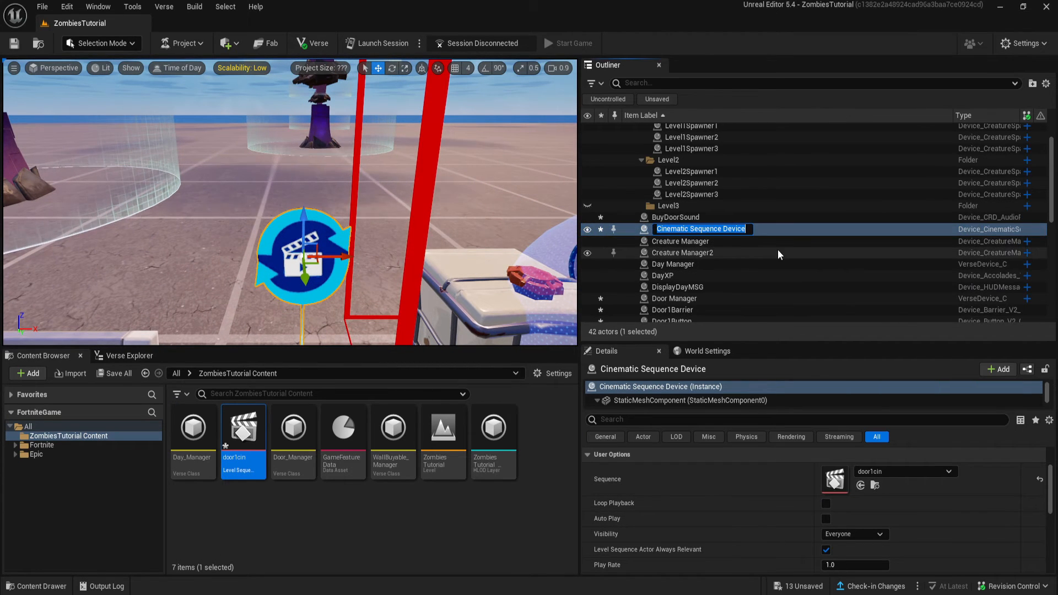
pyautogui.write('Door1Cin')
pyautogui.press('Return')
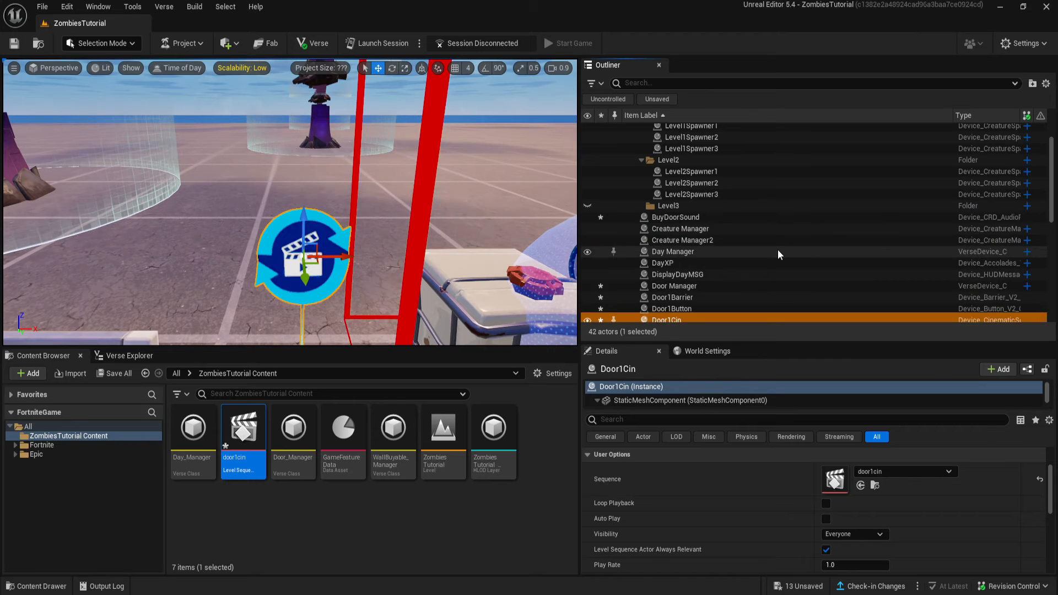
# Set the Cinematic of the Door Manager's first door to Door1Cin.
pyautogui.click(261, 241)
pyautogui.scroll(-10, 732, 520)
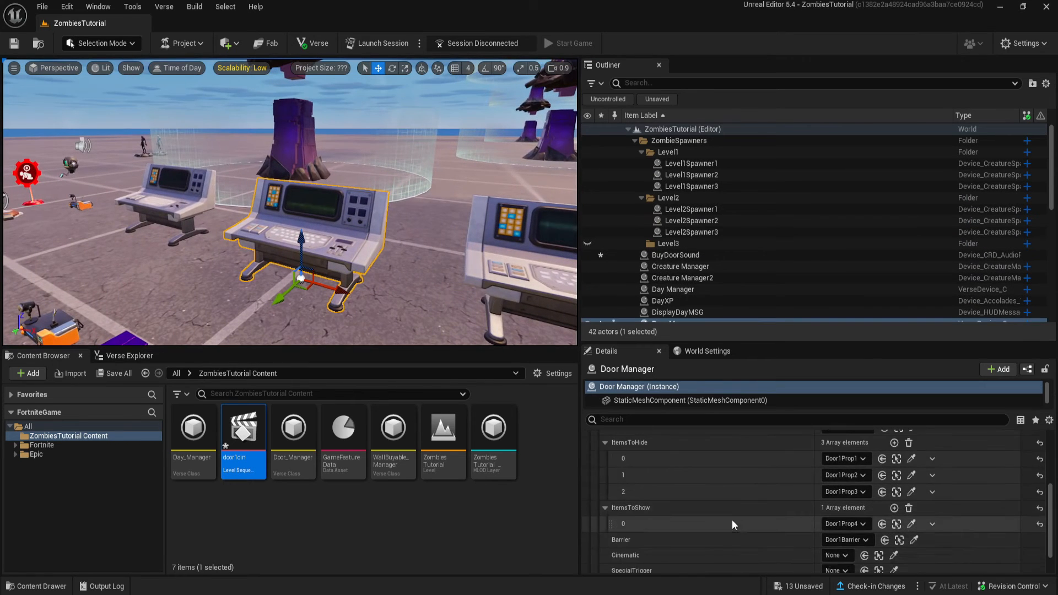
pyautogui.click(839, 524)
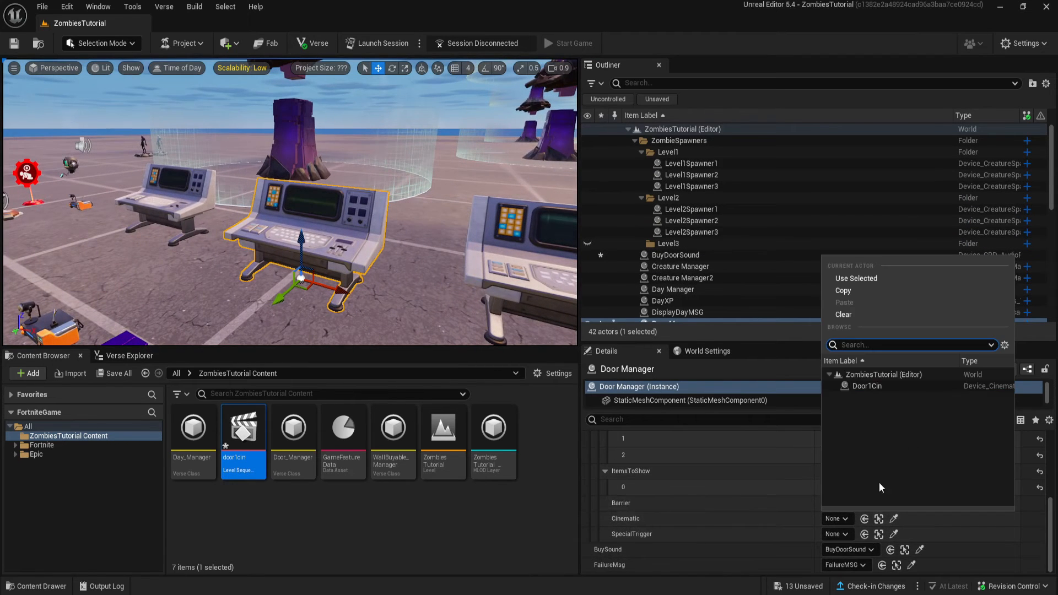
pyautogui.click(928, 389)
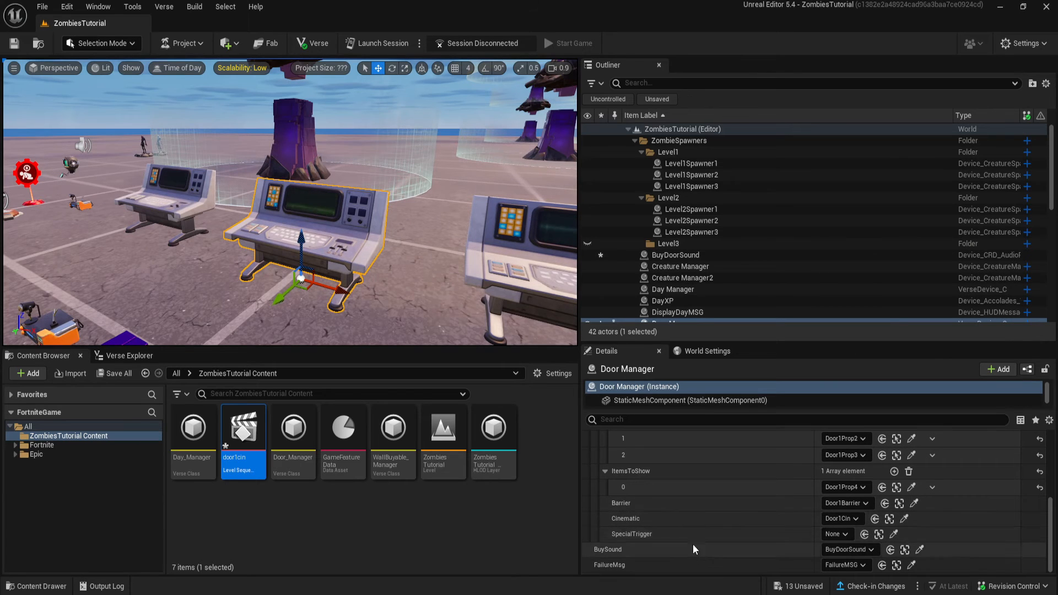
# Find the Trigger device, place one on the ground beside the cinematic device and review its user options.
pyautogui.click(58, 426)
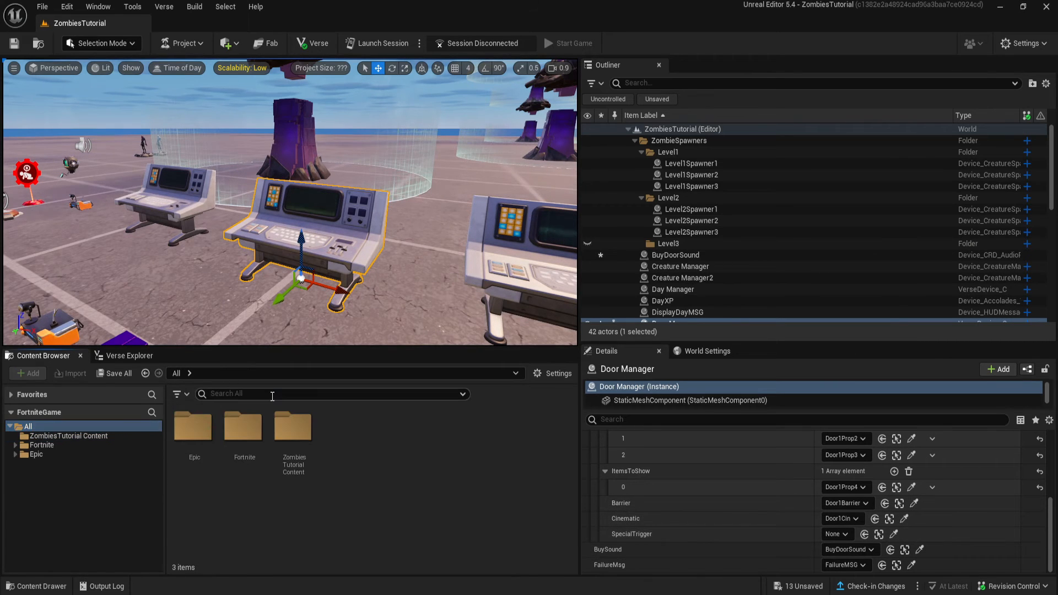
pyautogui.write('trigger')
pyautogui.moveTo(335, 282); pyautogui.dragTo(309, 278, button='right')
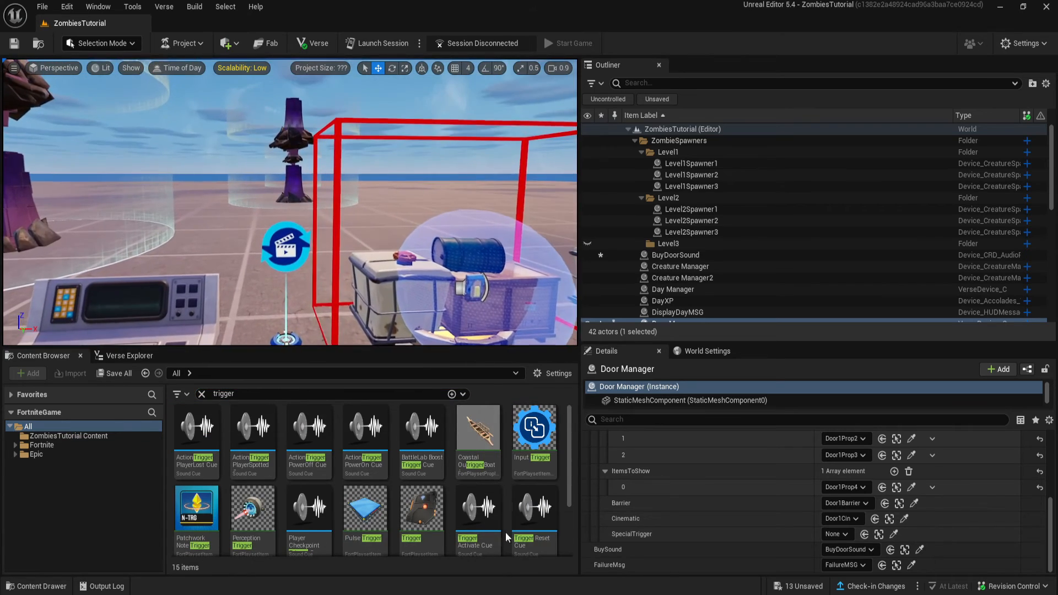
pyautogui.moveTo(422, 507); pyautogui.dragTo(248, 281)
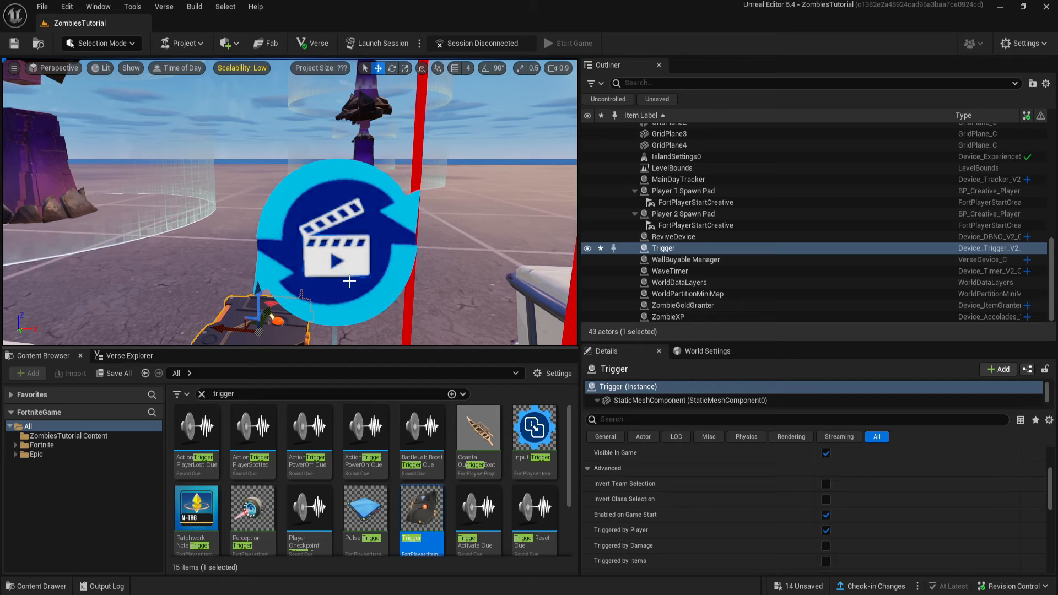
pyautogui.moveTo(349, 281); pyautogui.dragTo(335, 278, button='right')
pyautogui.scroll(-6, 725, 508)
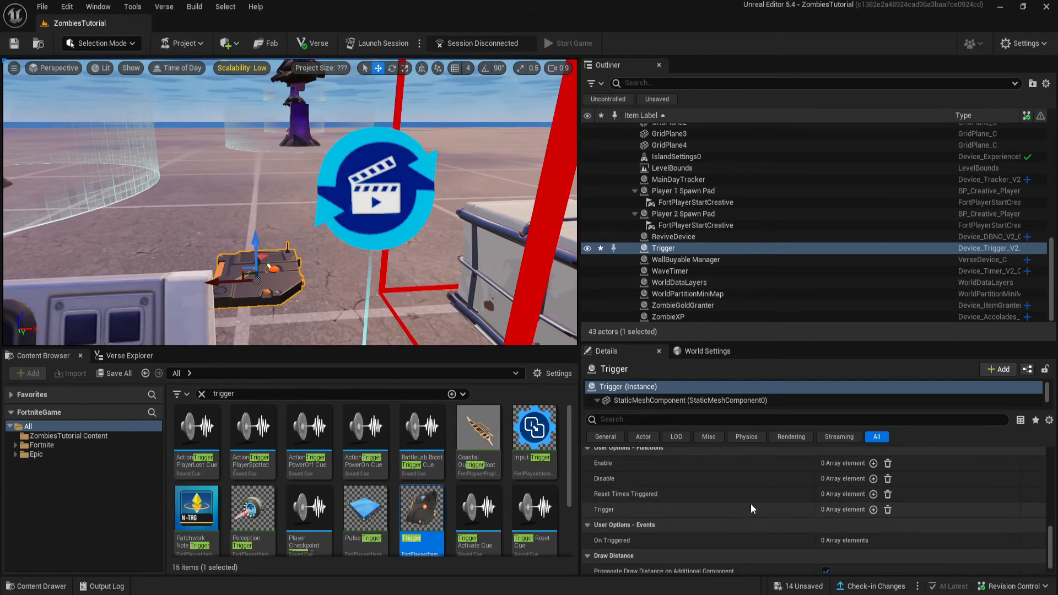
pyautogui.scroll(-2, 741, 532)
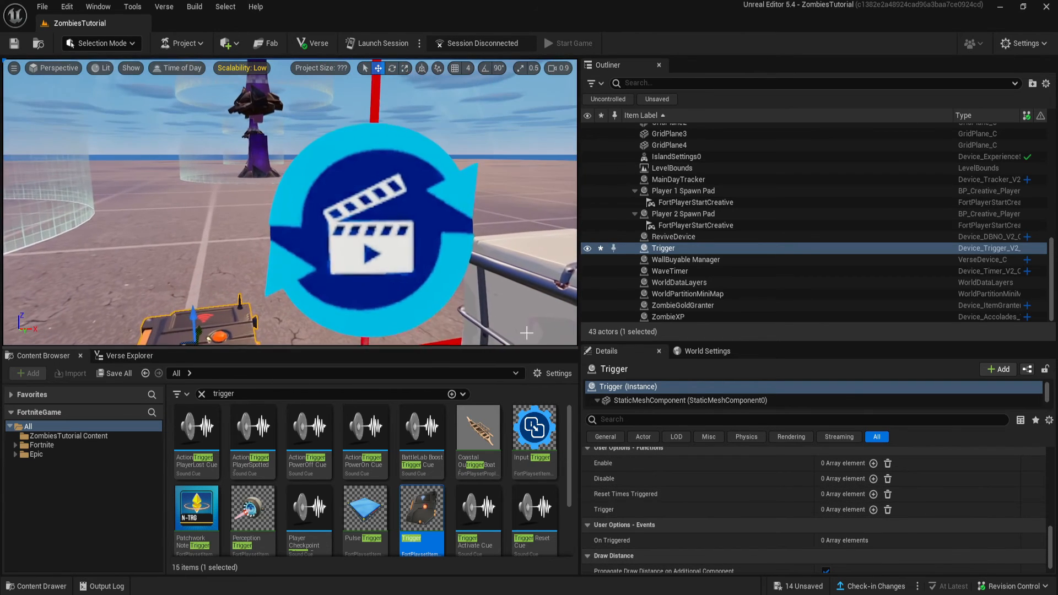
pyautogui.scroll(8, 723, 530)
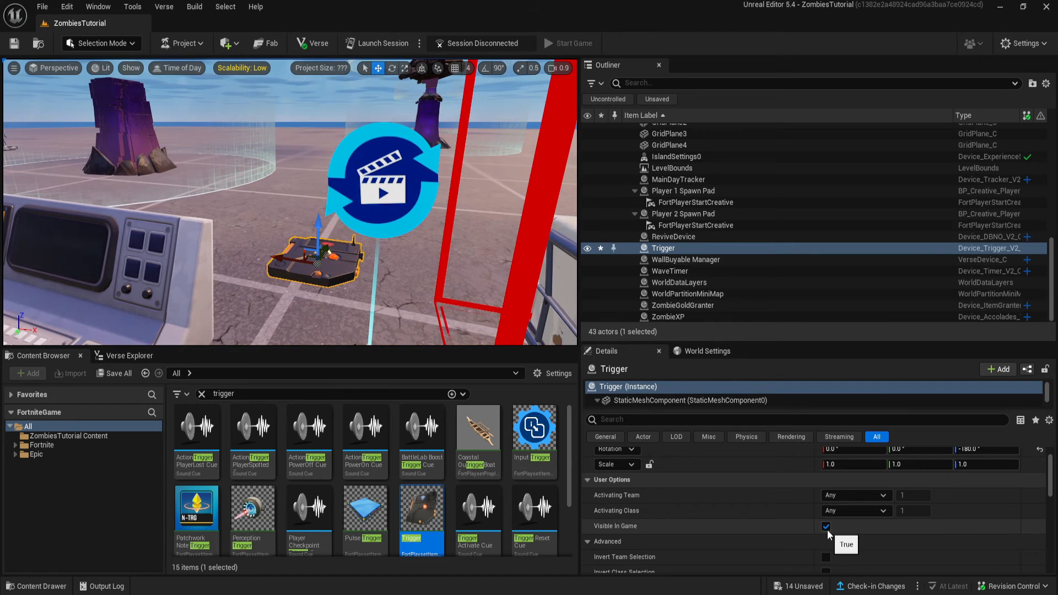
# Move the Trigger along the ground away from the cinematic device and rename it as Door1Trigger.
pyautogui.moveTo(342, 220); pyautogui.dragTo(358, 255, button='right')
pyautogui.moveTo(136, 277)
pyautogui.mouseDown(button='right')
pyautogui.moveTo(55, 284)
pyautogui.moveTo(128, 272)
pyautogui.mouseUp(button='right')
pyautogui.moveTo(427, 300); pyautogui.dragTo(103, 303)
pyautogui.click(690, 248)
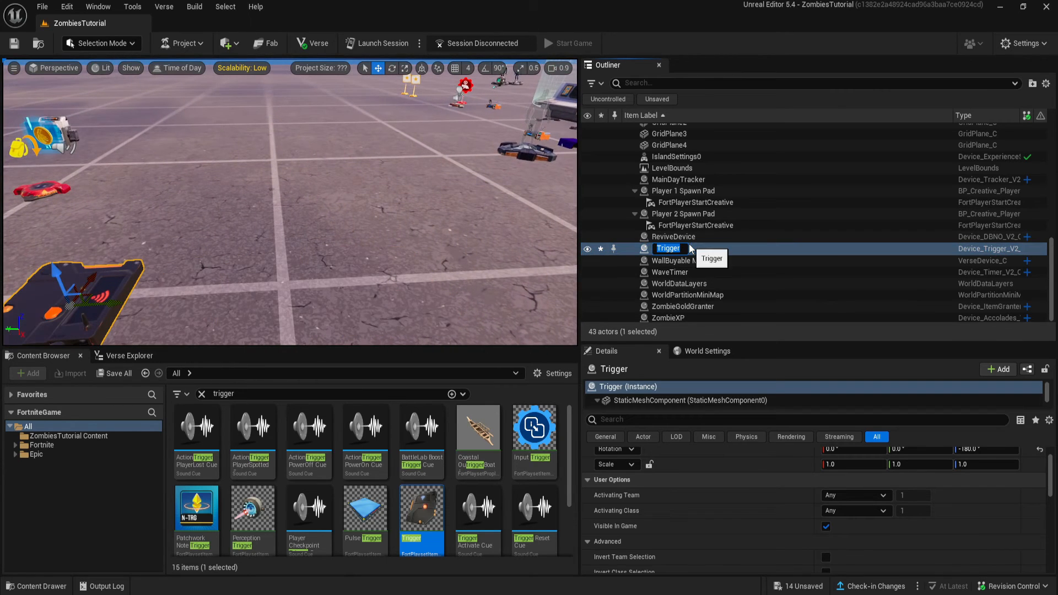
pyautogui.write('Door1Trigger')
pyautogui.press('Return')
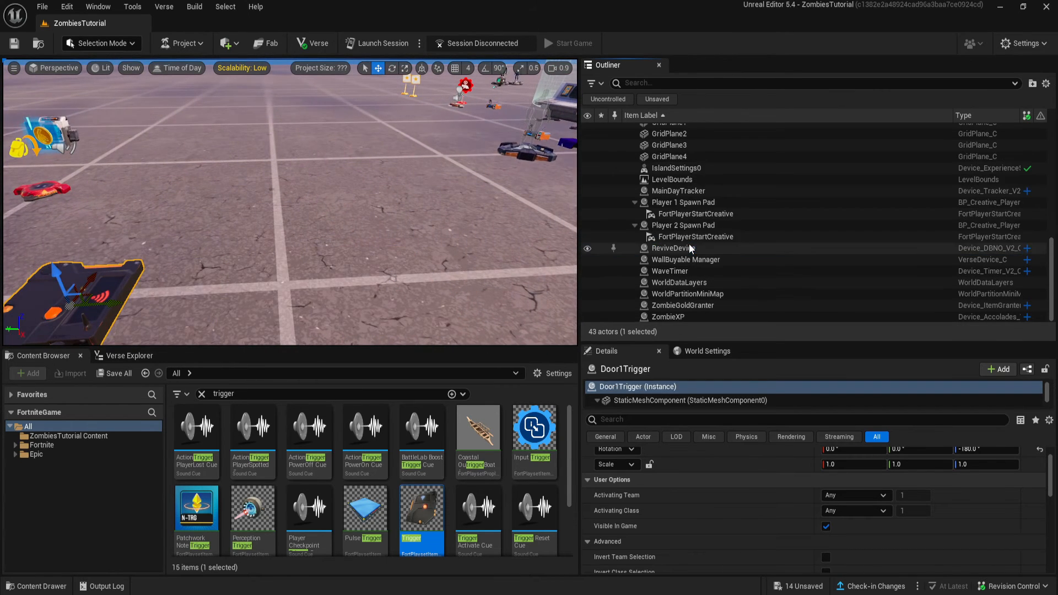
# Collapse the first door entry in the Door Manager, then save the project and launch a session.
pyautogui.doubleClick(690, 249)
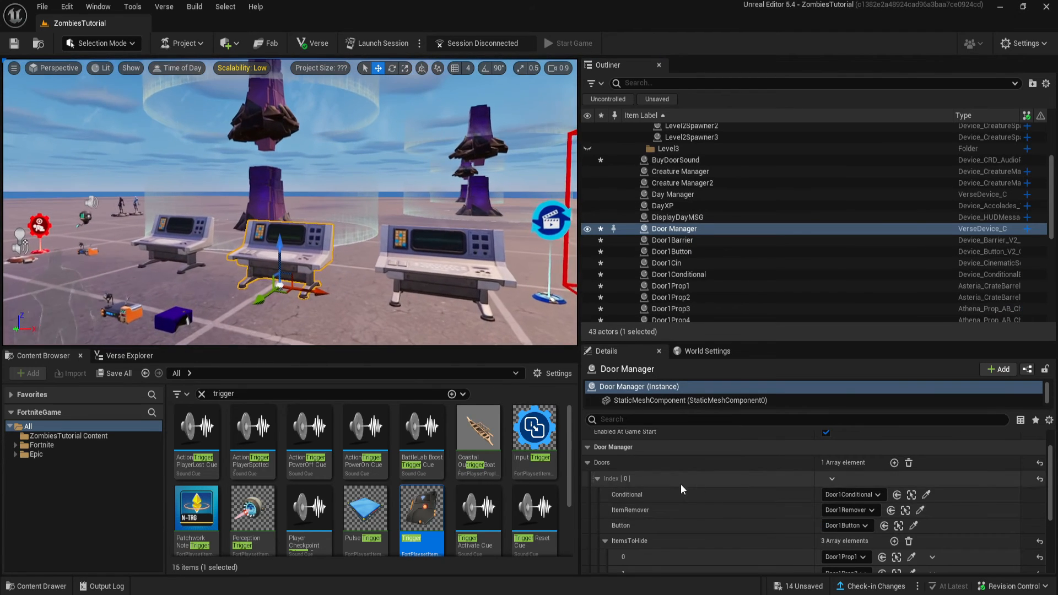
pyautogui.click(598, 472)
pyautogui.moveTo(386, 232); pyautogui.dragTo(463, 267, button='right')
pyautogui.press('w')
pyautogui.press('w')
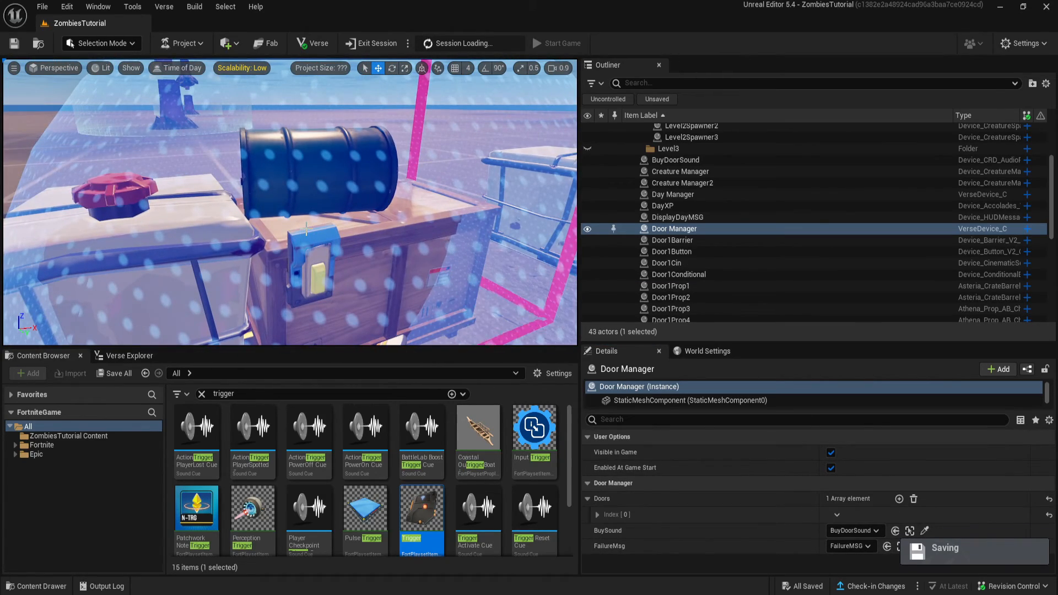
pyautogui.moveTo(306, 229); pyautogui.dragTo(243, 229, button='right')
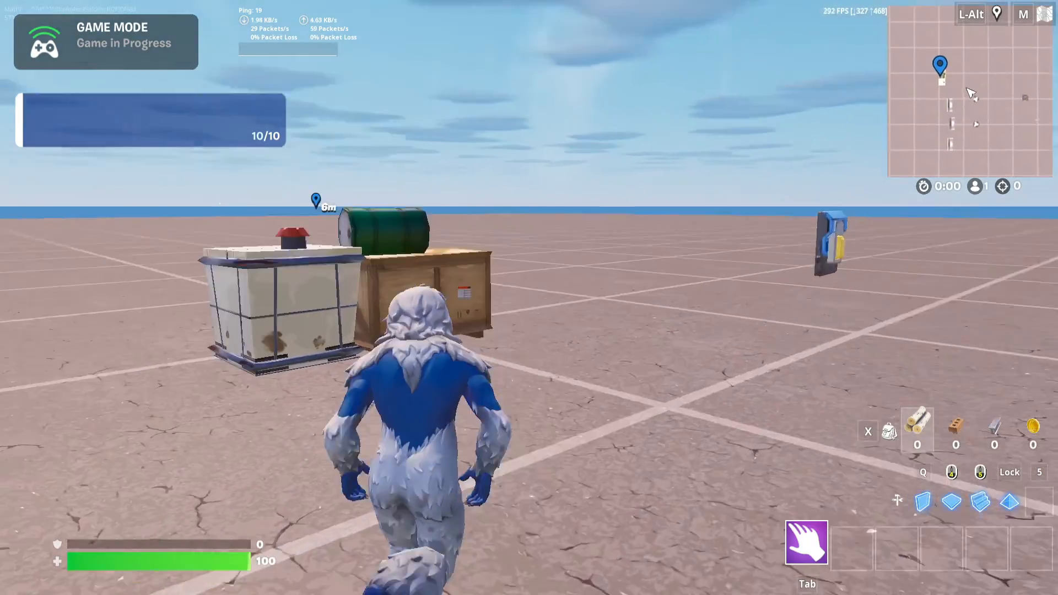
# Approach the door's barrel and crate props in the running game and try to buy the door without any gold.
pyautogui.press('w')
pyautogui.press('e')
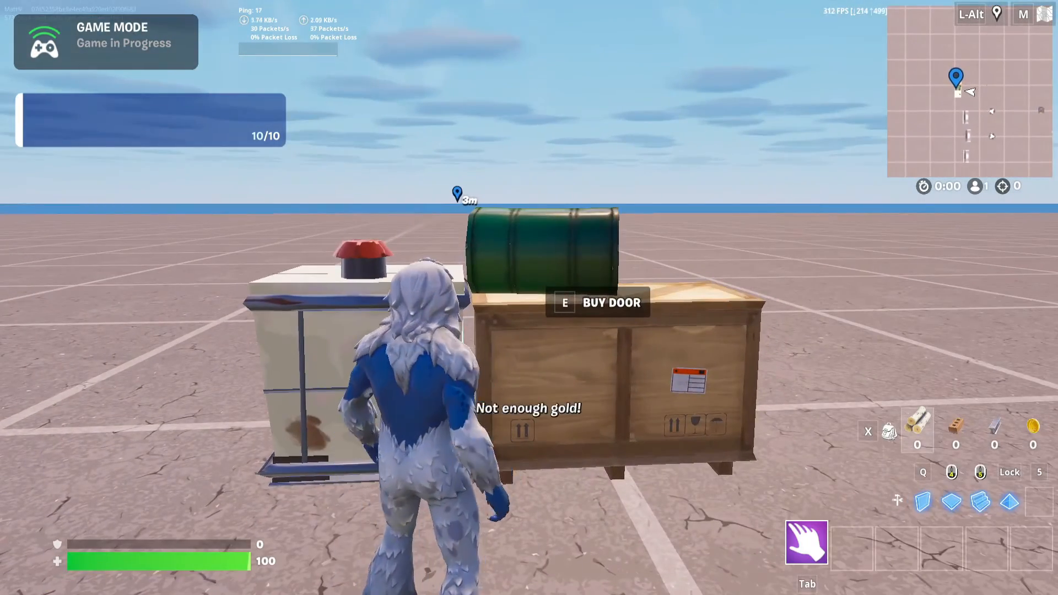
pyautogui.press('s')
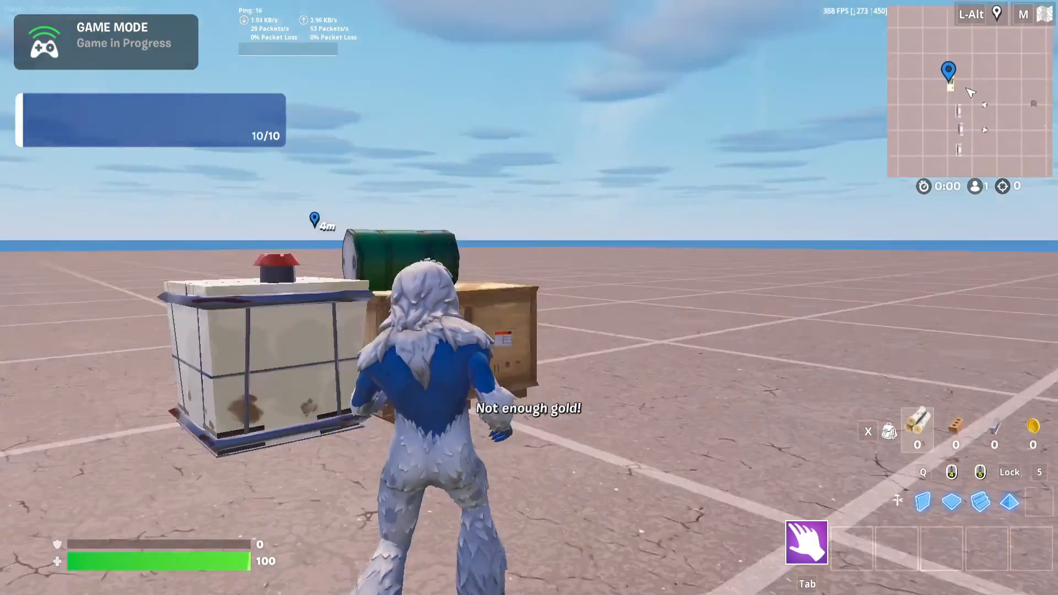
# Go to the floating button and interact with it repeatedly to collect enough gold for the door.
pyautogui.press('w')
pyautogui.press('e')
pyautogui.press('e')
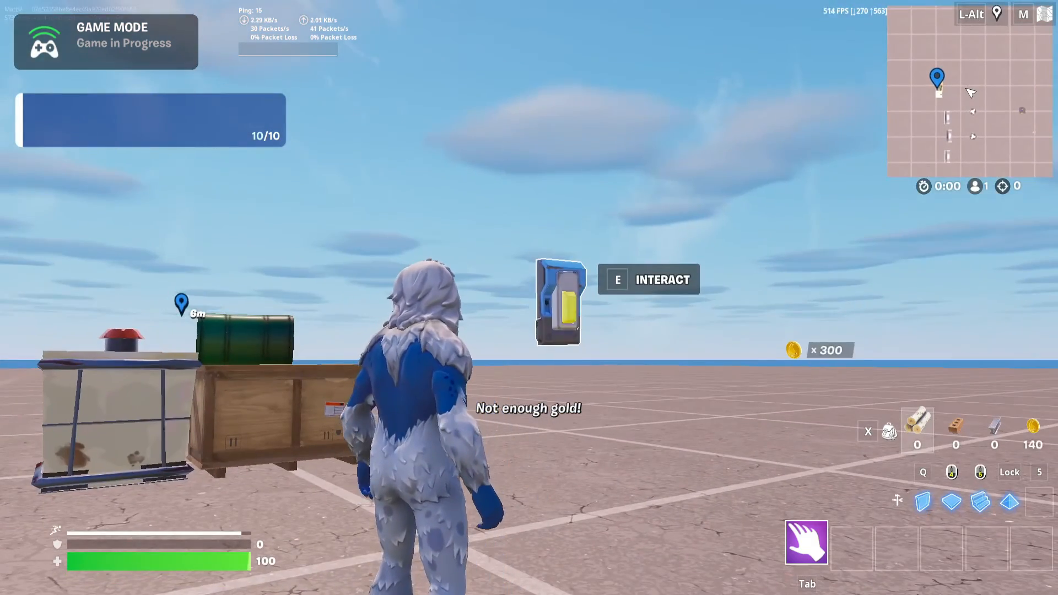
pyautogui.press('e')
pyautogui.press('e')
pyautogui.press('e')
pyautogui.press('e')
pyautogui.press('e')
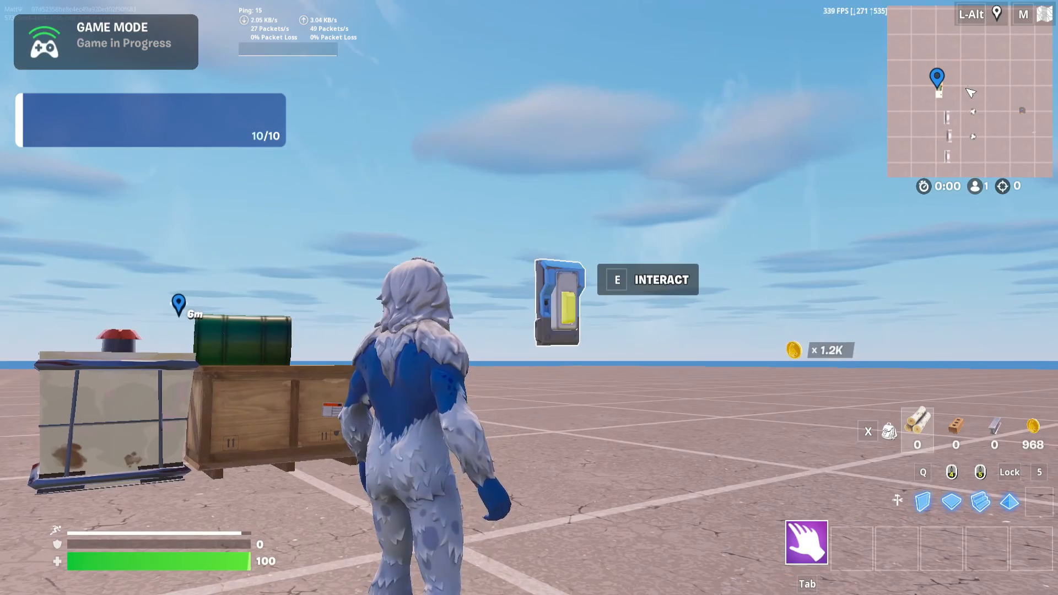
pyautogui.press('e')
# Buy the door with the collected gold and walk through the area where its props stood.
pyautogui.press('w')
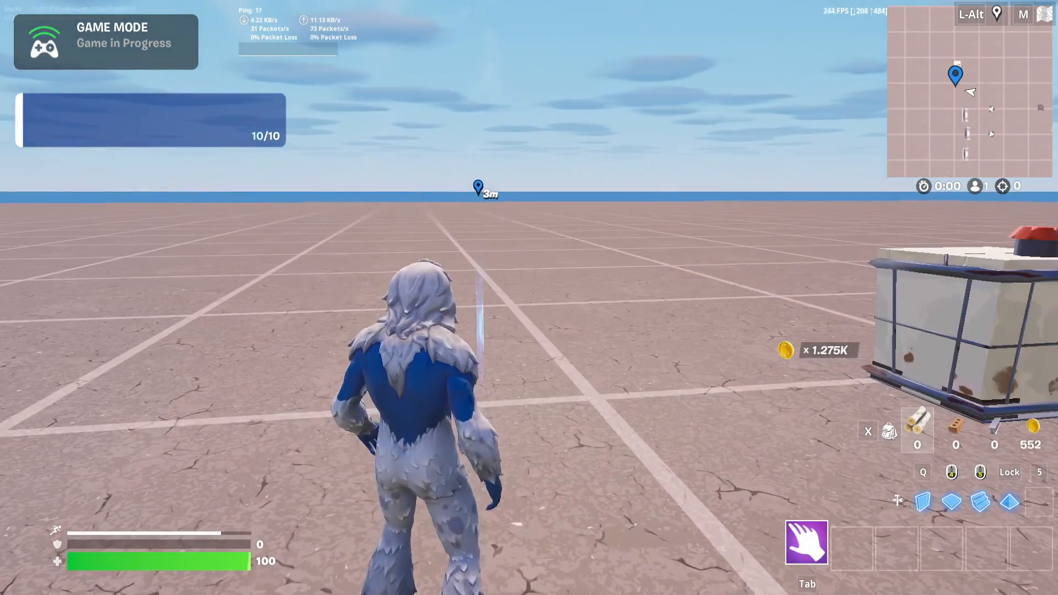
pyautogui.press('w')
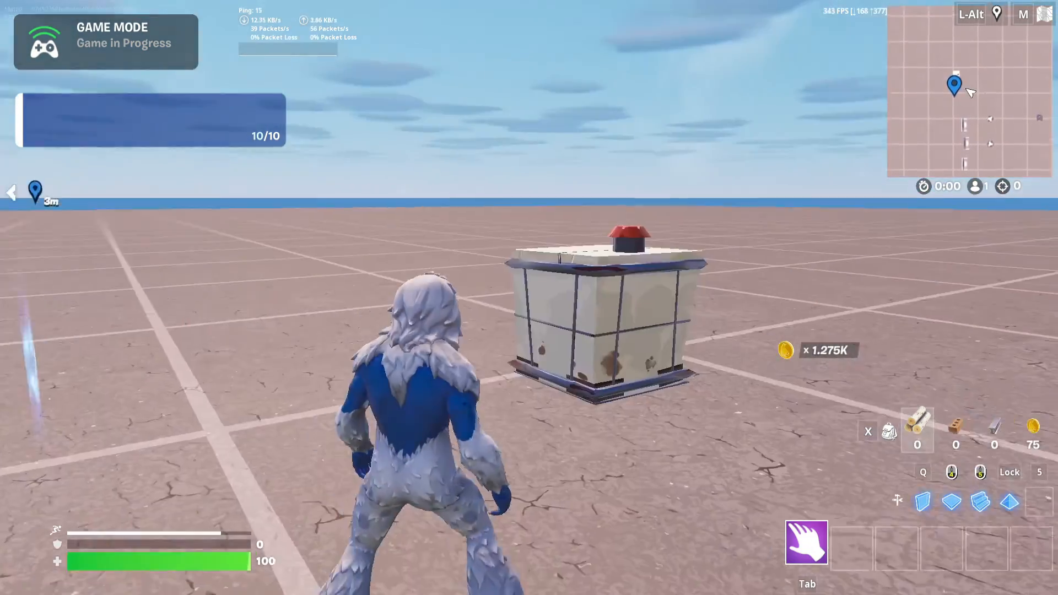
pyautogui.press('w')
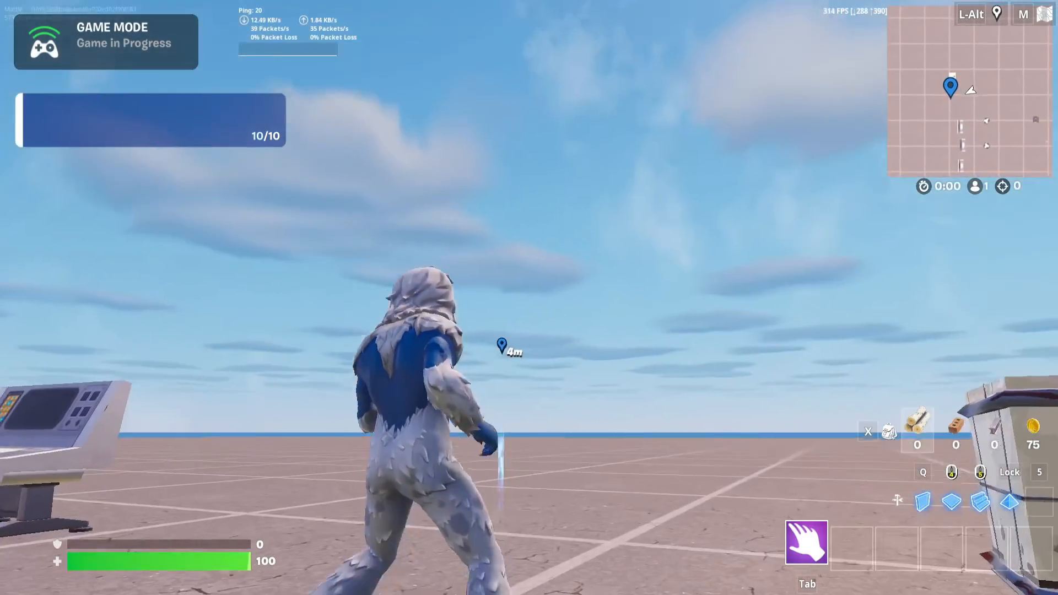
pyautogui.press('w')
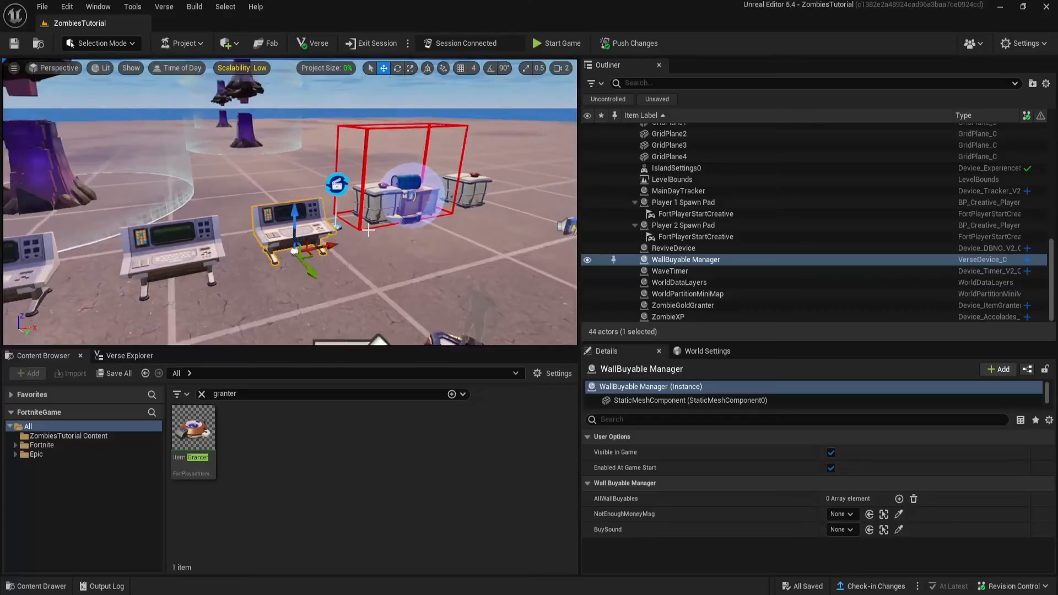
# Set the WallBuyable Manager's NotEnoughMoneyMsg to FailureMSG and its BuySound to BuyDoorSound.
pyautogui.moveTo(419, 237); pyautogui.dragTo(369, 214, button='right')
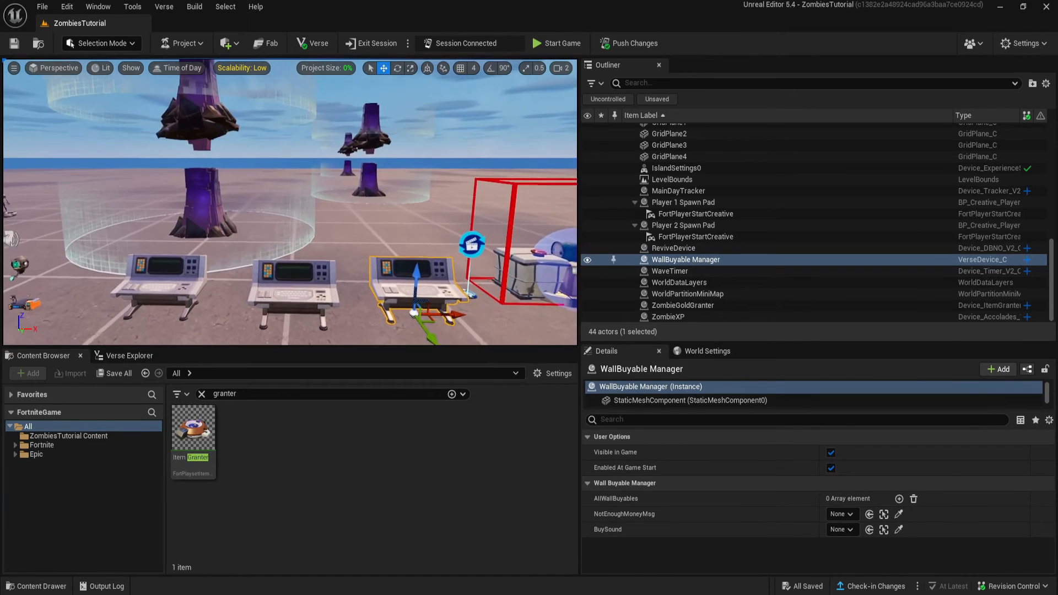
pyautogui.press('w')
pyautogui.moveTo(278, 235); pyautogui.dragTo(378, 262, button='right')
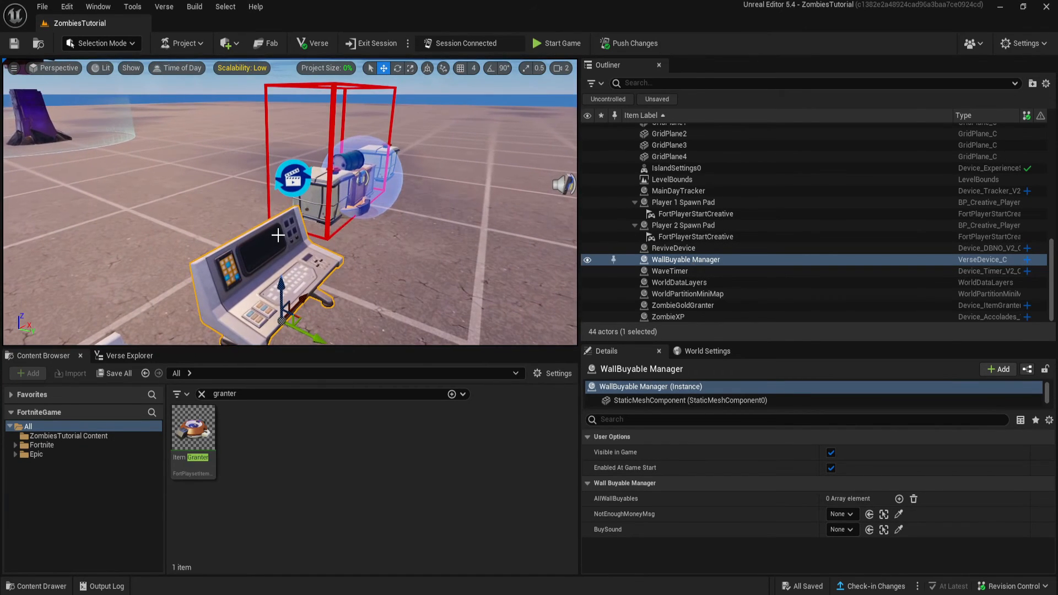
pyautogui.press('d')
pyautogui.moveTo(293, 241); pyautogui.dragTo(269, 256, button='right')
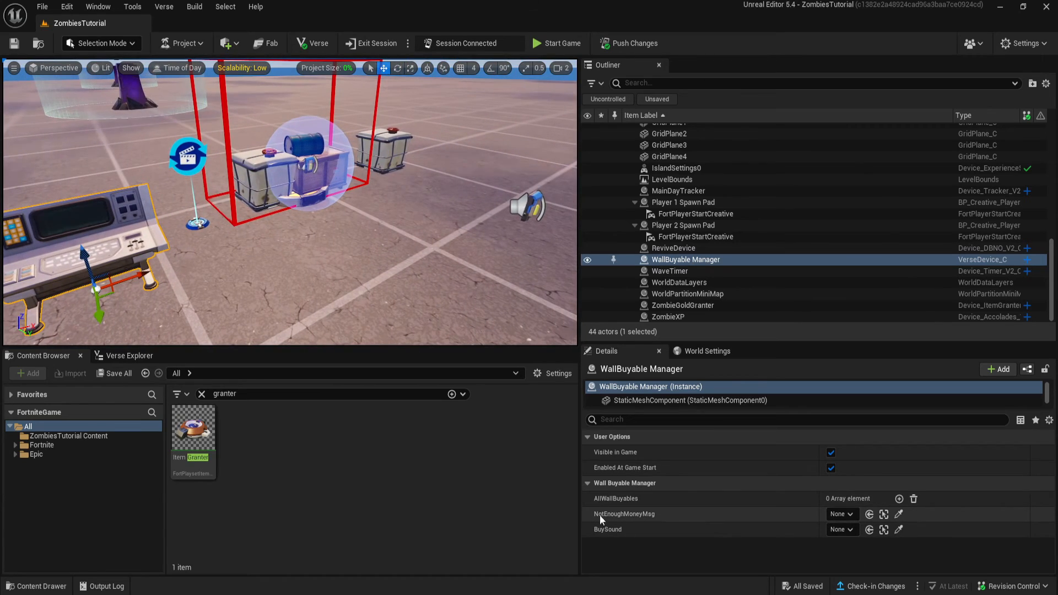
pyautogui.moveTo(342, 232); pyautogui.dragTo(205, 208, button='right')
pyautogui.press('s')
pyautogui.scroll(-4, 226, 195)
pyautogui.press('w')
pyautogui.click(842, 515)
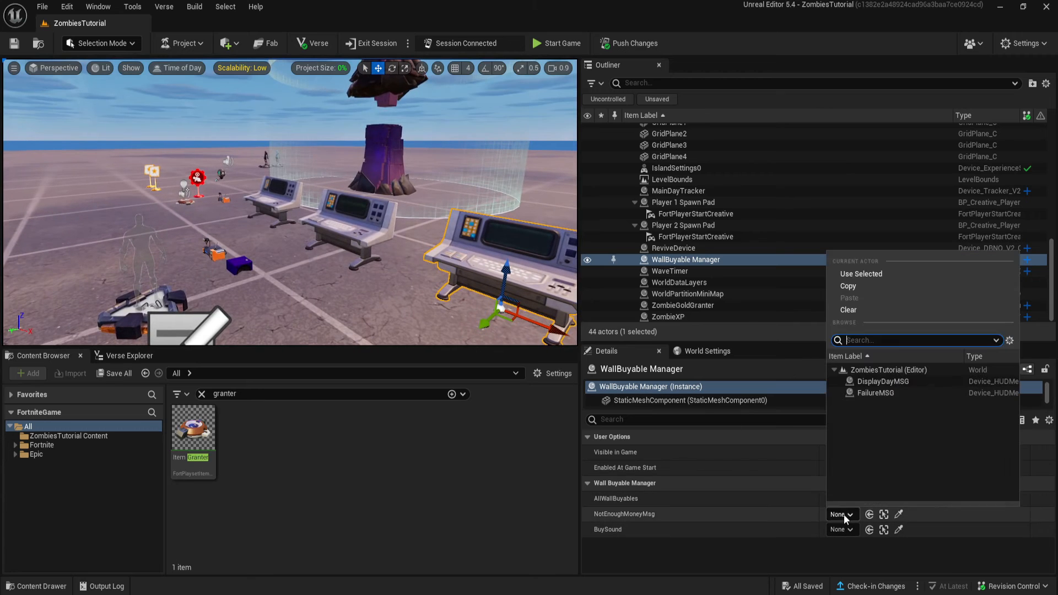
pyautogui.click(883, 395)
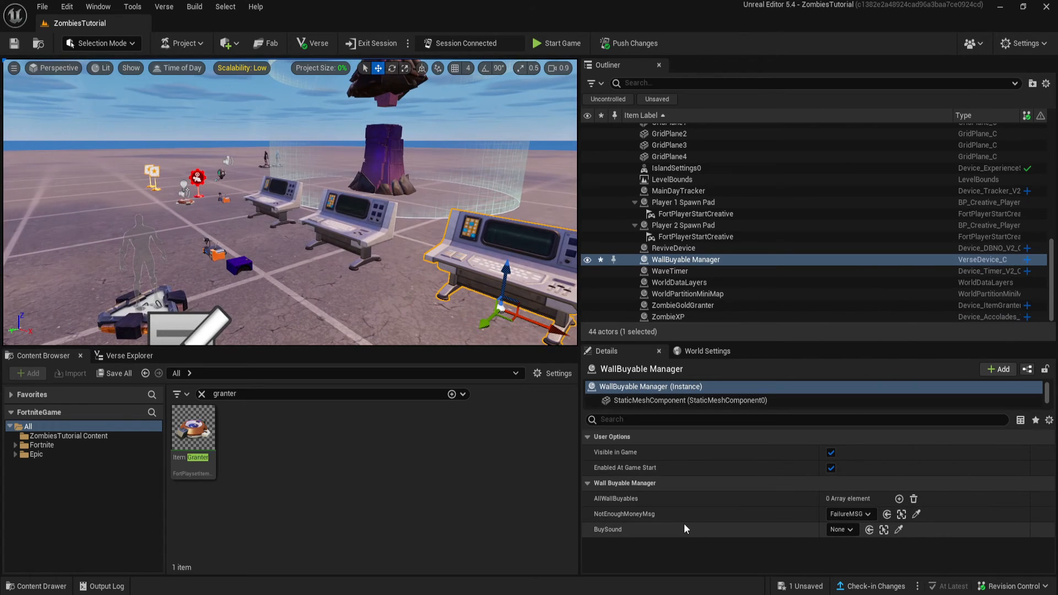
pyautogui.click(841, 530)
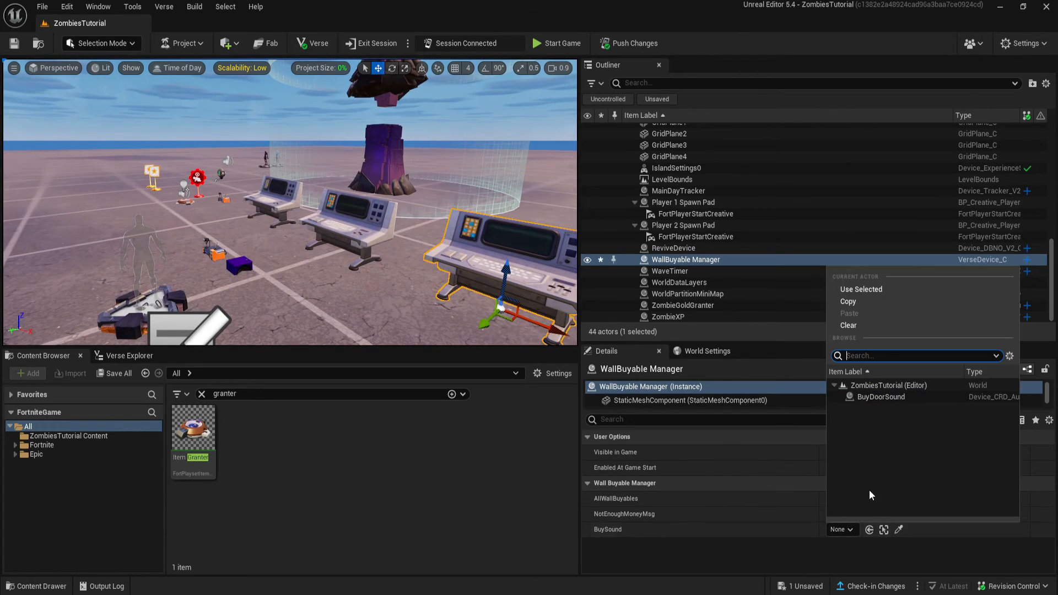
pyautogui.click(882, 395)
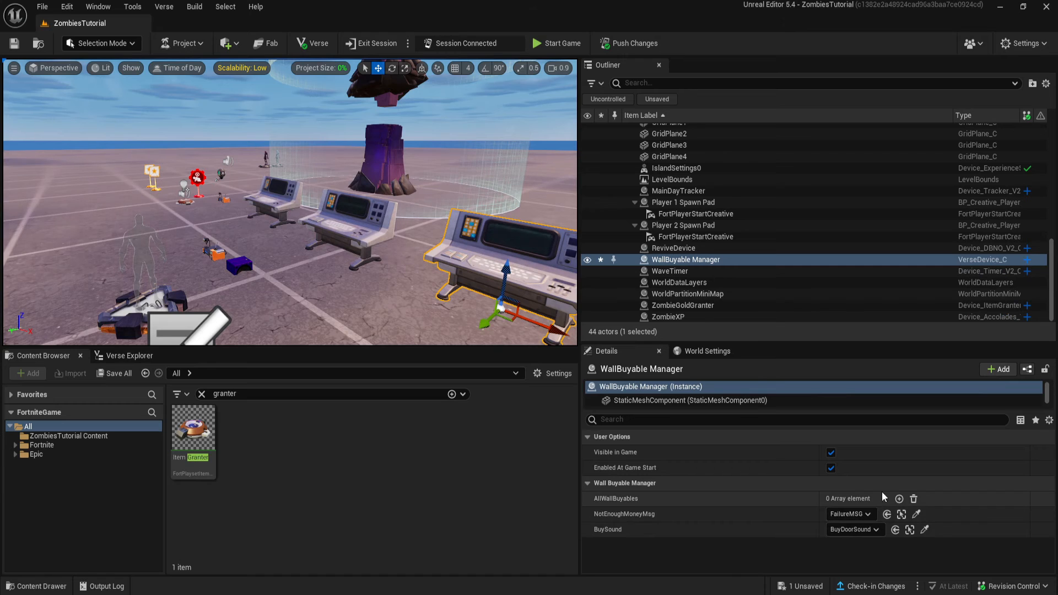
# Add one element to the WallBuyable Manager's AllWallBuyables array and expand it to show its device slots.
pyautogui.click(900, 500)
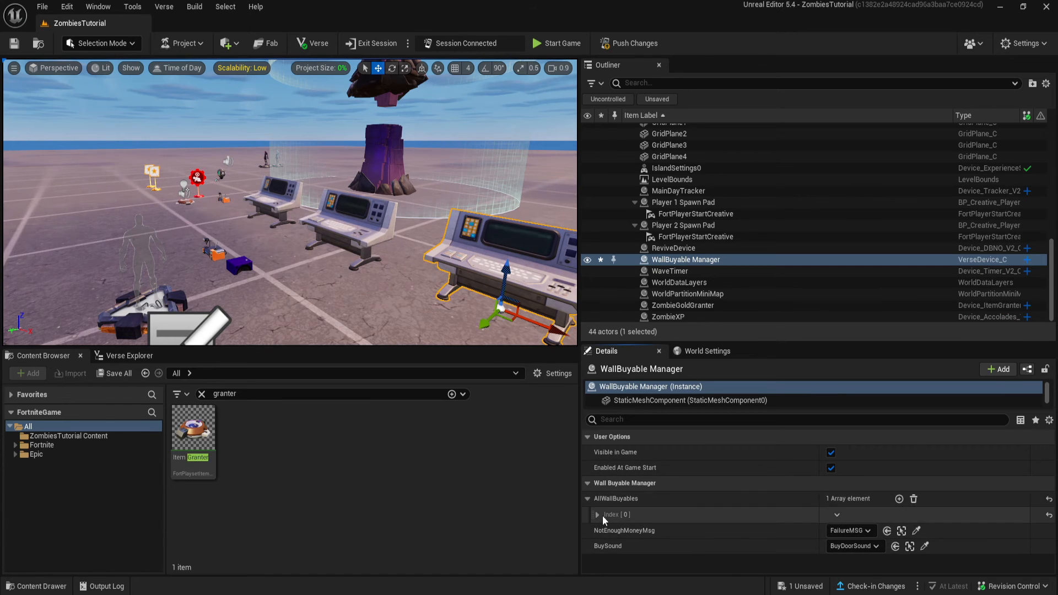
pyautogui.click(598, 515)
pyautogui.scroll(-1, 662, 524)
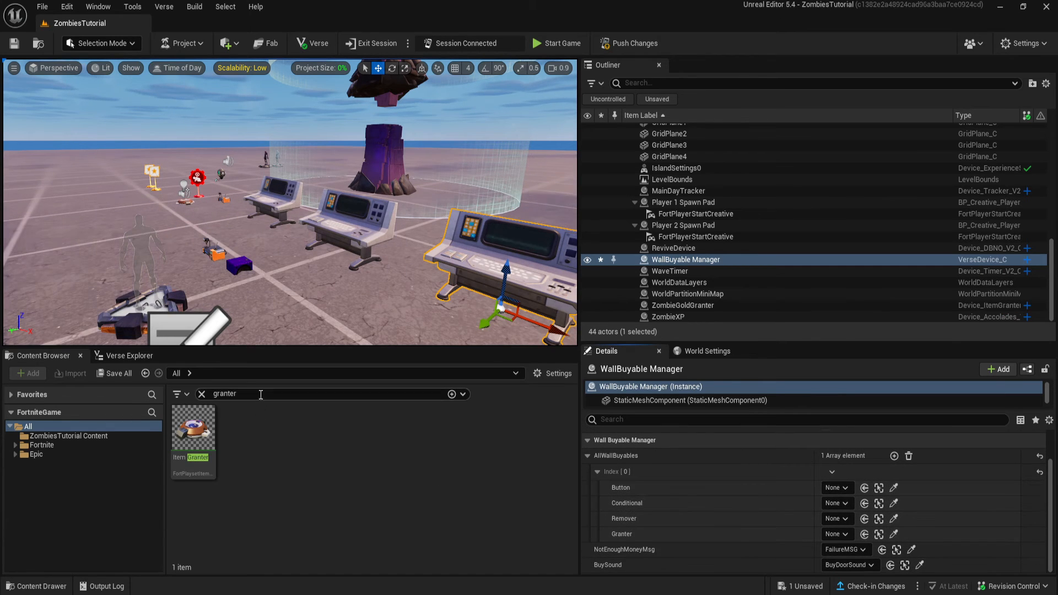
# Find the Button device and place one on the open ground.
pyautogui.click(191, 436)
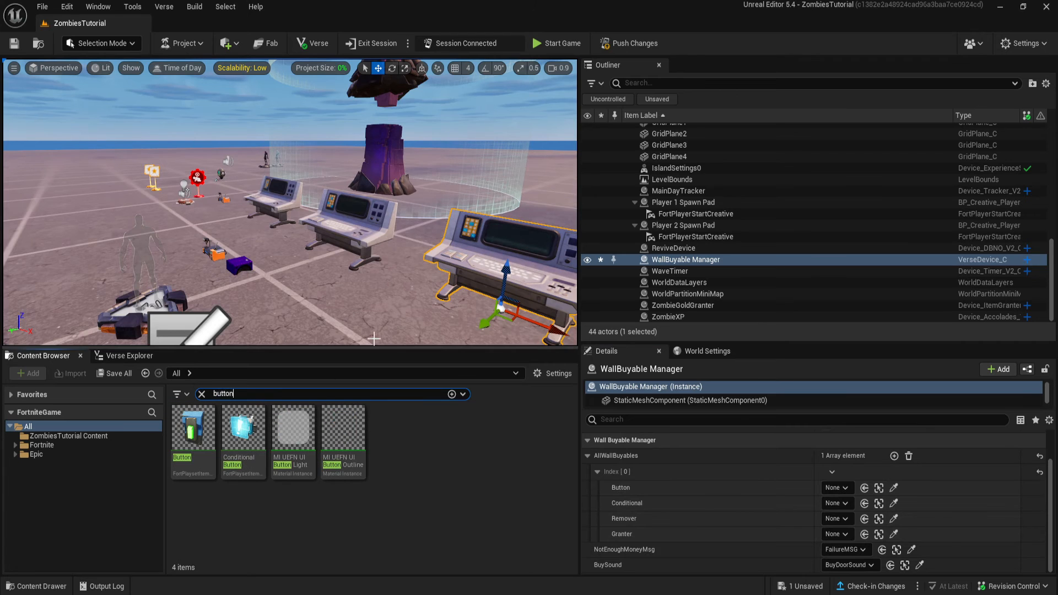
pyautogui.moveTo(190, 436); pyautogui.dragTo(273, 247)
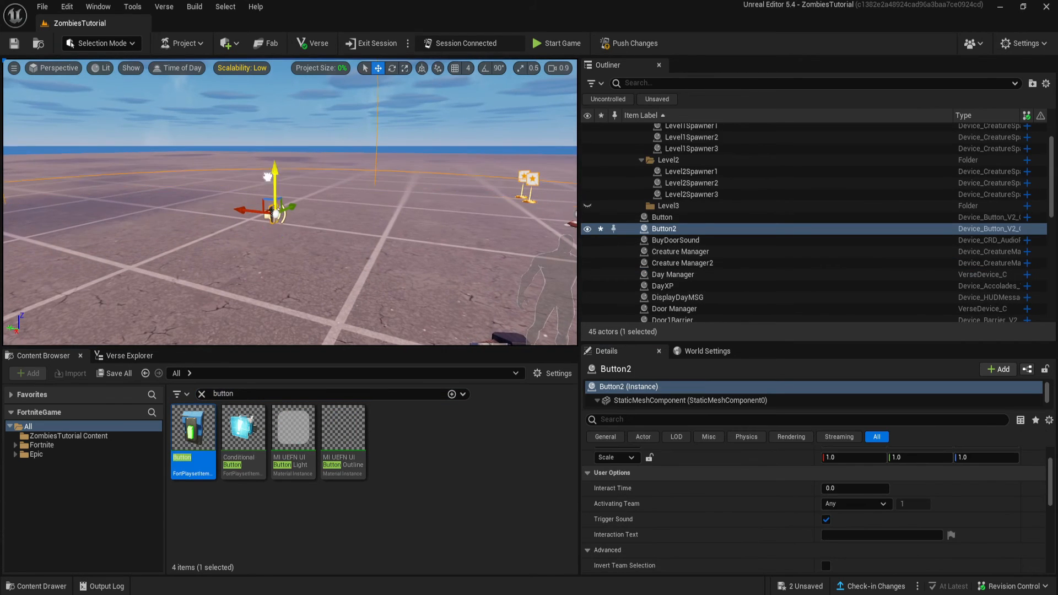
pyautogui.press('f')
pyautogui.press('e')
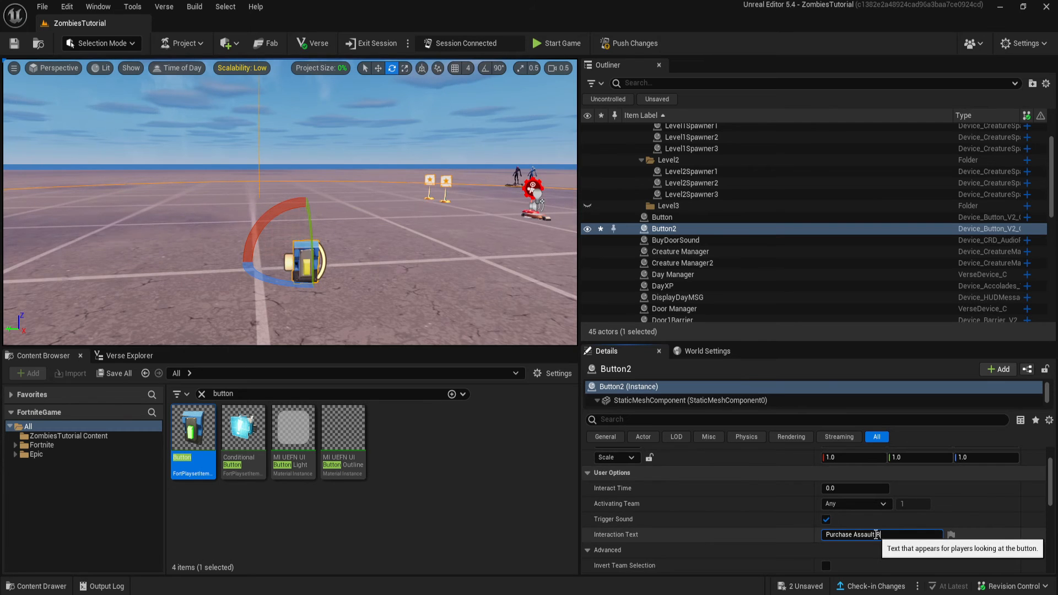
# Set the new button's interaction text to "Purchase Assault Rifle".
pyautogui.write('ifle')
pyautogui.press('Return')
pyautogui.scroll(-6, 937, 532)
pyautogui.scroll(2, 882, 534)
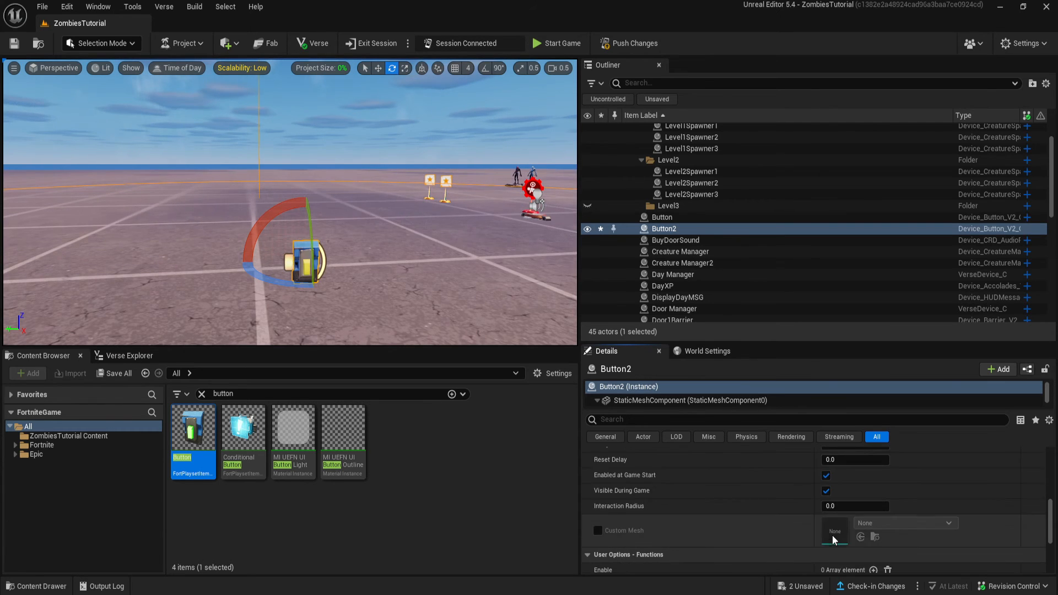
# Make the new button invisible during the game and set its interaction radius to 1.5.
pyautogui.click(826, 491)
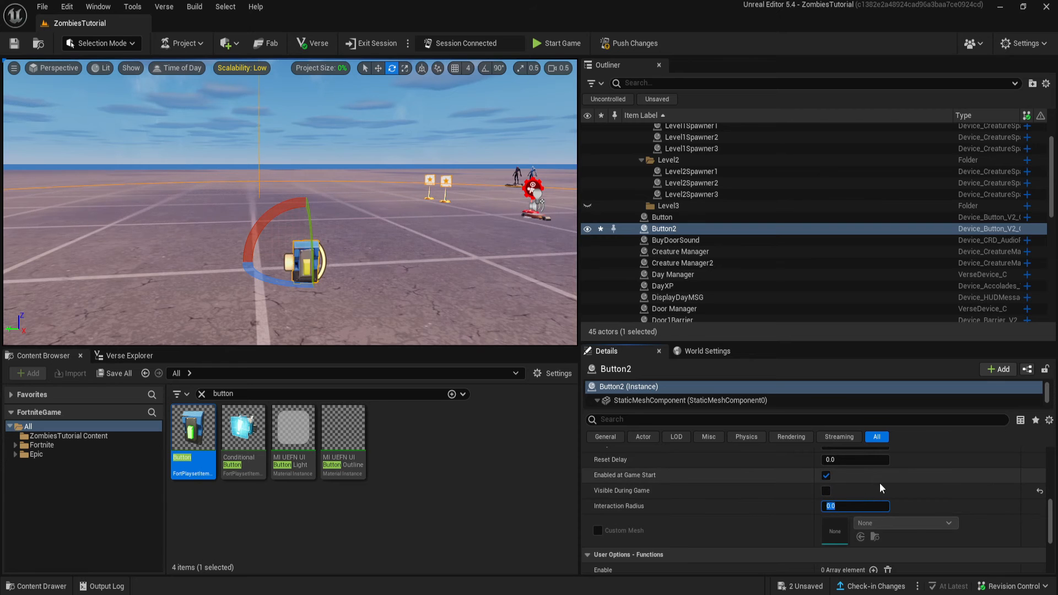
pyautogui.write('1.5')
pyautogui.press('Return')
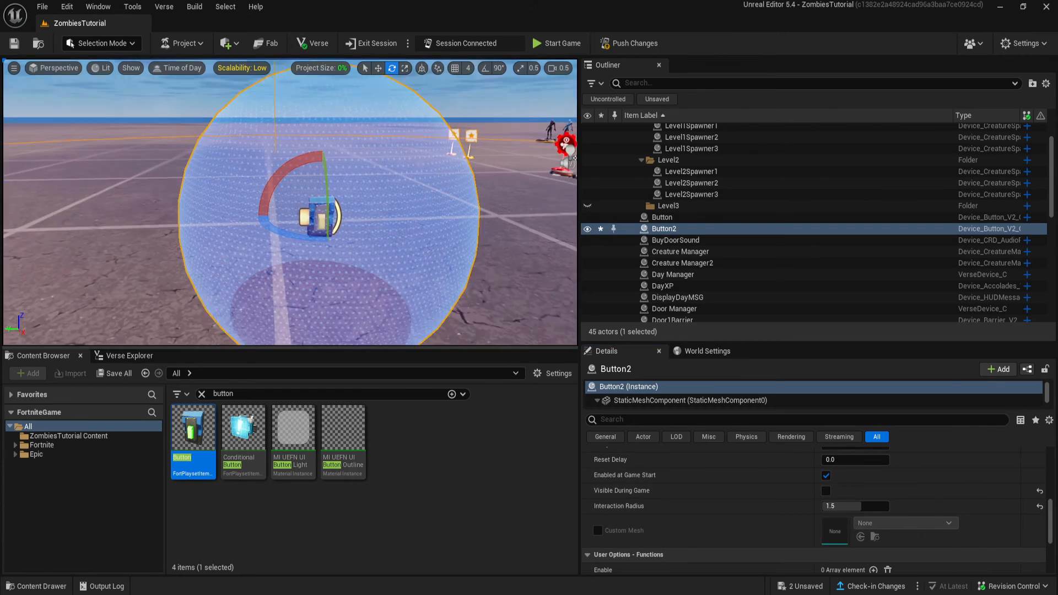
# Rename the new button as ARBuyableButton.
pyautogui.click(693, 231)
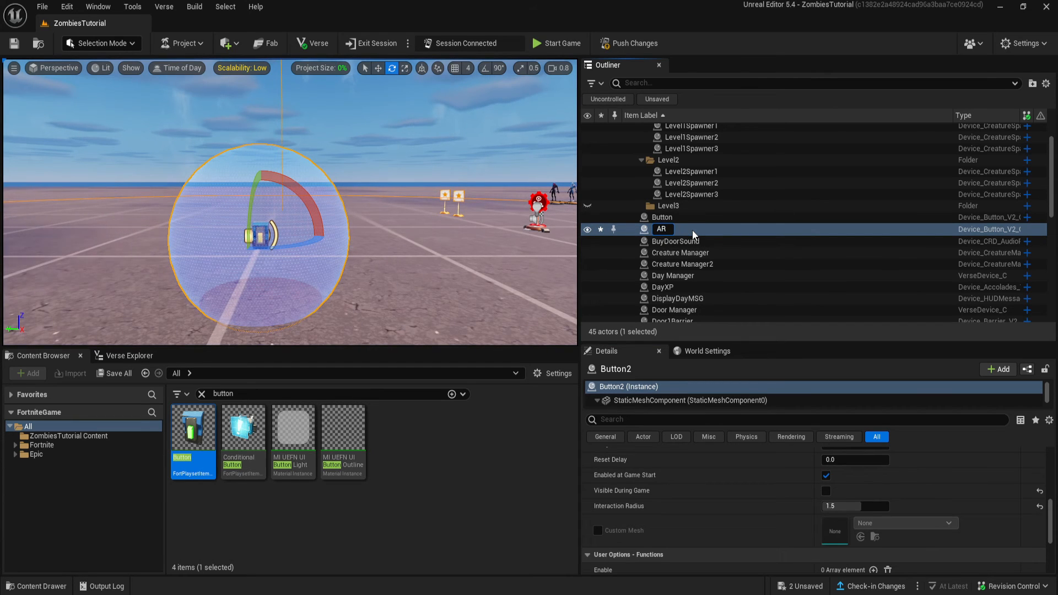
pyautogui.write('ARBuyableButton')
pyautogui.press('Return')
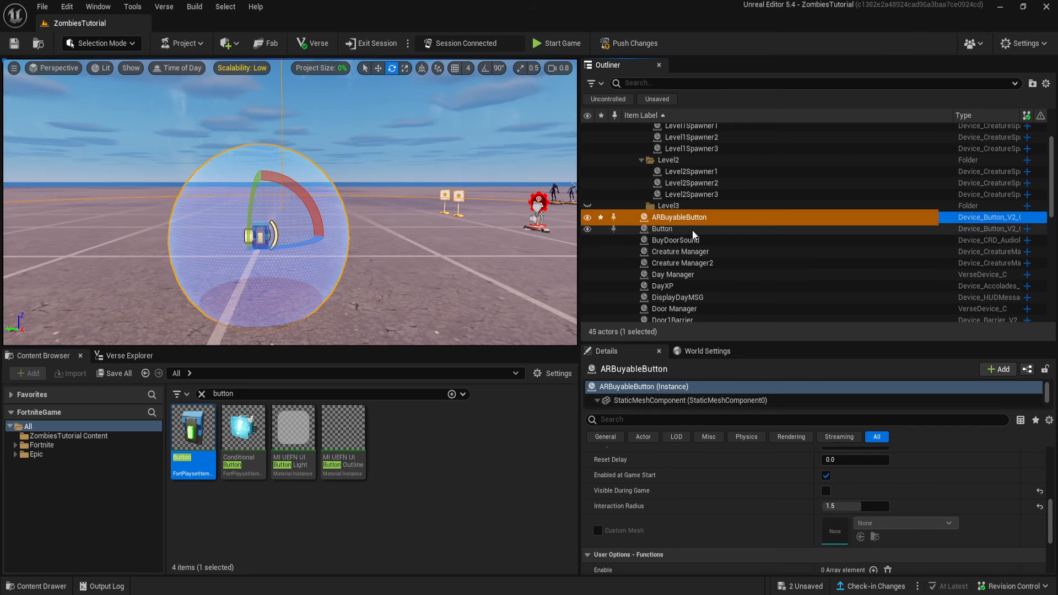
# Assign ARBuyableButton as the Button of the WallBuyable Manager's first wall buyable.
pyautogui.moveTo(441, 232); pyautogui.dragTo(529, 231, button='right')
pyautogui.moveTo(386, 220); pyautogui.dragTo(309, 221, button='right')
pyautogui.click(309, 209)
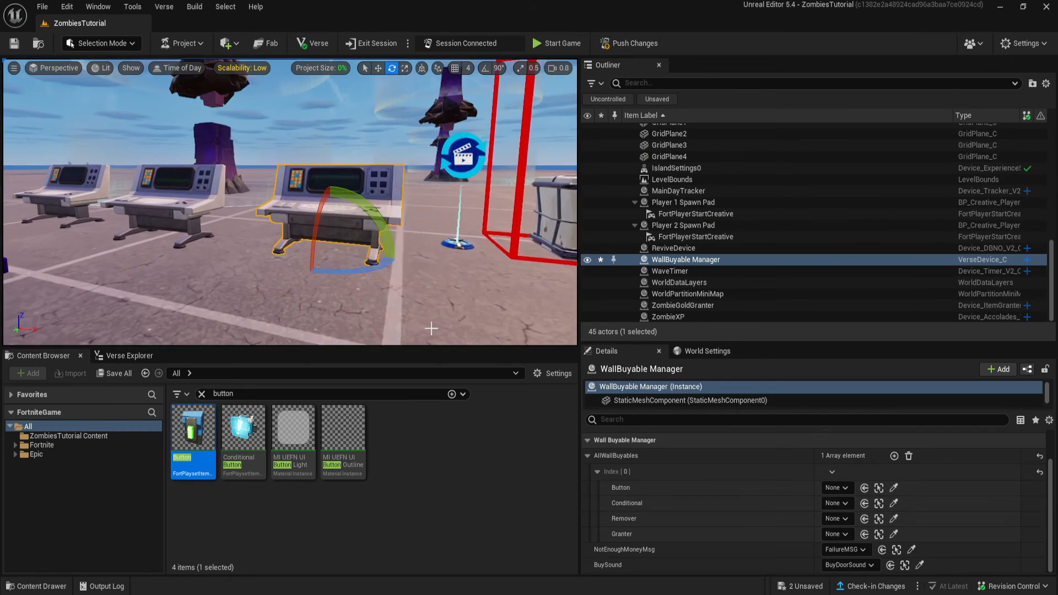
pyautogui.click(839, 491)
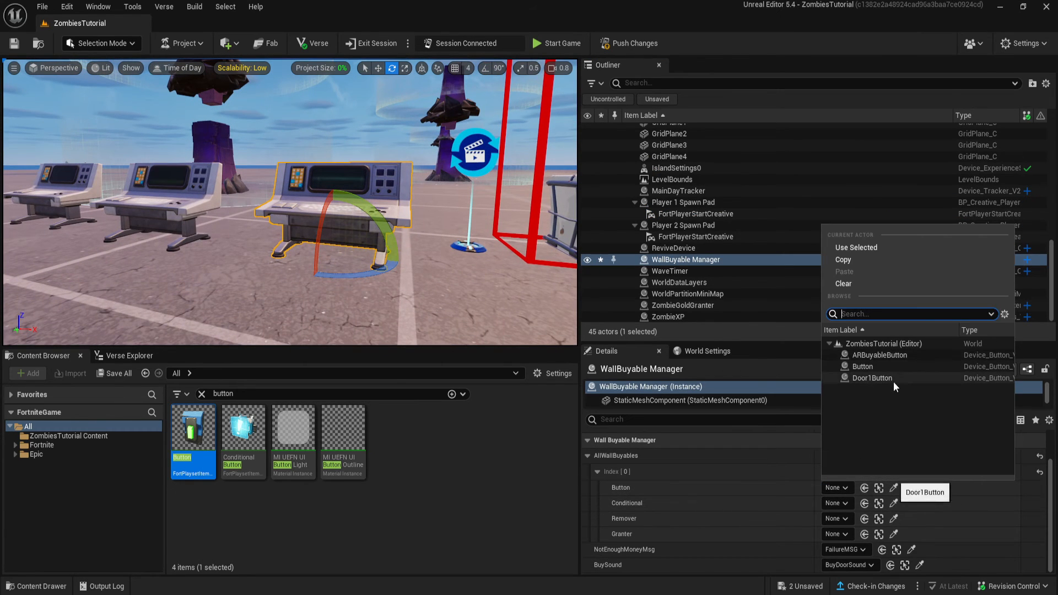
pyautogui.click(885, 355)
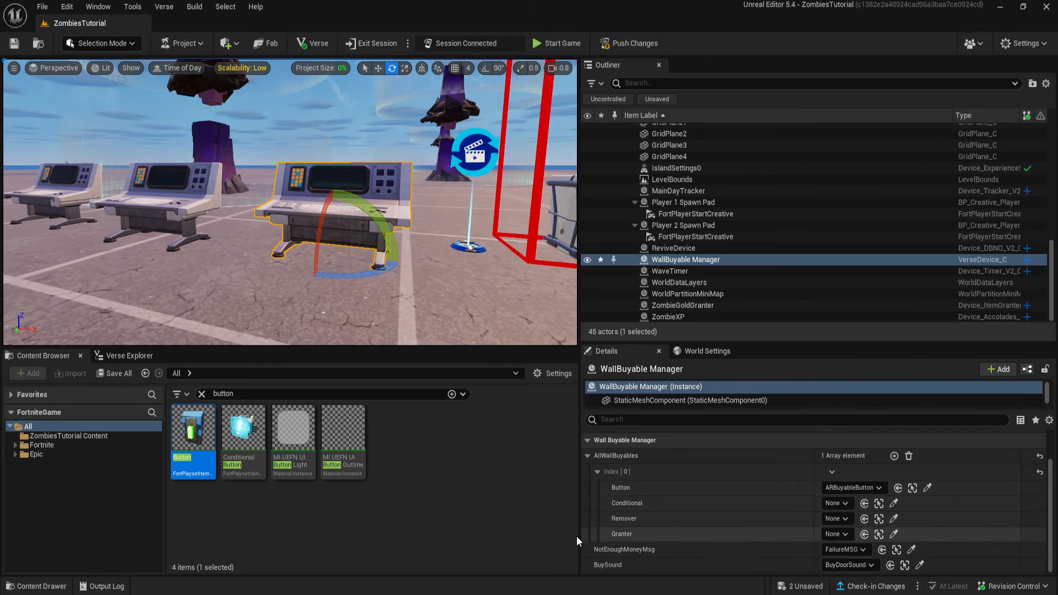
# Duplicate Door1Conditional and Door1Remover together and place the copies on the ground away from the originals.
pyautogui.press('f')
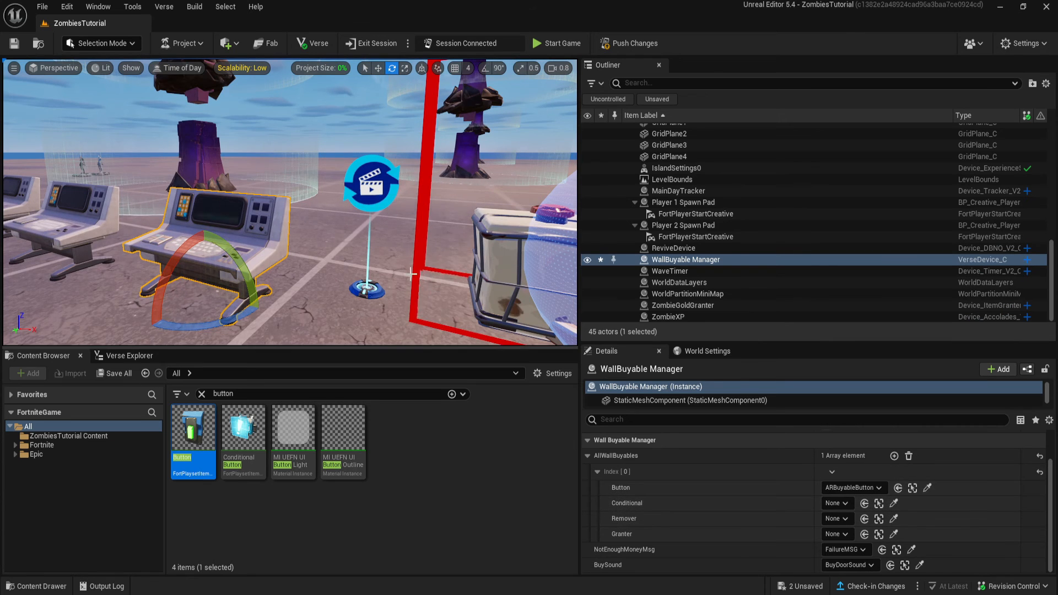
pyautogui.press('w')
pyautogui.moveTo(292, 204); pyautogui.dragTo(441, 215, button='right')
pyautogui.scroll(4, 292, 204)
pyautogui.click(362, 243)
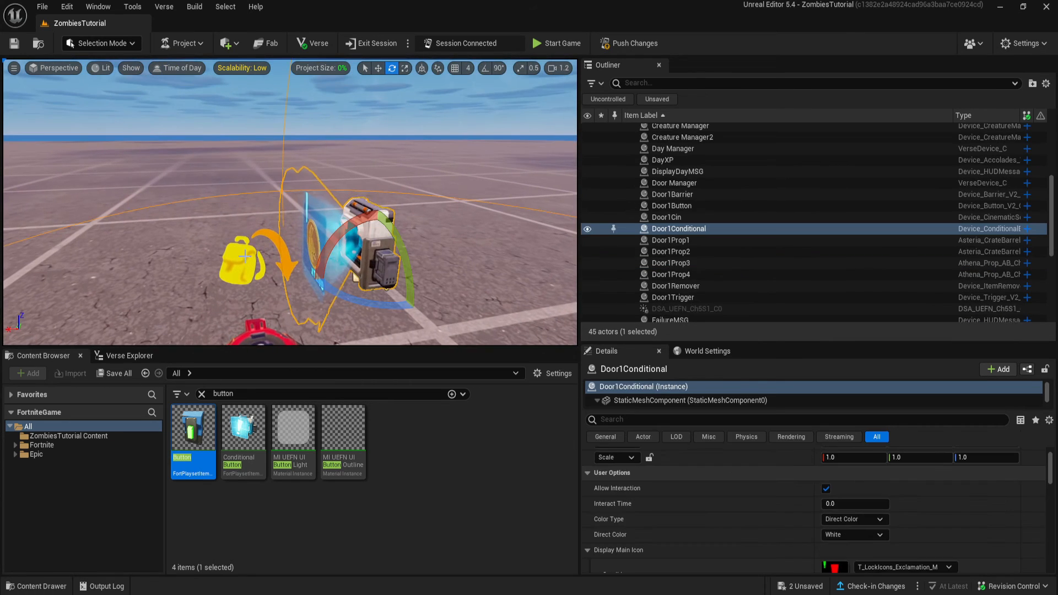
pyautogui.keyDown('ctrl'); pyautogui.click(676, 286); pyautogui.keyUp('ctrl')
pyautogui.press('f')
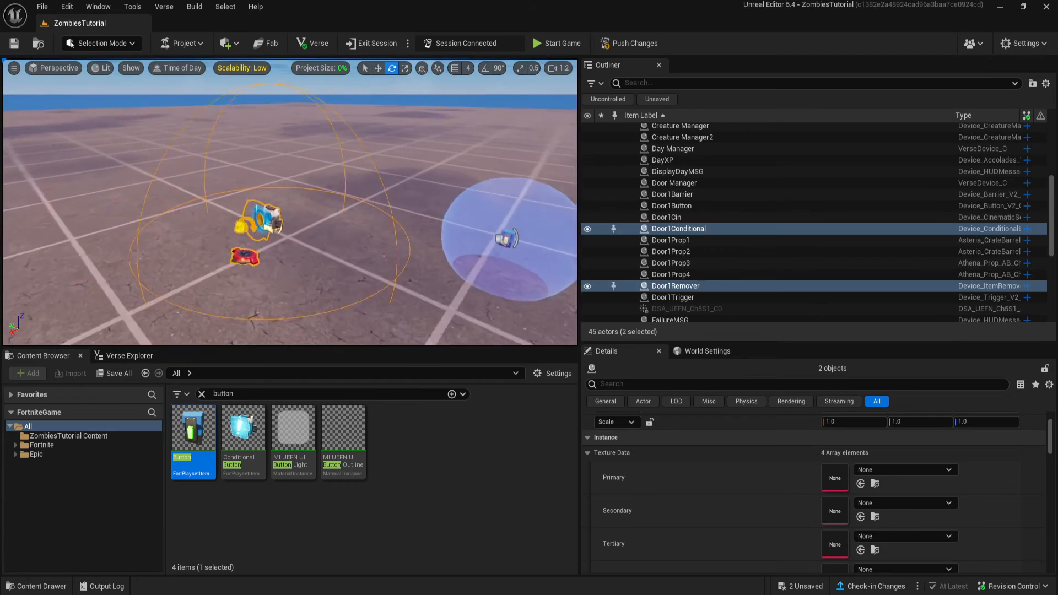
pyautogui.press('s')
pyautogui.moveTo(271, 265)
pyautogui.mouseDown(button='right')
pyautogui.moveTo(276, 275)
pyautogui.moveTo(342, 276)
pyautogui.moveTo(298, 254)
pyautogui.moveTo(272, 265)
pyautogui.mouseUp(button='right')
pyautogui.press('w')
pyautogui.hotkey('ctrl', 'd')
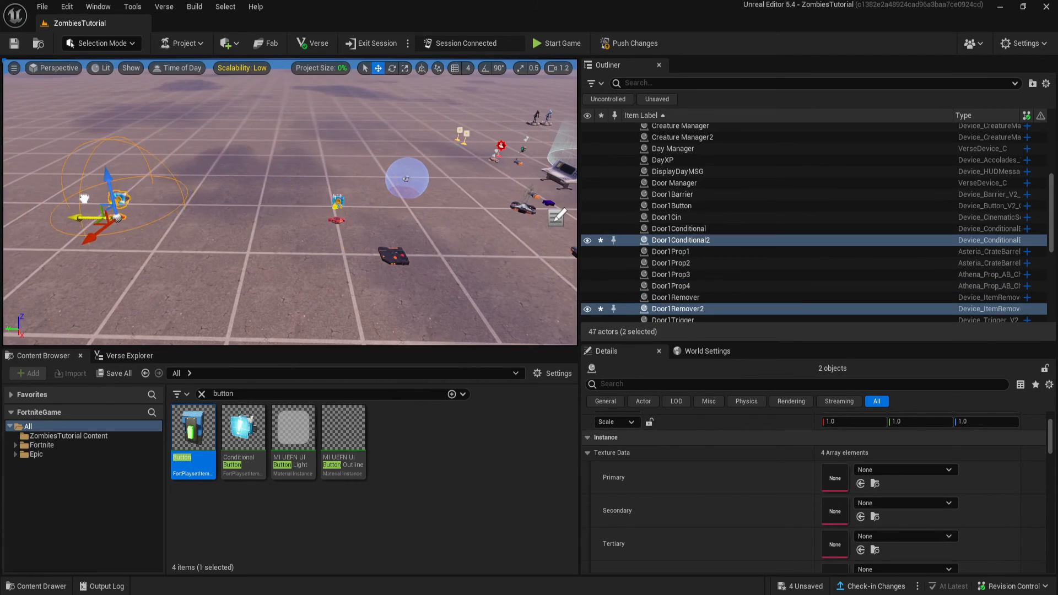
# Rename the duplicated conditional button as ARConditional.
pyautogui.click(710, 241)
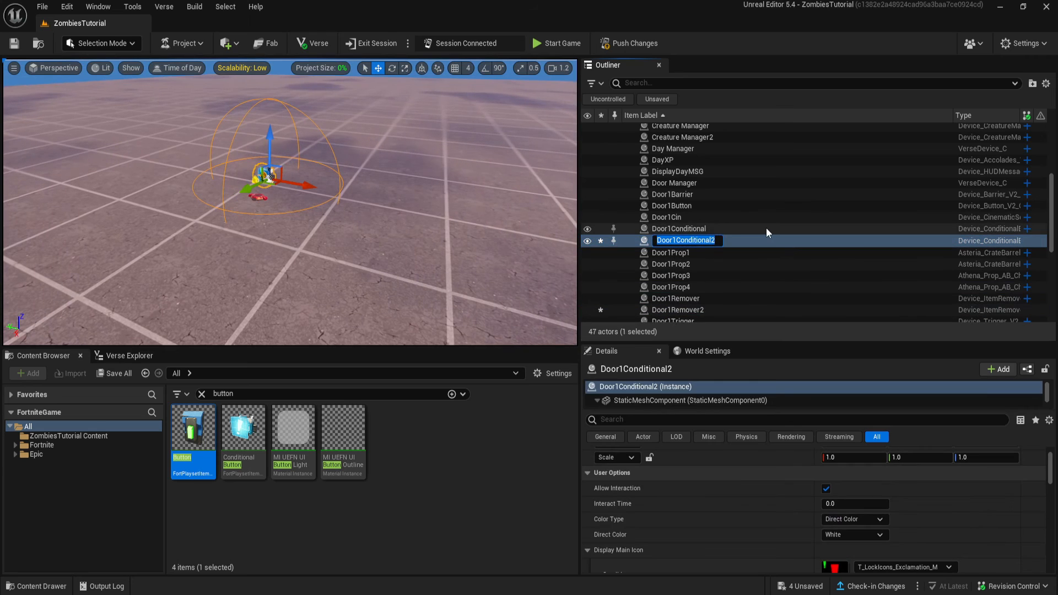
pyautogui.write('ARConditional')
pyautogui.press('Return')
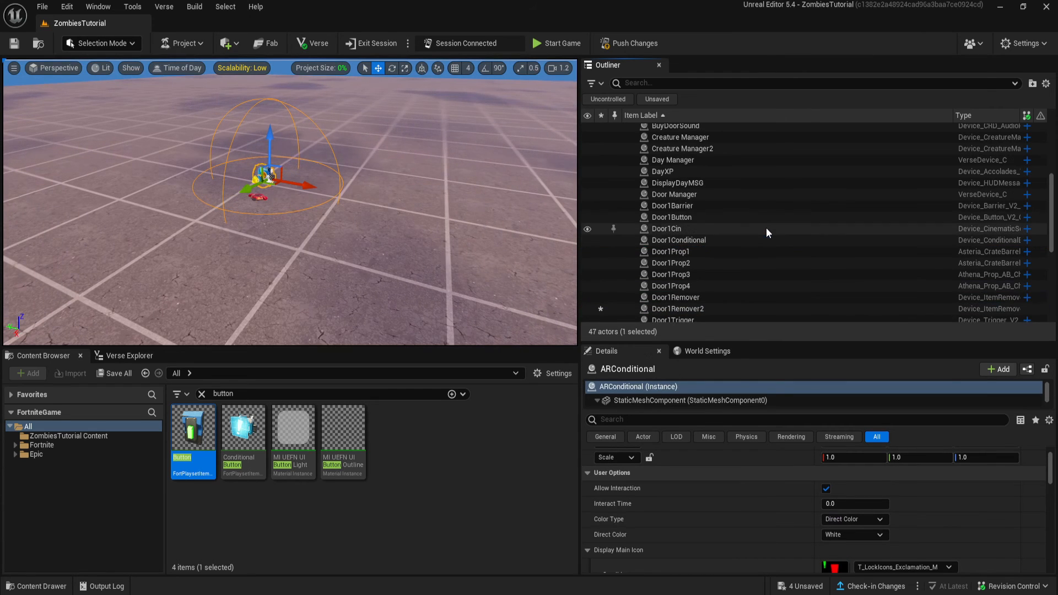
# Rename the duplicated item remover as ARRemover.
pyautogui.moveTo(291, 231); pyautogui.dragTo(291, 220, button='right')
pyautogui.click(239, 239)
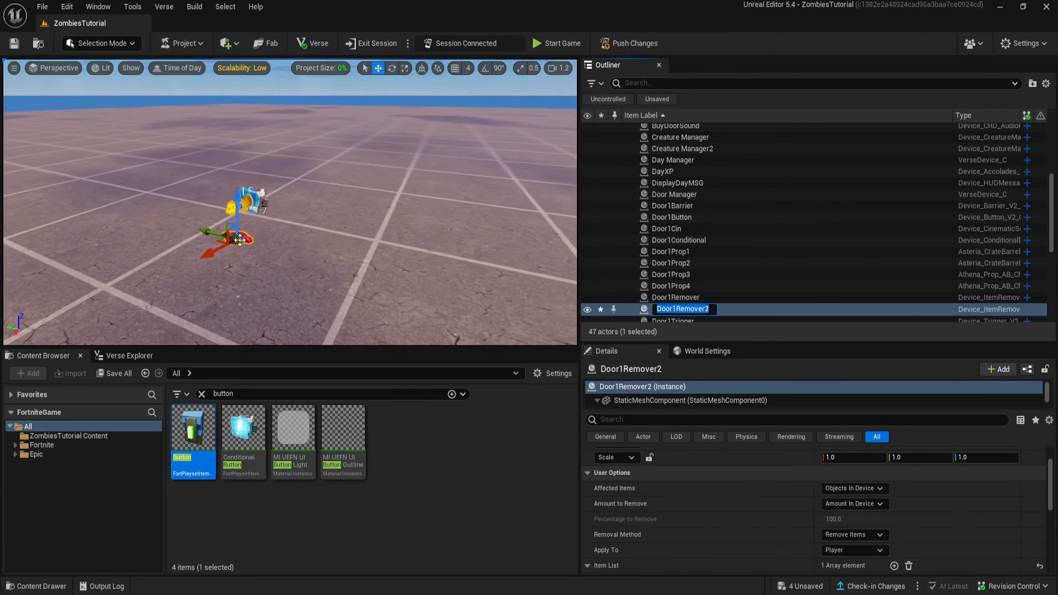
pyautogui.write('ARRemover')
pyautogui.press('Return')
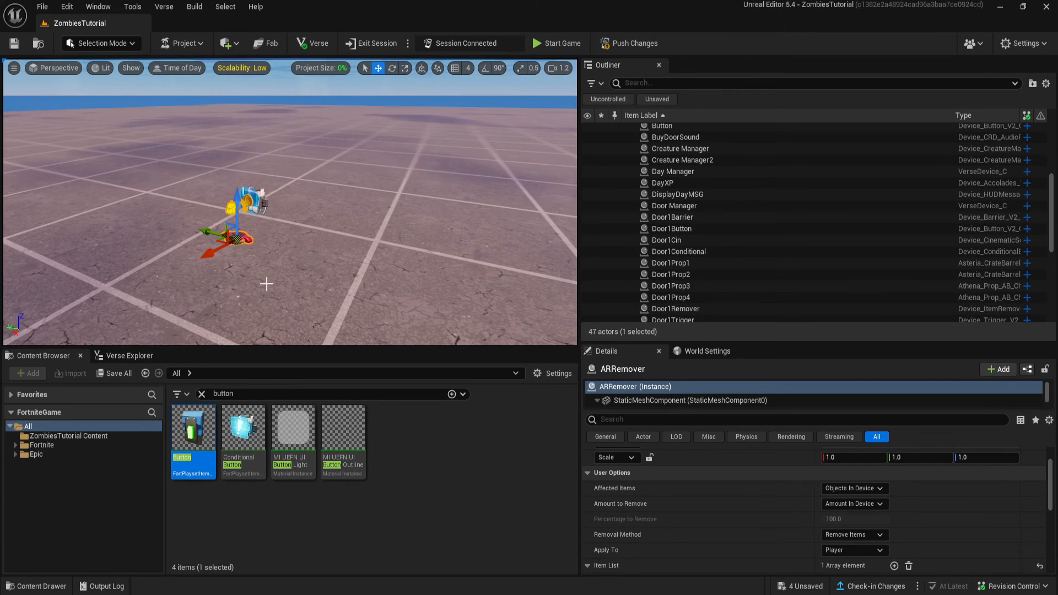
# Set the Key Items Required of ARConditional to 300.
pyautogui.press('f')
pyautogui.click(315, 221)
pyautogui.moveTo(315, 221); pyautogui.dragTo(337, 237, button='right')
pyautogui.scroll(-3, 789, 550)
pyautogui.scroll(-6, 790, 539)
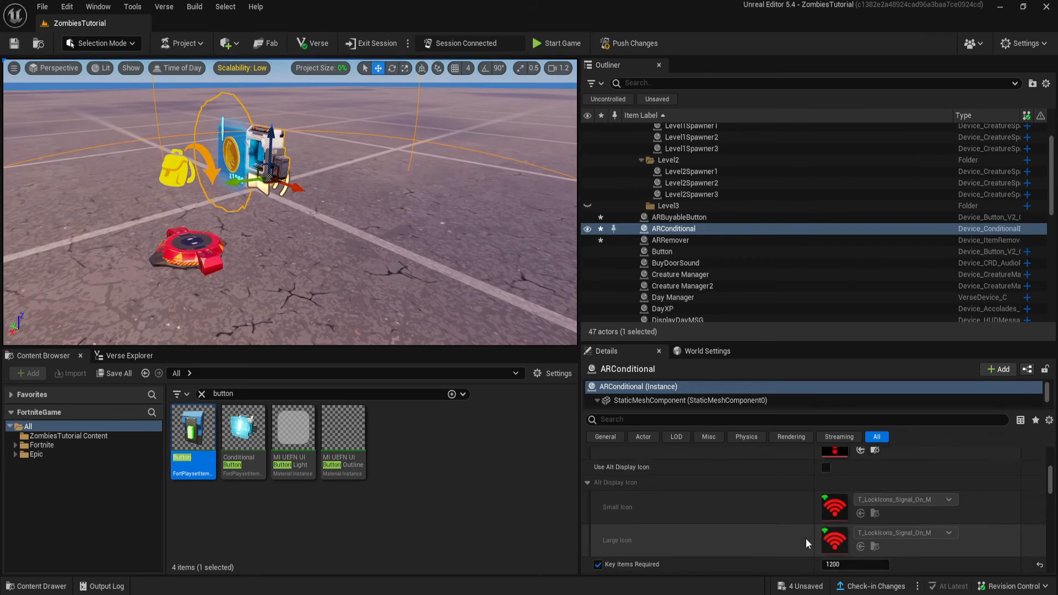
pyautogui.scroll(2, 849, 502)
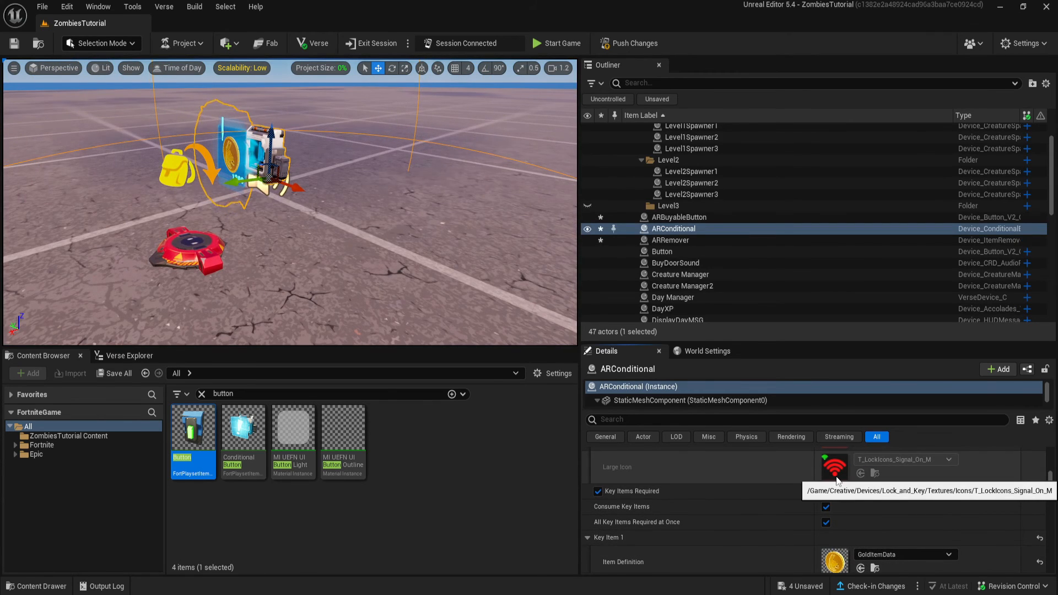
pyautogui.click(881, 492)
# Set the gold Item Quantity in ARRemover's Item List to 300.
pyautogui.moveTo(297, 265); pyautogui.dragTo(279, 289, button='right')
pyautogui.click(279, 288)
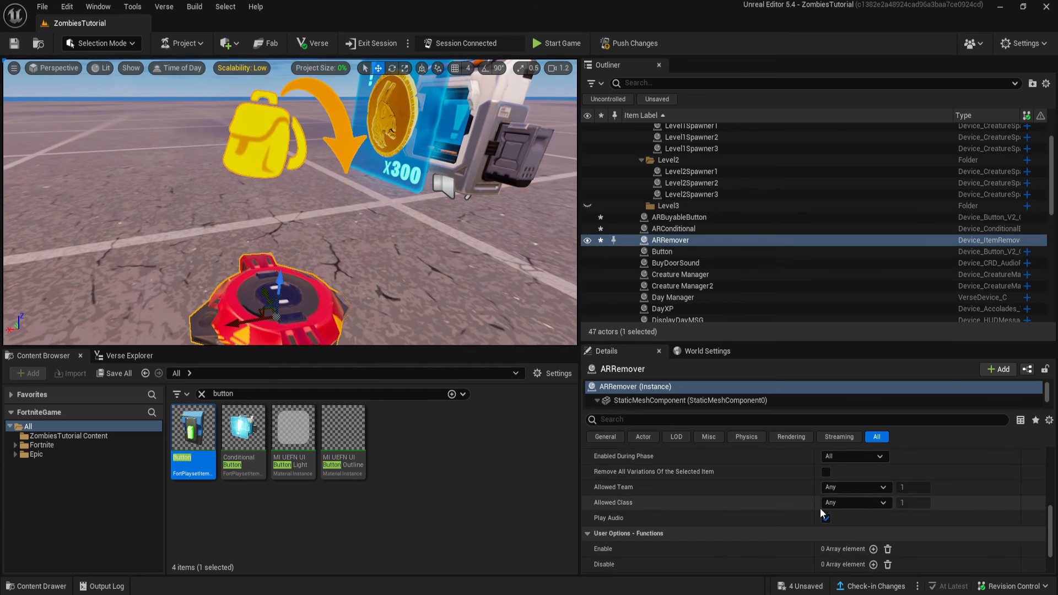
pyautogui.scroll(3, 810, 521)
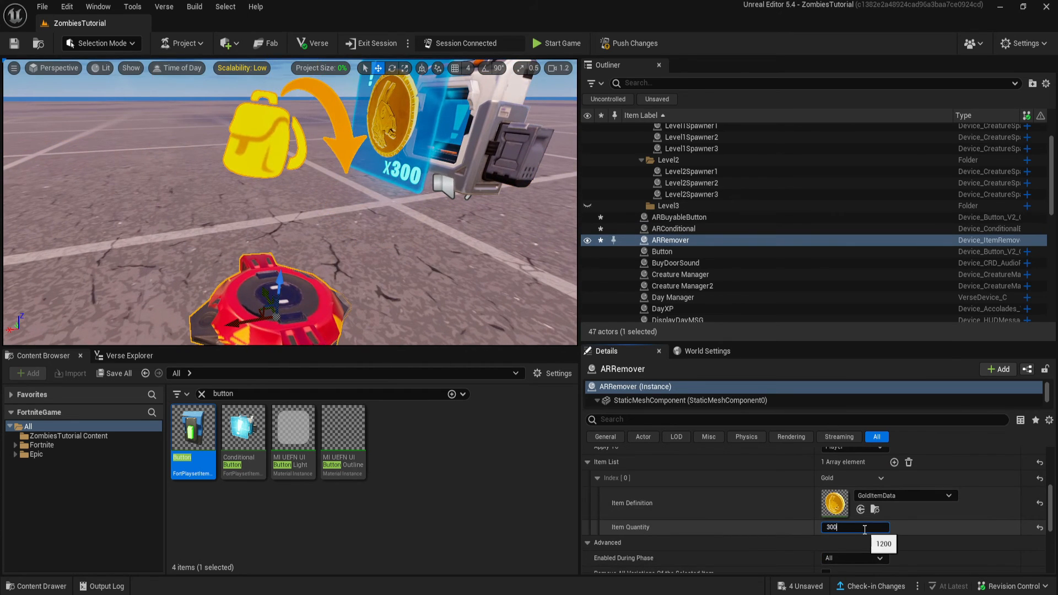
# Assign ARConditional as the Conditional and ARRemover as the Remover of the WallBuyable Manager's first wall buyable.
pyautogui.press('s')
pyautogui.moveTo(392, 278); pyautogui.dragTo(302, 264, button='right')
pyautogui.press('w')
pyautogui.click(315, 221)
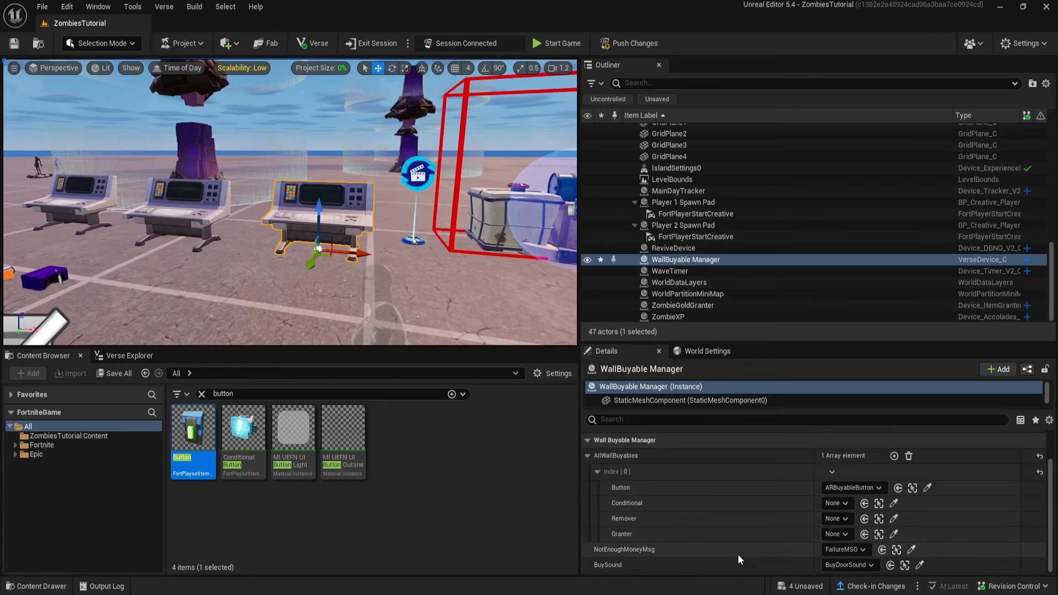
pyautogui.click(834, 505)
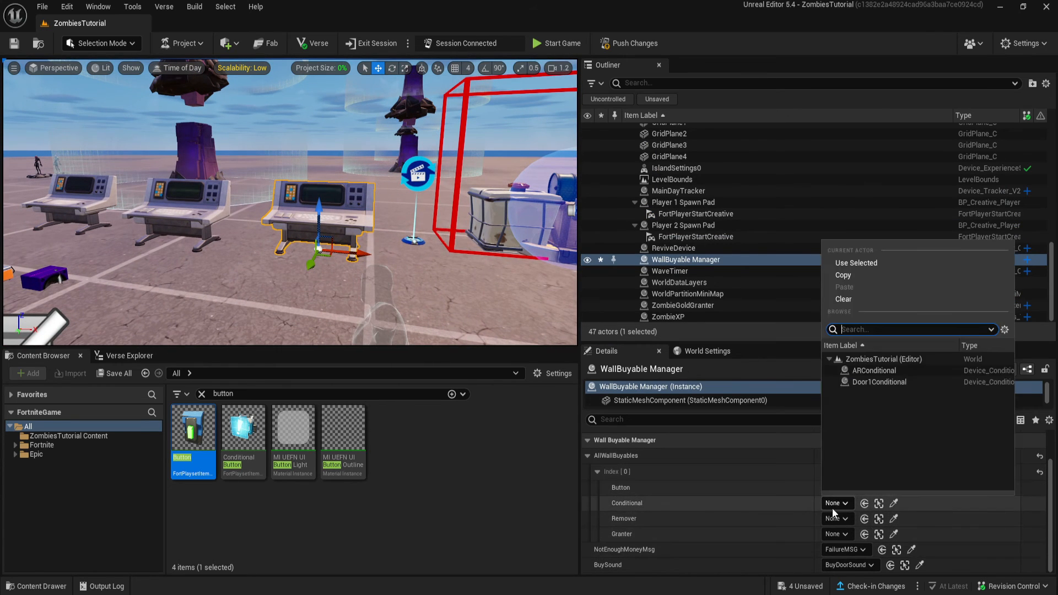
pyautogui.click(874, 371)
pyautogui.click(837, 520)
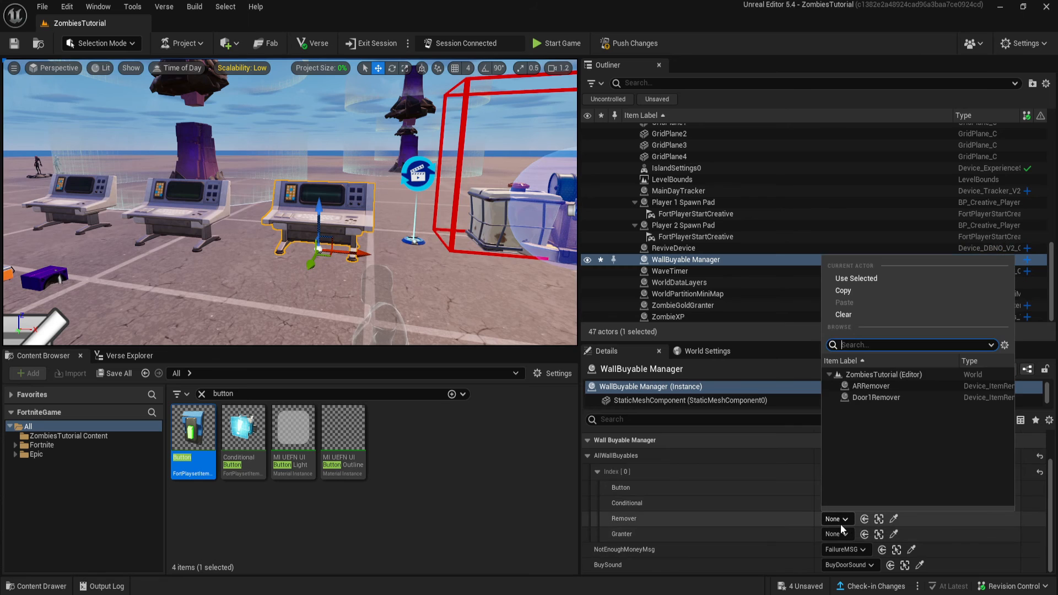
pyautogui.click(882, 386)
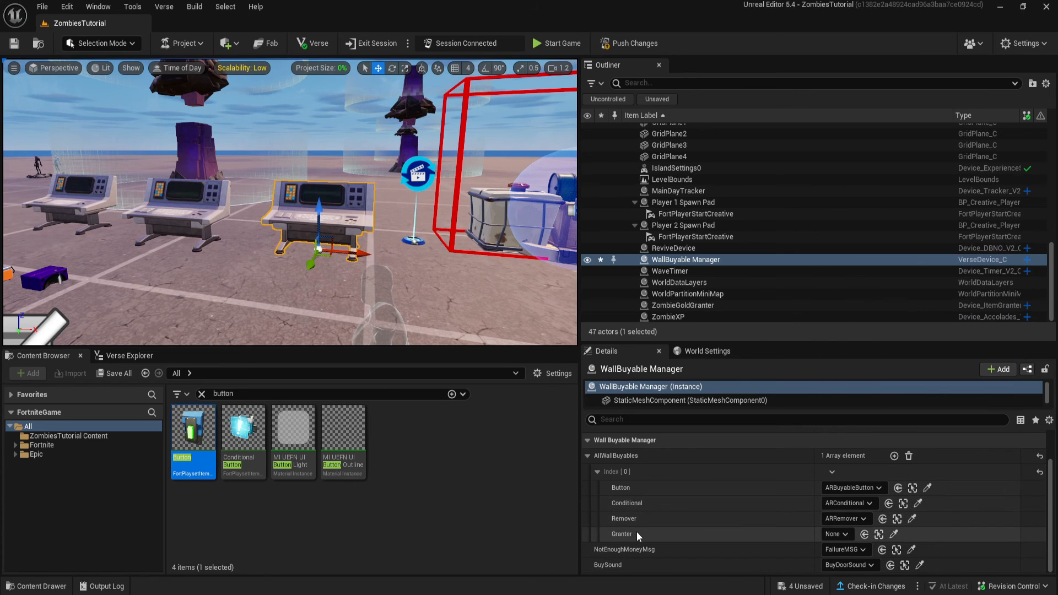
# Find the Item Granter device and place one on the ground near ARConditional and ARRemover.
pyautogui.press('f')
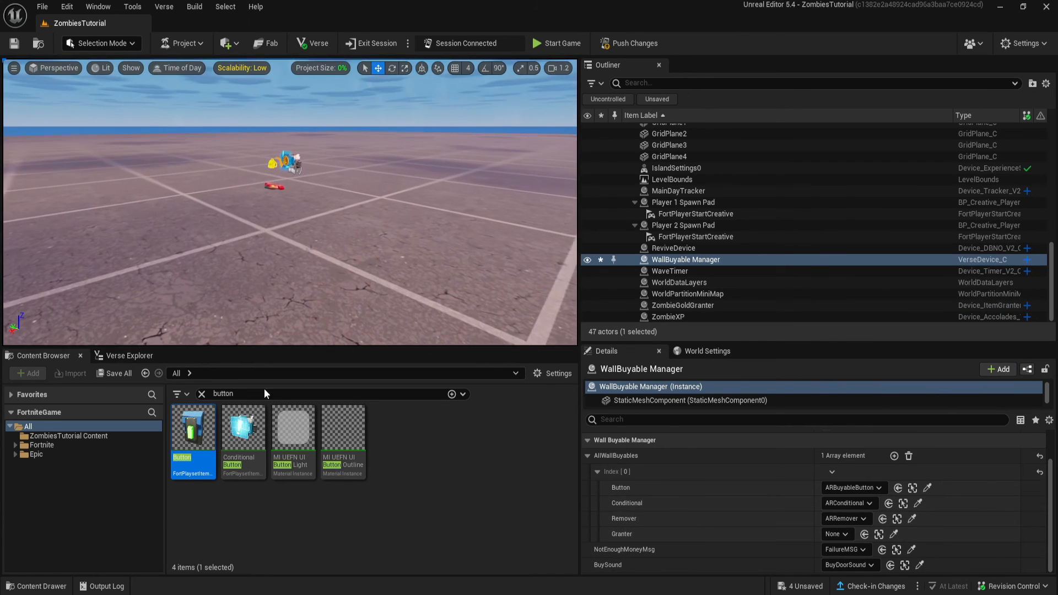
pyautogui.click(203, 394)
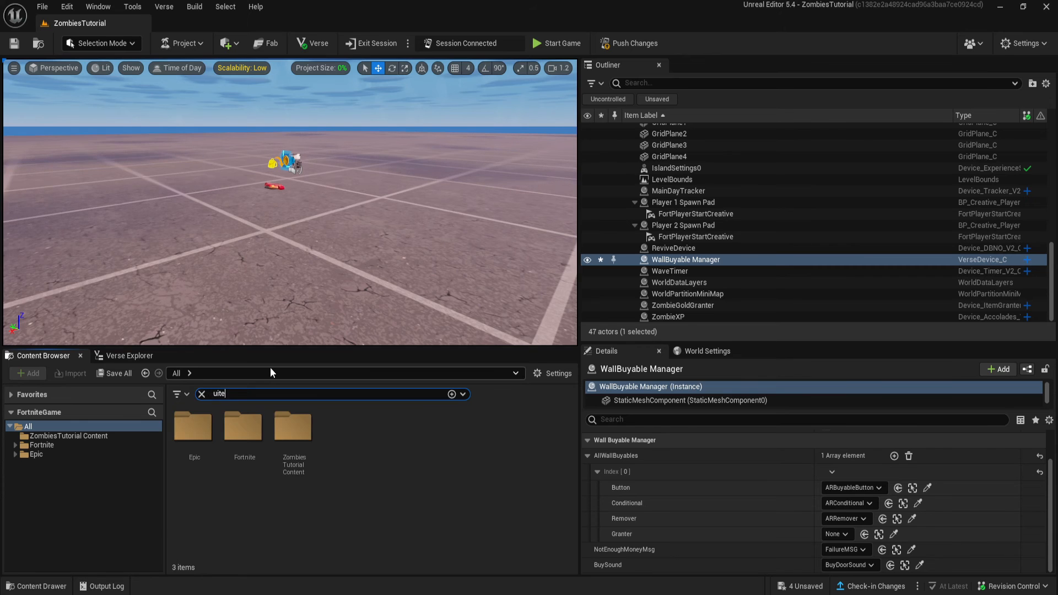
pyautogui.press('BackSpace')
pyautogui.press('BackSpace')
pyautogui.press('BackSpace')
pyautogui.press('BackSpace')
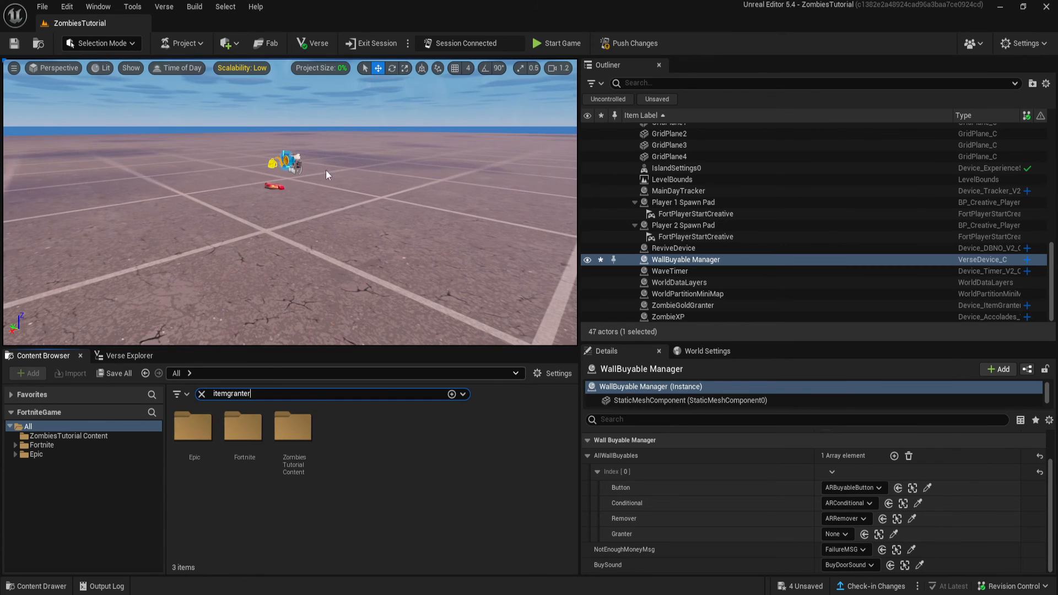
pyautogui.moveTo(326, 175); pyautogui.dragTo(297, 172, button='right')
pyautogui.press('w')
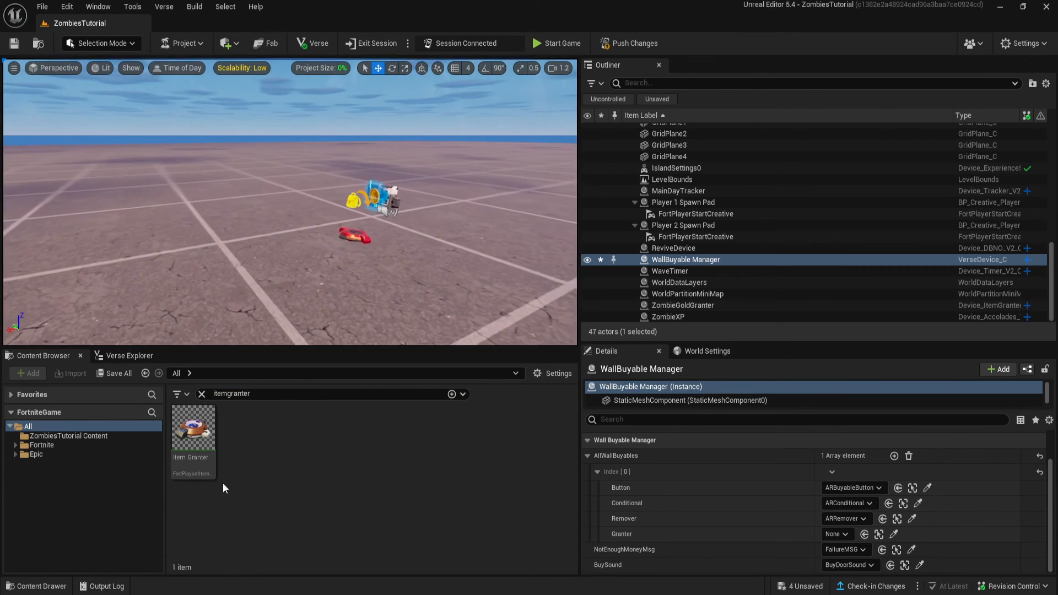
pyautogui.moveTo(223, 489); pyautogui.dragTo(286, 276)
pyautogui.moveTo(296, 271); pyautogui.dragTo(441, 242, button='right')
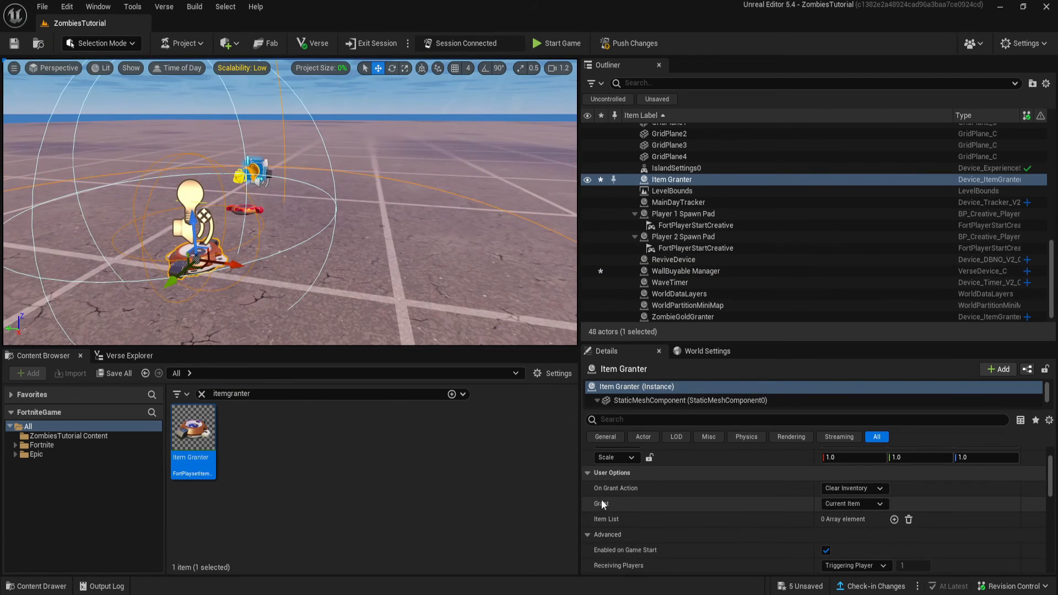
# Set the Item Granter's On Grant Action to Keep All and add the assault rifle WID_Assault_Auto_Athena_SR_Ore_T03 to its Item List.
pyautogui.click(855, 489)
pyautogui.click(862, 533)
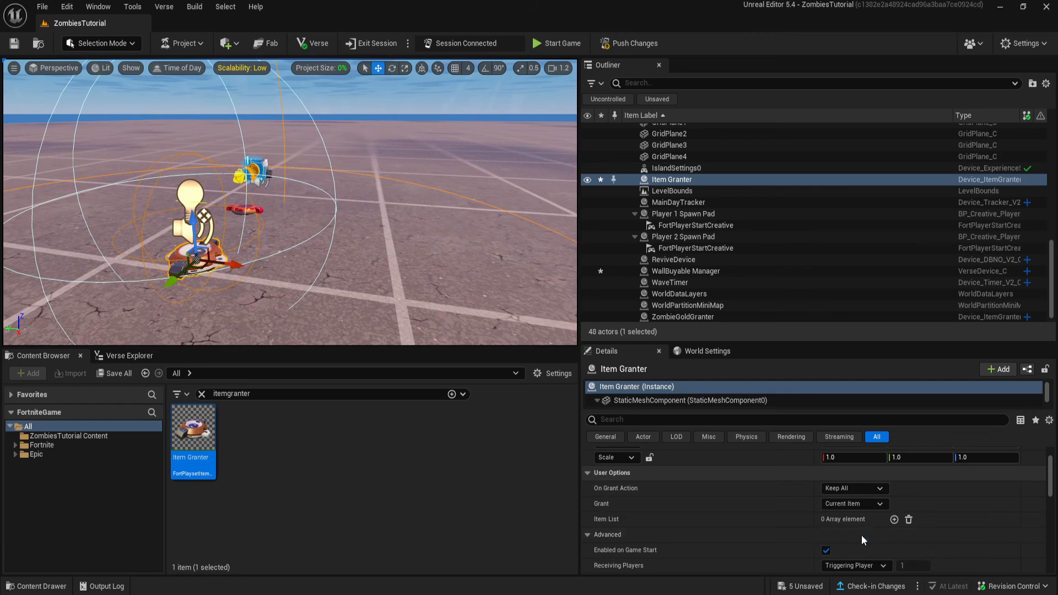
pyautogui.scroll(-2, 671, 533)
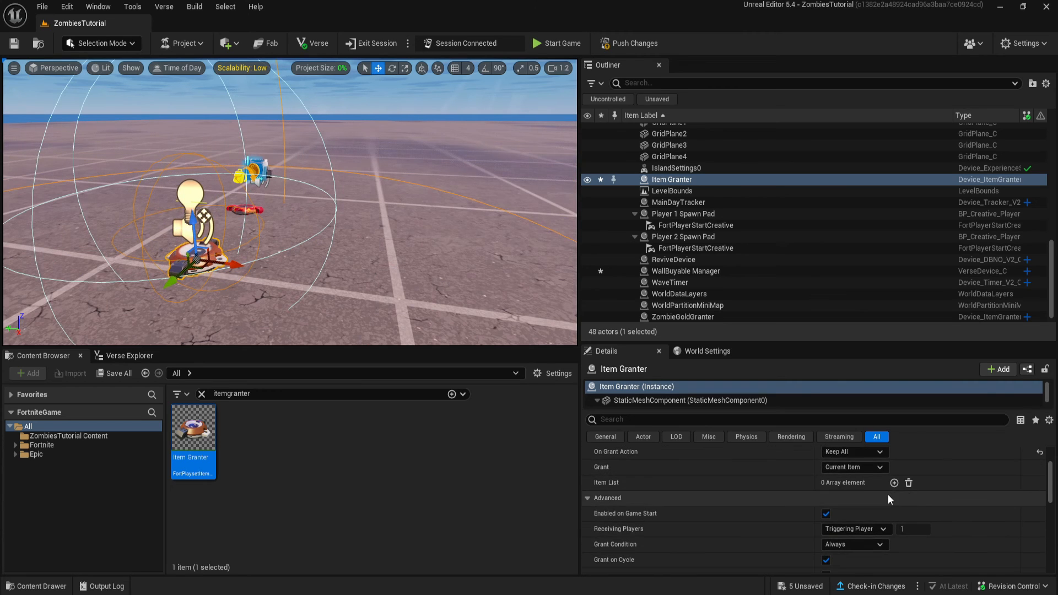
pyautogui.click(895, 483)
pyautogui.click(597, 498)
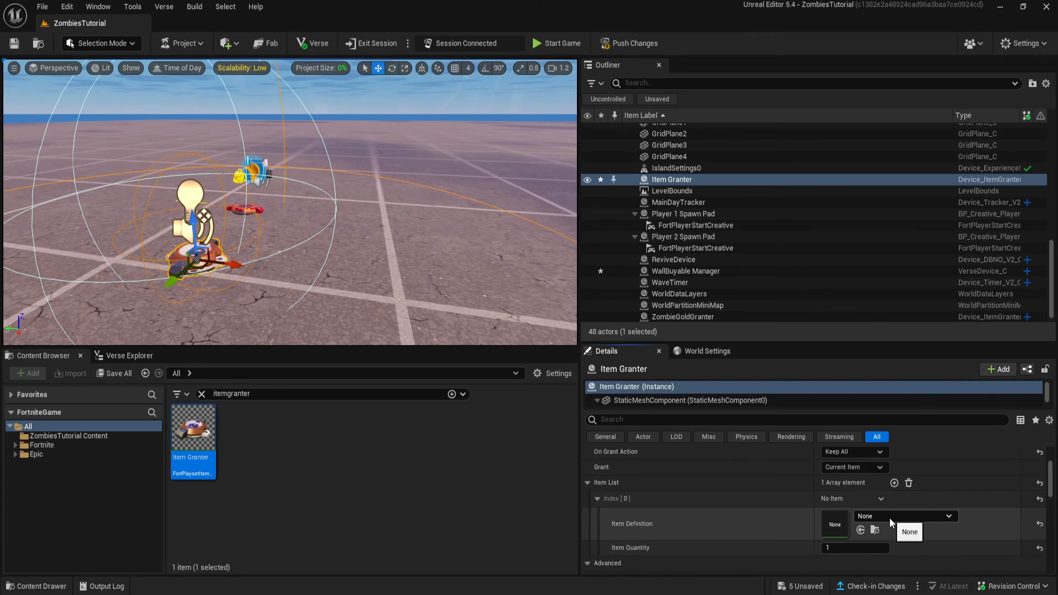
pyautogui.click(890, 517)
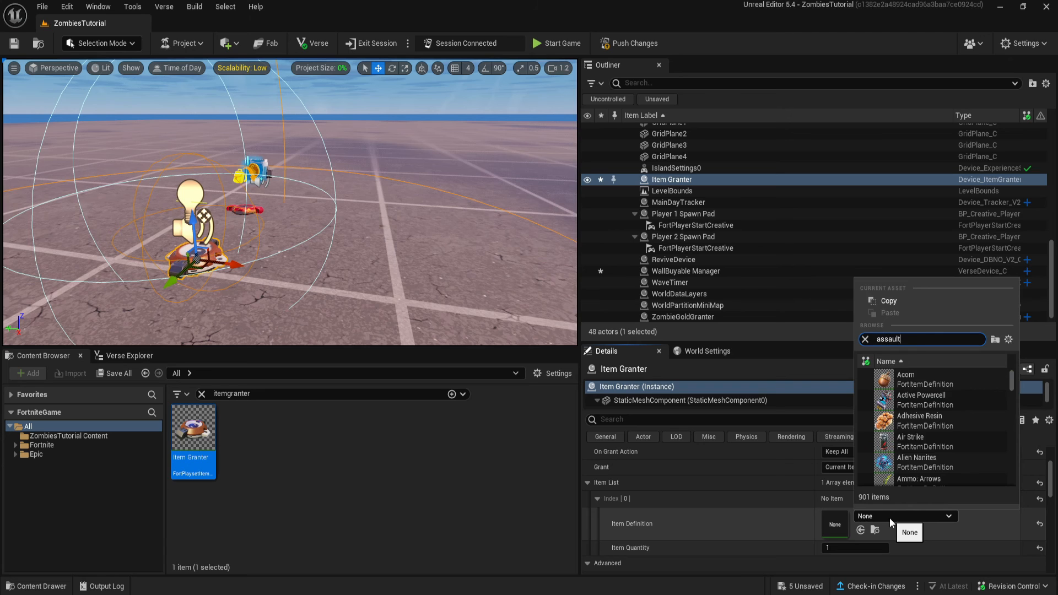
pyautogui.scroll(-5, 951, 461)
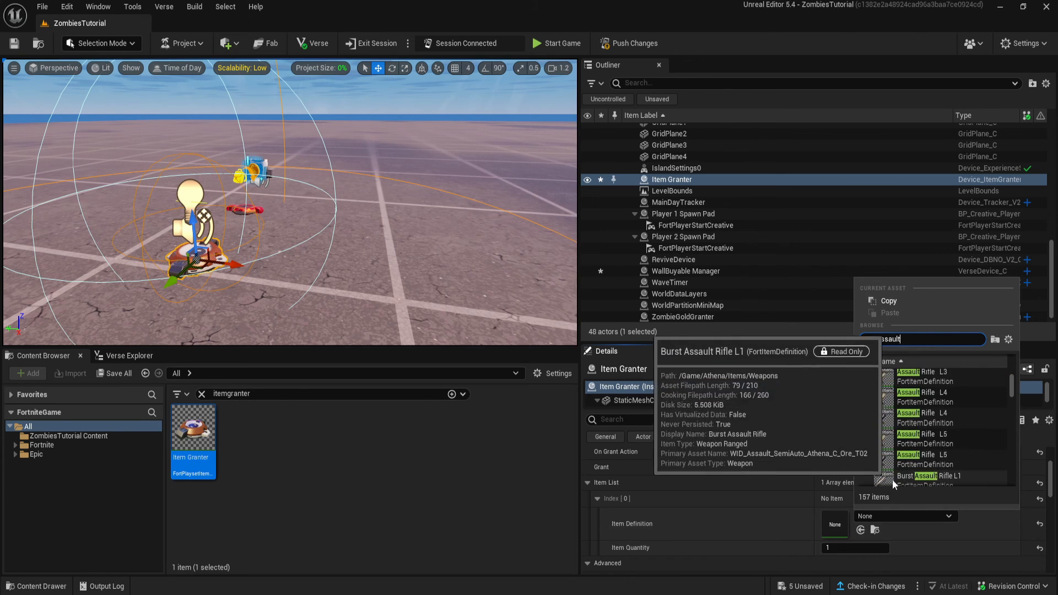
pyautogui.click(913, 459)
pyautogui.scroll(-5, 761, 547)
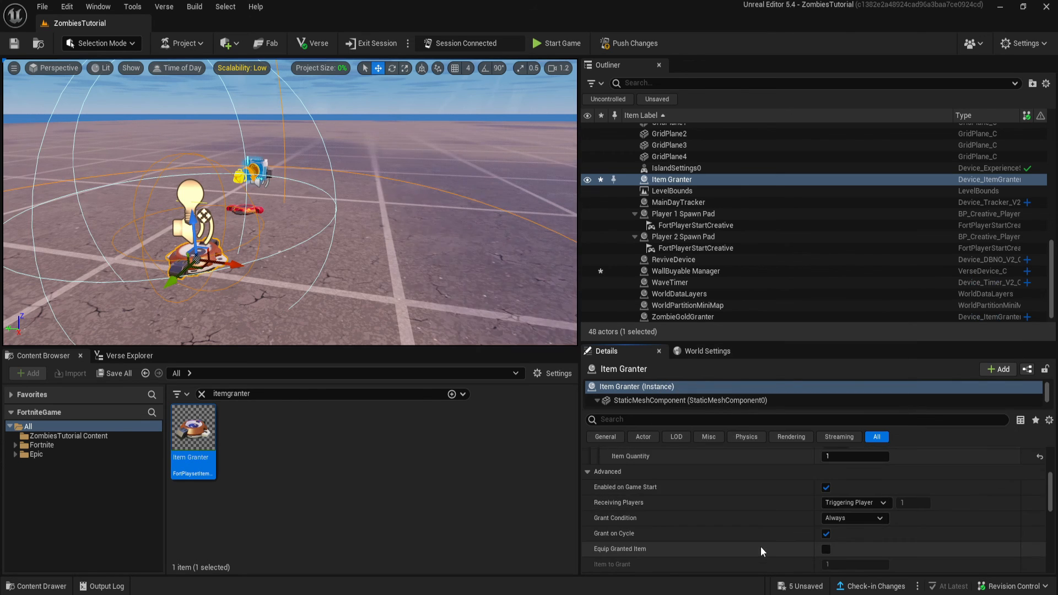
# Rename the new Item Granter as ARGranter.
pyautogui.click(694, 191)
pyautogui.click(692, 181)
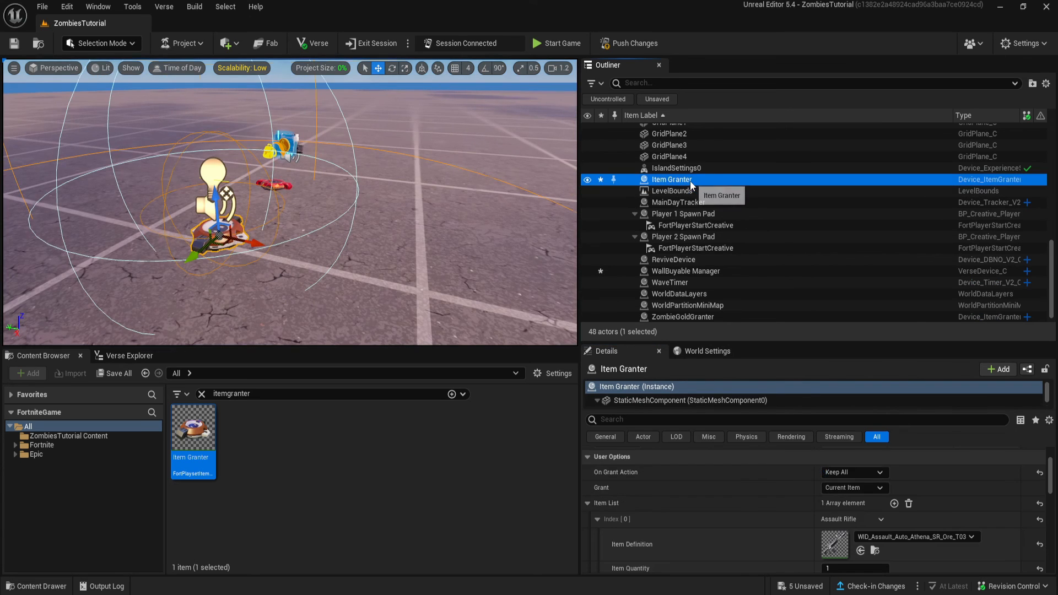
pyautogui.click(692, 182)
pyautogui.write('ARGrant')
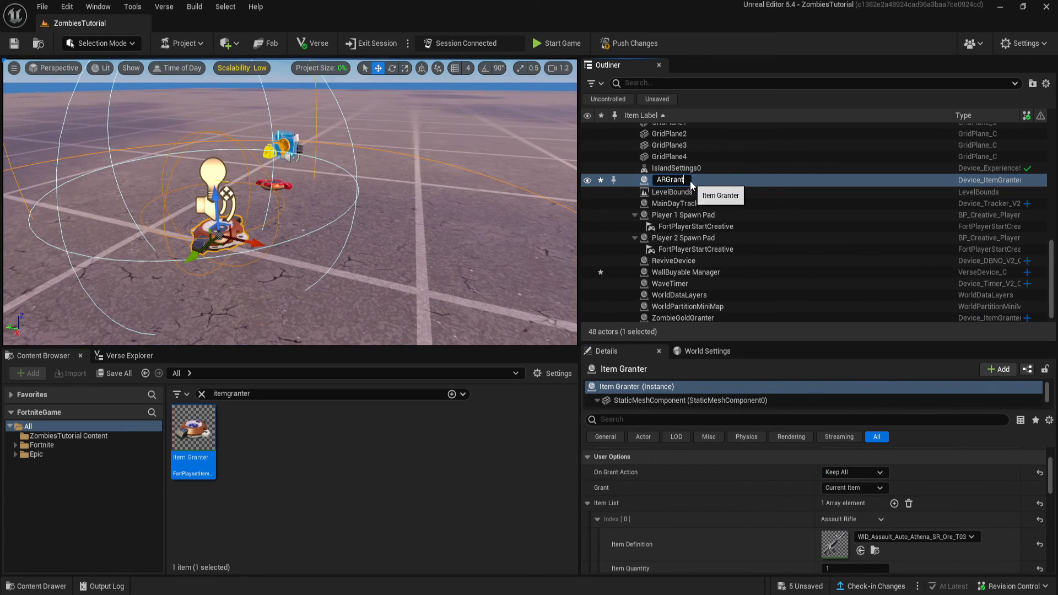
pyautogui.write('er')
pyautogui.press('Return')
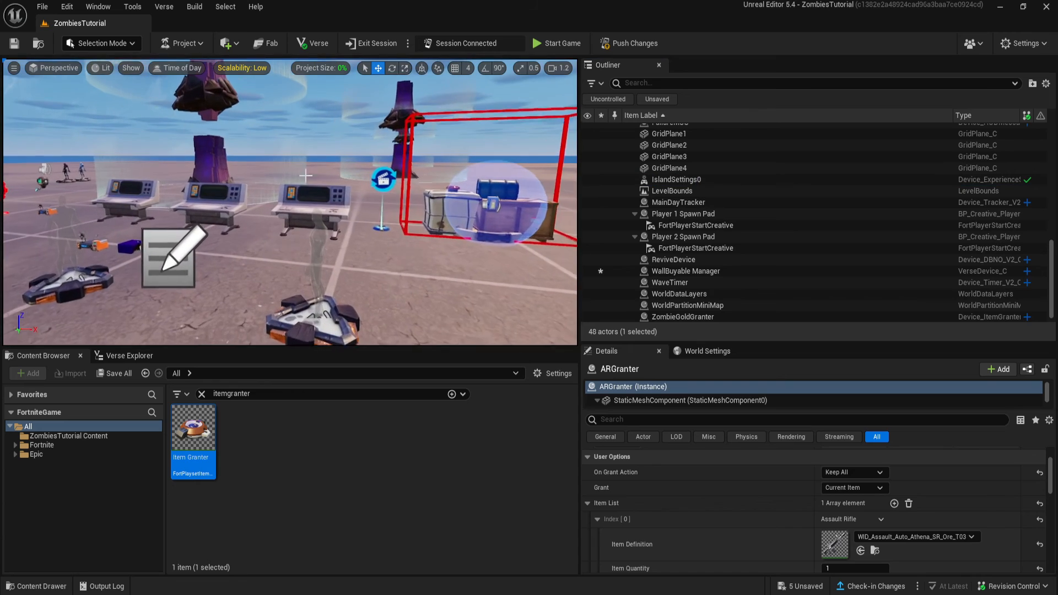
# Assign ARGranter as the Granter of the WallBuyable Manager's first wall buyable.
pyautogui.doubleClick(686, 270)
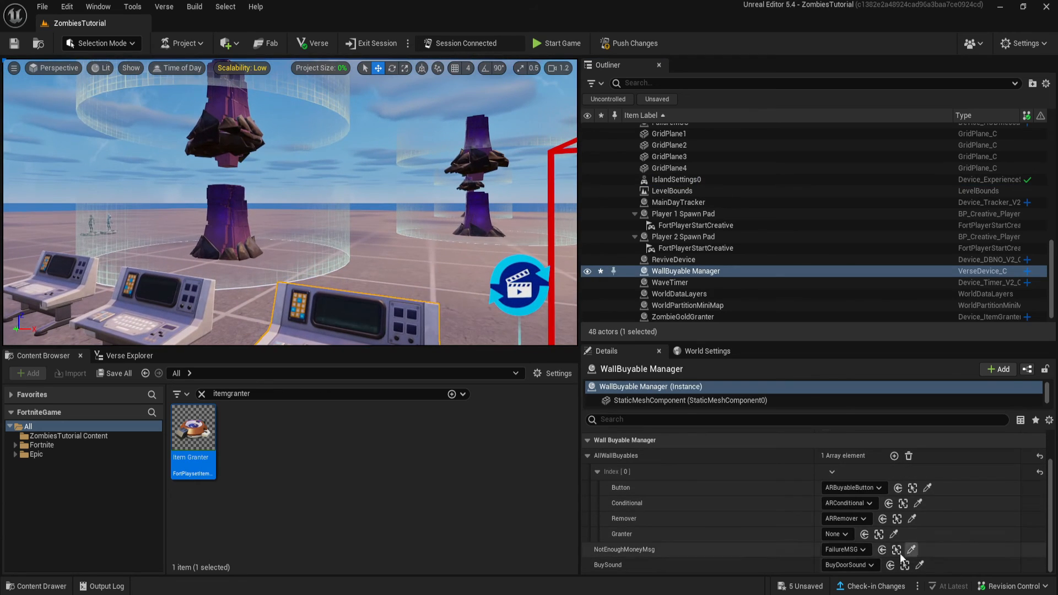
pyautogui.click(836, 535)
pyautogui.click(868, 409)
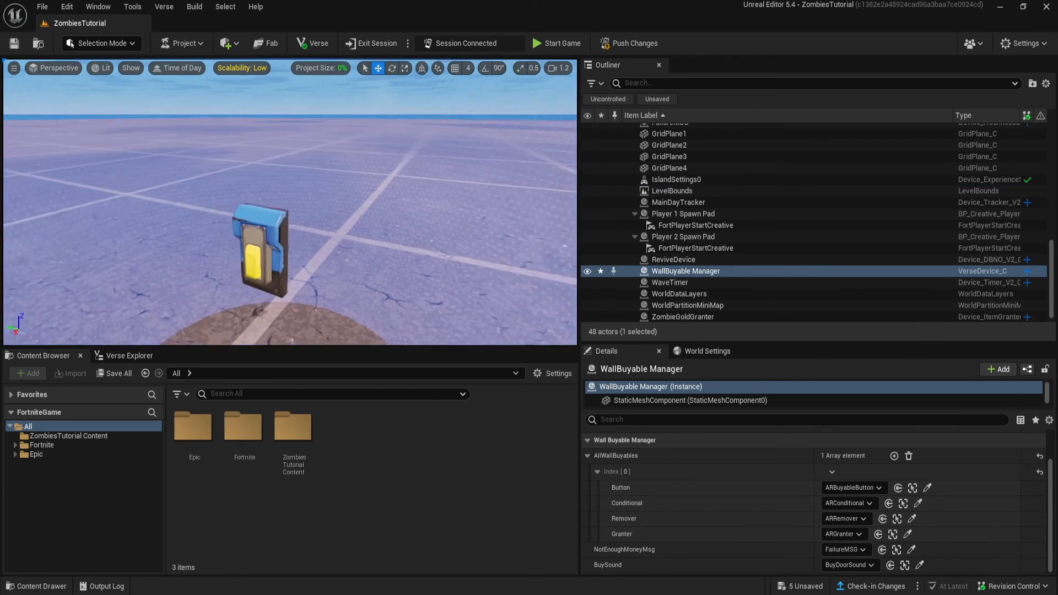
# Find the Item Placer device and place one right beside the wall buyable's button.
pyautogui.moveTo(231, 275); pyautogui.dragTo(102, 292, button='right')
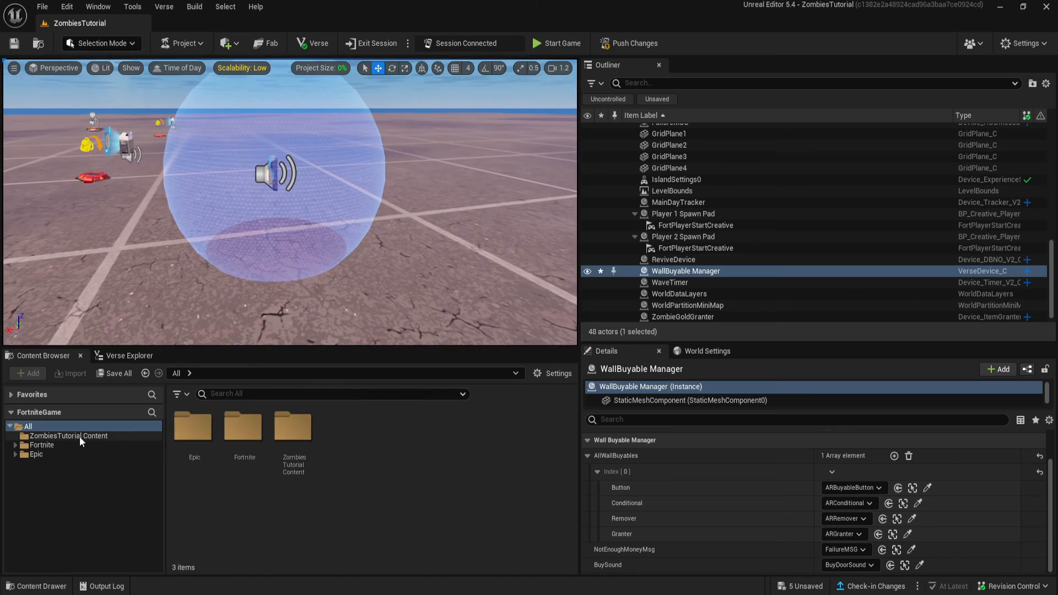
pyautogui.moveTo(287, 232); pyautogui.dragTo(265, 231, button='right')
pyautogui.moveTo(323, 276); pyautogui.dragTo(287, 253, button='right')
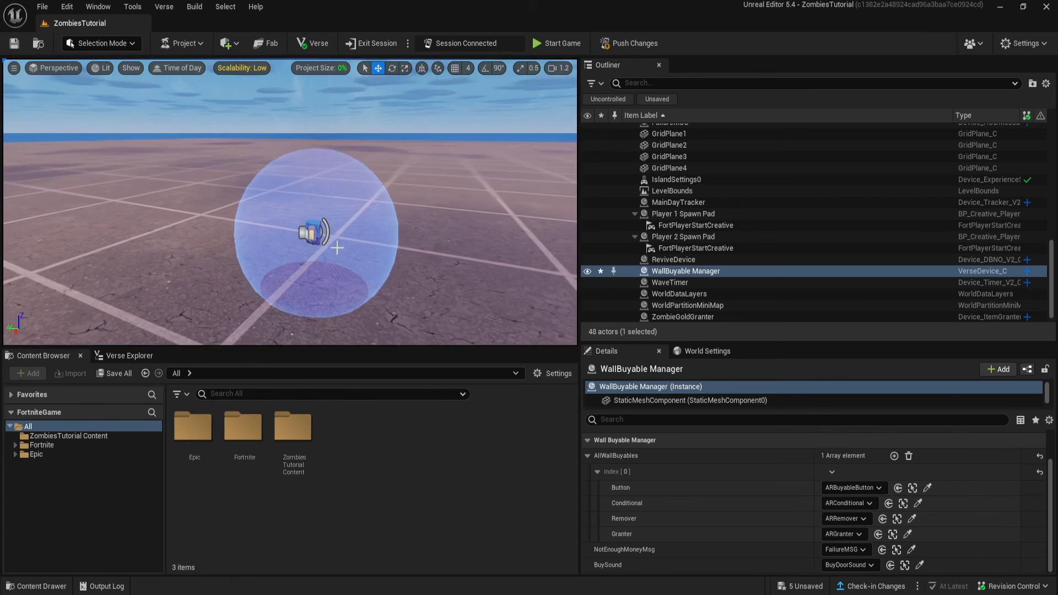
pyautogui.click(68, 436)
pyautogui.click(66, 427)
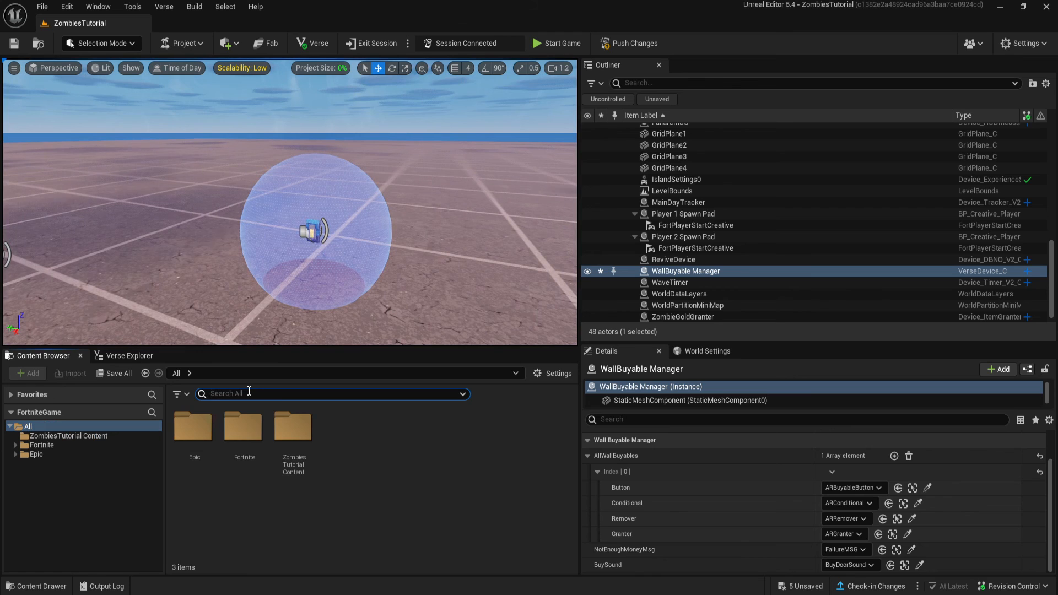
pyautogui.moveTo(298, 287); pyautogui.dragTo(298, 311, button='right')
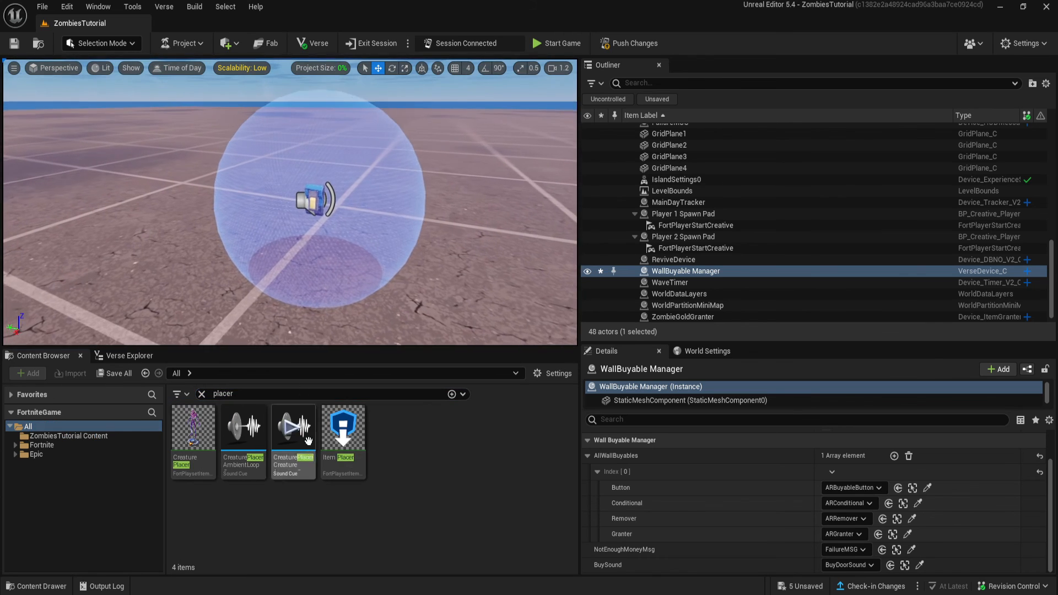
pyautogui.moveTo(343, 433); pyautogui.dragTo(360, 246)
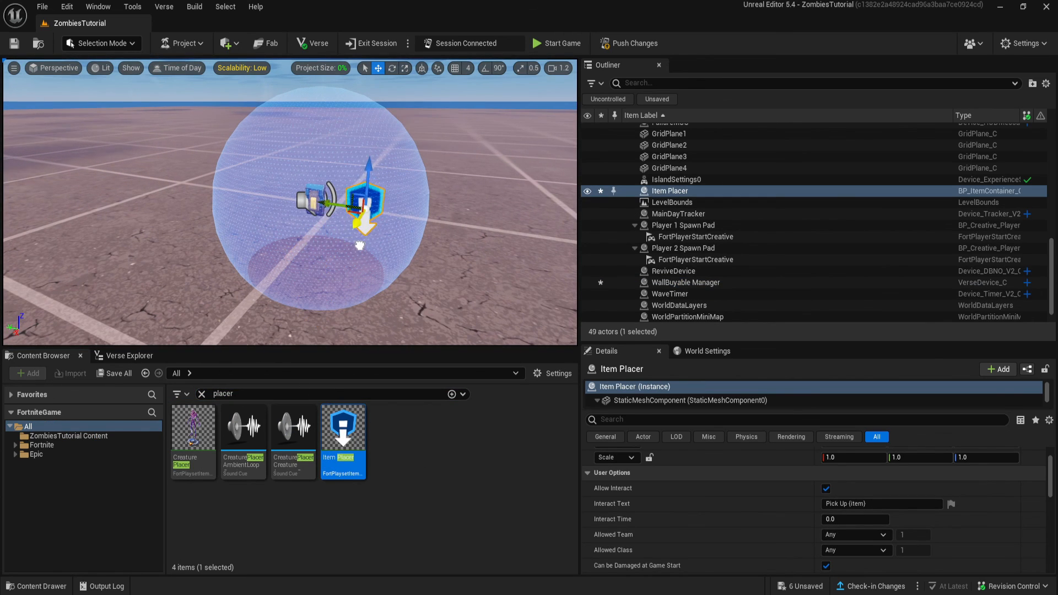
pyautogui.moveTo(328, 224); pyautogui.dragTo(303, 225, button='right')
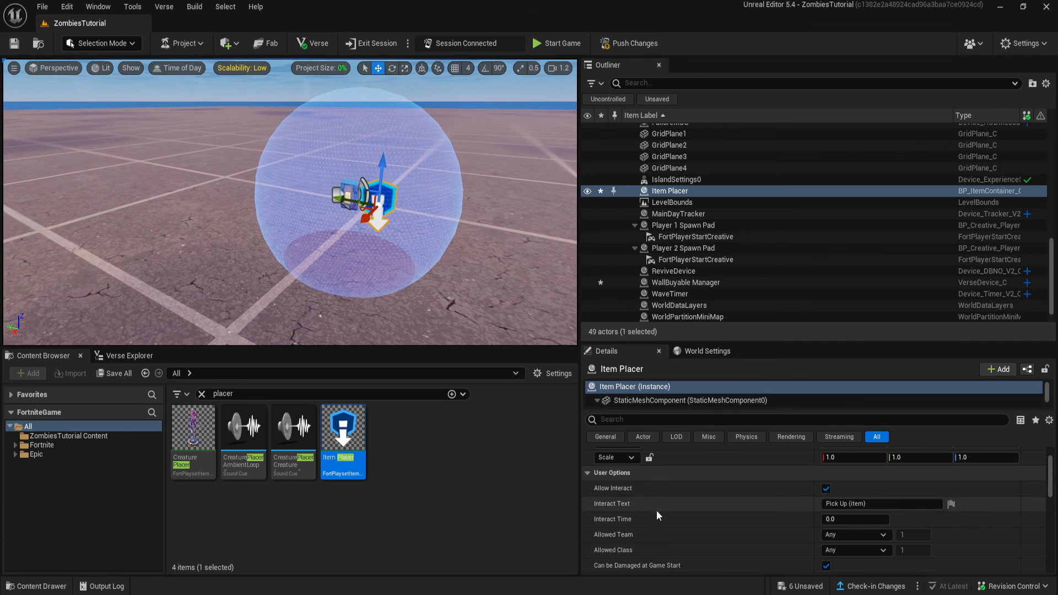
# Add an entry to the Item Placer's Item List for the displayed assault rifle.
pyautogui.scroll(-1, 663, 514)
pyautogui.scroll(1, 661, 514)
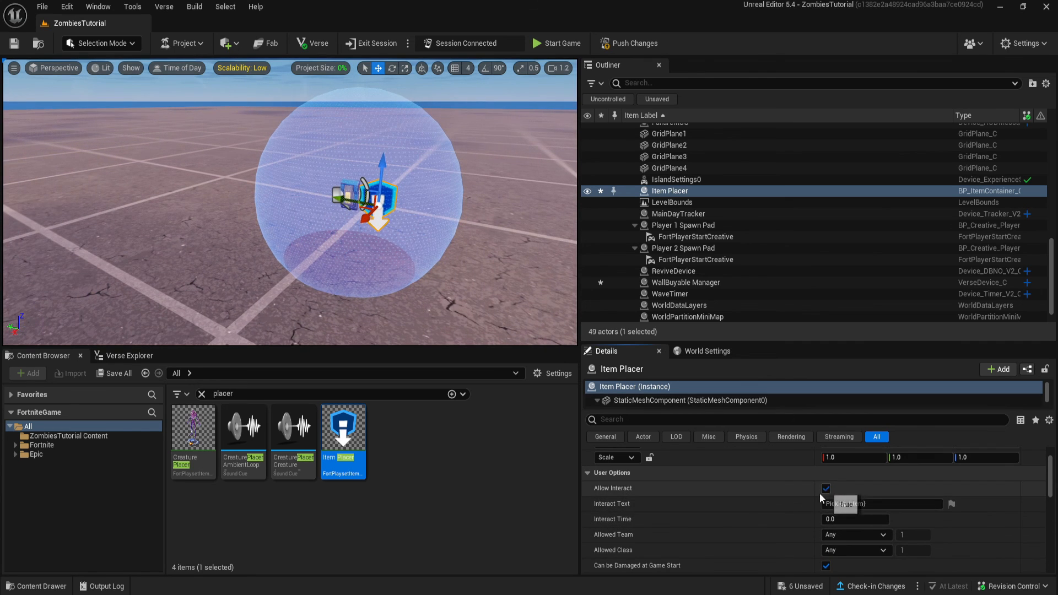
pyautogui.scroll(-5, 743, 511)
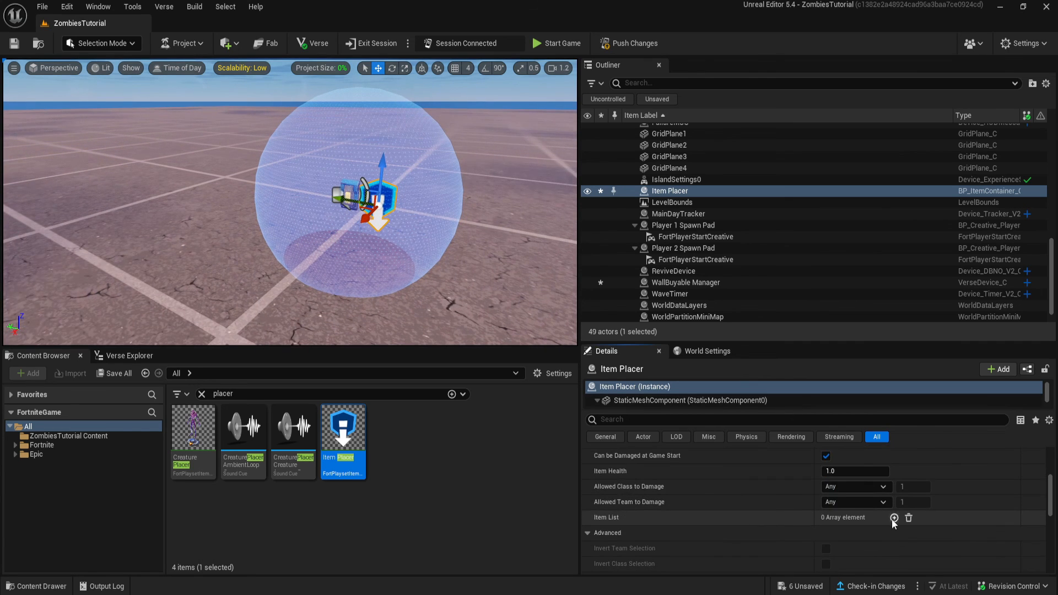
pyautogui.click(894, 518)
pyautogui.click(608, 533)
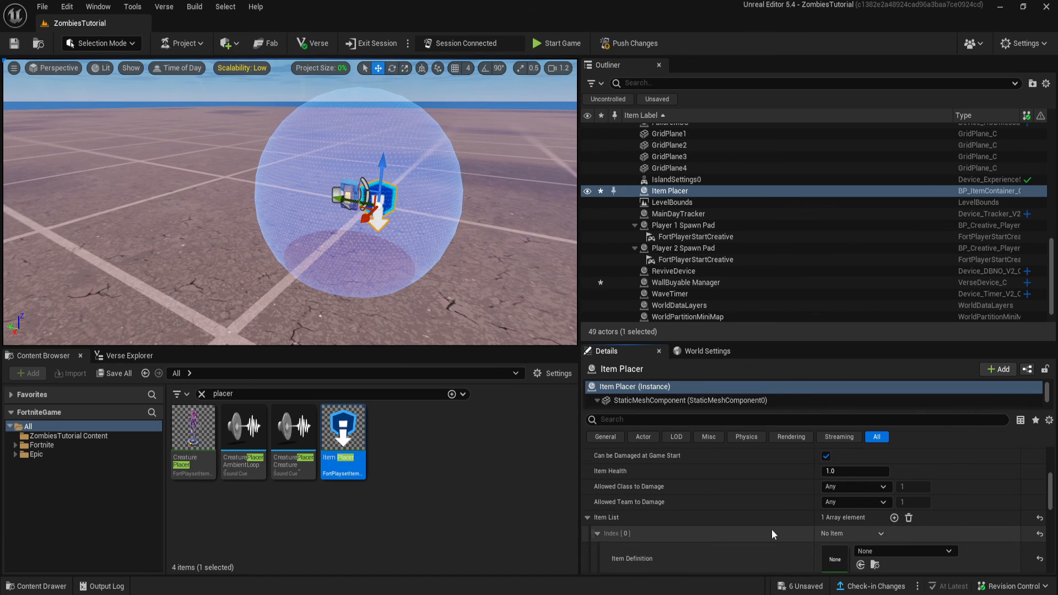
pyautogui.scroll(-1, 773, 531)
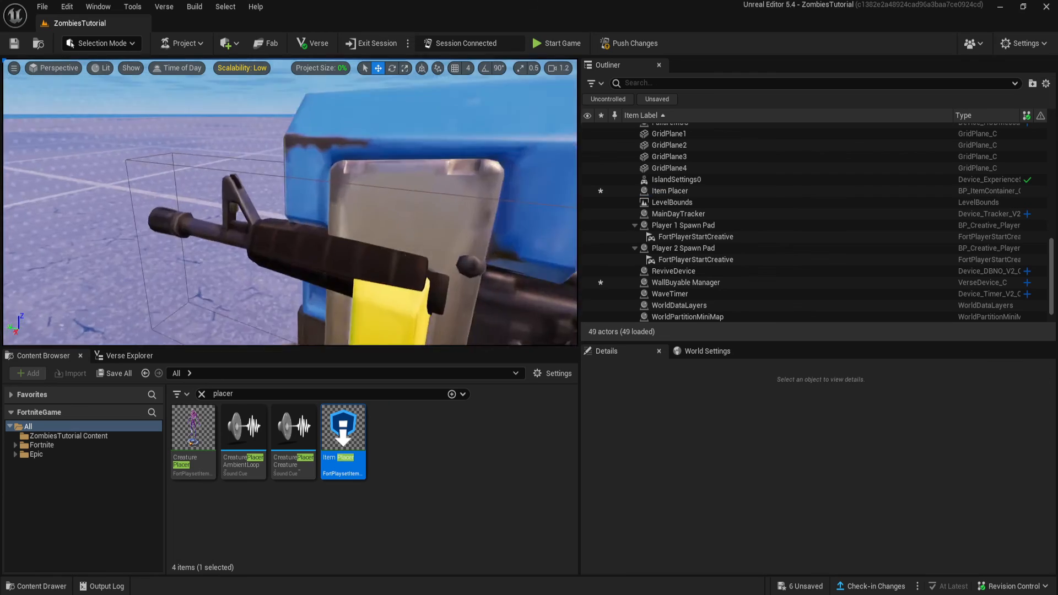
# Check the displayed rifle against the wall buyable's button and push the changes to the connected session.
pyautogui.scroll(3, 290, 220)
pyautogui.moveTo(287, 241); pyautogui.dragTo(386, 255, button='right')
pyautogui.click(384, 295)
pyautogui.click(630, 43)
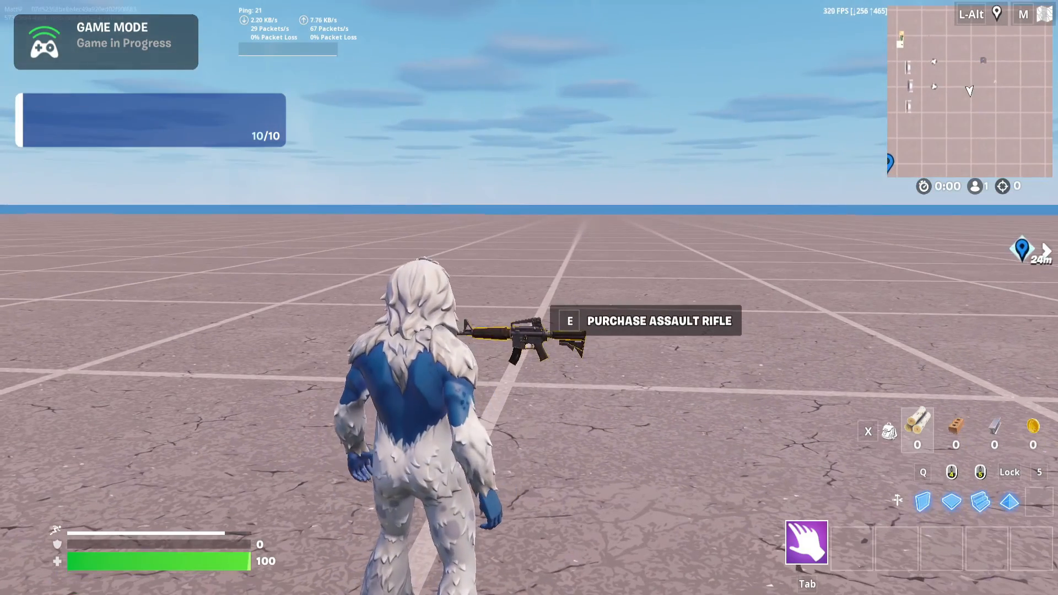
# Playtest the wall buyable by trying it without gold, collecting enough gold, and purchasing the assault rifle.
pyautogui.press('w')
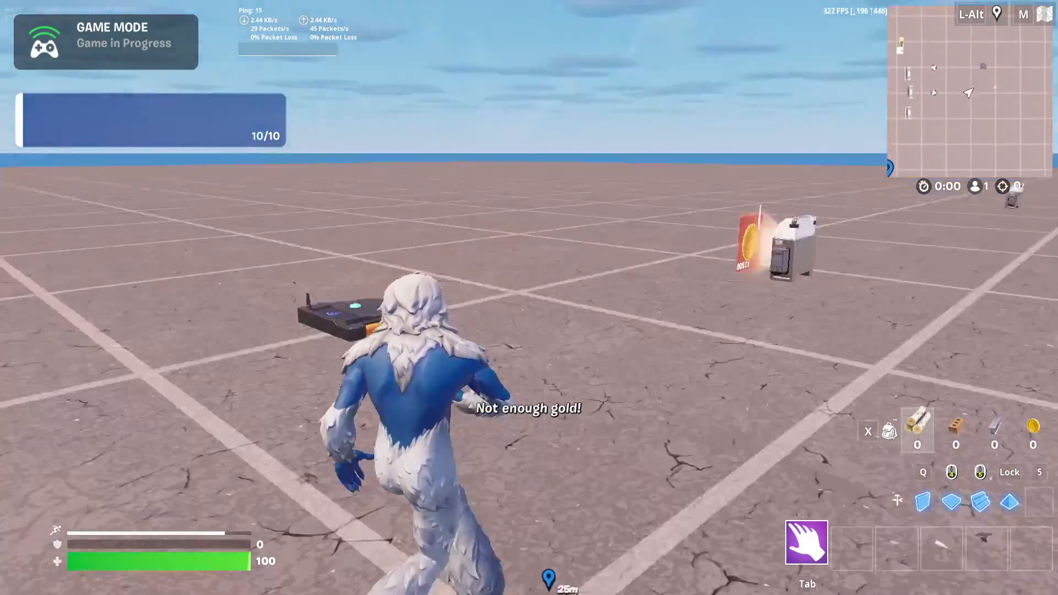
pyautogui.press('w')
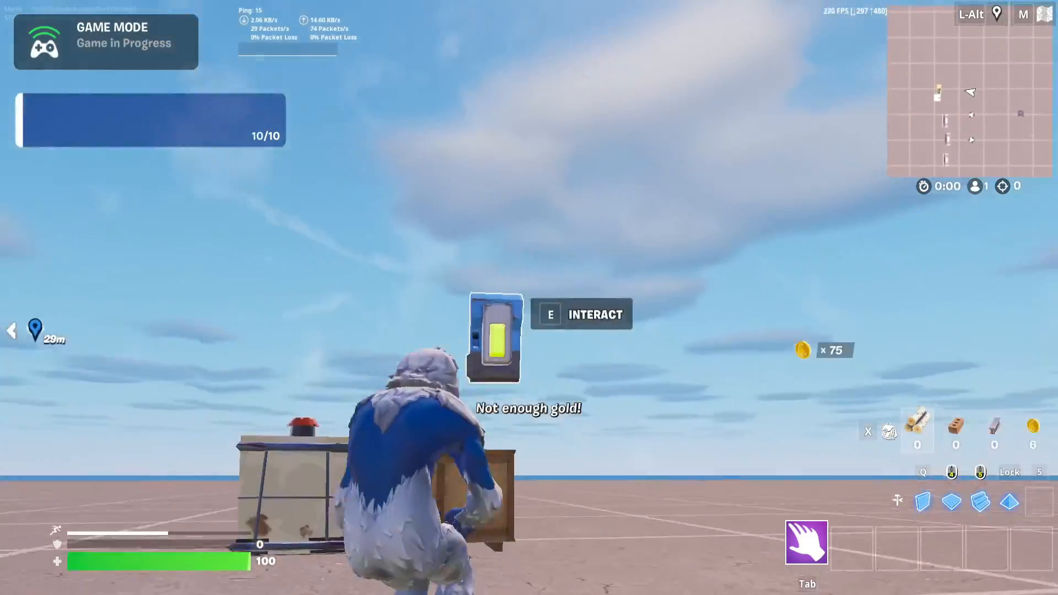
pyautogui.press('w')
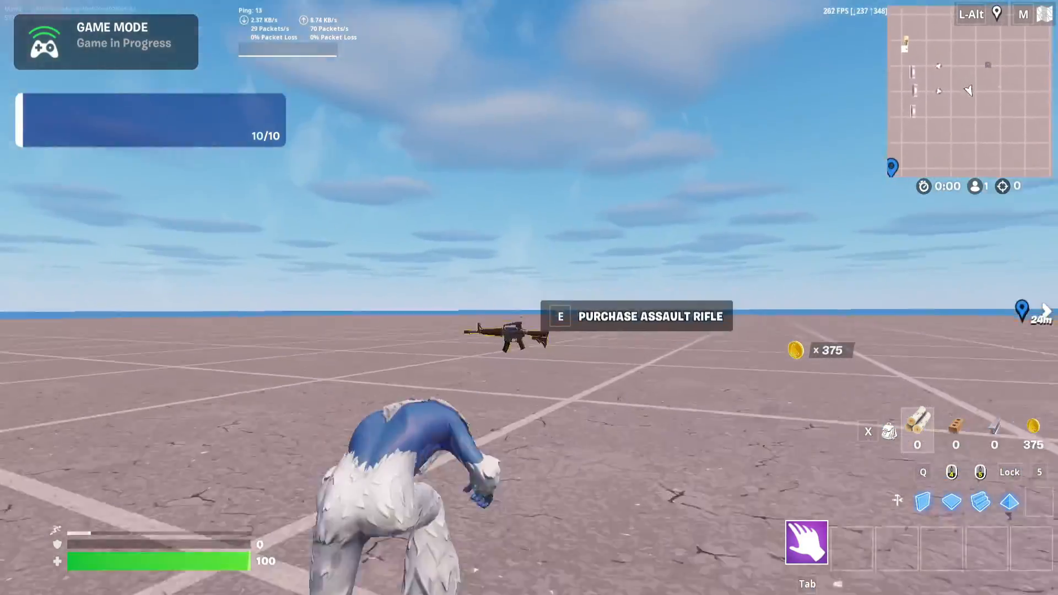
pyautogui.press('e')
# Aim the purchased assault rifle and fire several shots to test it in the game.
pyautogui.rightClick(530, 310)
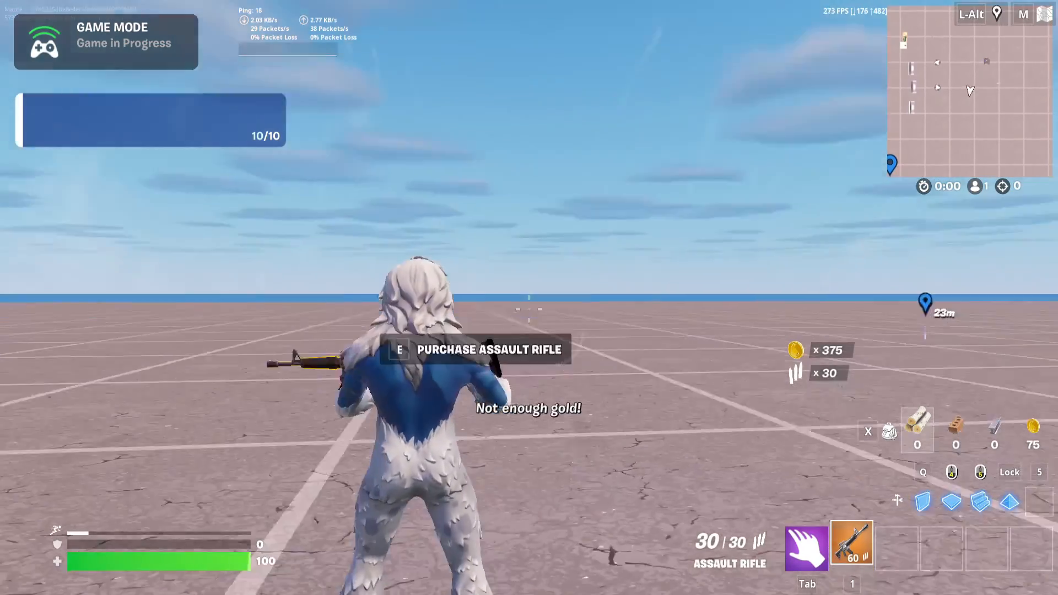
pyautogui.rightClick(530, 310)
pyautogui.click(529, 309)
pyautogui.click(529, 309)
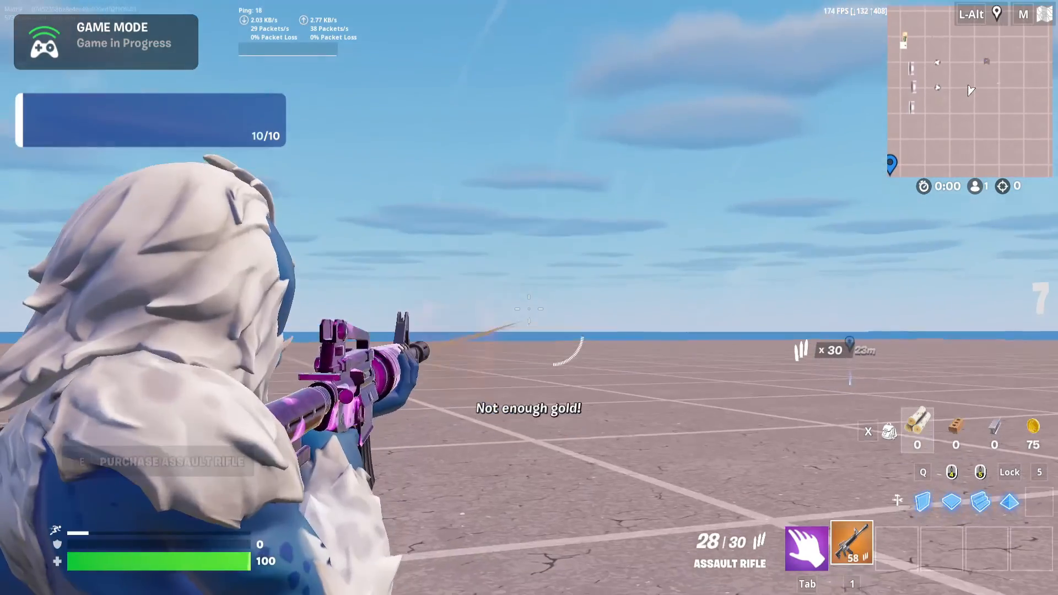
pyautogui.click(529, 309)
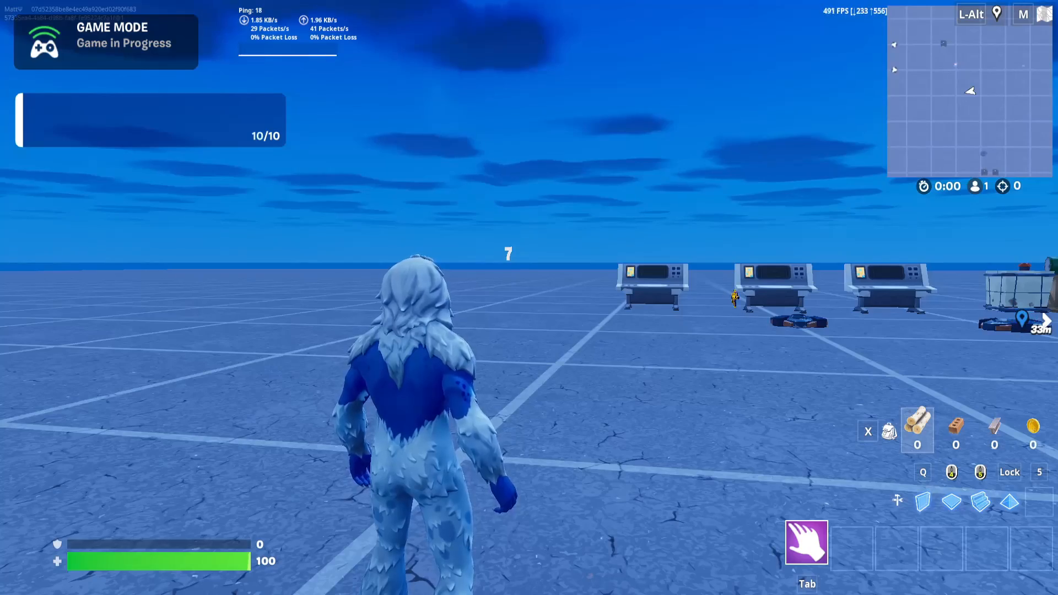
# Walk across the map in the playtest toward the placed devices and the gold pickup.
pyautogui.press('w')
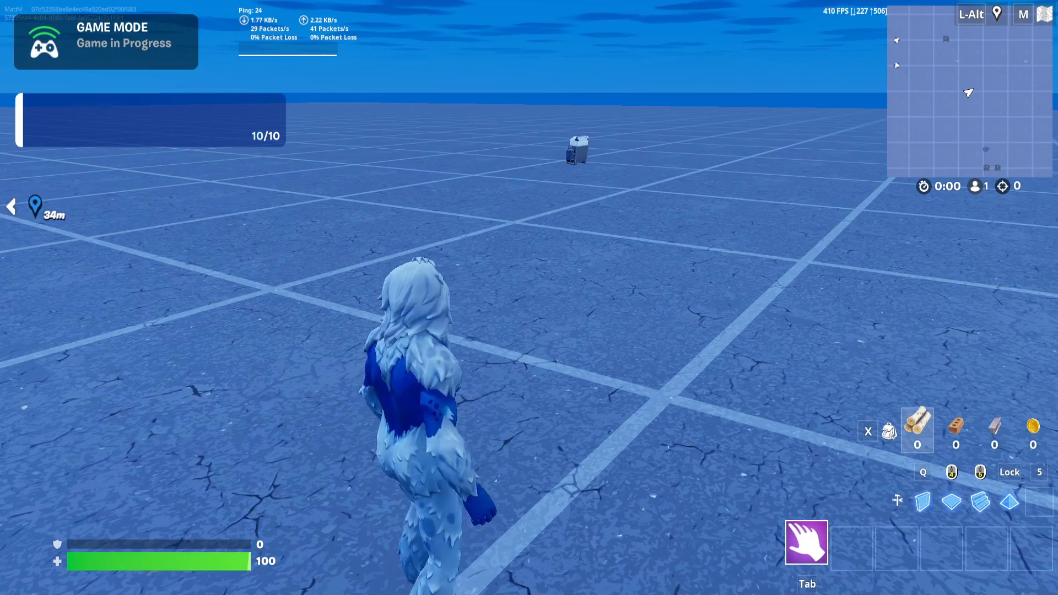
pyautogui.press('w')
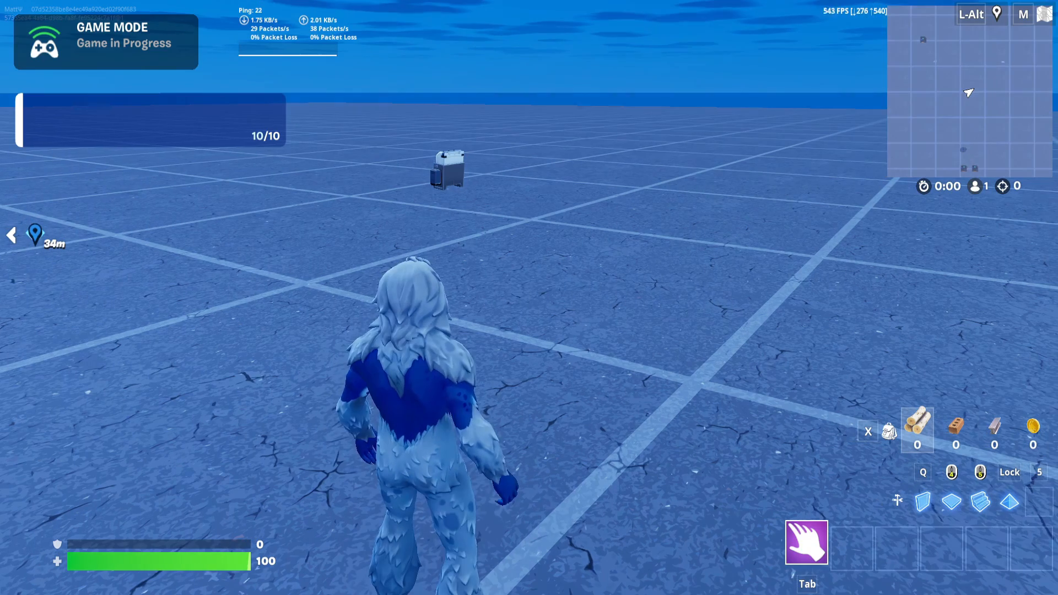
pyautogui.press('w')
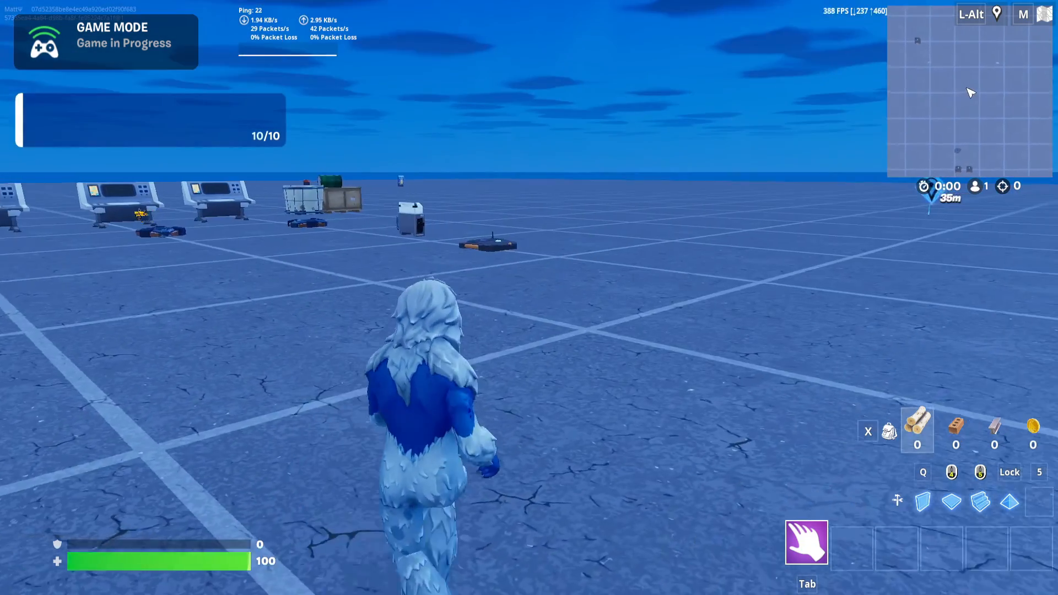
pyautogui.press('w')
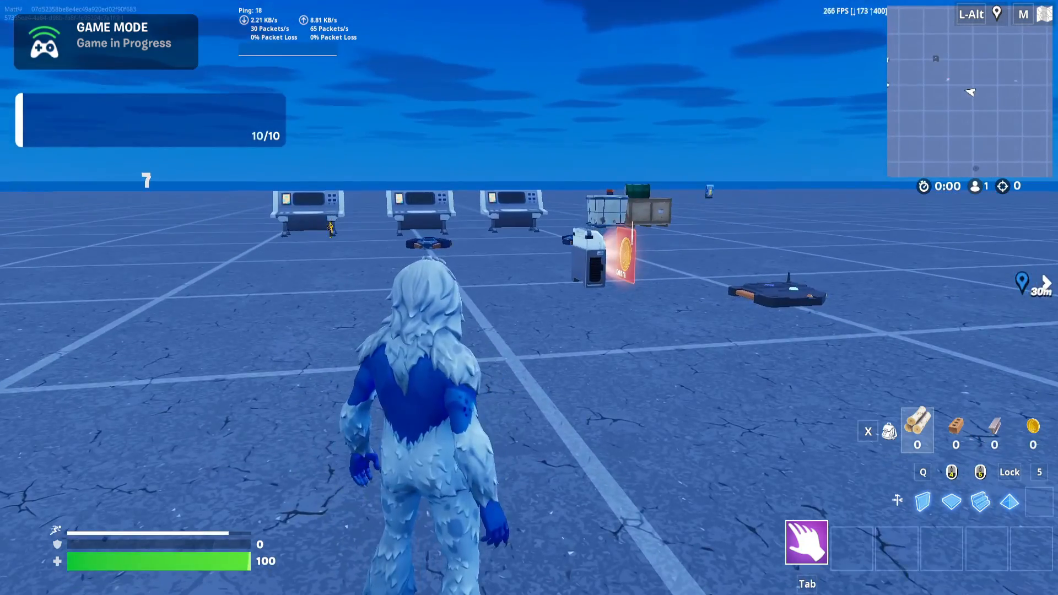